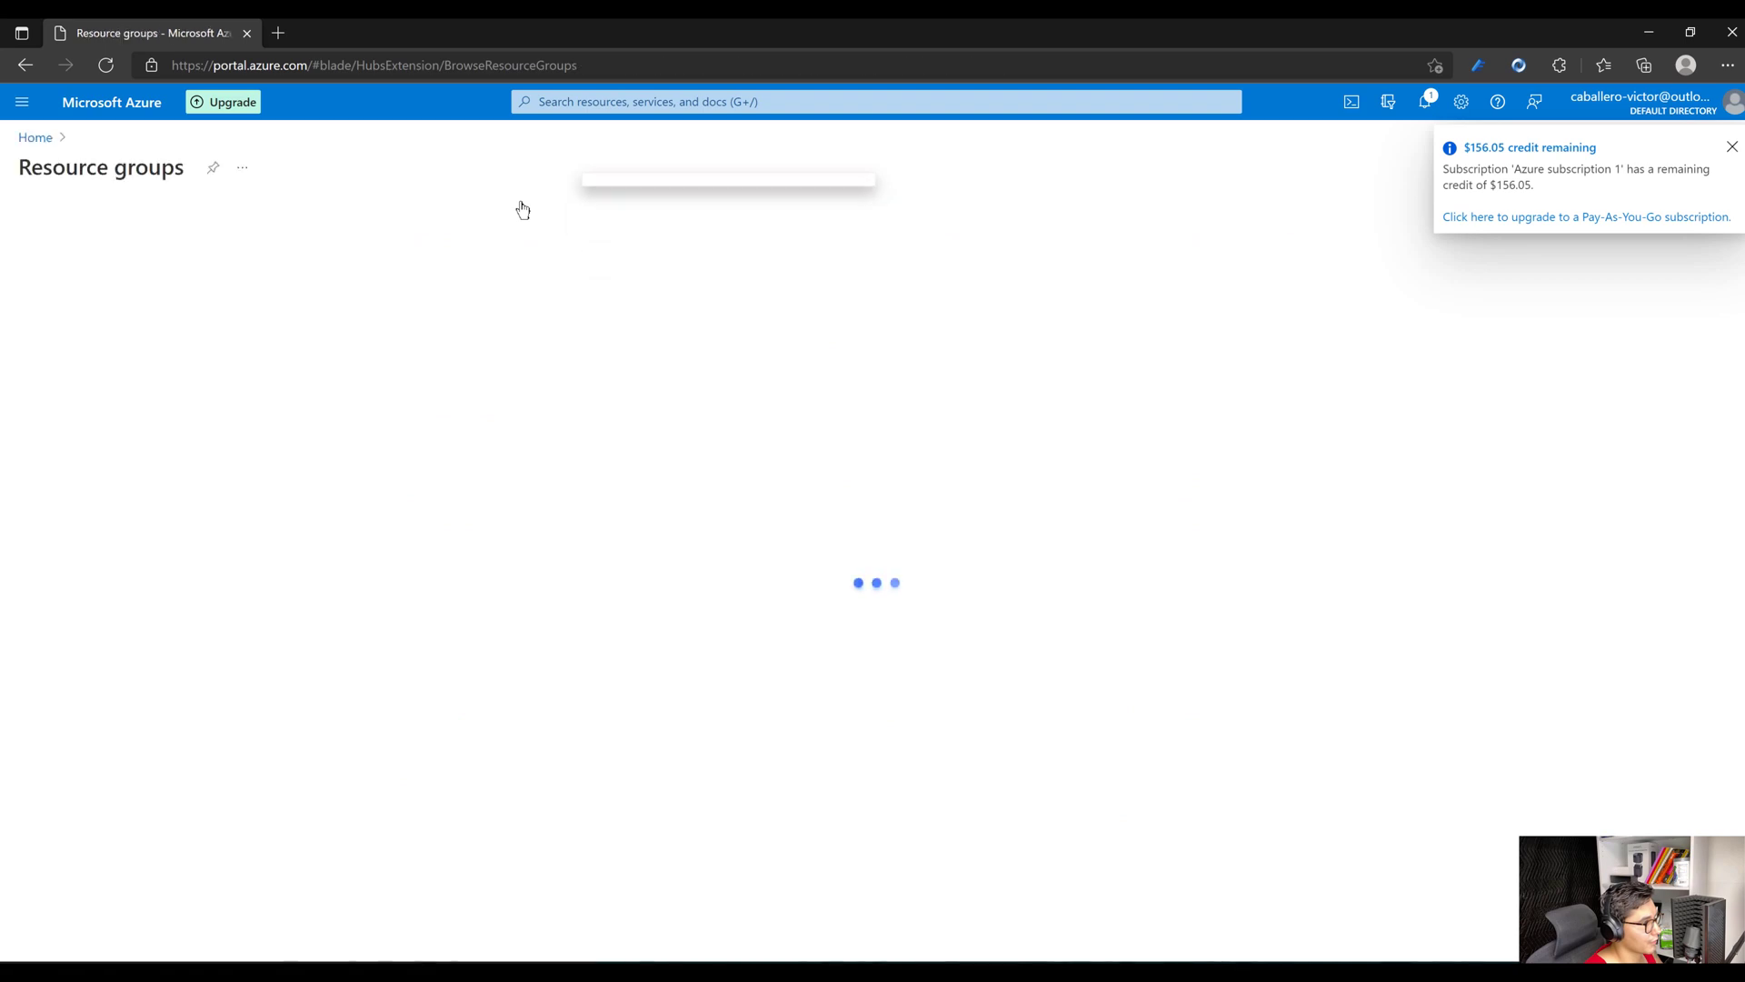
Return to the portal home page, search for the Resource groups service and open it.
{"action": "left_click", "coordinate": [98, 107]}
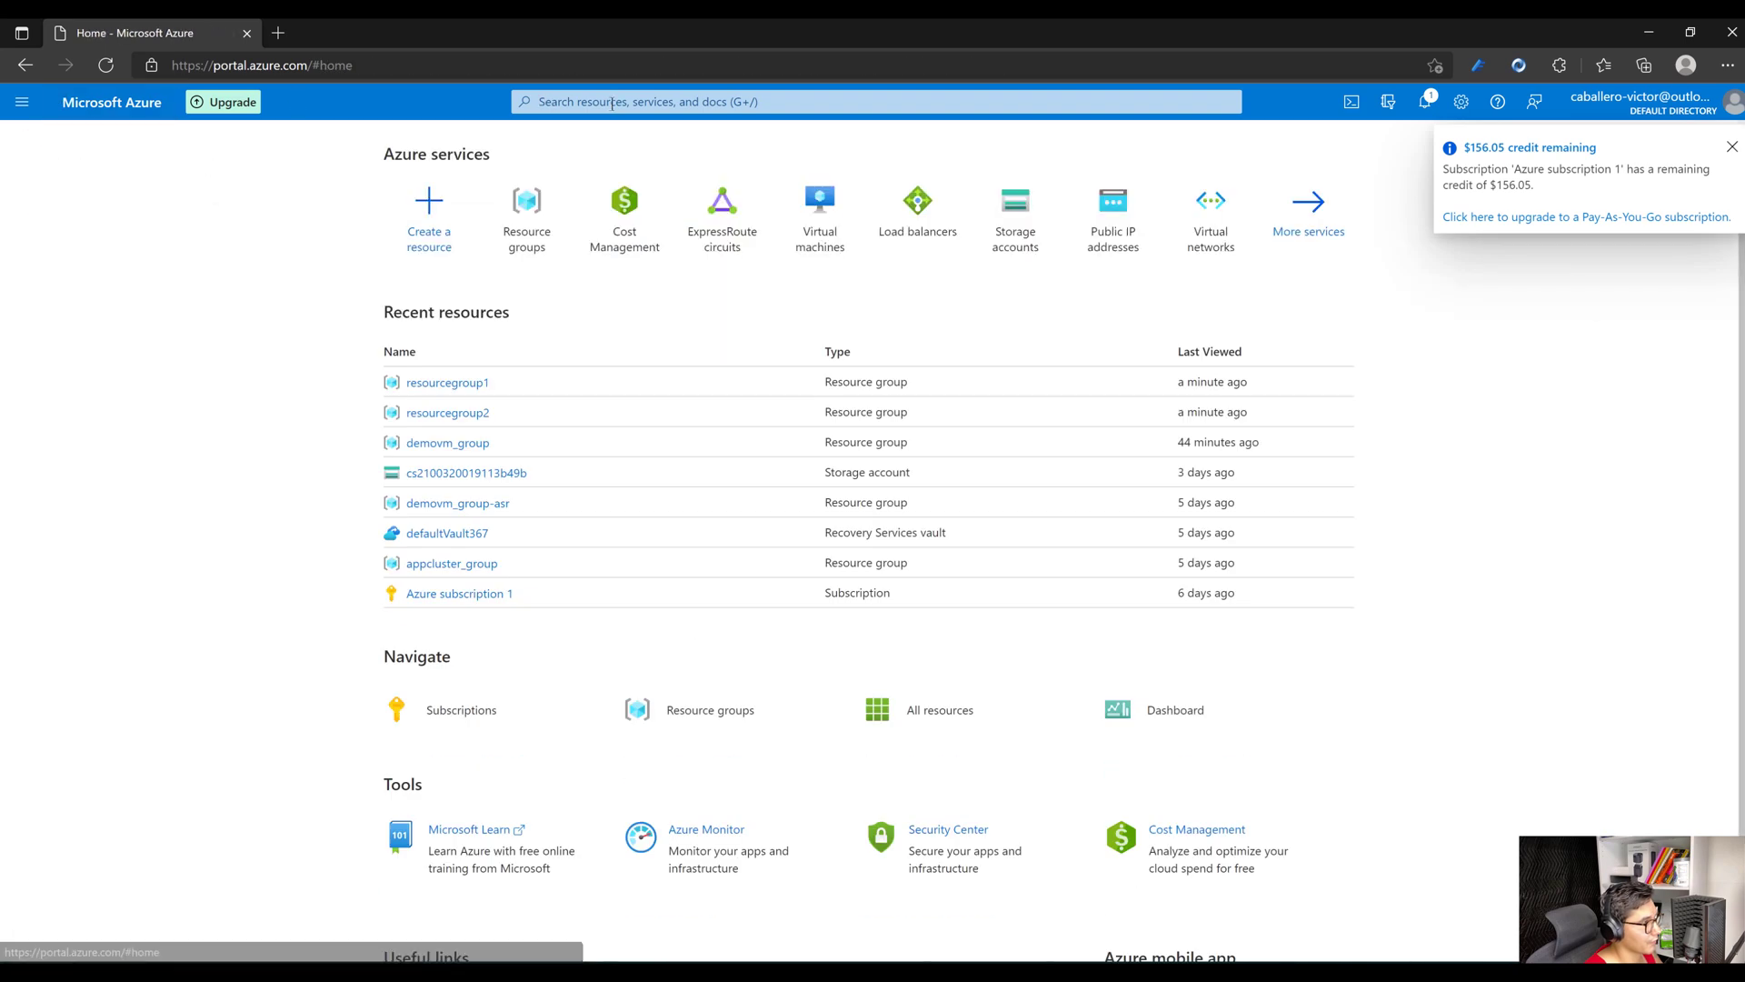
{"action": "left_click", "coordinate": [611, 101]}
{"action": "type", "text": "resource"}
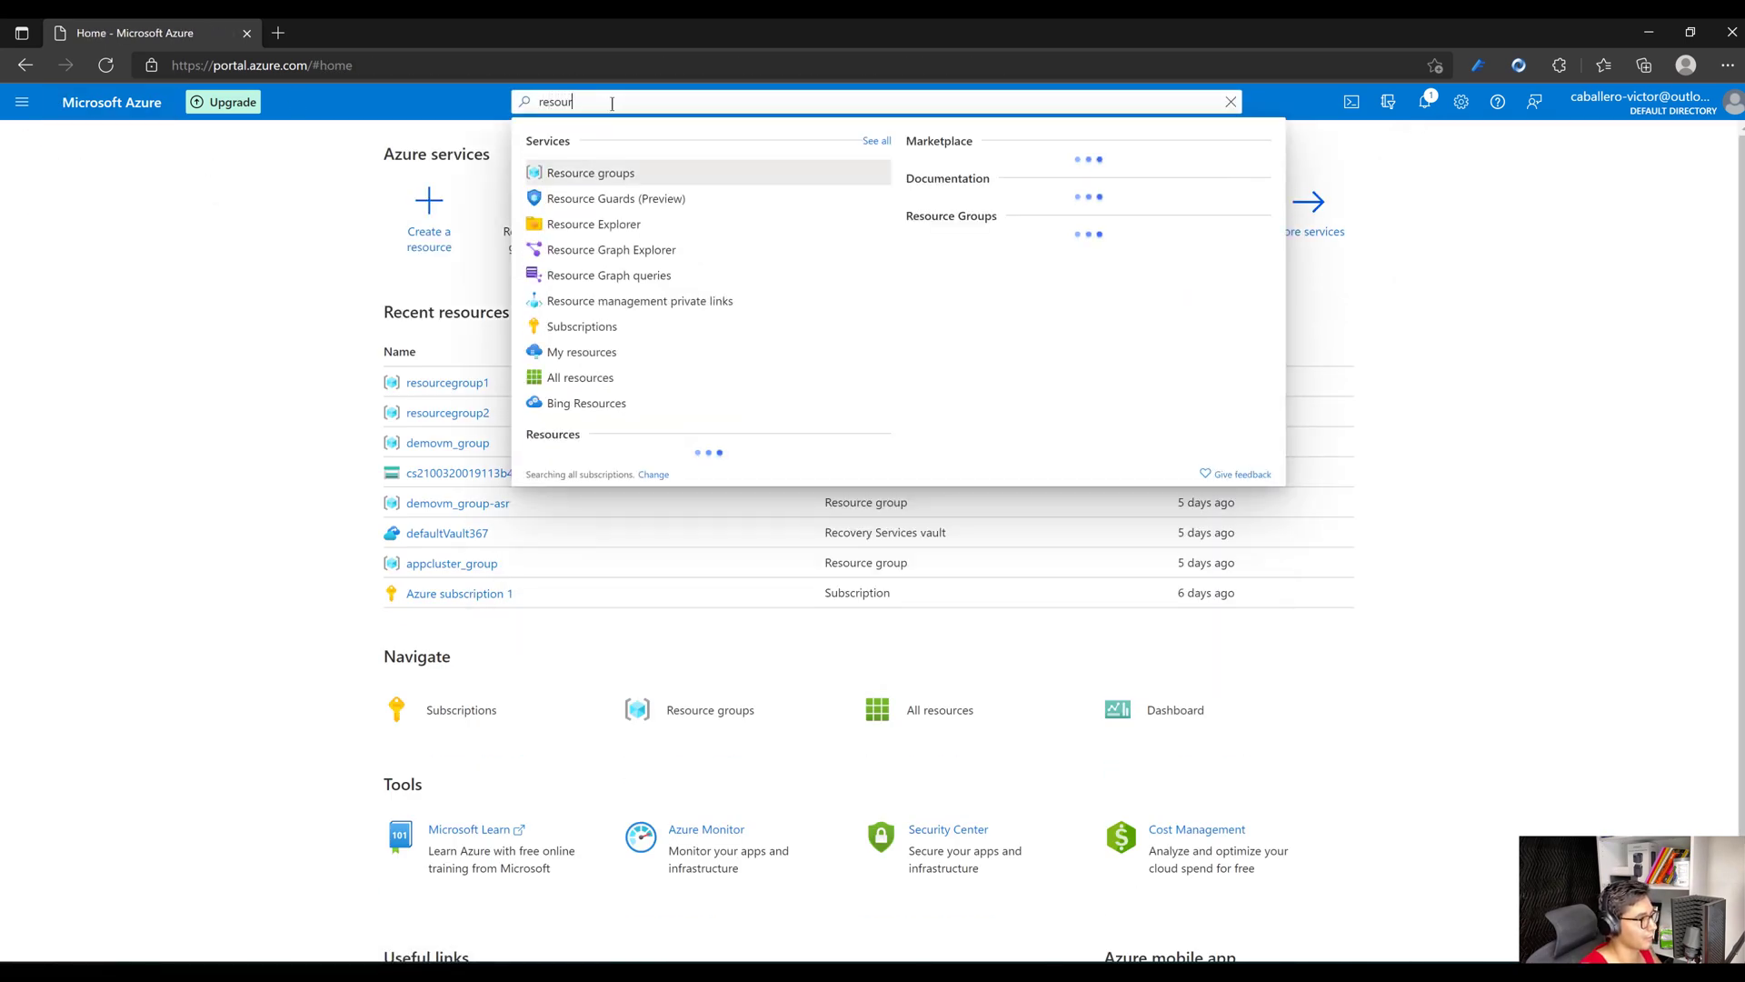
{"action": "left_click", "coordinate": [586, 173]}
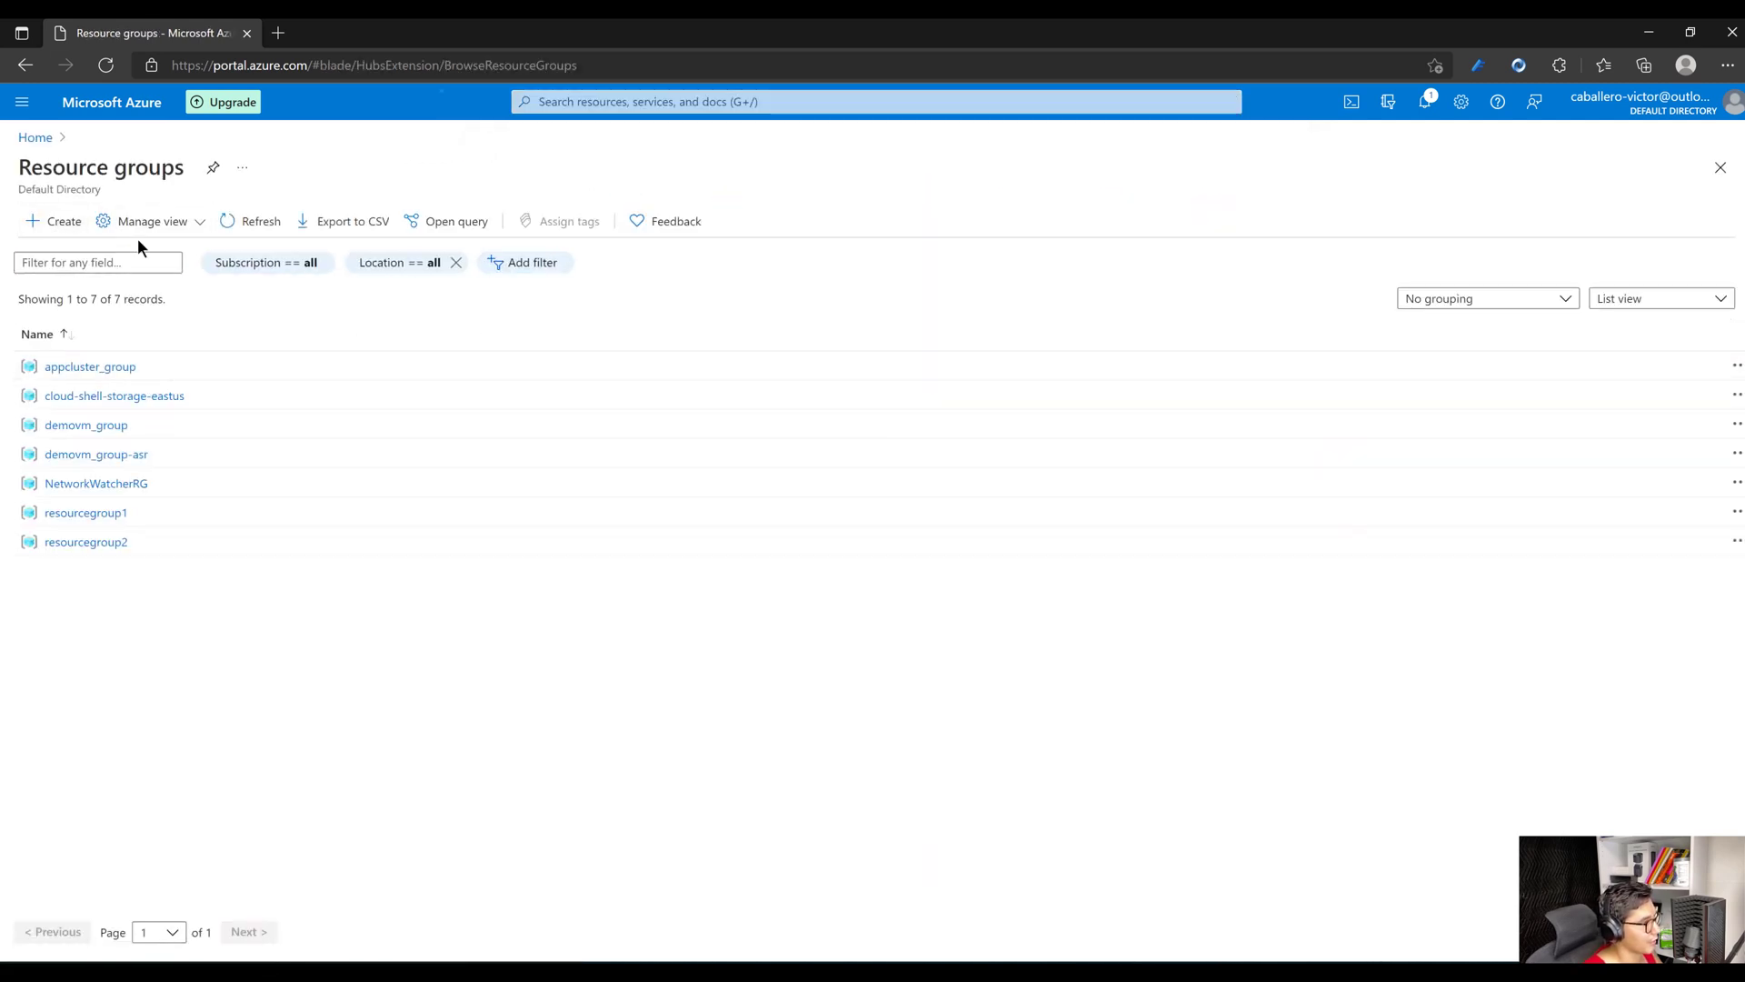
Create a resource group named azuredemo1 in Azure subscription 1 with the region (US) East US.
{"action": "left_click", "coordinate": [56, 221]}
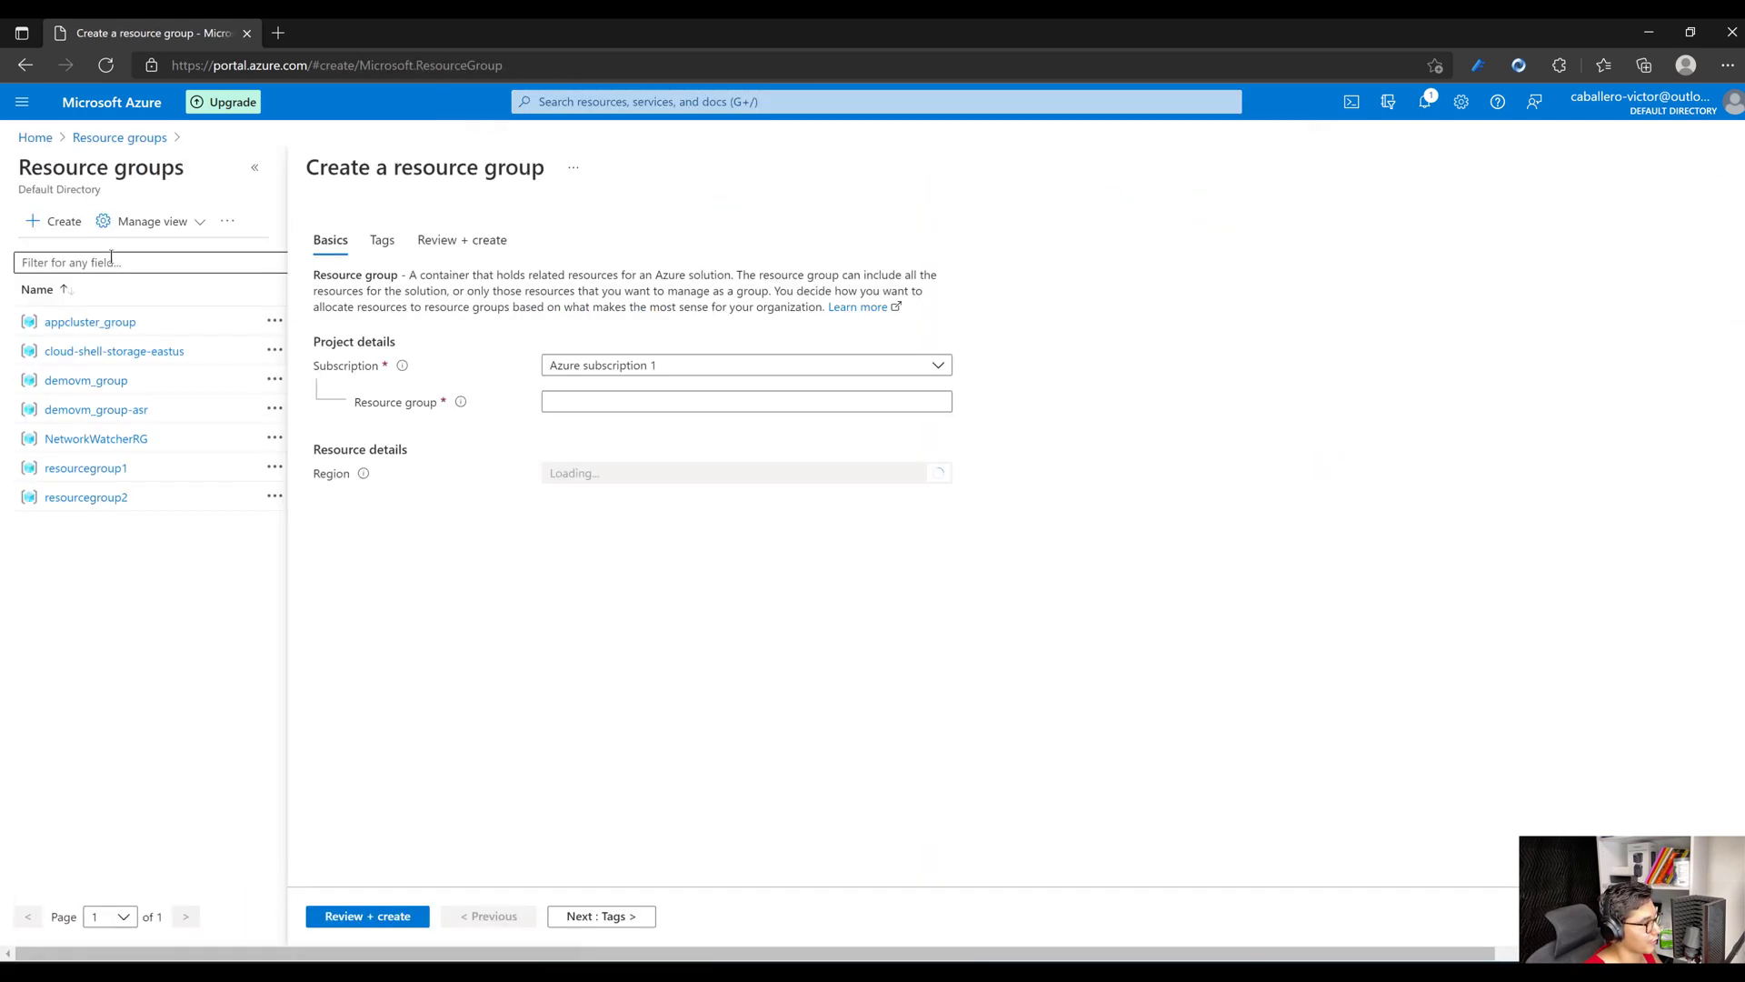
{"action": "left_click", "coordinate": [566, 403]}
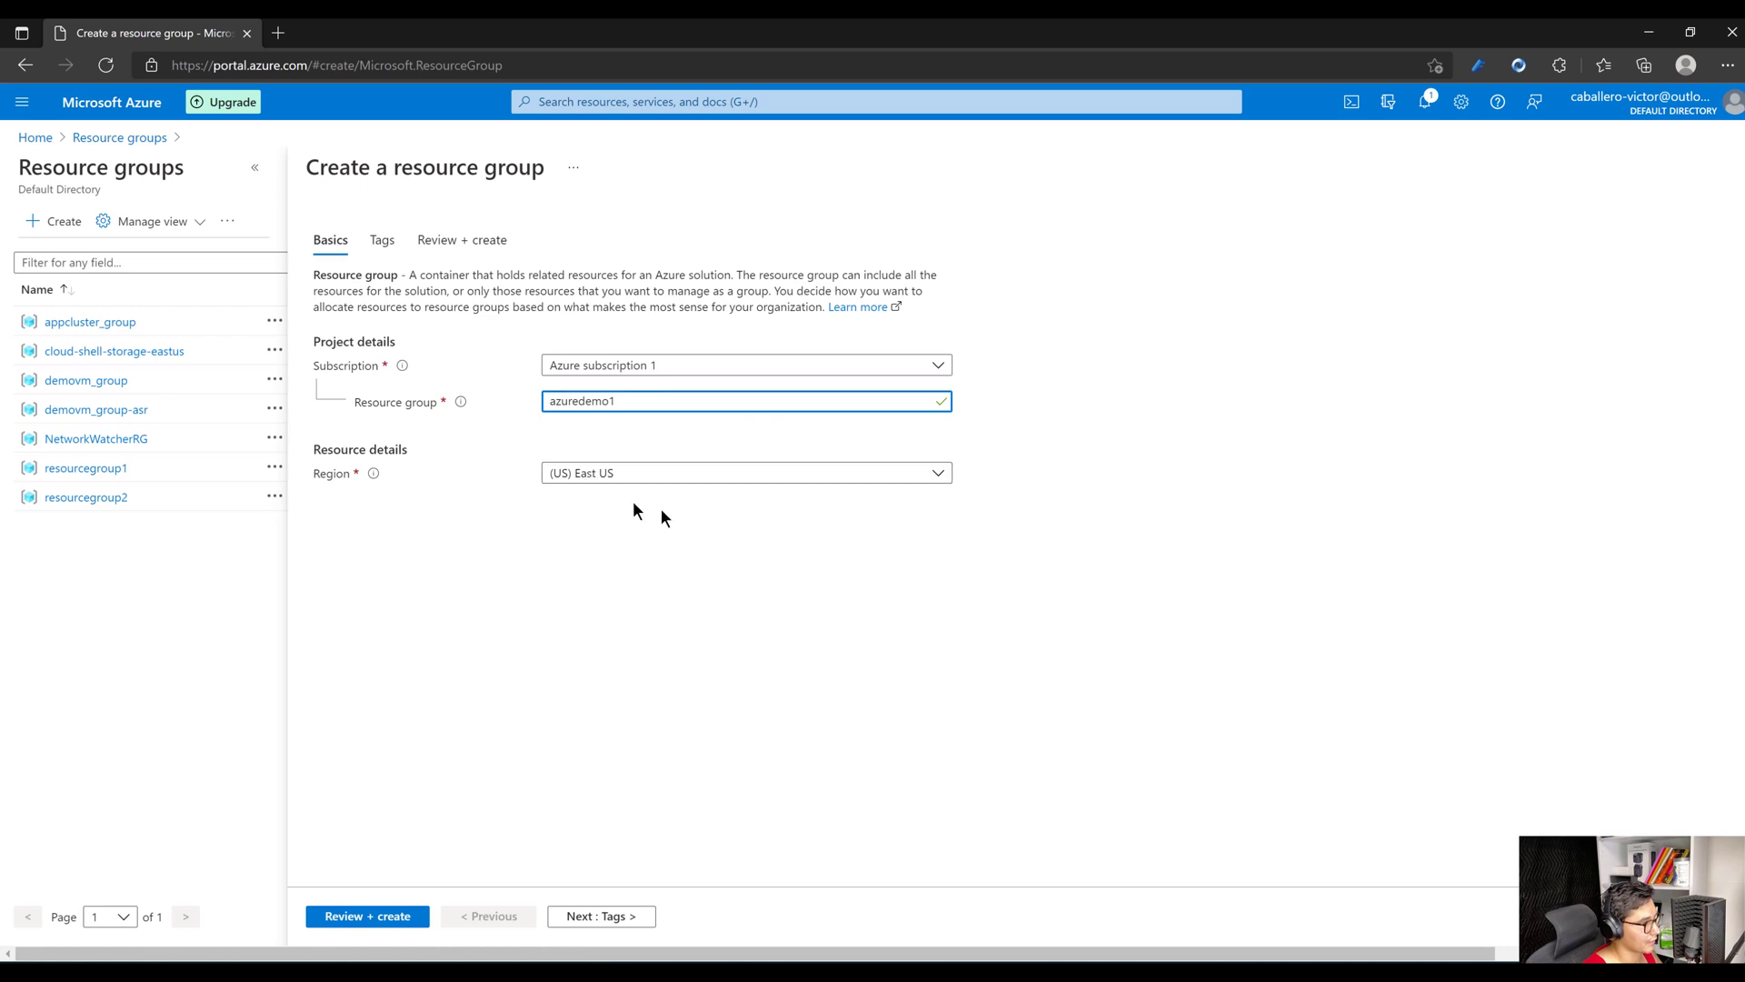
{"action": "left_click", "coordinate": [413, 918]}
{"action": "left_click", "coordinate": [372, 923]}
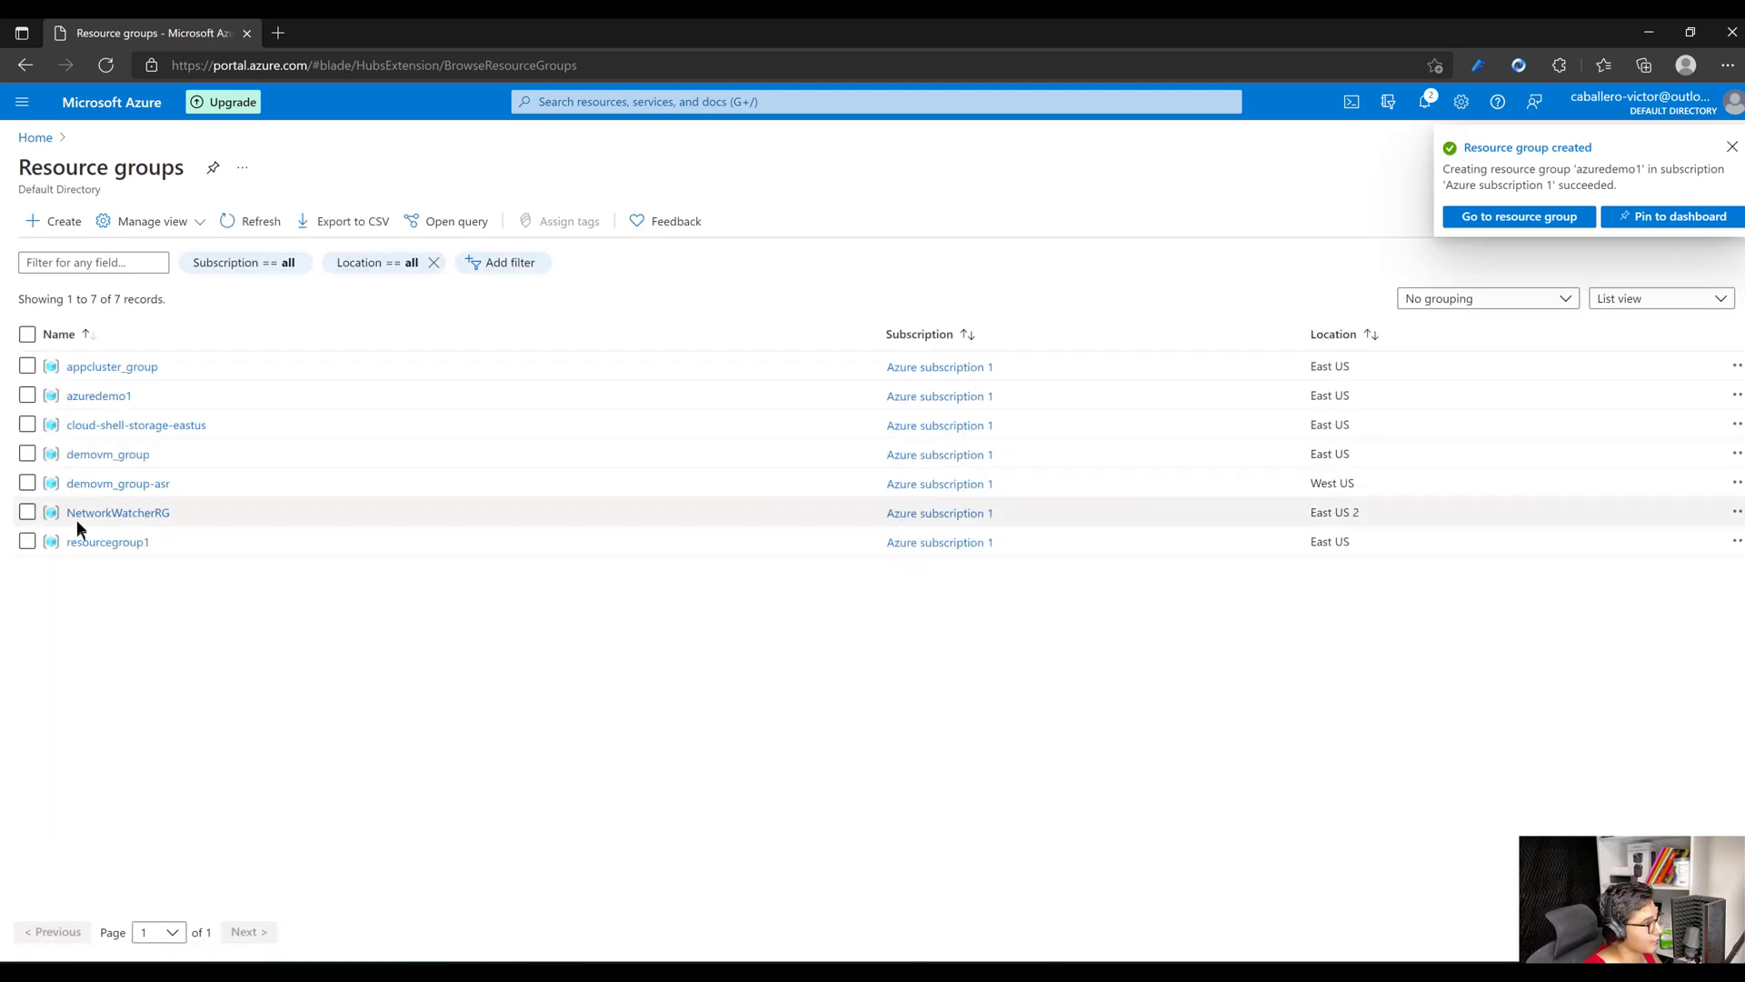
Create a second resource group named azuredemo2 in Azure subscription 1 with the region set to (US) West US.
{"action": "left_click", "coordinate": [64, 221]}
{"action": "left_click", "coordinate": [575, 401]}
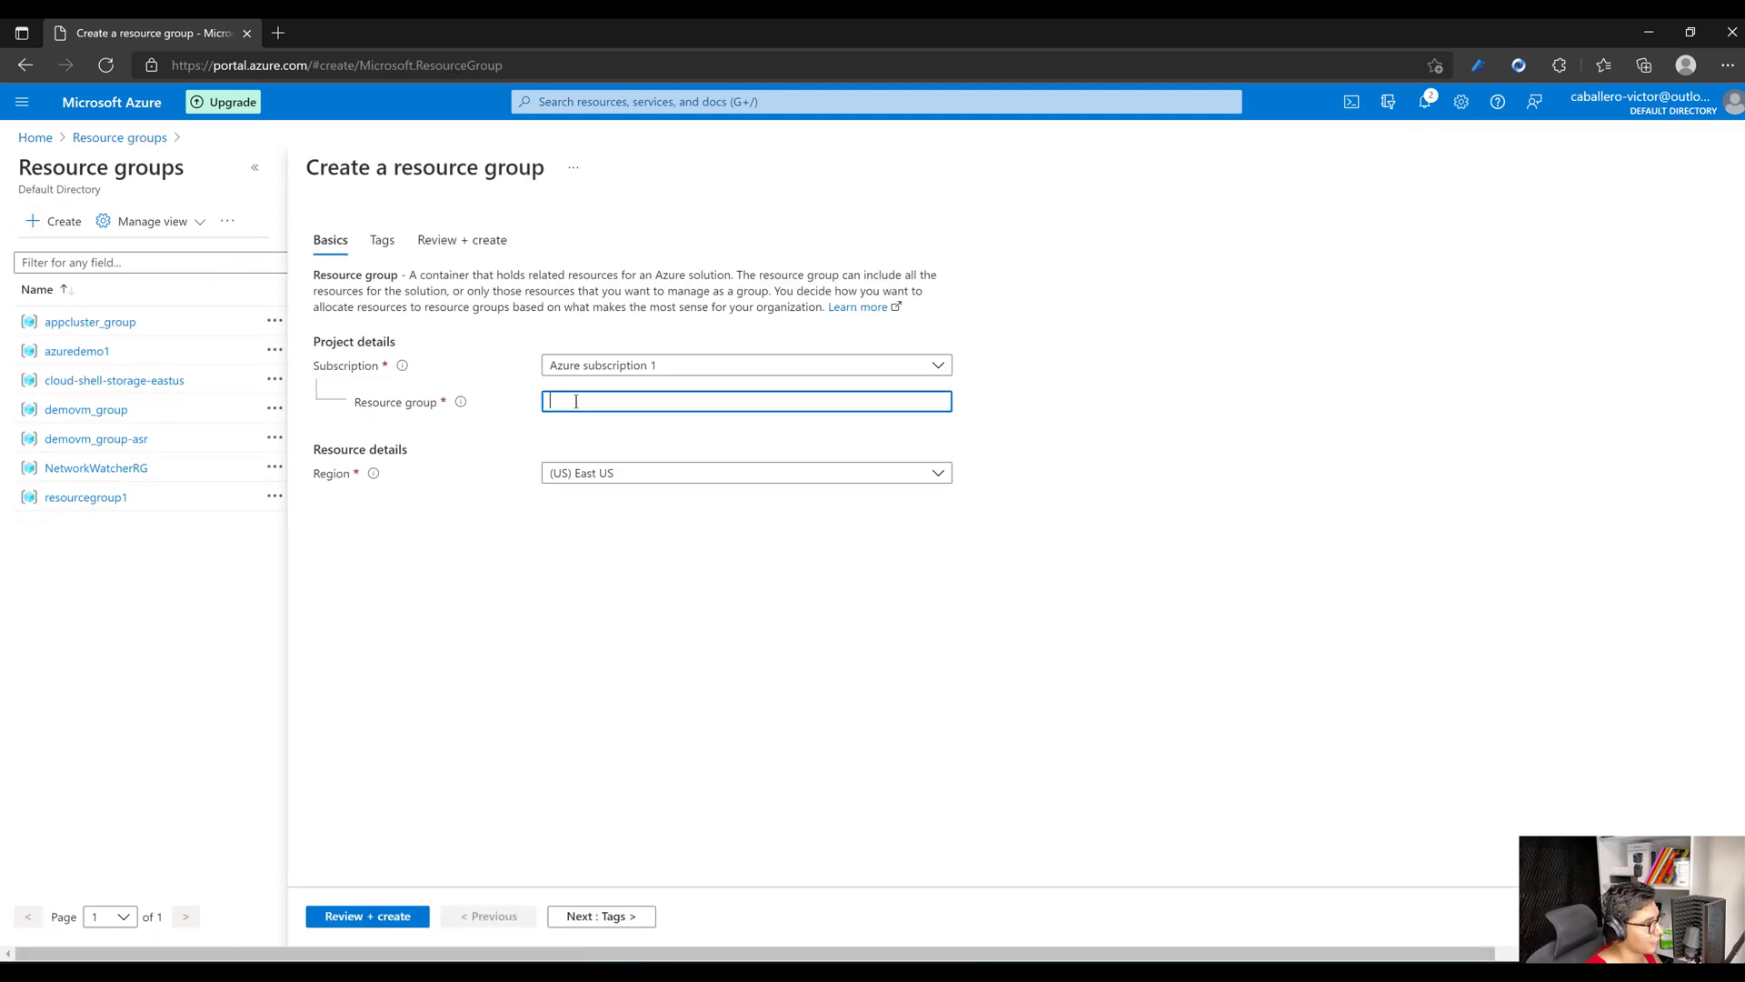
{"action": "type", "text": "azuredemo2"}
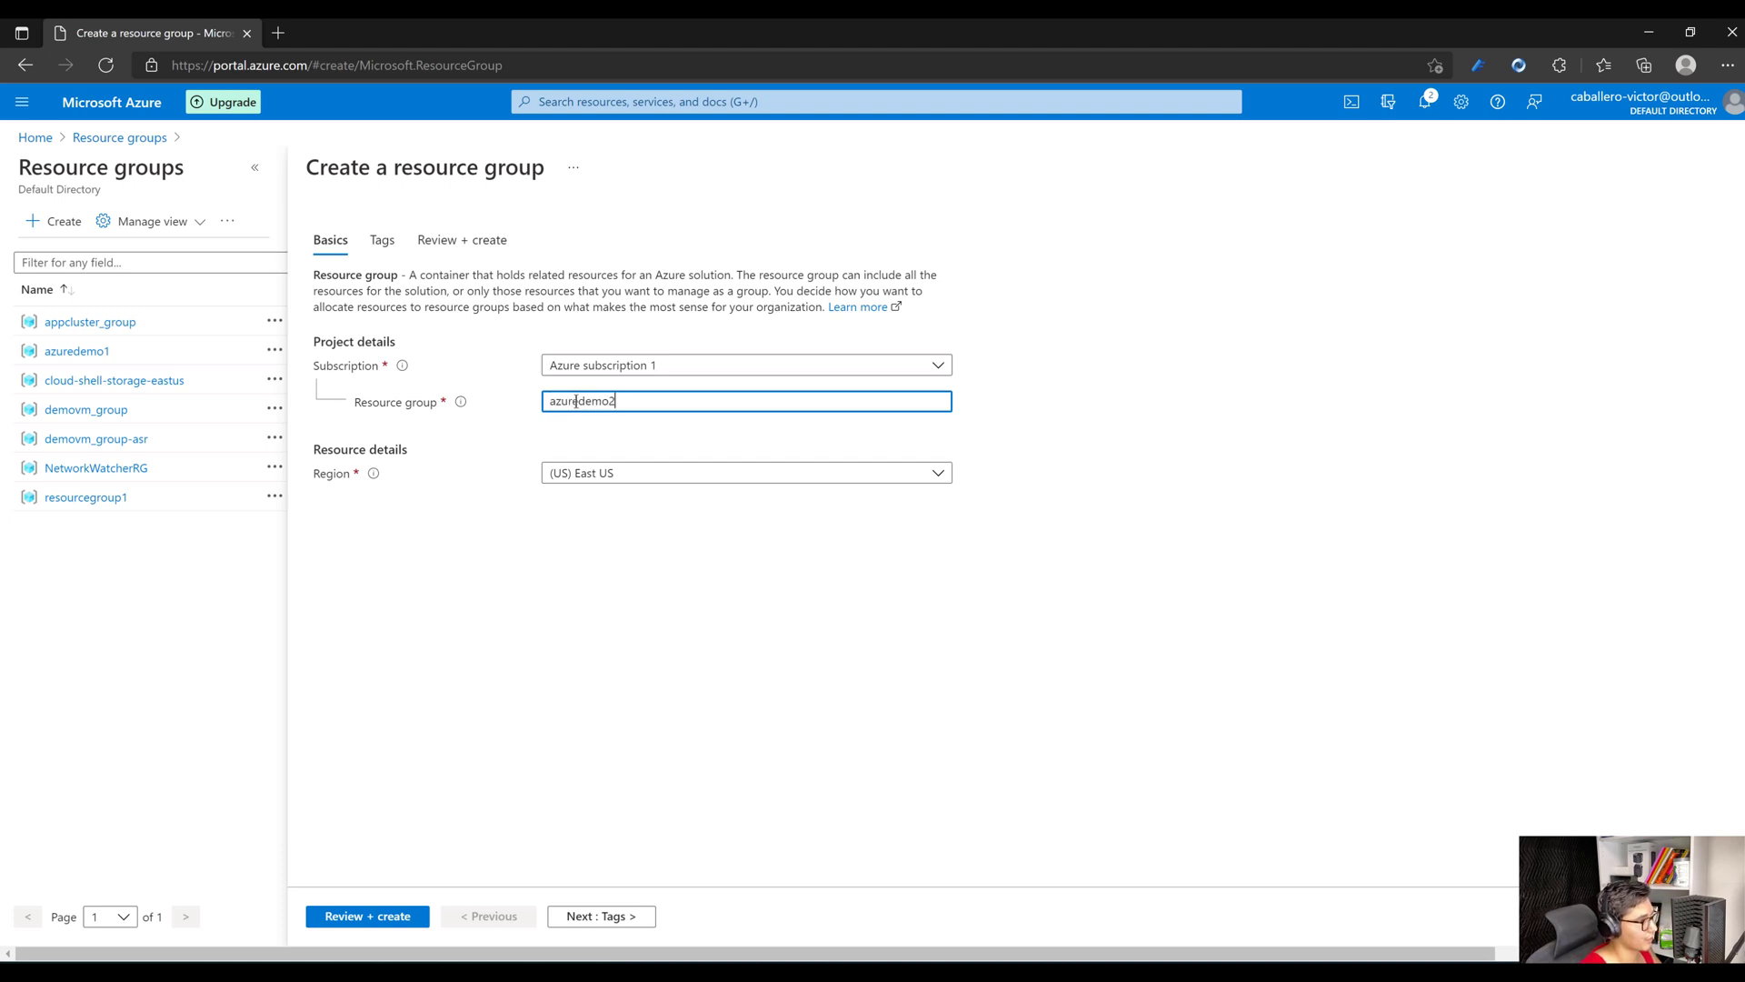
{"action": "left_click", "coordinate": [630, 475]}
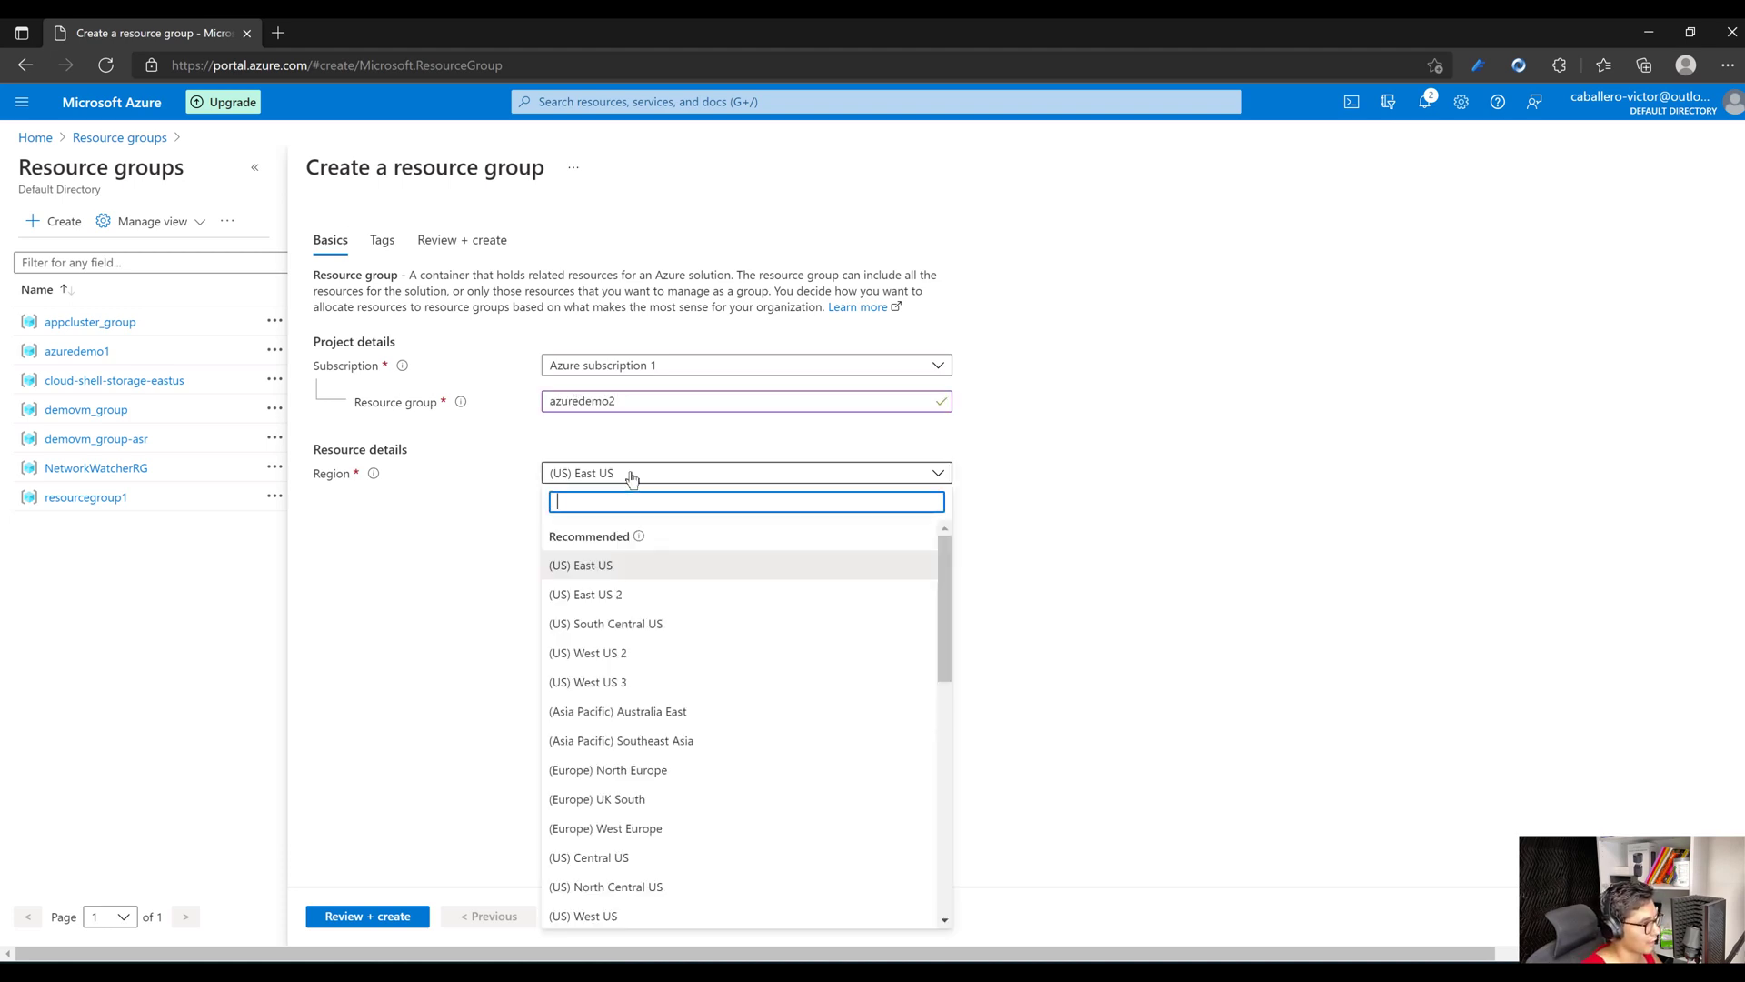
{"action": "scroll", "coordinate": [918, 768], "scroll_direction": "down", "scroll_amount": 10}
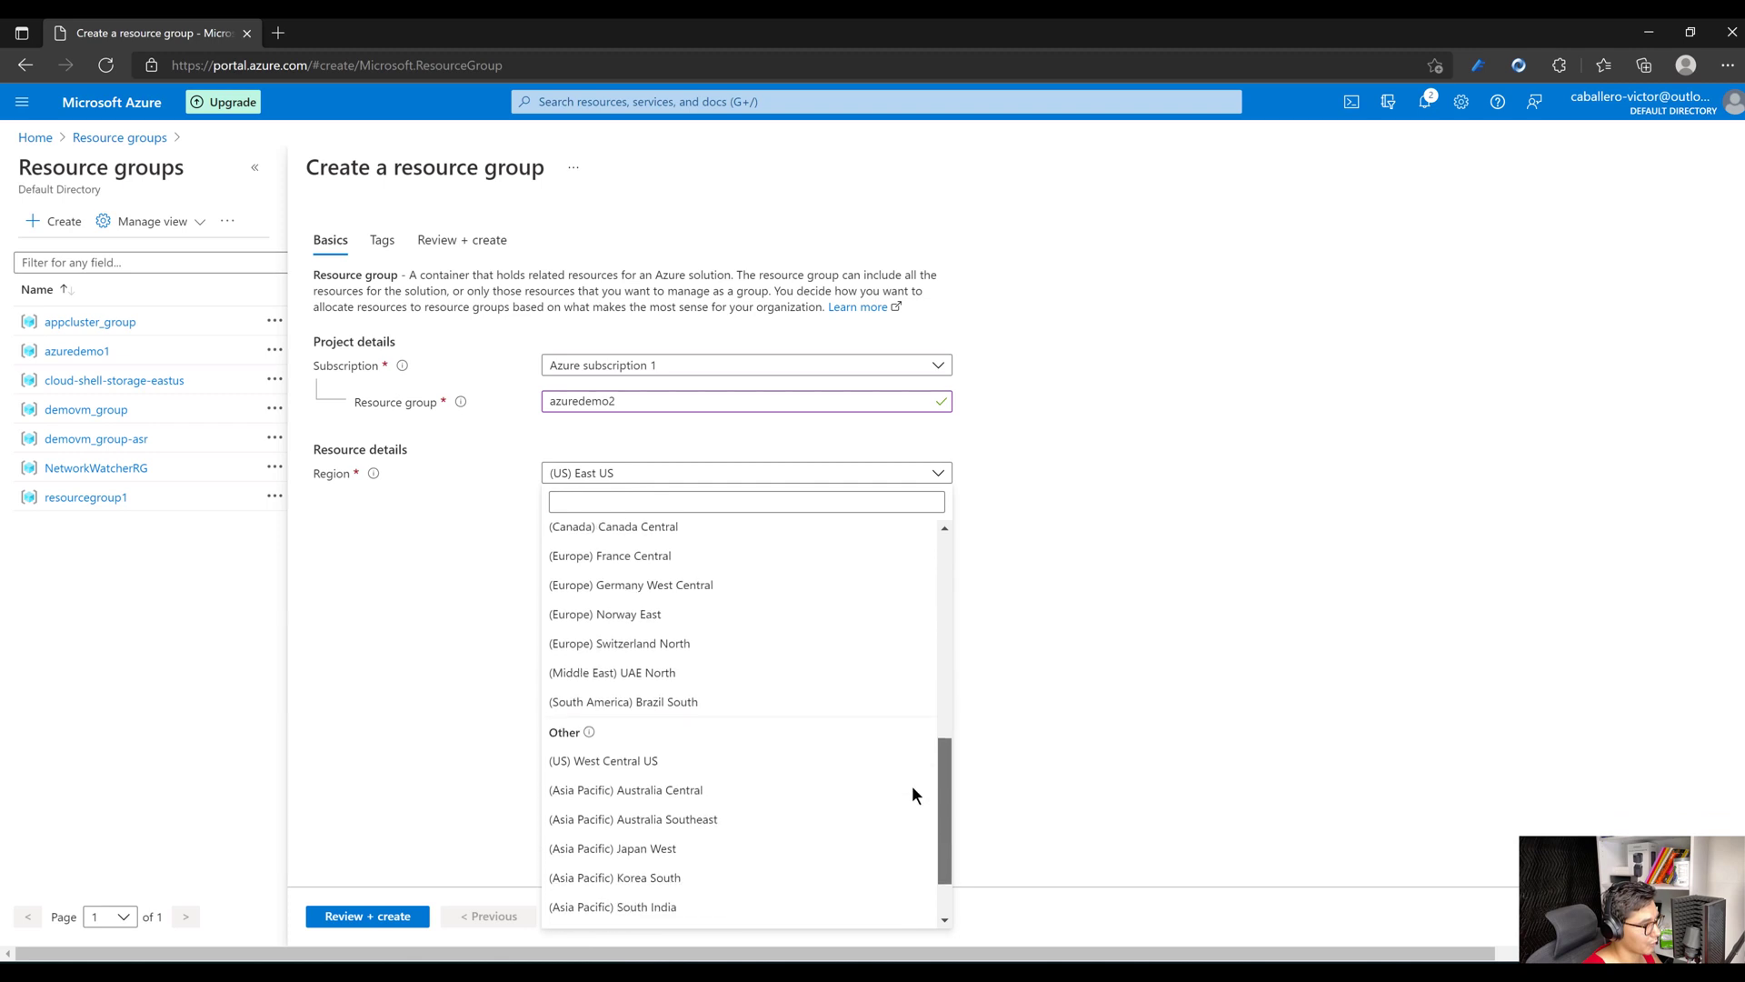
{"action": "left_click_drag", "start_coordinate": [944, 782], "coordinate": [941, 689]}
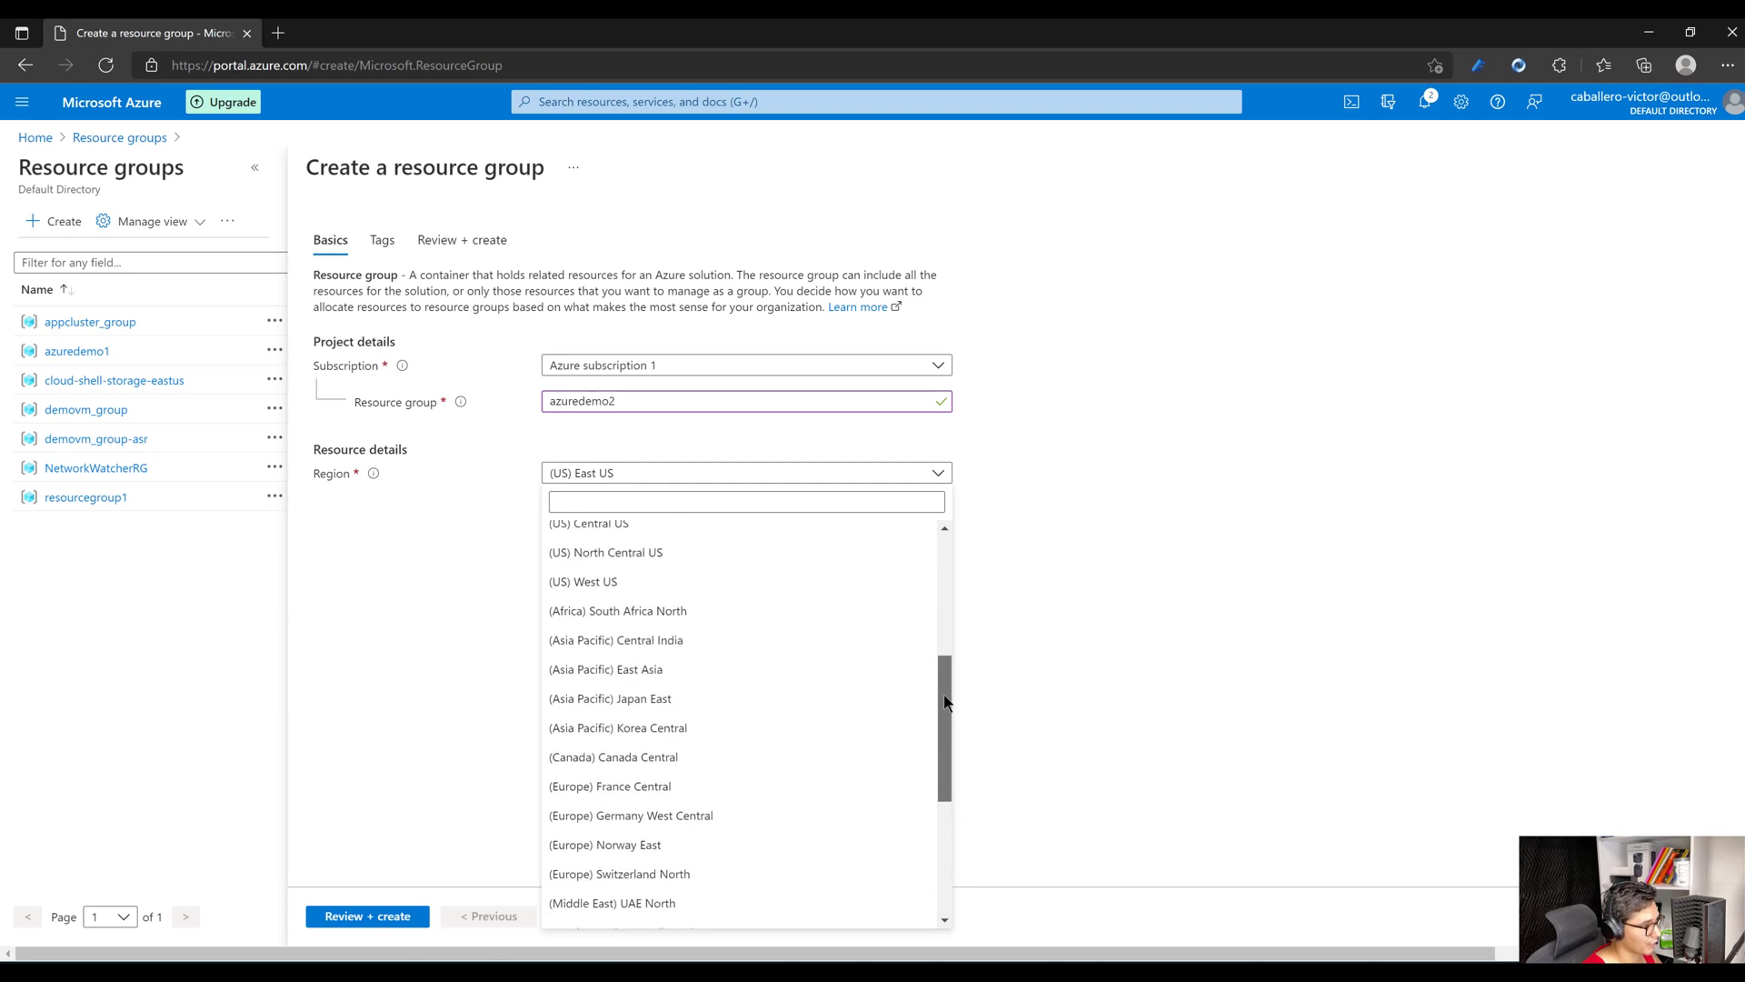
{"action": "left_click", "coordinate": [609, 582]}
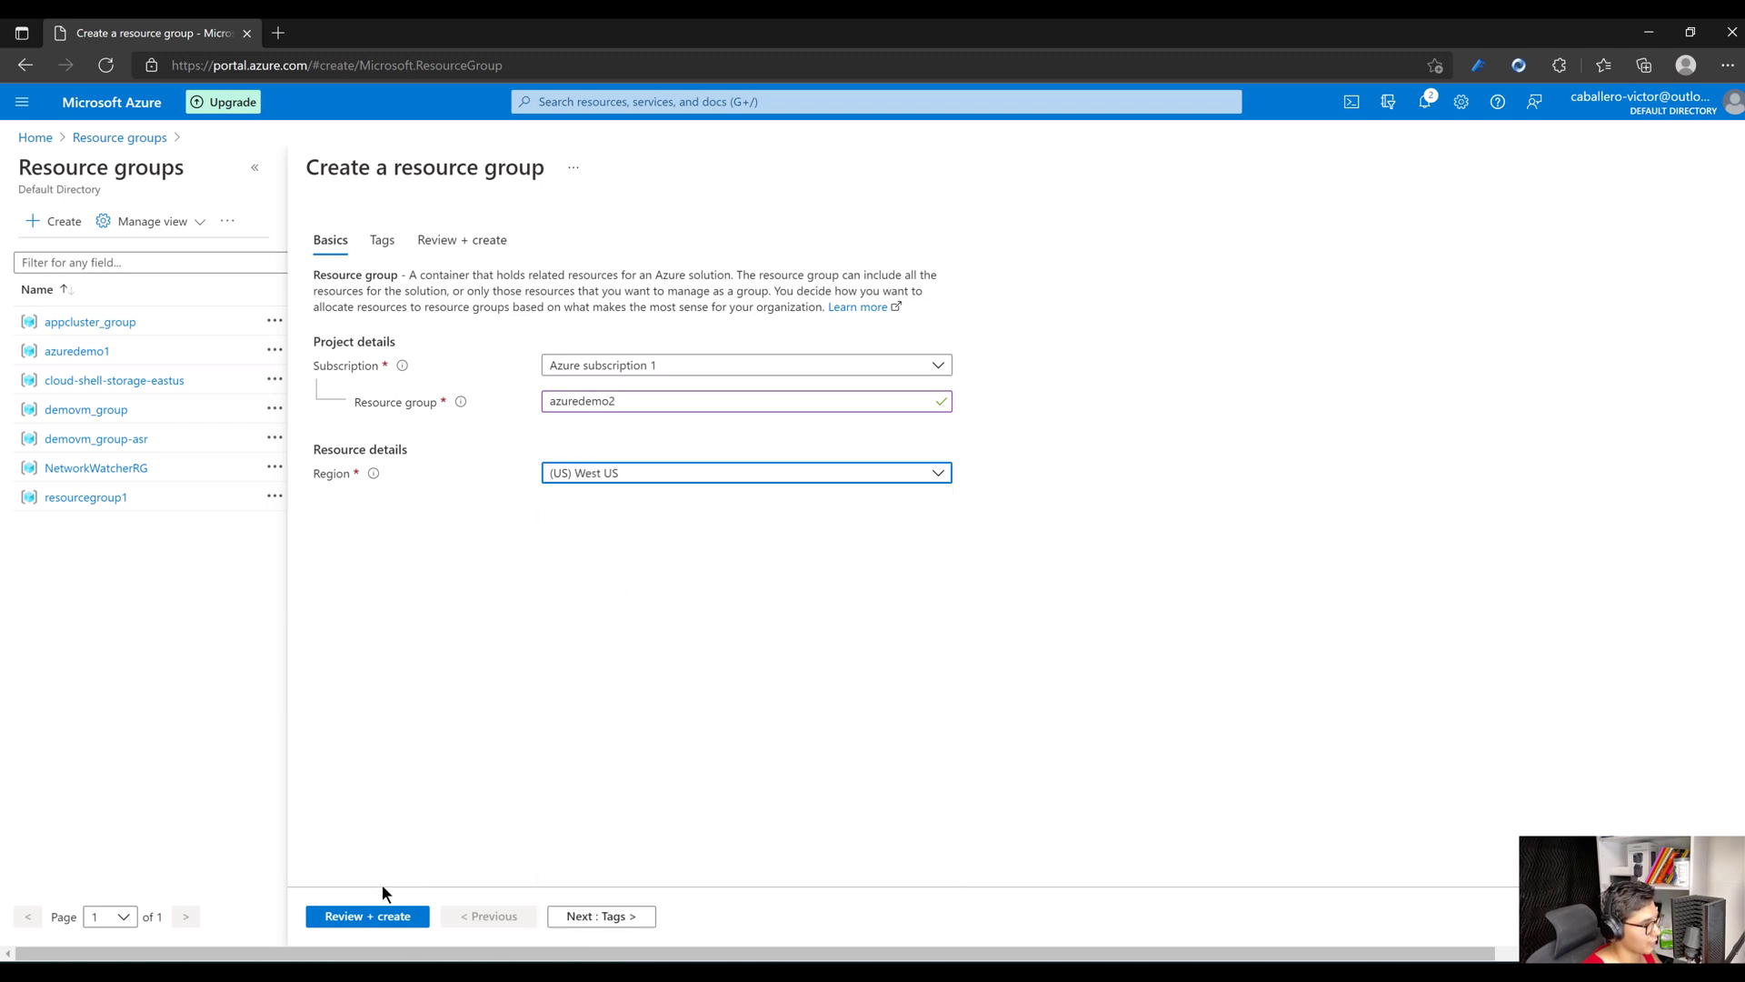
{"action": "left_click", "coordinate": [370, 913]}
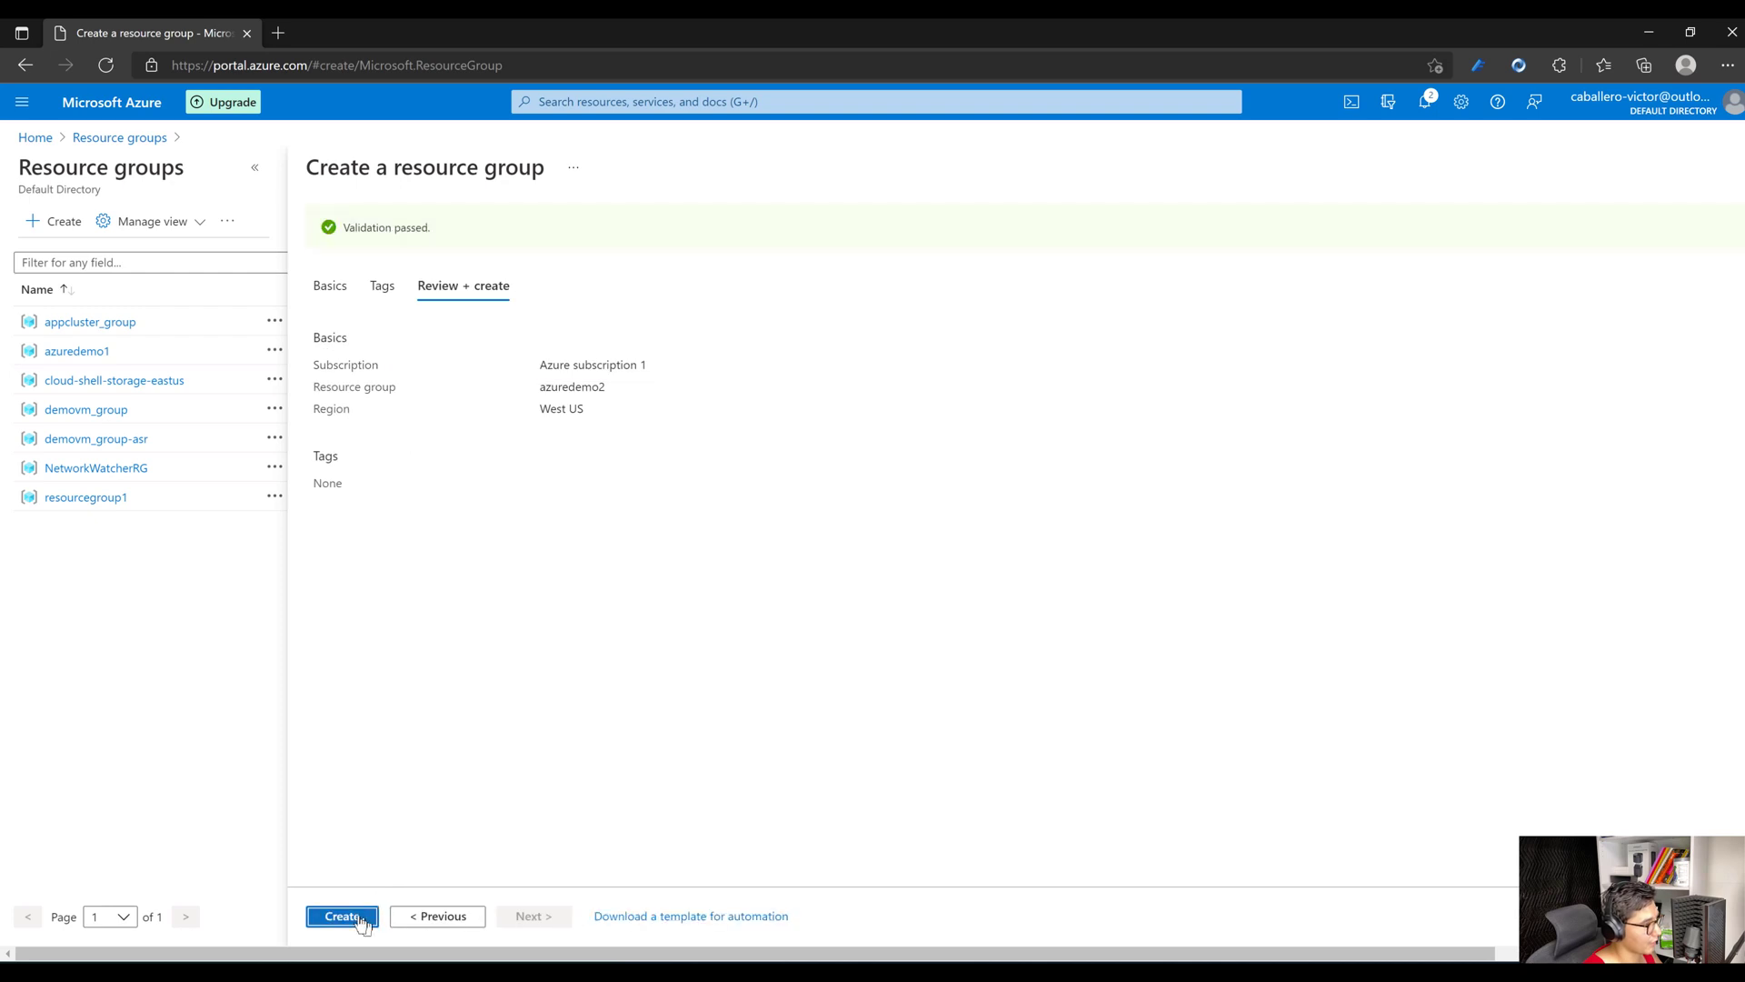
{"action": "left_click", "coordinate": [361, 917]}
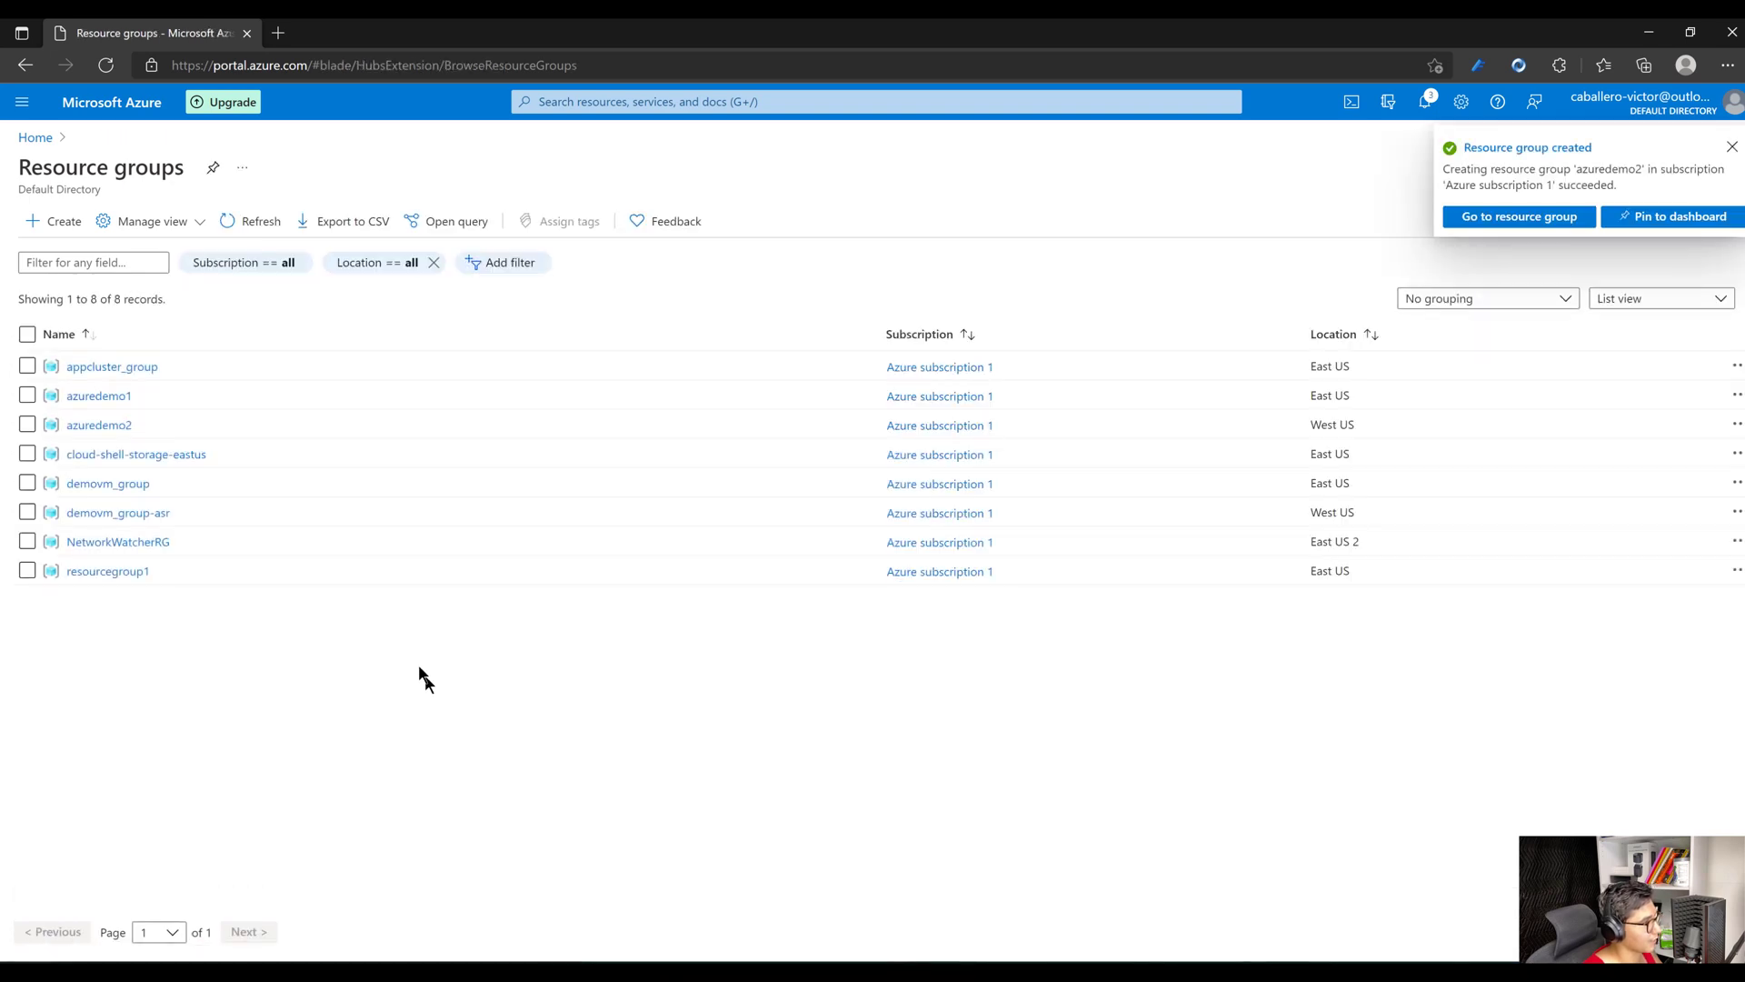
From the azuredemo1 resource group, start a PowerShell Cloud Shell session and clear its terminal.
{"action": "left_click", "coordinate": [94, 404]}
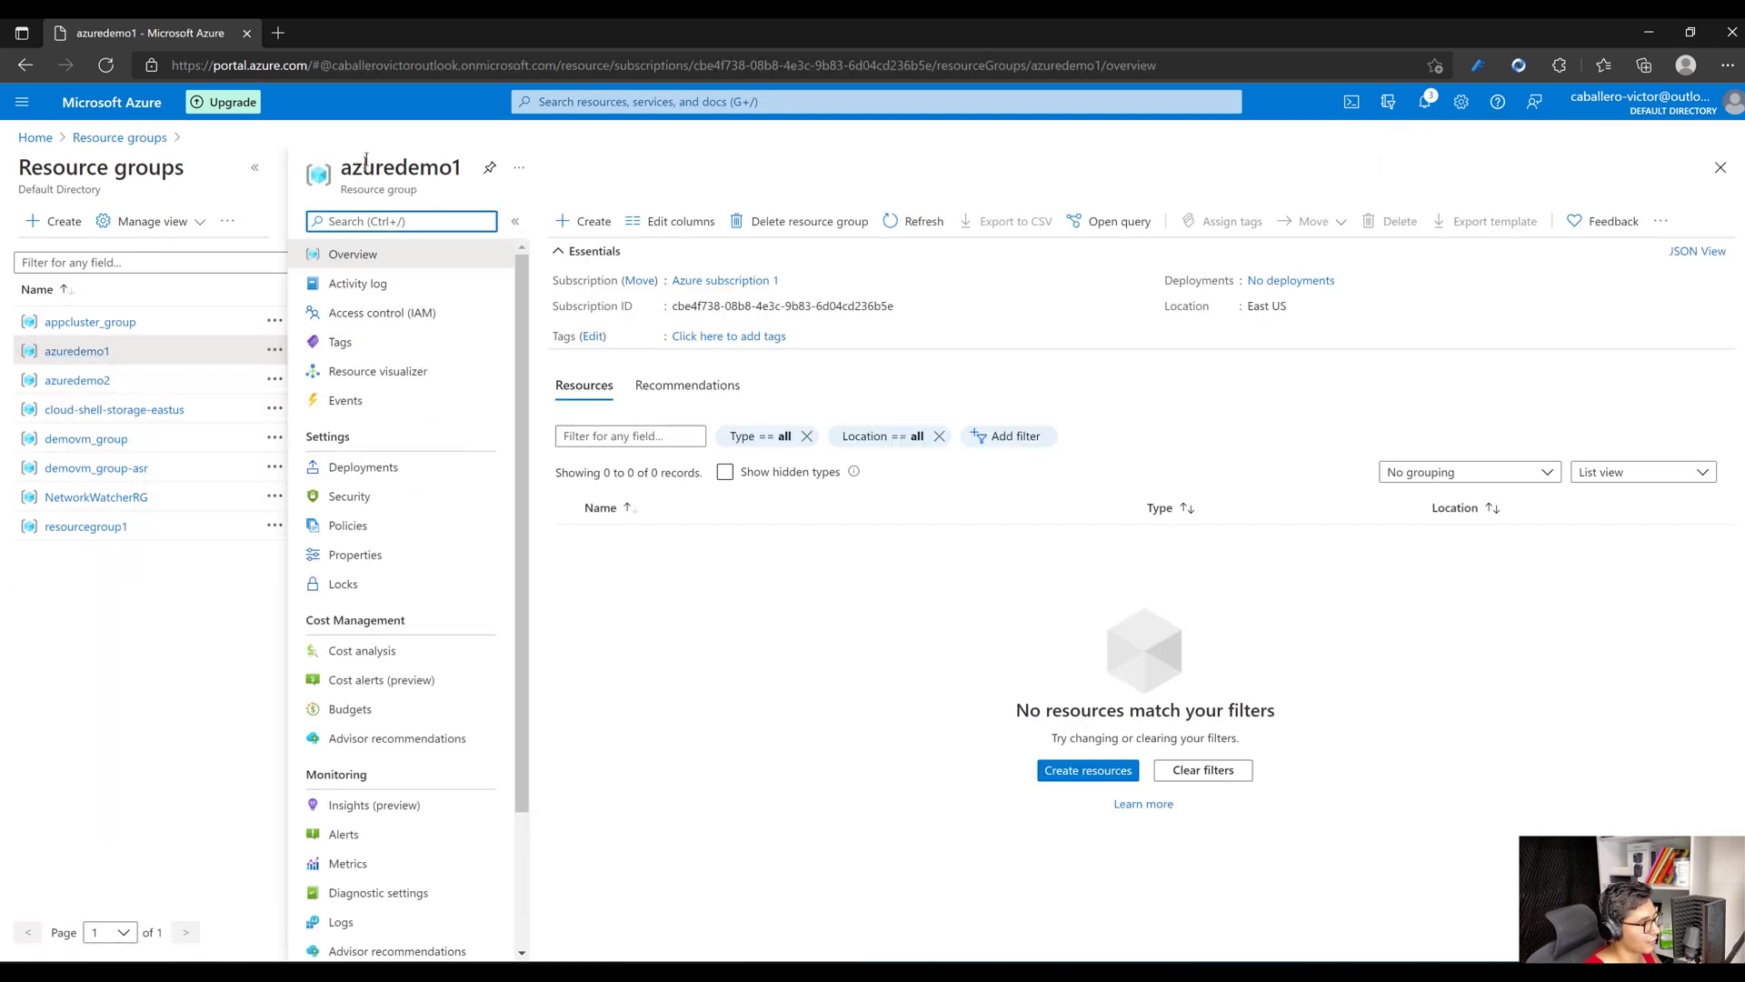
{"action": "left_click", "coordinate": [367, 163]}
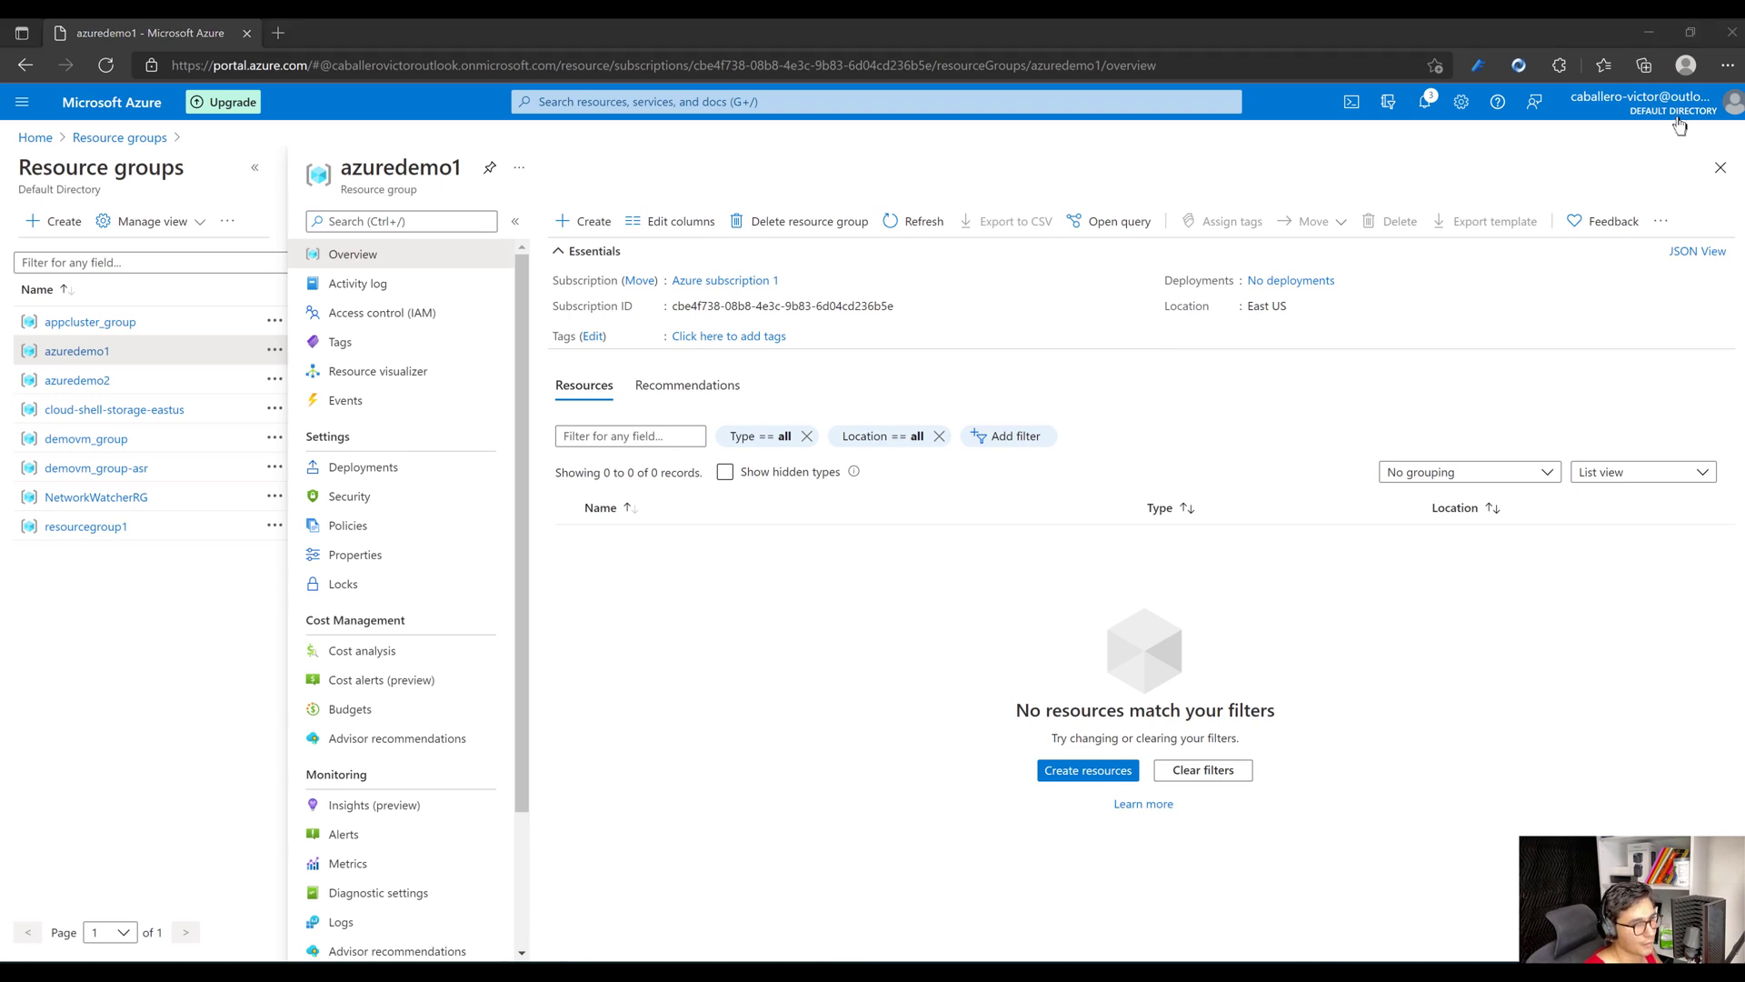
{"action": "left_click", "coordinate": [1352, 105]}
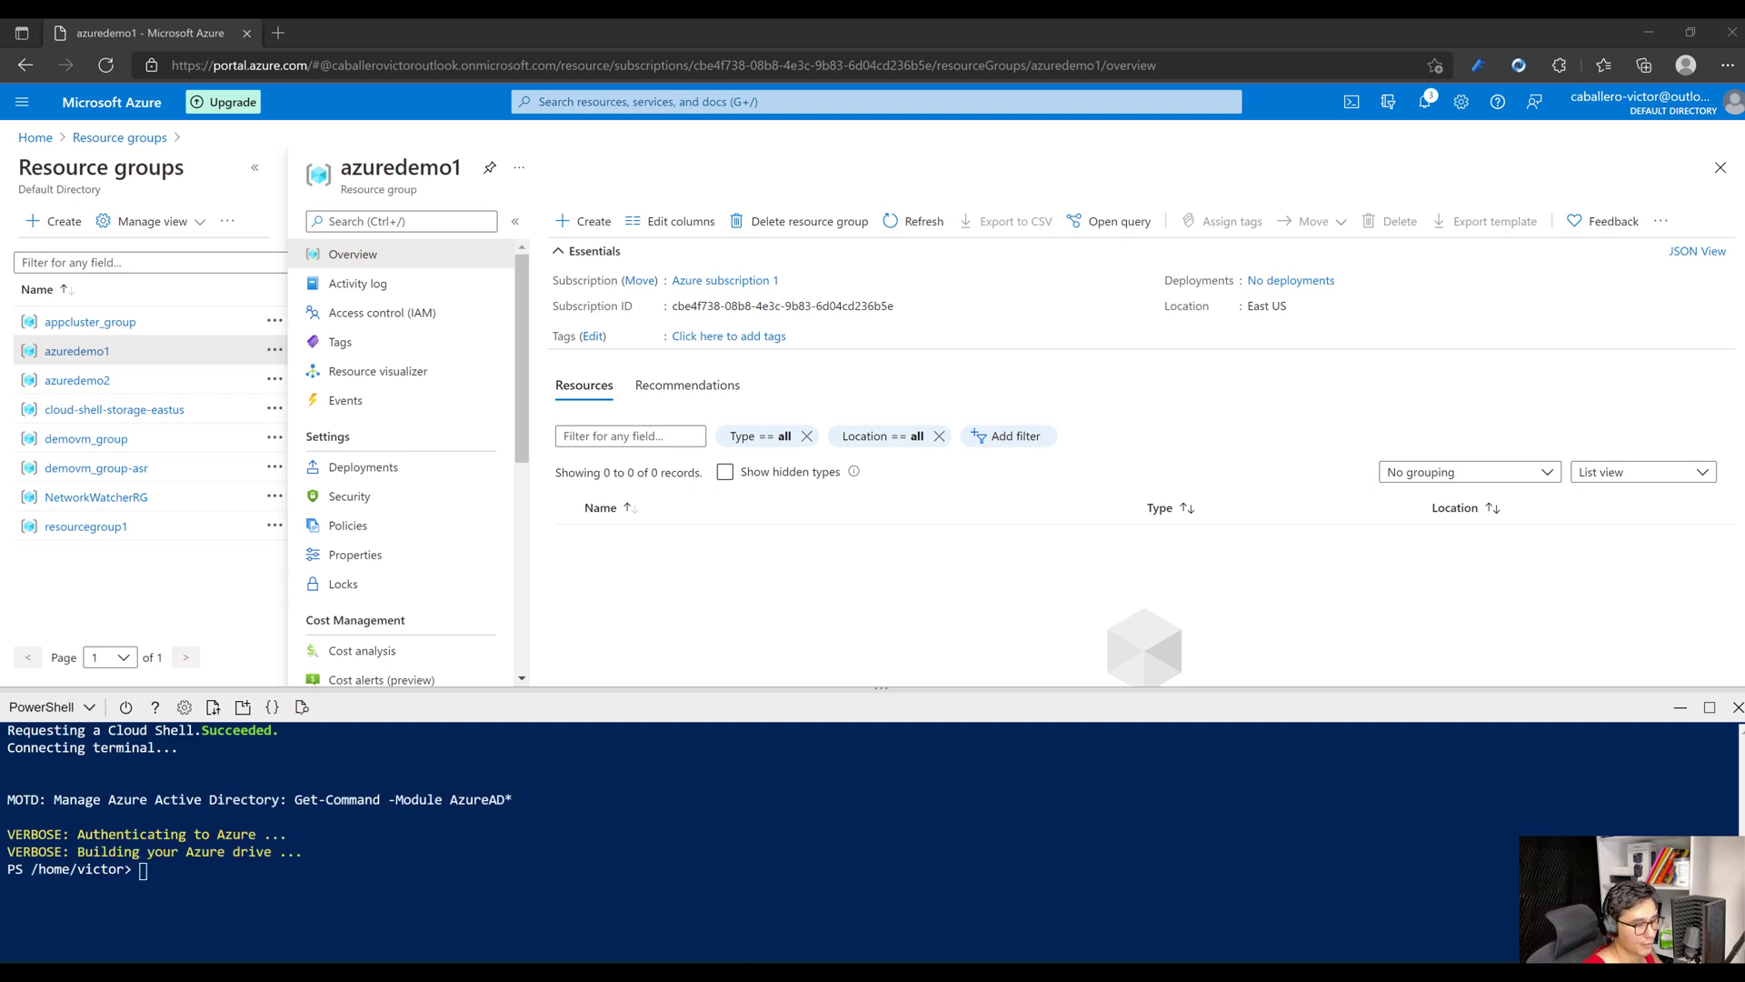
{"action": "left_click", "coordinate": [315, 881]}
{"action": "type", "text": "clea"}
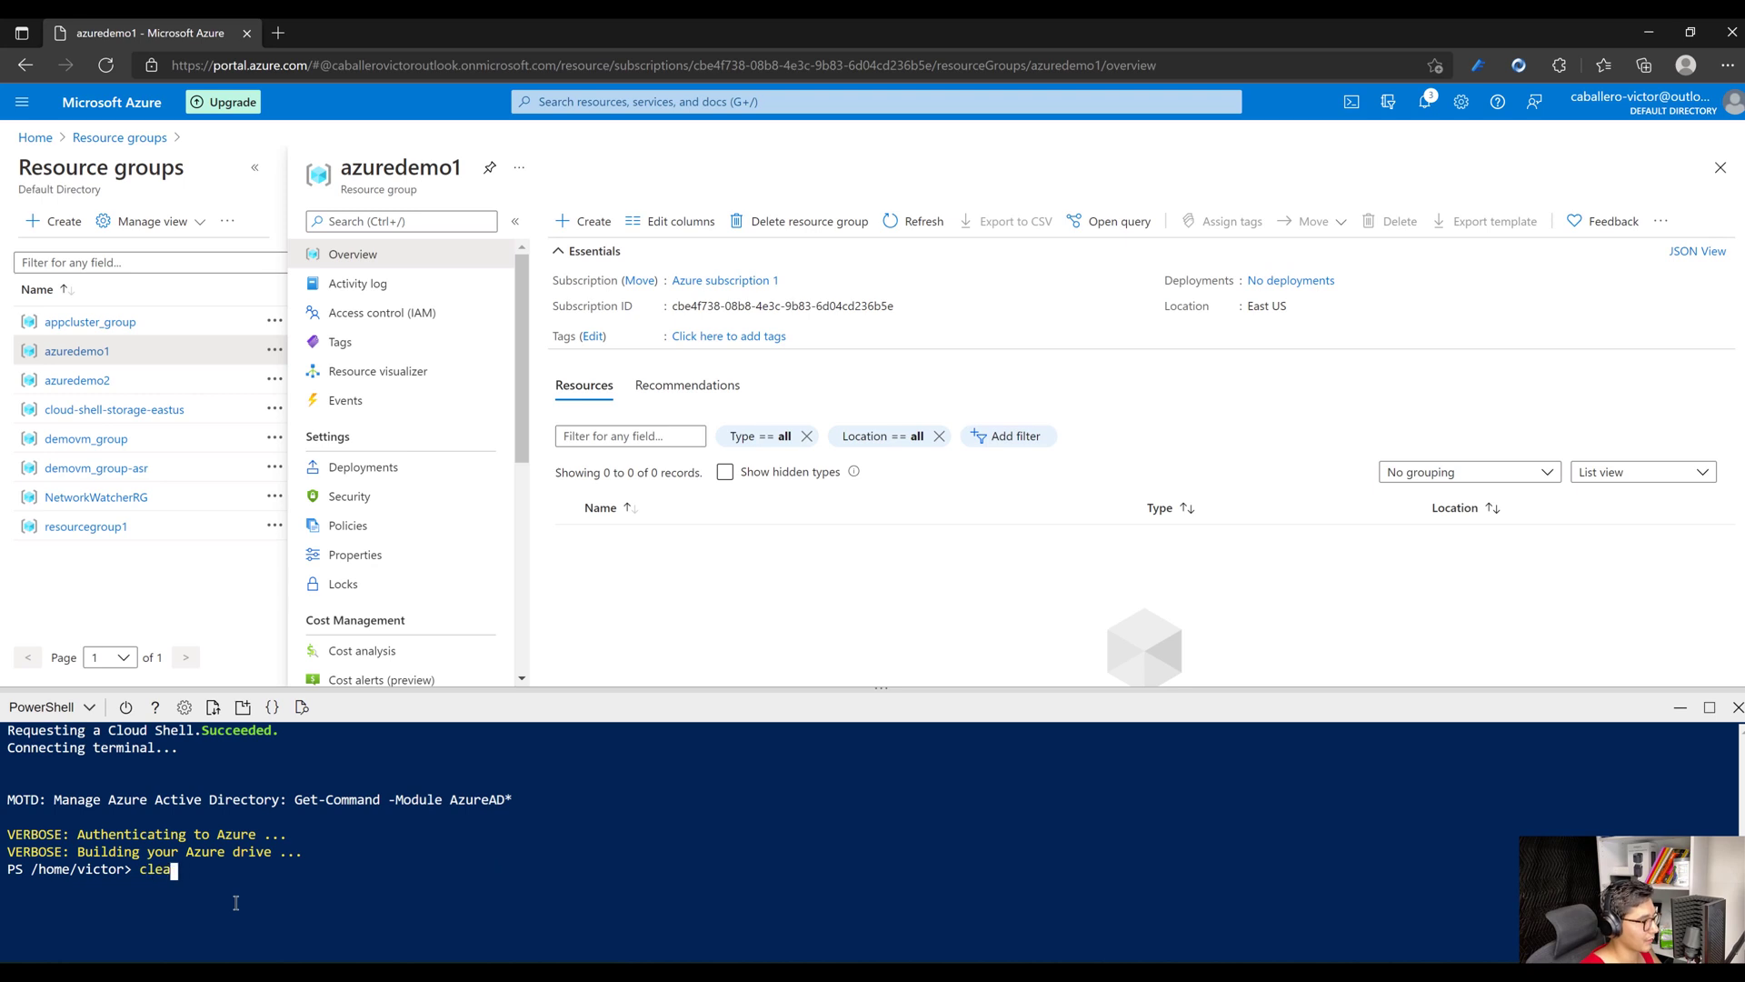
{"action": "type", "text": "r"}
{"action": "key", "text": "Return"}
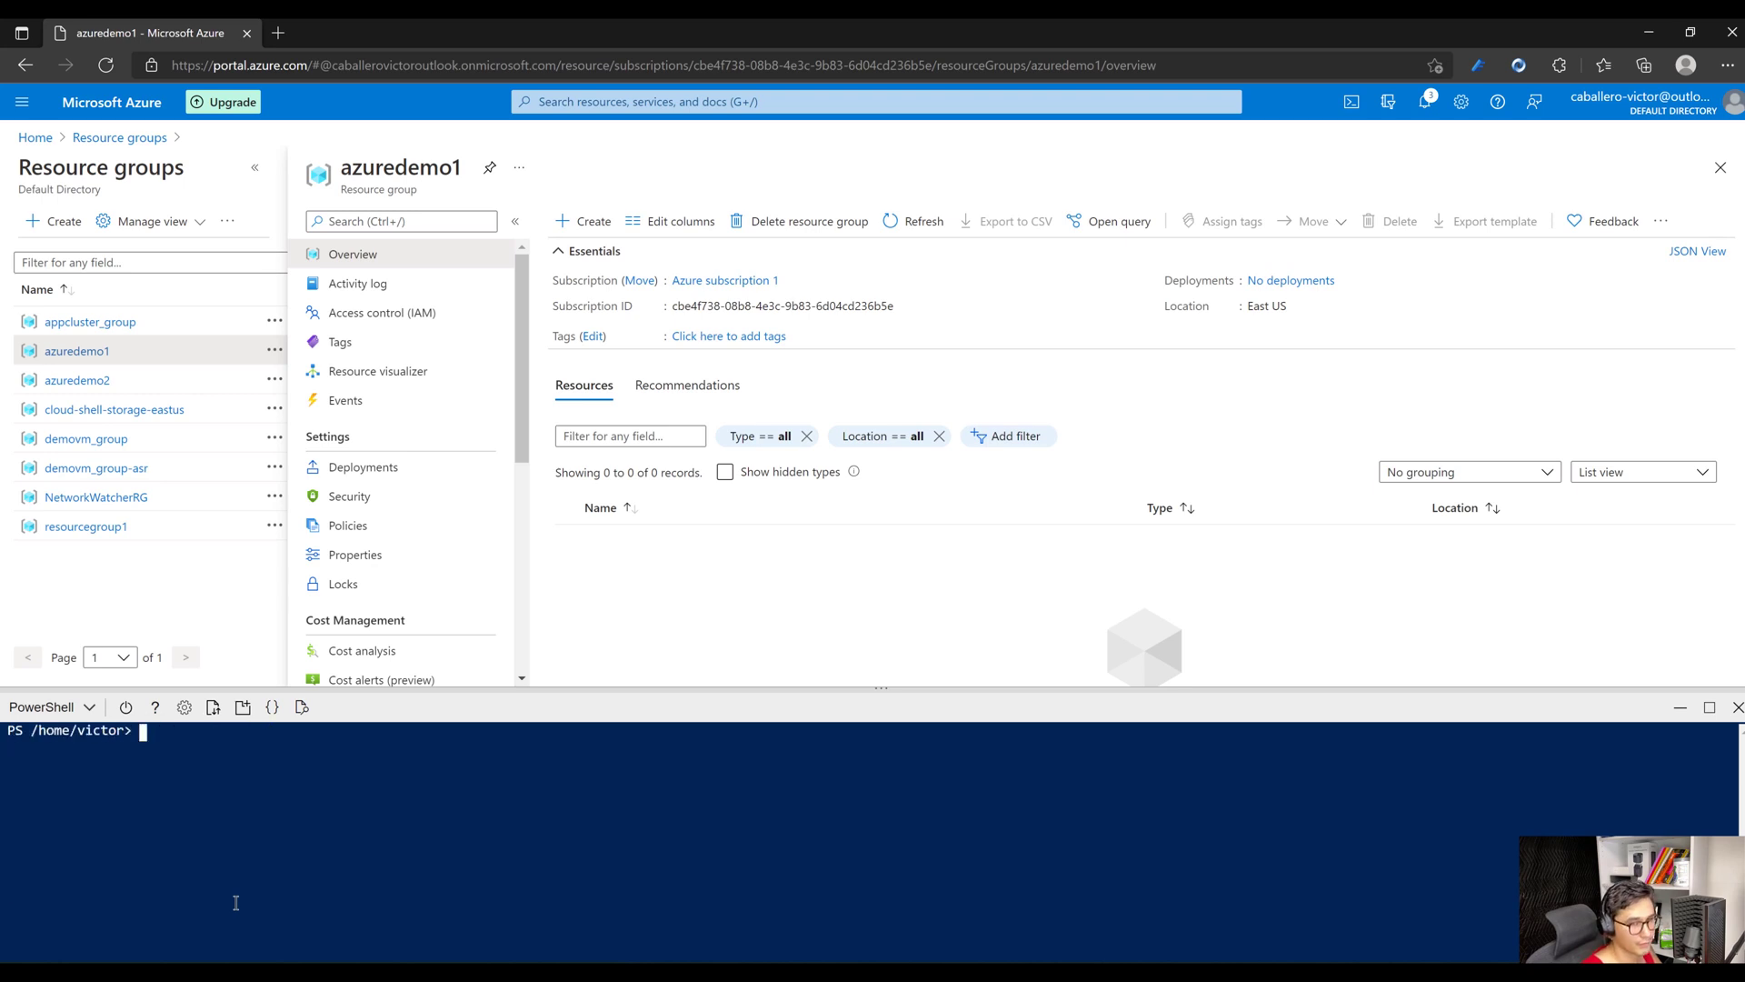
Run az vm create for demovm1 in azuredemo1 with image win2019datacenter, admin username azureuser and the admin password.
{"action": "right_click", "coordinate": [241, 761]}
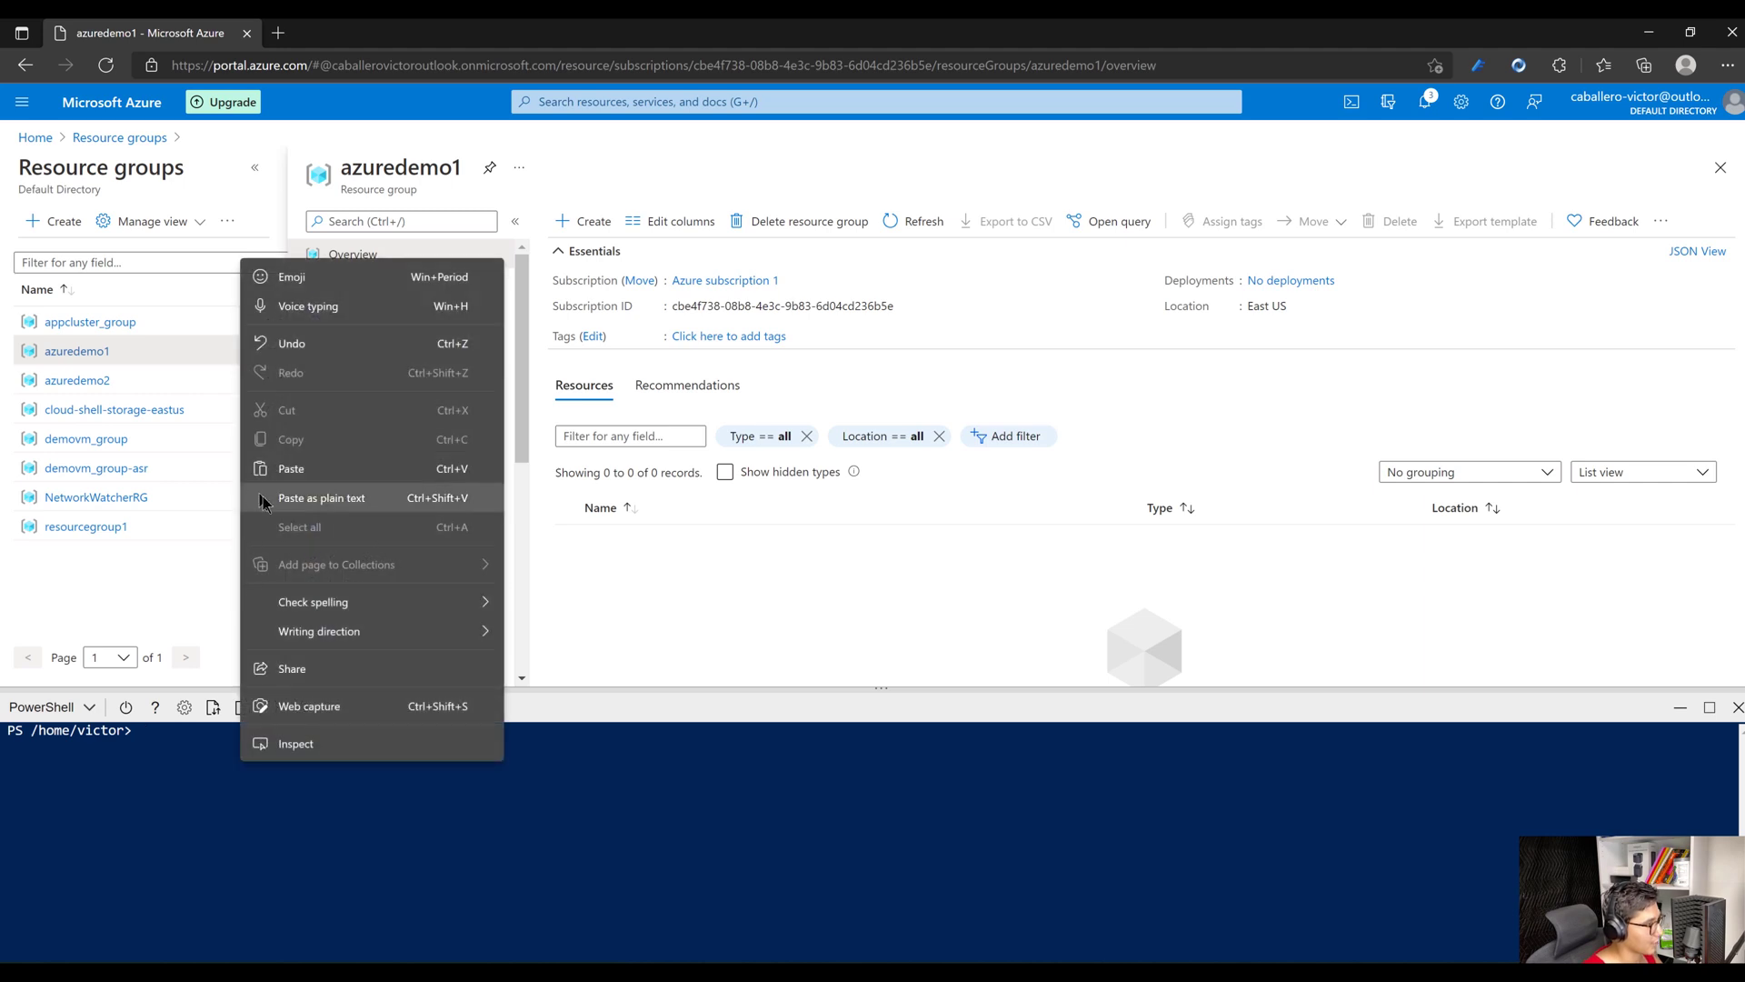
{"action": "left_click", "coordinate": [254, 498]}
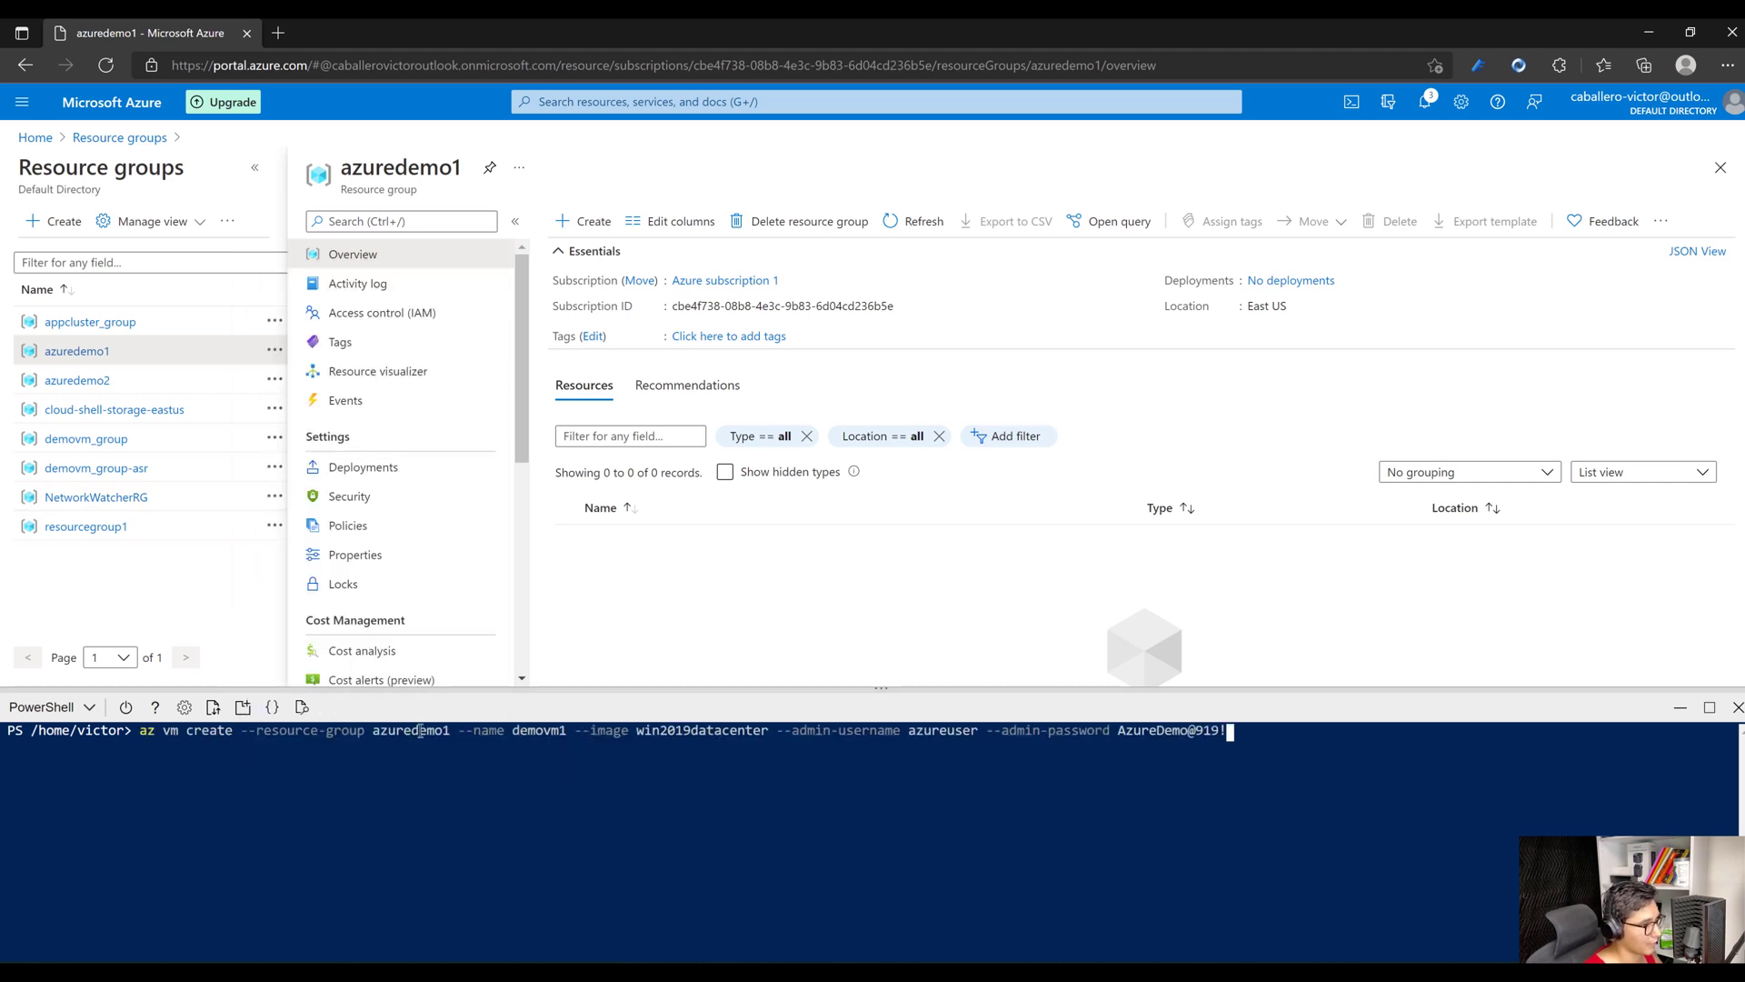
{"action": "key", "text": "Return"}
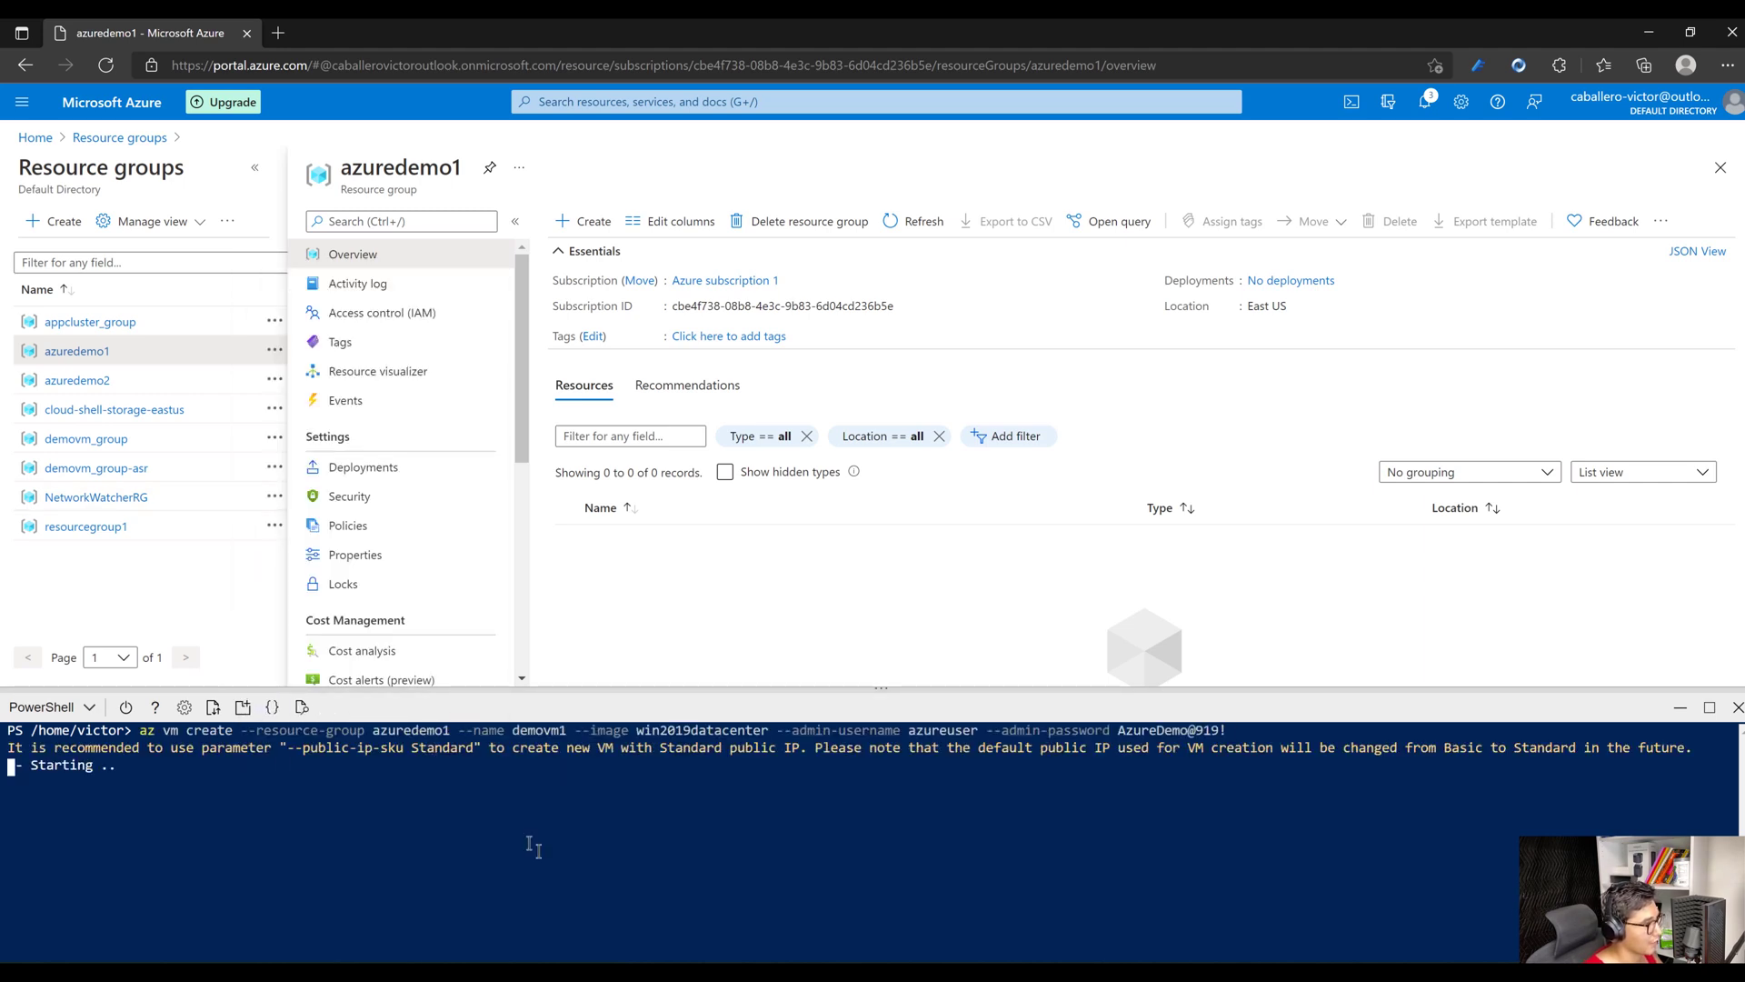
Open the portal home page in a second browser tab and view the azuredemo2 resource group there.
{"action": "right_click", "coordinate": [118, 103]}
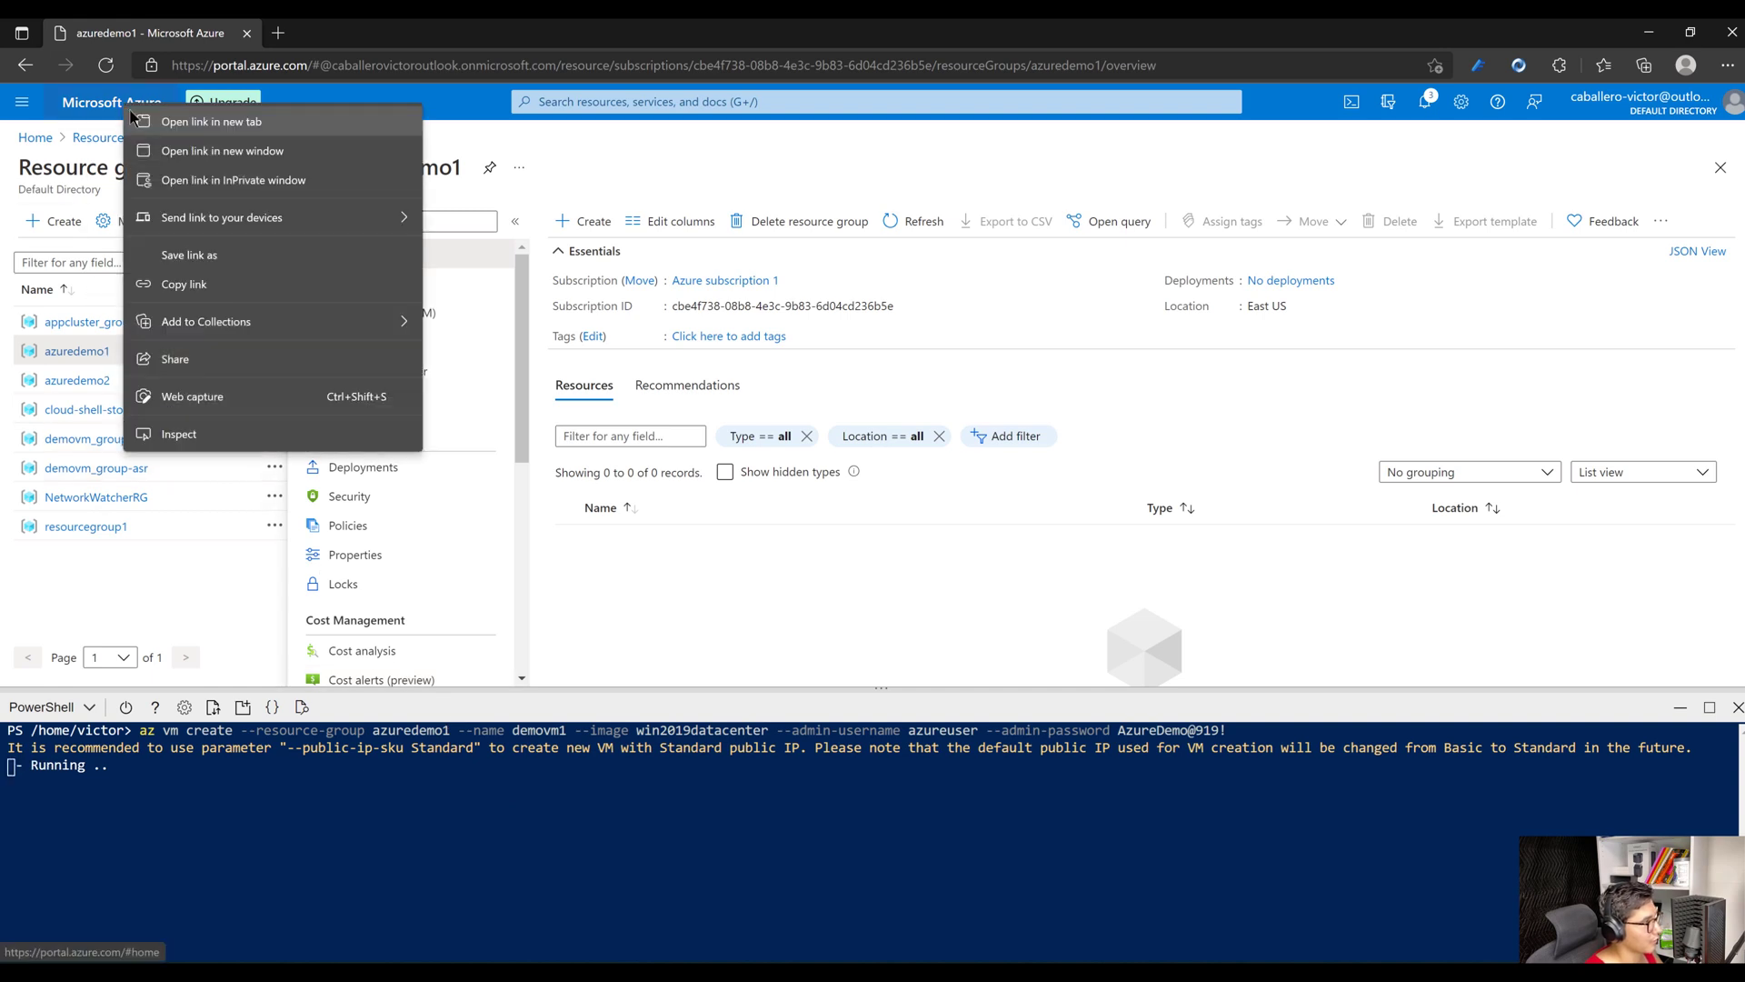
{"action": "left_click", "coordinate": [182, 122]}
{"action": "left_click", "coordinate": [333, 27]}
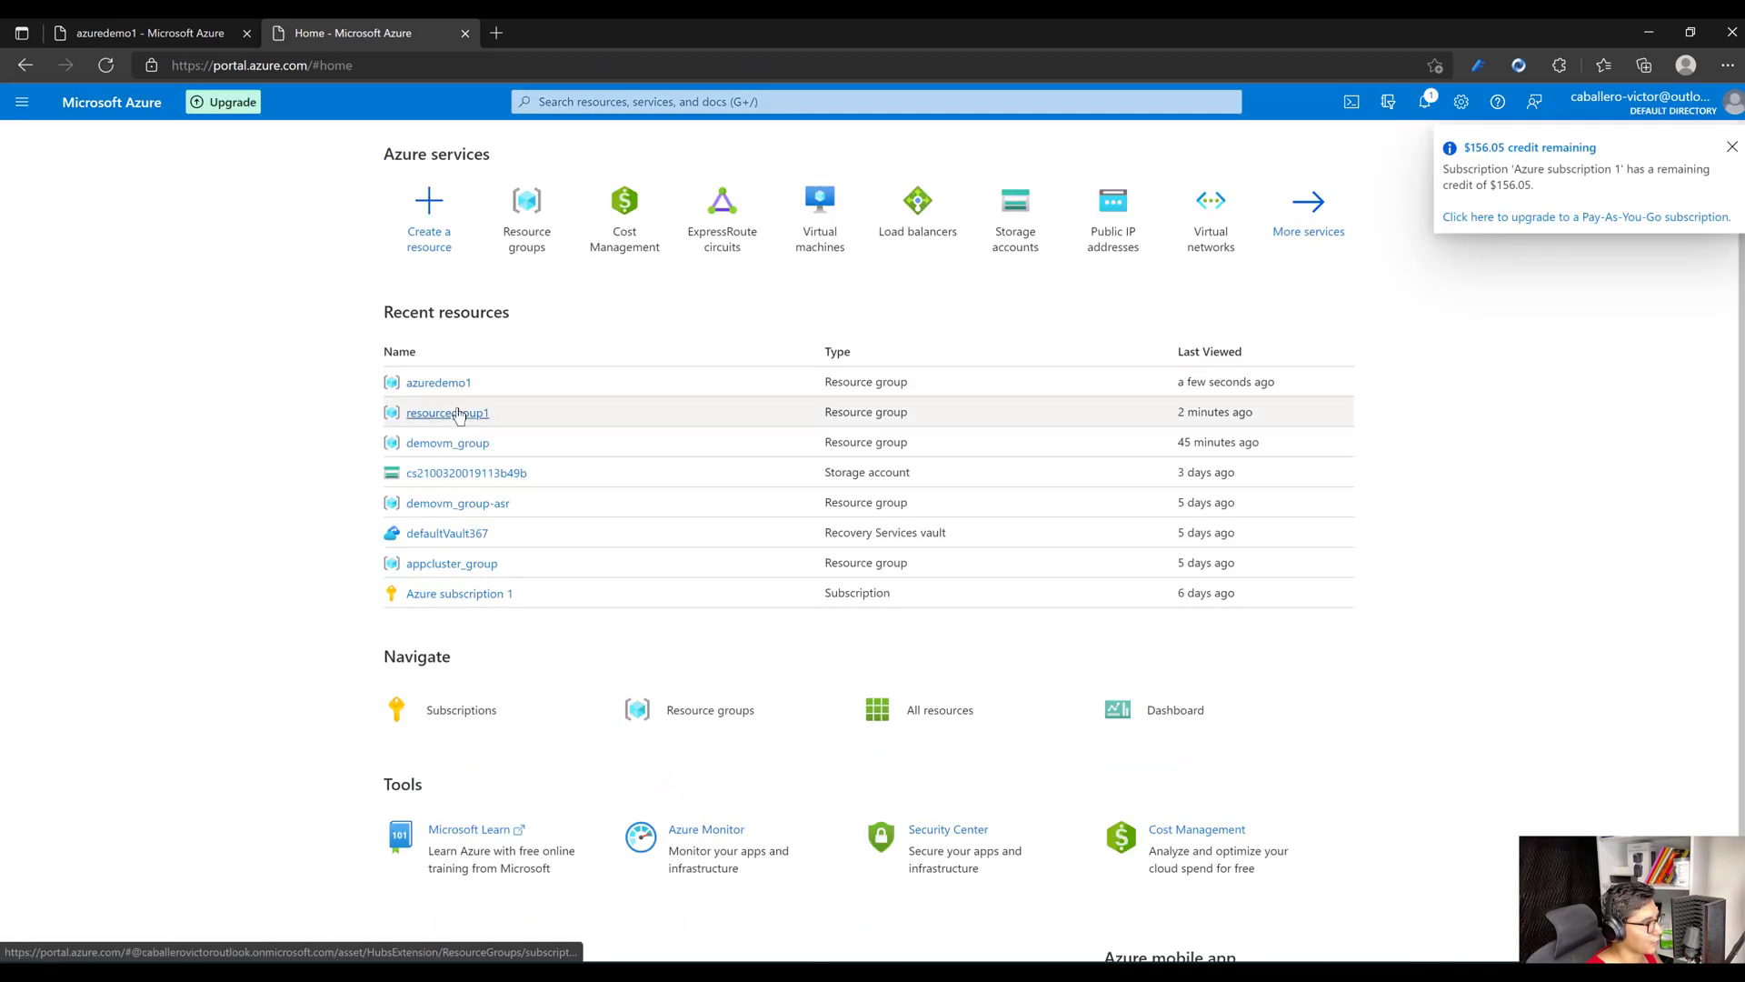
{"action": "left_click", "coordinate": [525, 226]}
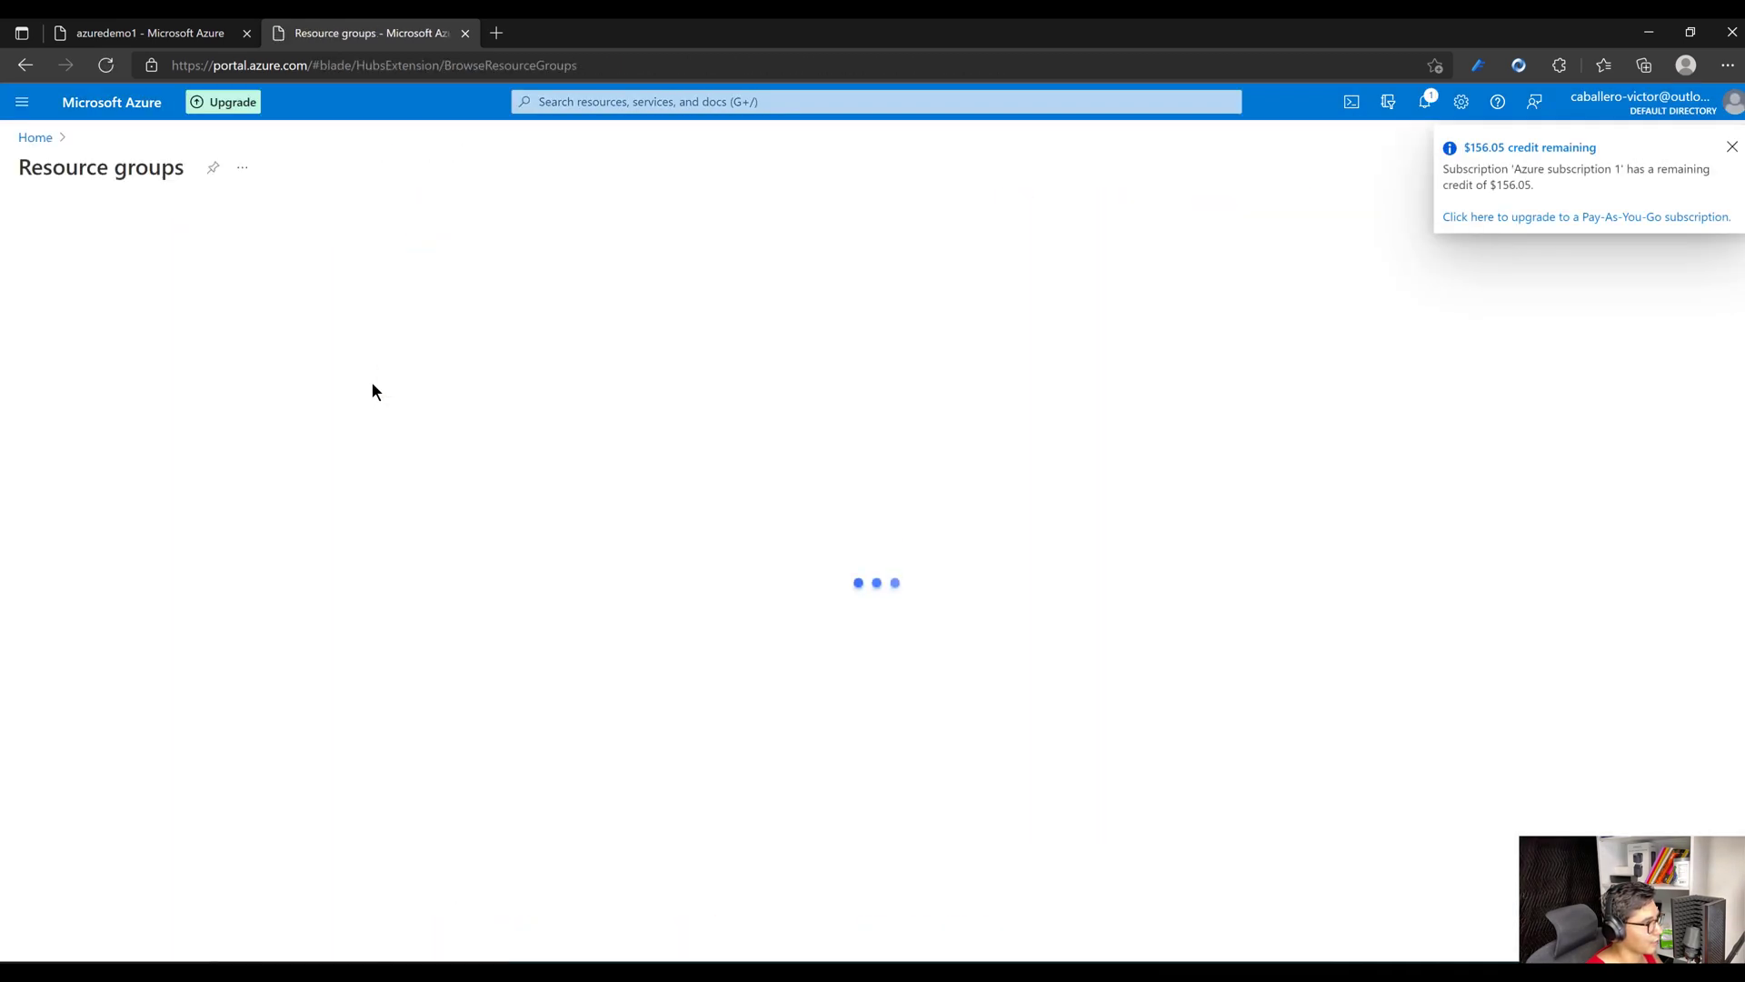
{"action": "left_click", "coordinate": [107, 424]}
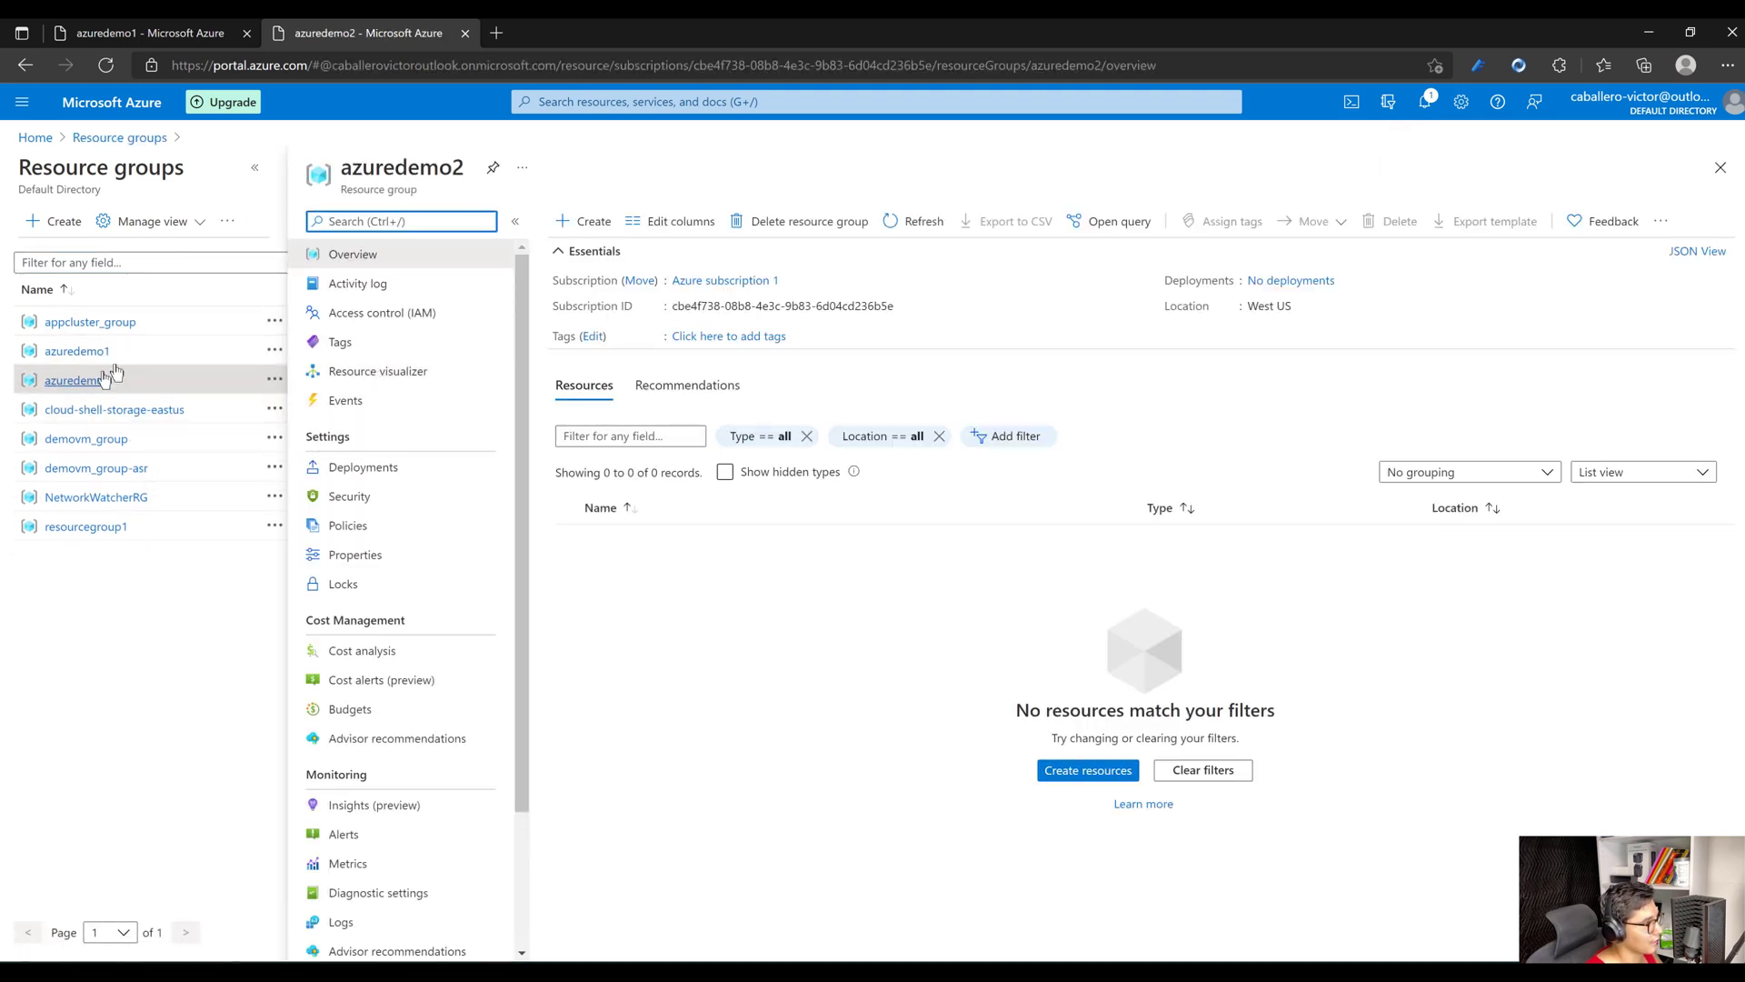
Return the second tab to the portal home page and check the progress of the demovm1 creation in Cloud Shell.
{"action": "left_click", "coordinate": [123, 98]}
{"action": "left_click", "coordinate": [146, 32]}
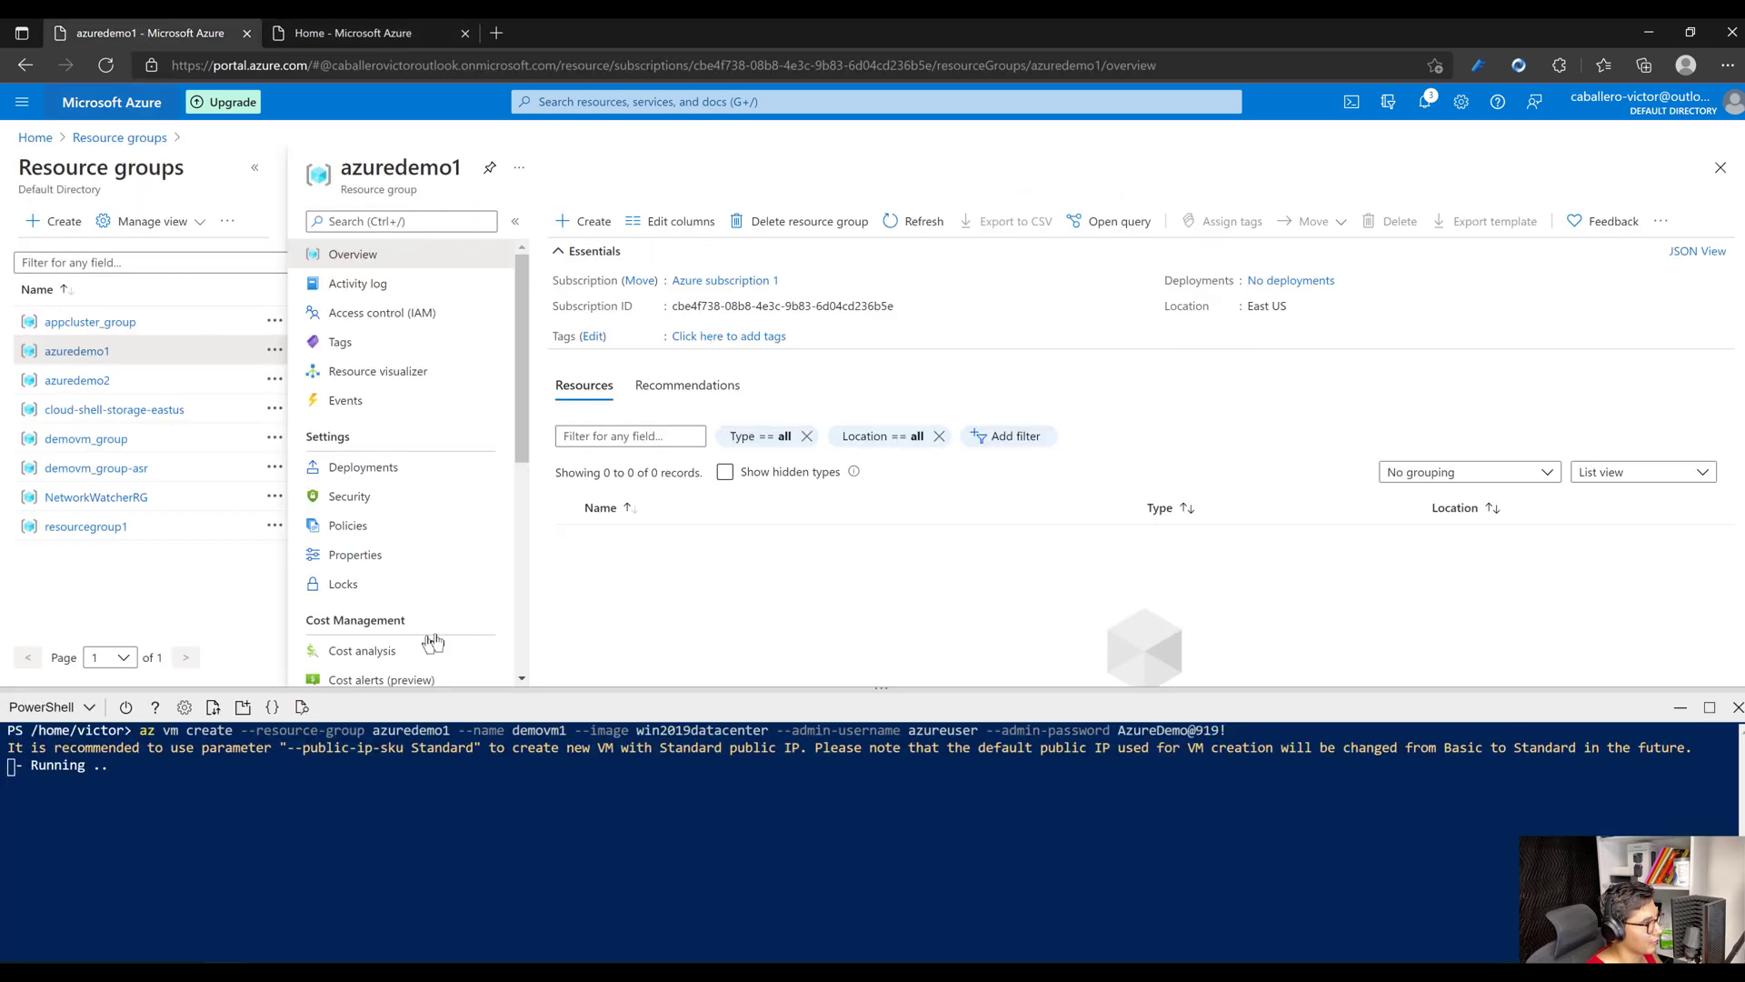
{"action": "left_click", "coordinate": [292, 38]}
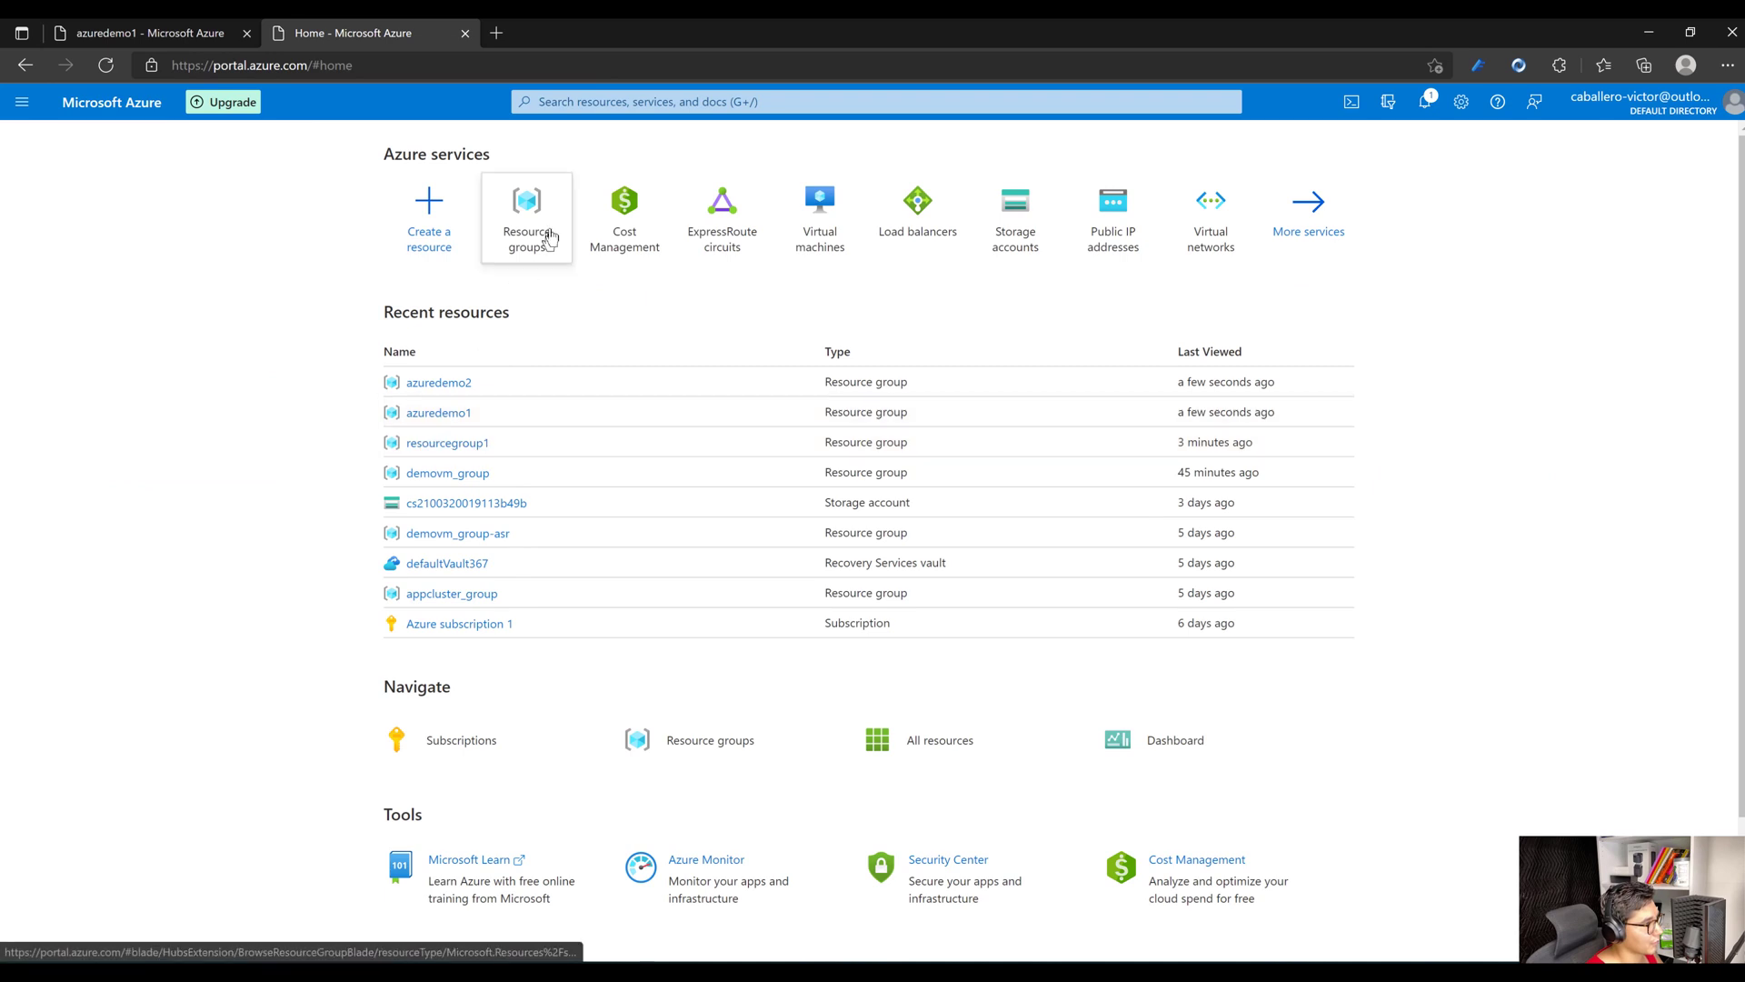
Start a new virtual machine, assign it to the azuredemo2 resource group and name it demovm2.
{"action": "left_click", "coordinate": [800, 214]}
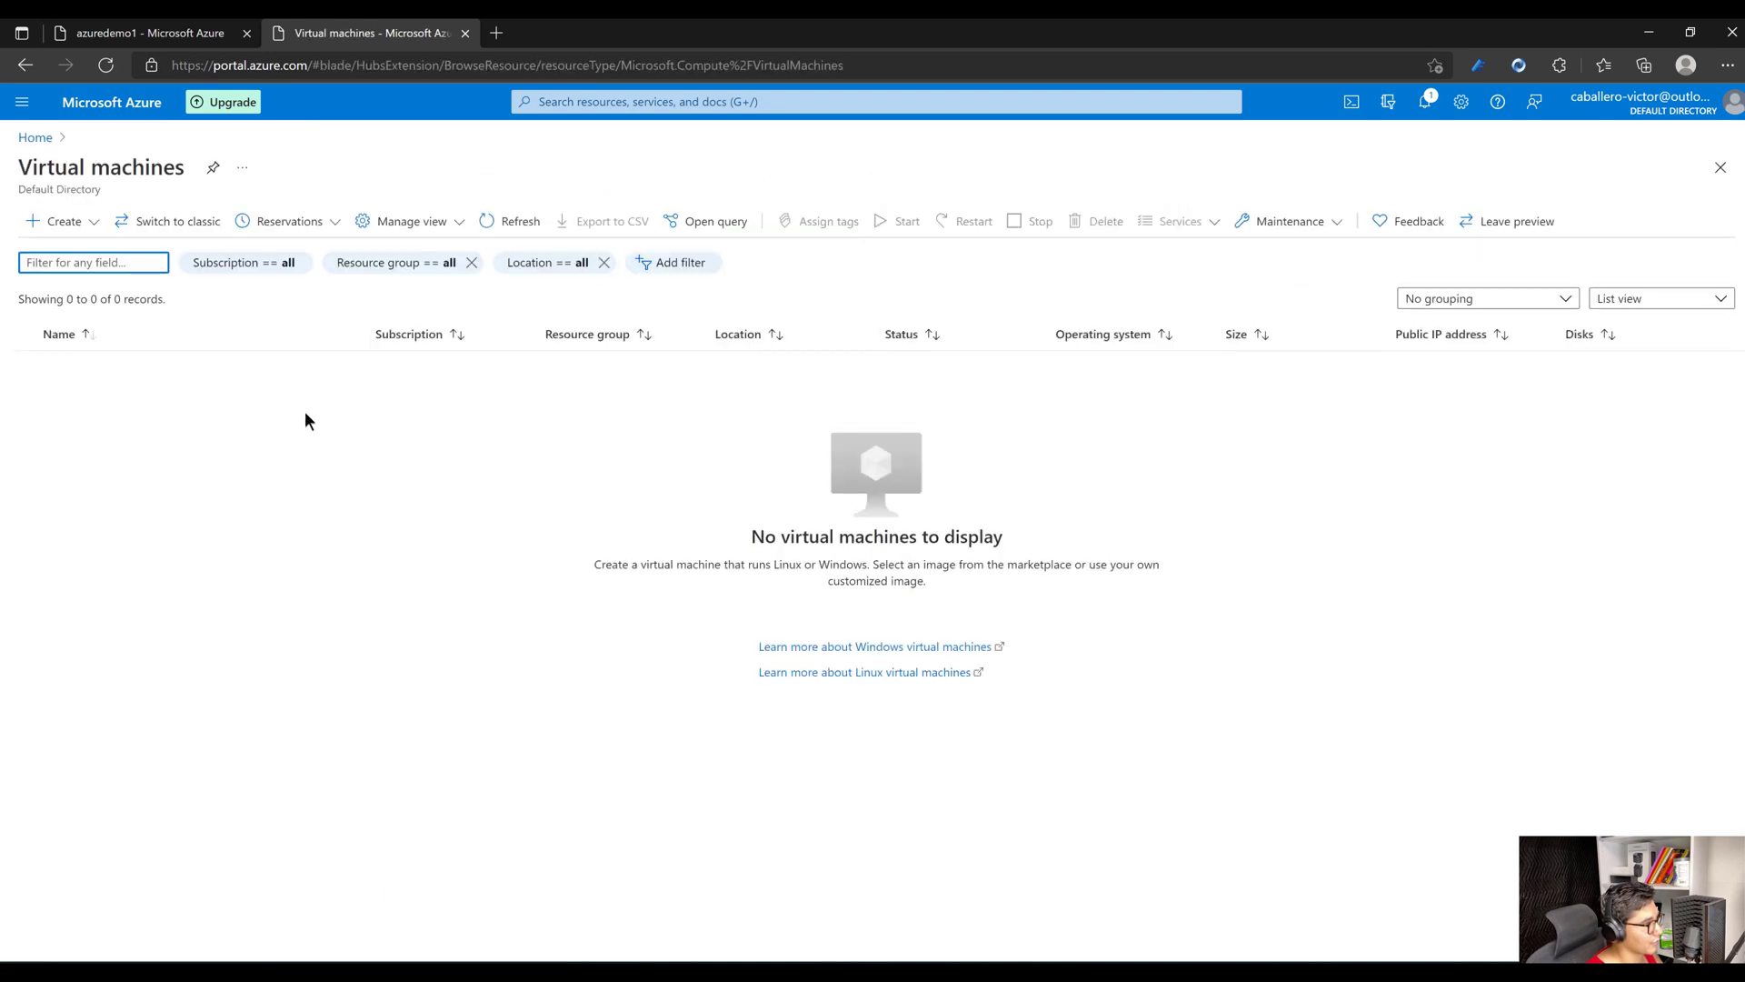
{"action": "left_click", "coordinate": [66, 222]}
{"action": "left_click", "coordinate": [76, 253]}
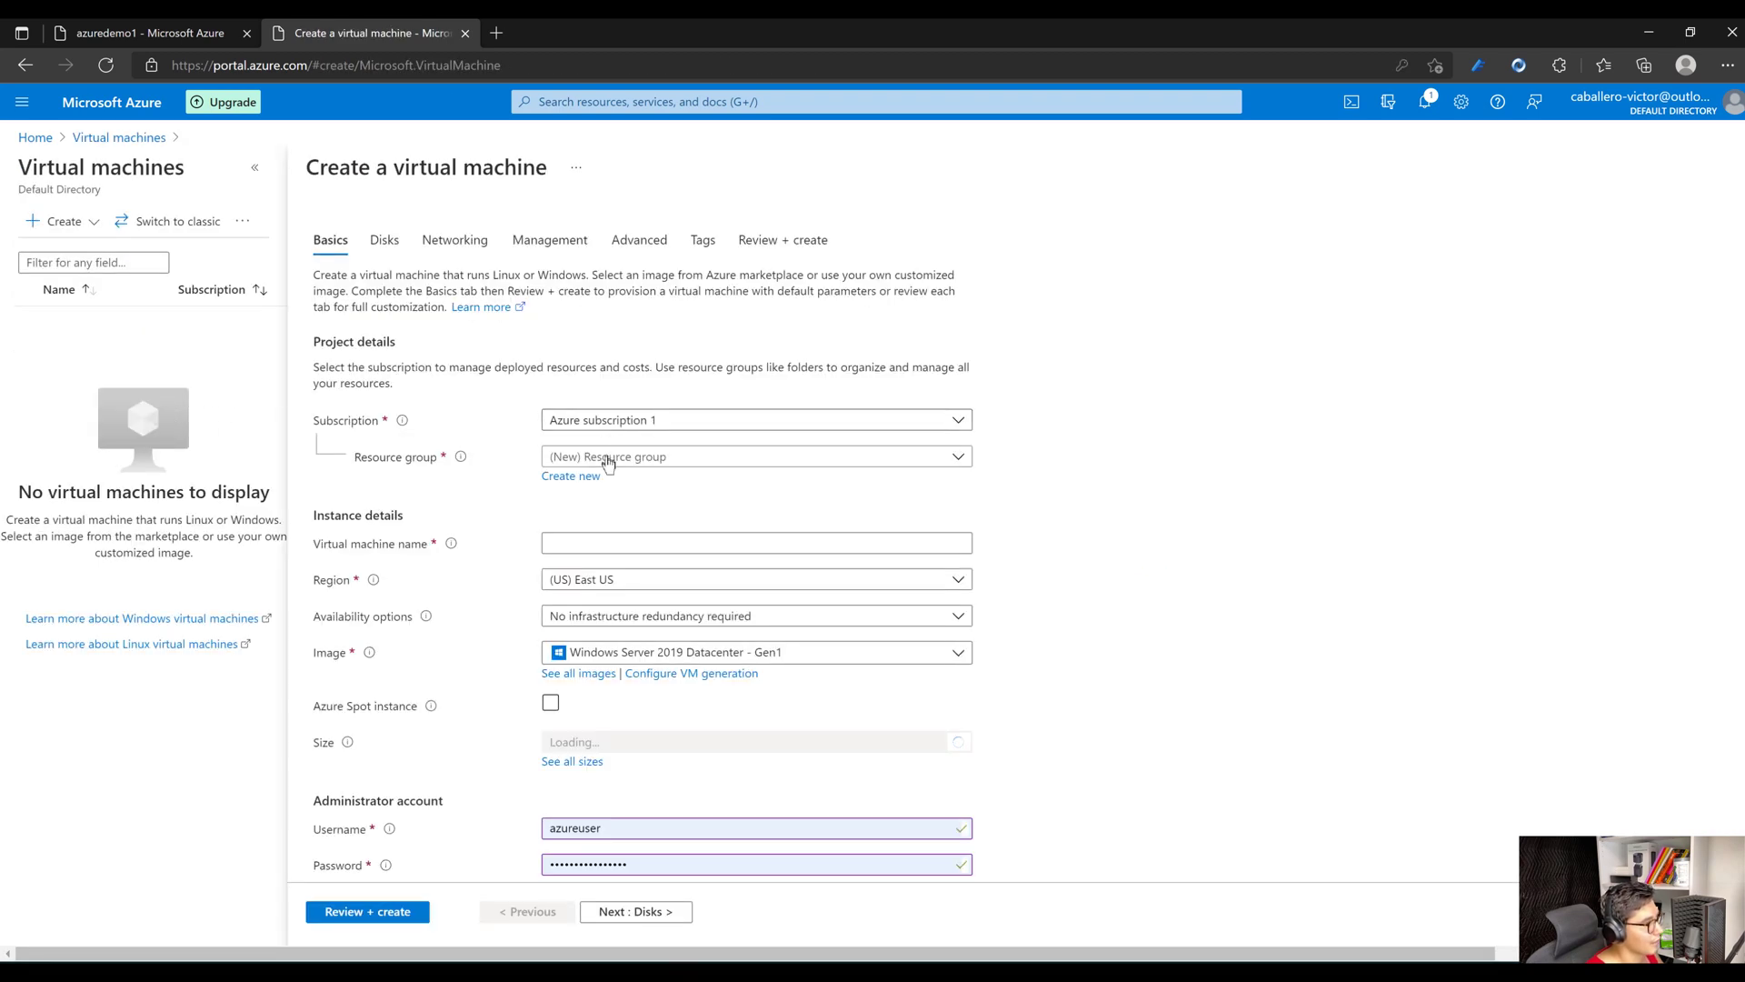
{"action": "left_click", "coordinate": [605, 456]}
{"action": "left_click", "coordinate": [608, 577]}
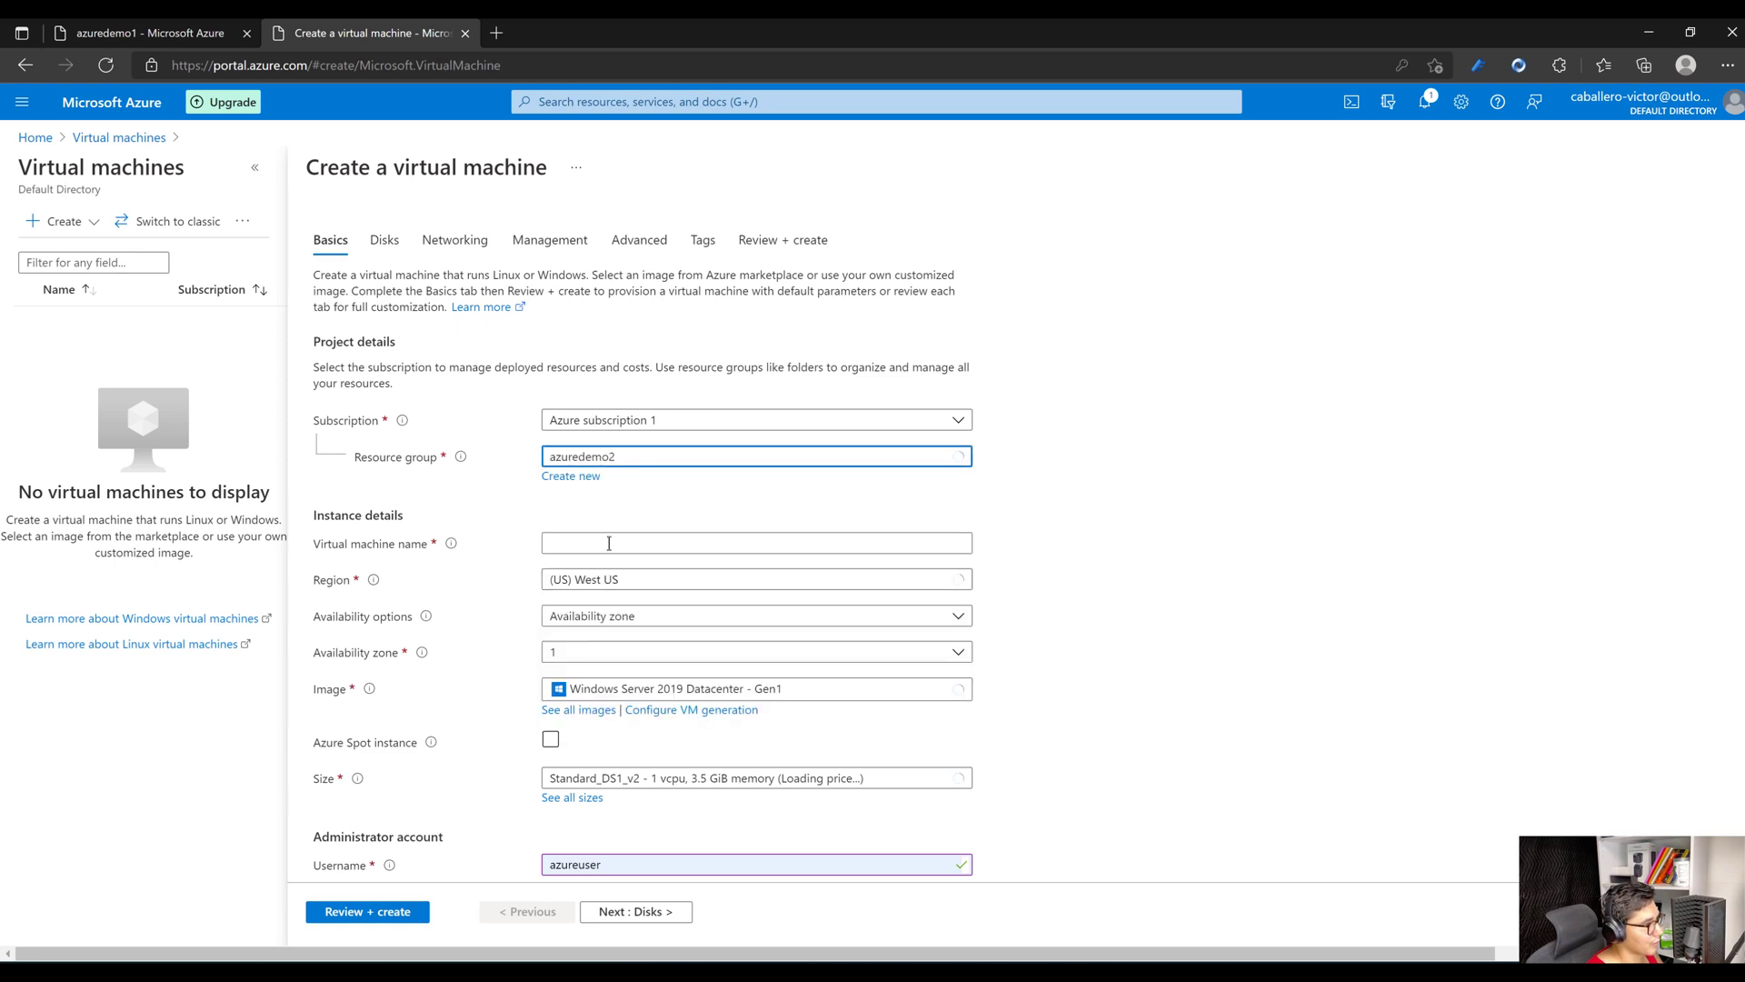
{"action": "left_click", "coordinate": [608, 541]}
{"action": "type", "text": "dem"}
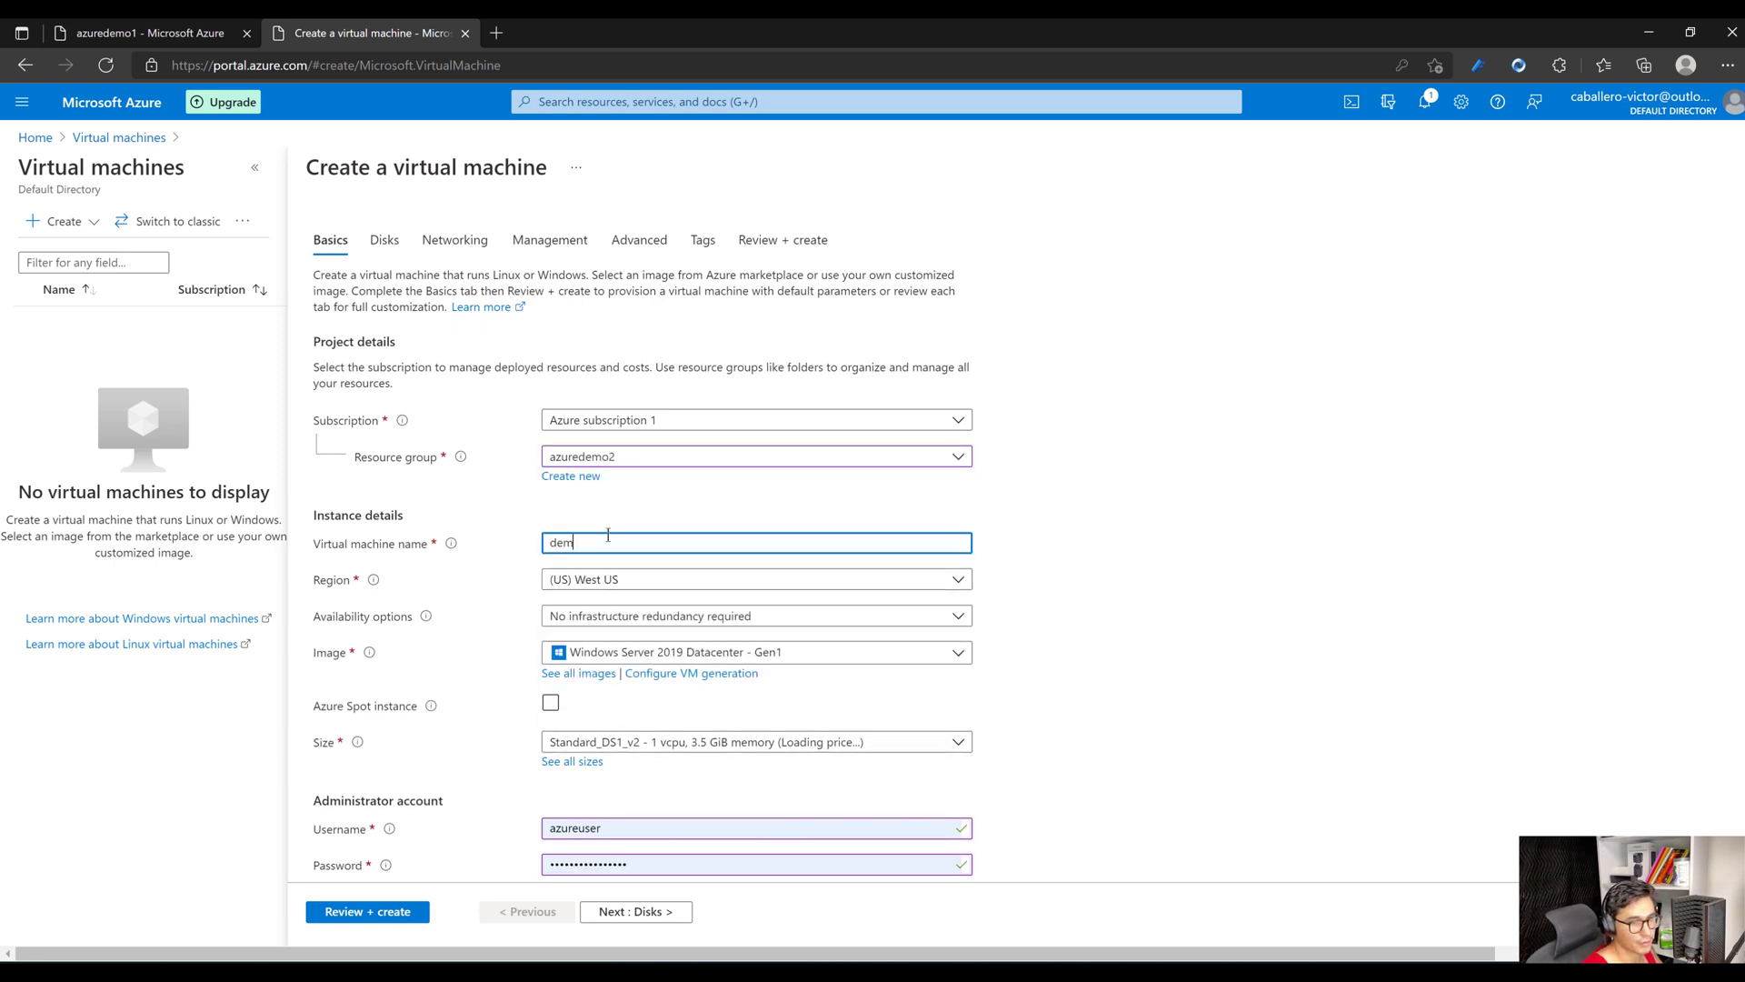
{"action": "type", "text": "ovm2"}
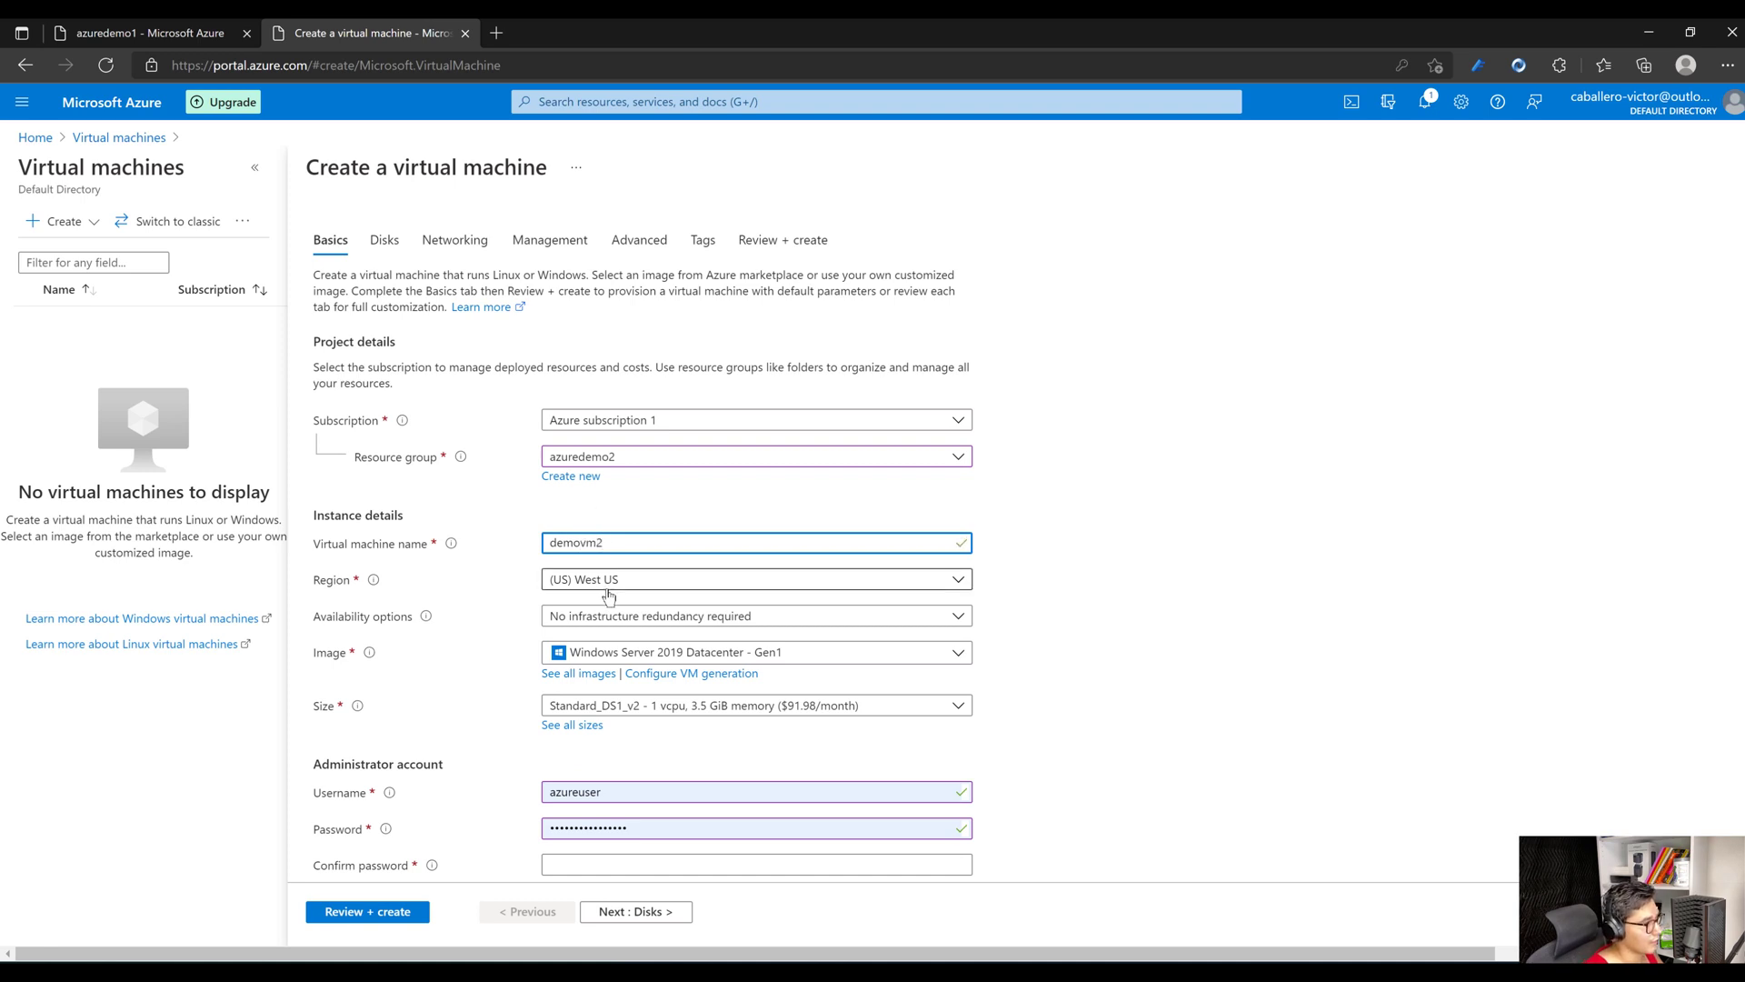
Replace the prefilled administrator password for demovm2 with the copied admin password and enter it again in the confirmation field.
{"action": "scroll", "coordinate": [608, 595], "scroll_direction": "down", "scroll_amount": 2}
{"action": "double_click", "coordinate": [545, 625]}
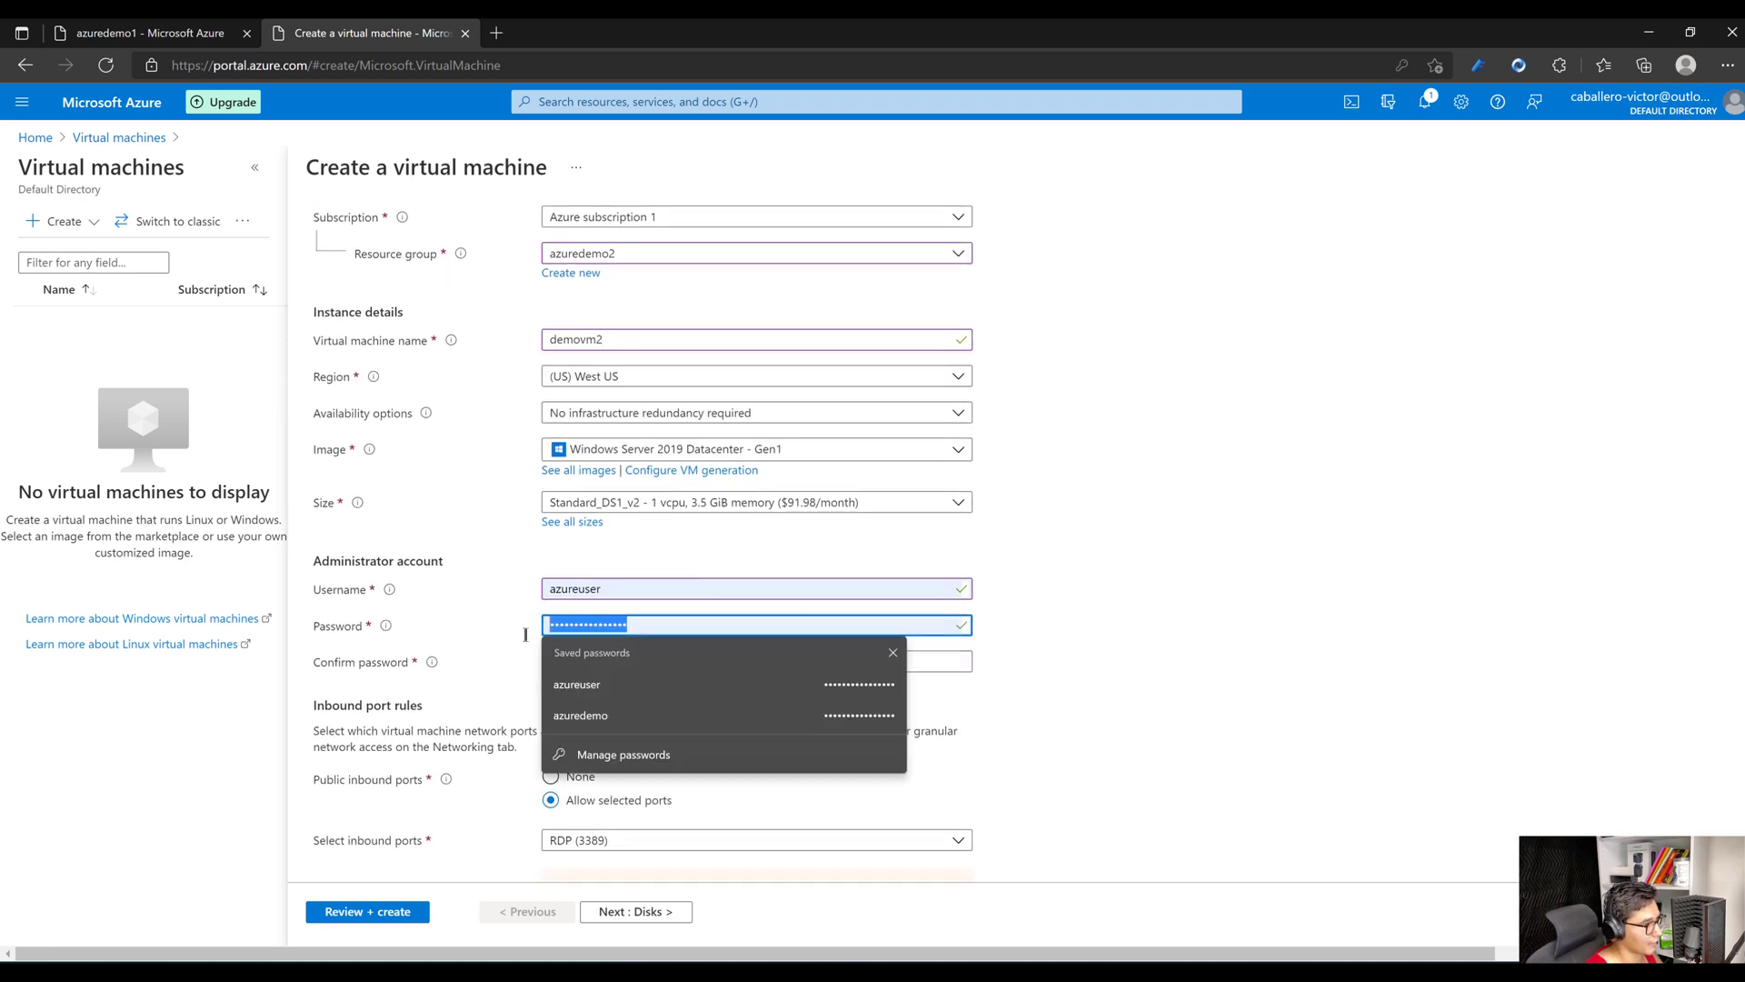
{"action": "key", "text": "BackSpace"}
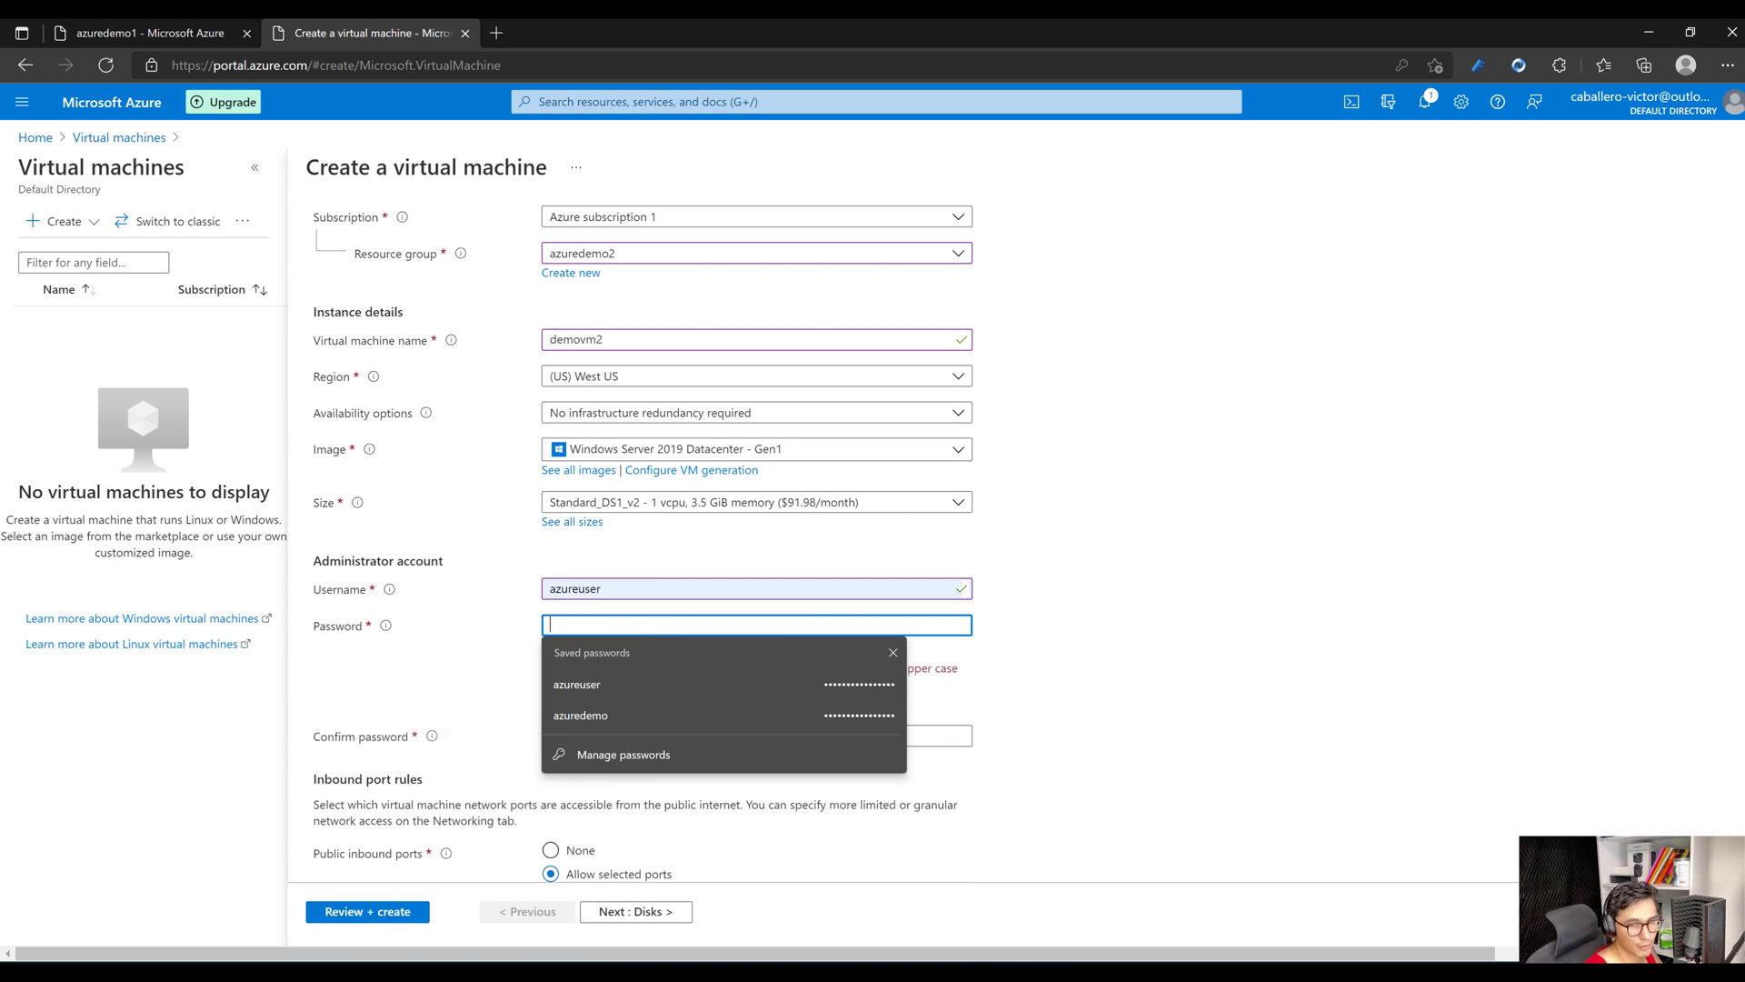
{"action": "key", "text": "alt+Tab"}
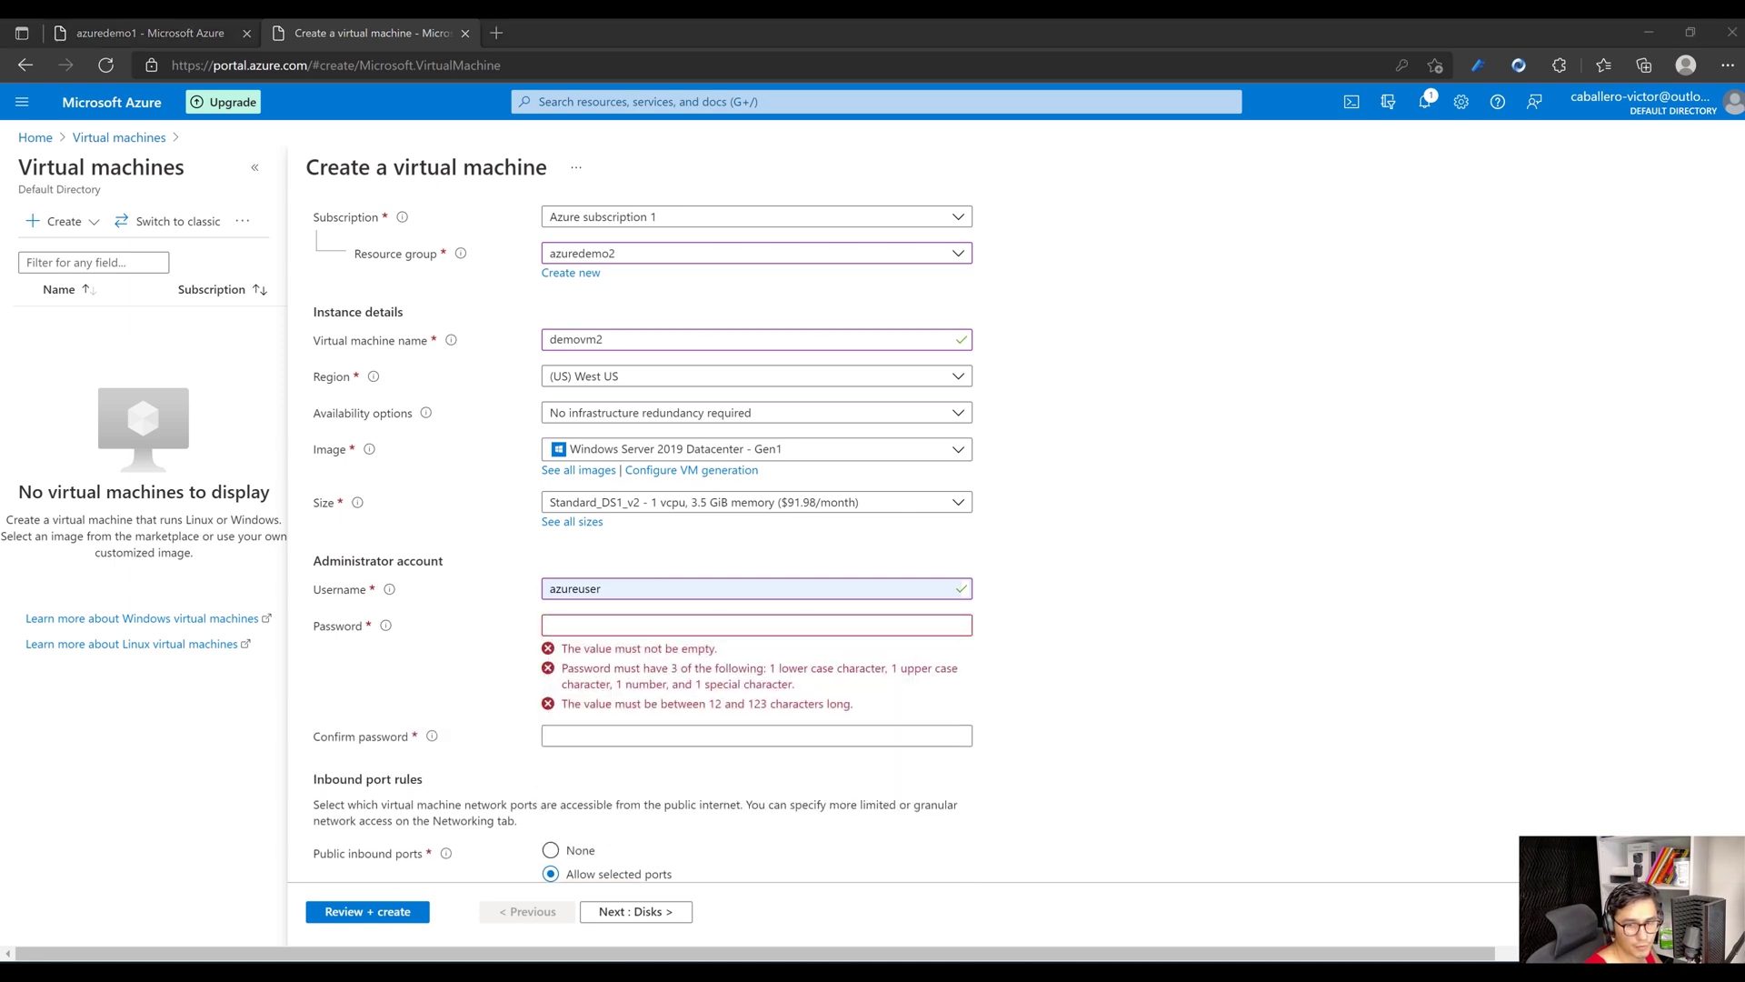
{"action": "left_click", "coordinate": [604, 624]}
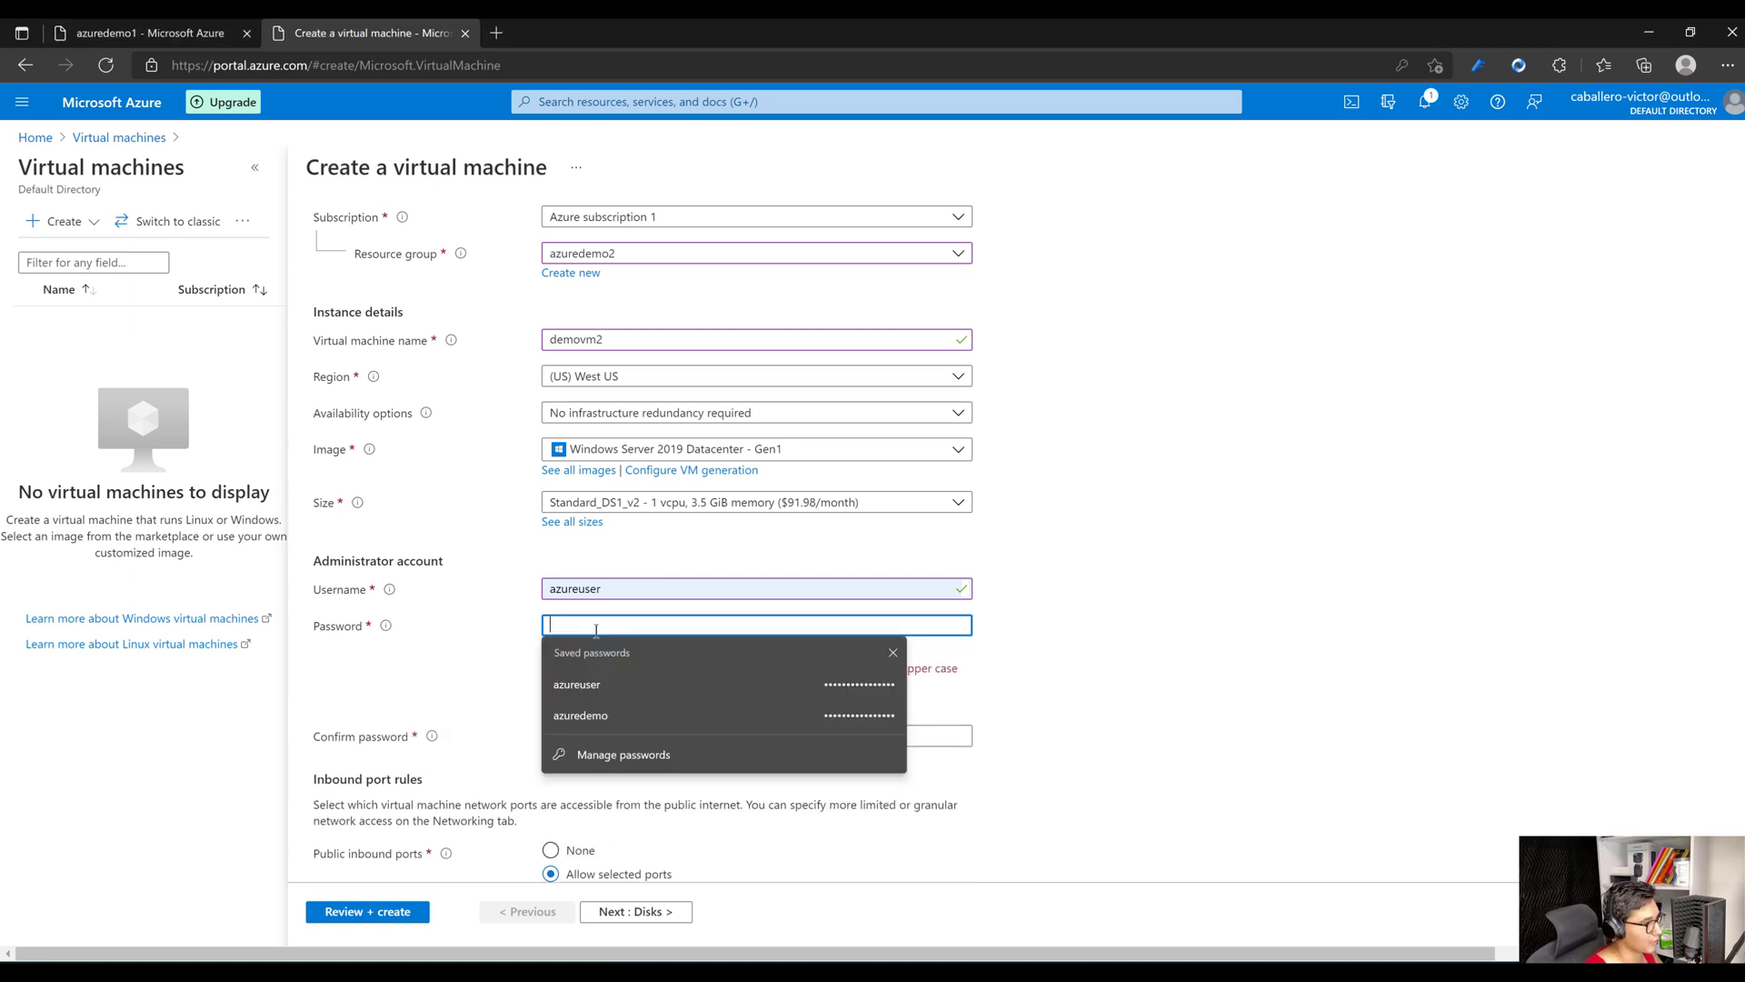
{"action": "key", "text": "ctrl+v"}
{"action": "left_click", "coordinate": [598, 664]}
{"action": "key", "text": "ctrl+v"}
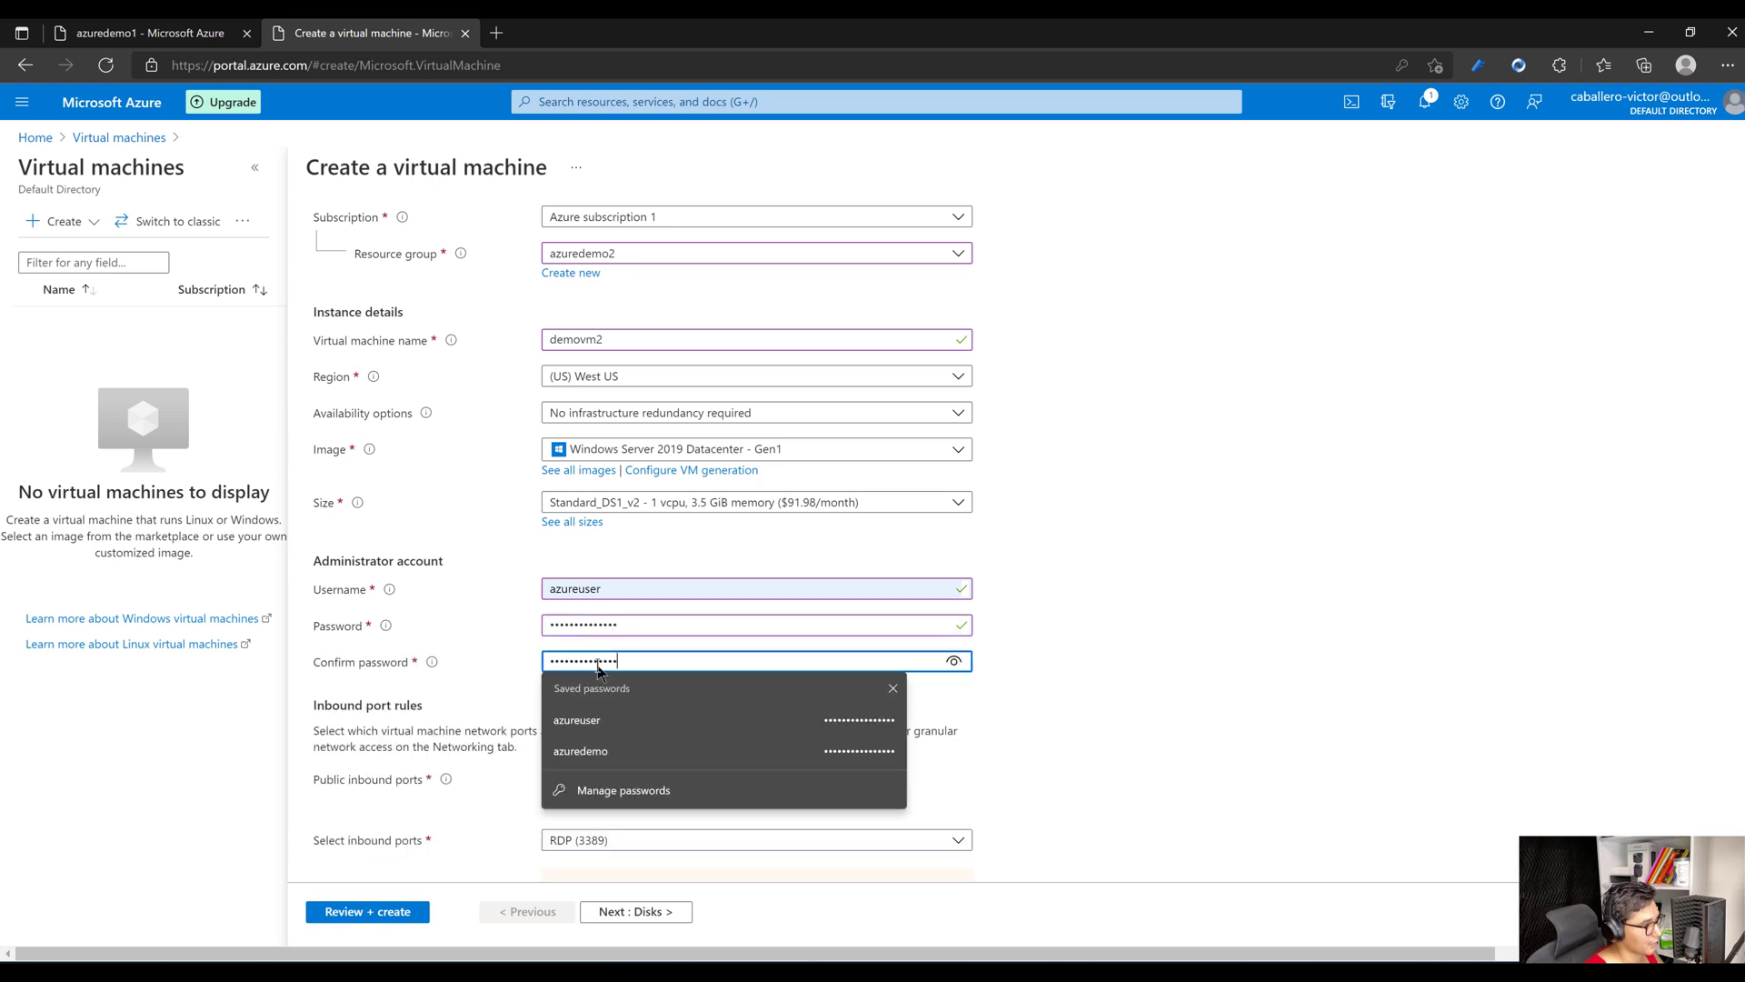
Allow HTTP (80) in addition to RDP (3389) as public inbound ports for demovm2.
{"action": "left_click", "coordinate": [582, 839]}
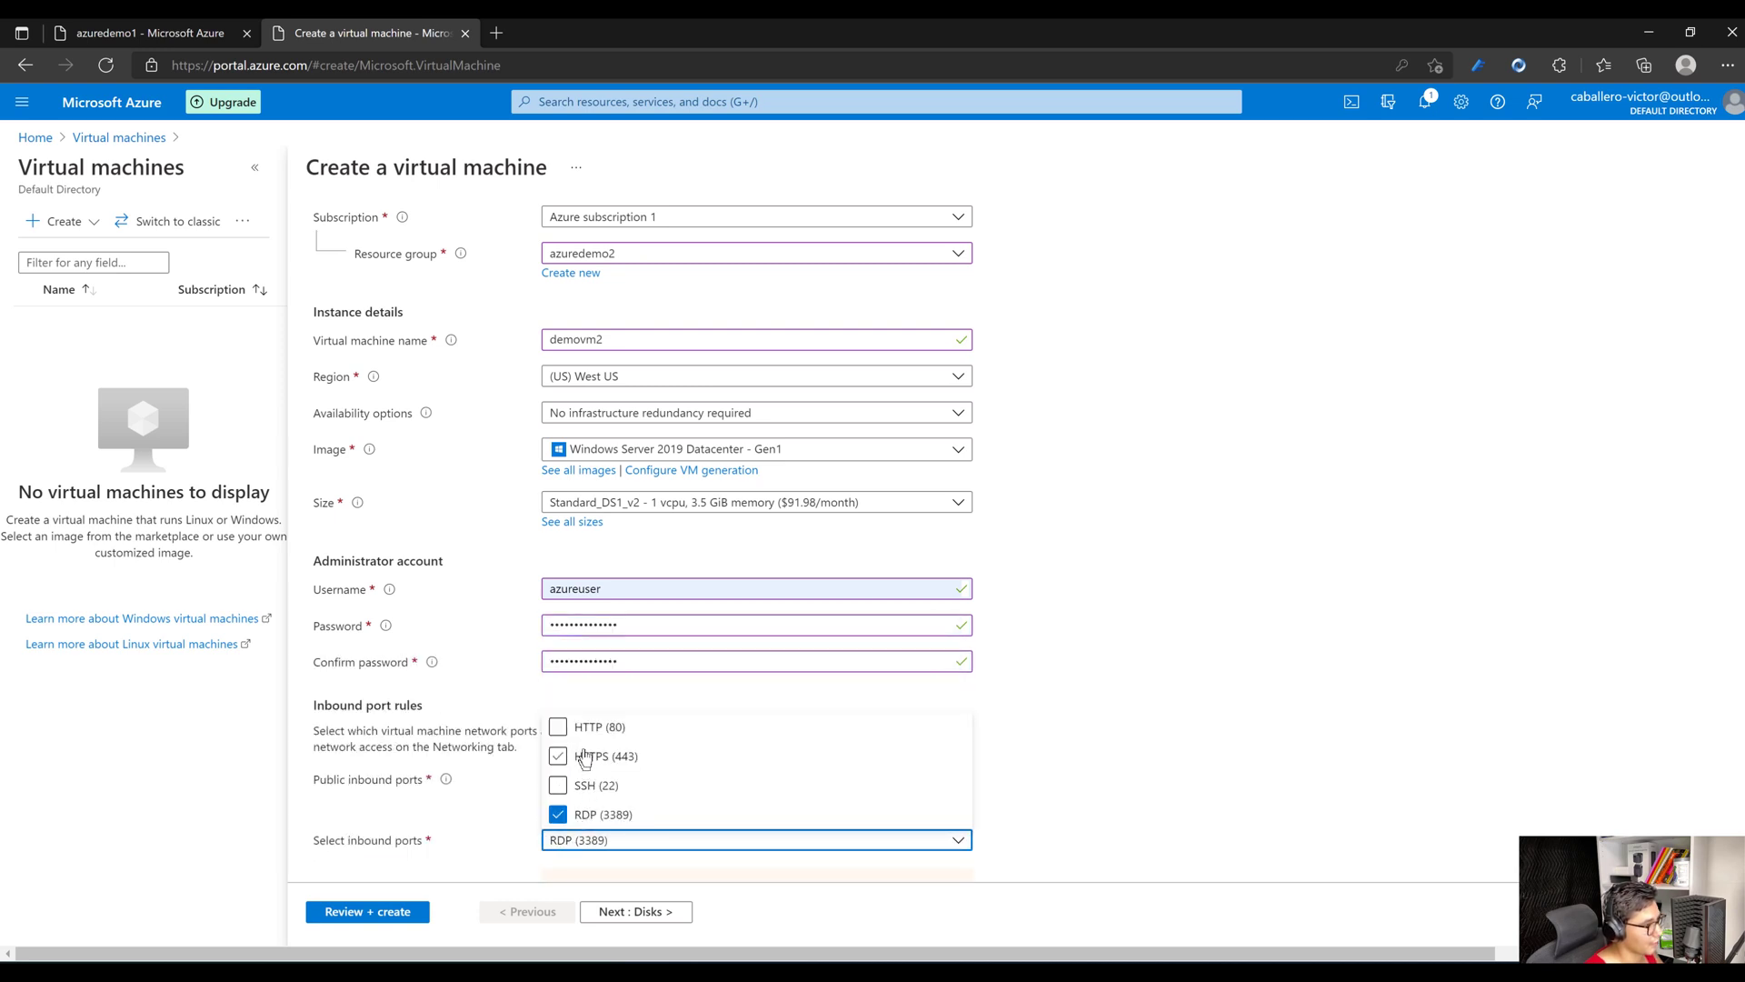
{"action": "left_click", "coordinate": [578, 733]}
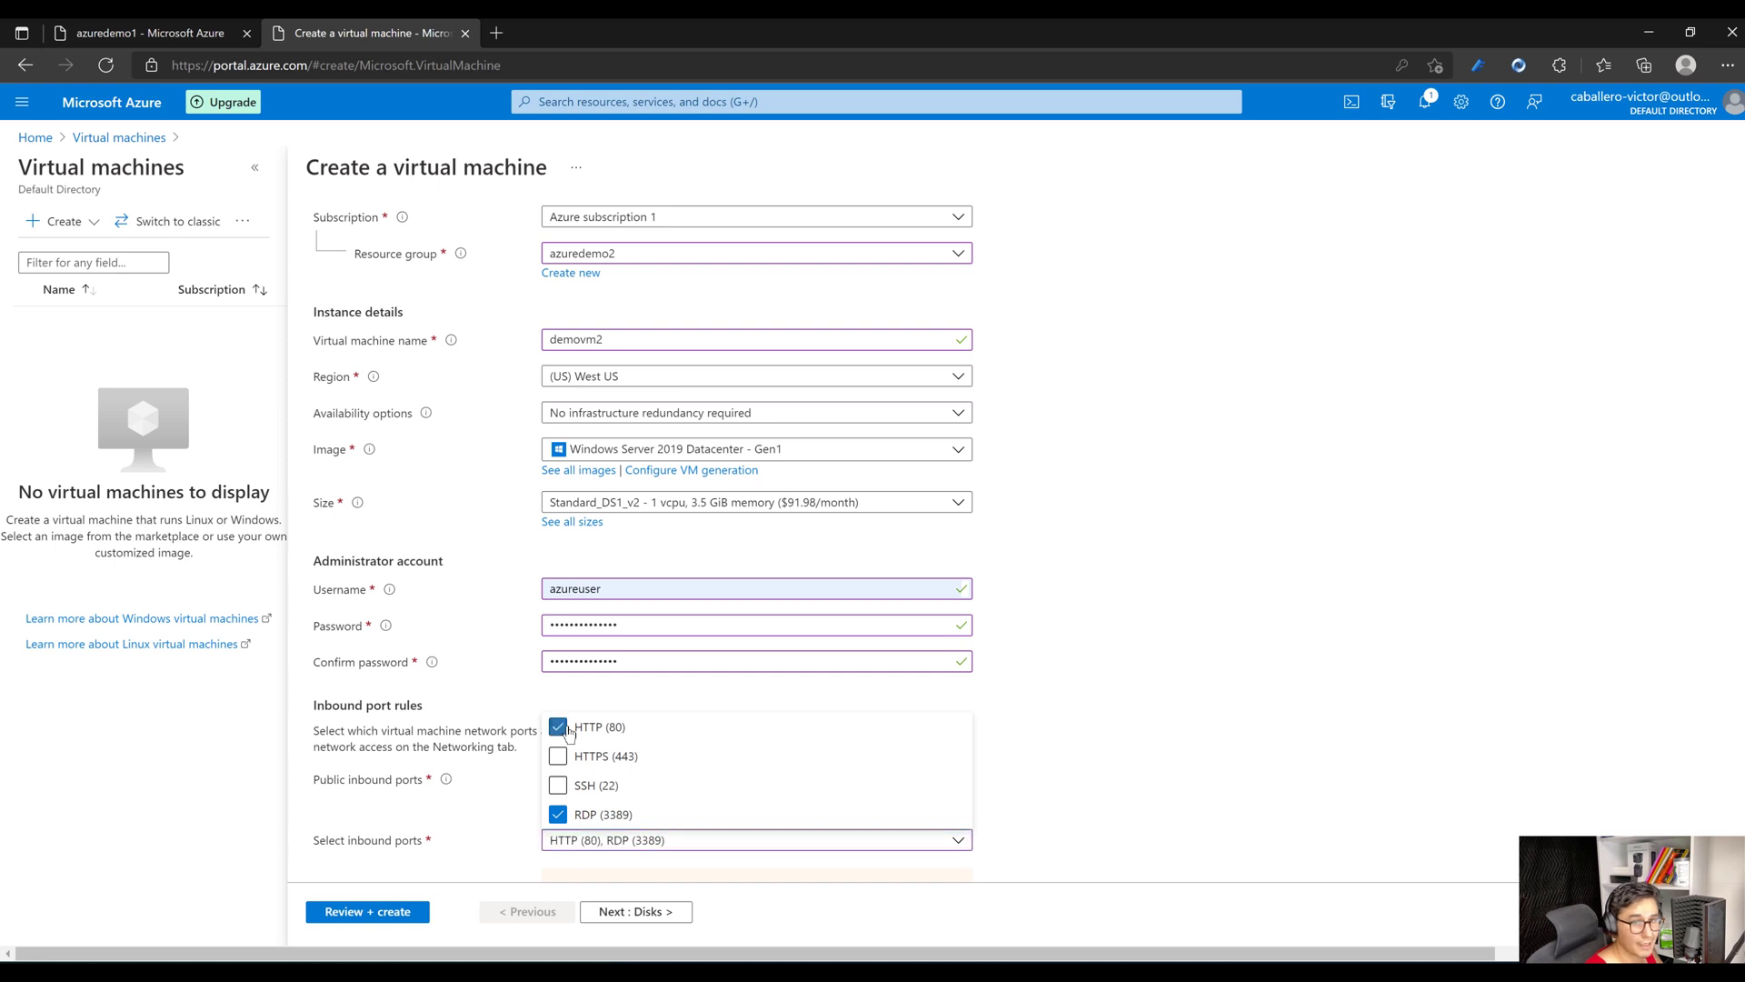
{"action": "left_click", "coordinate": [1091, 736]}
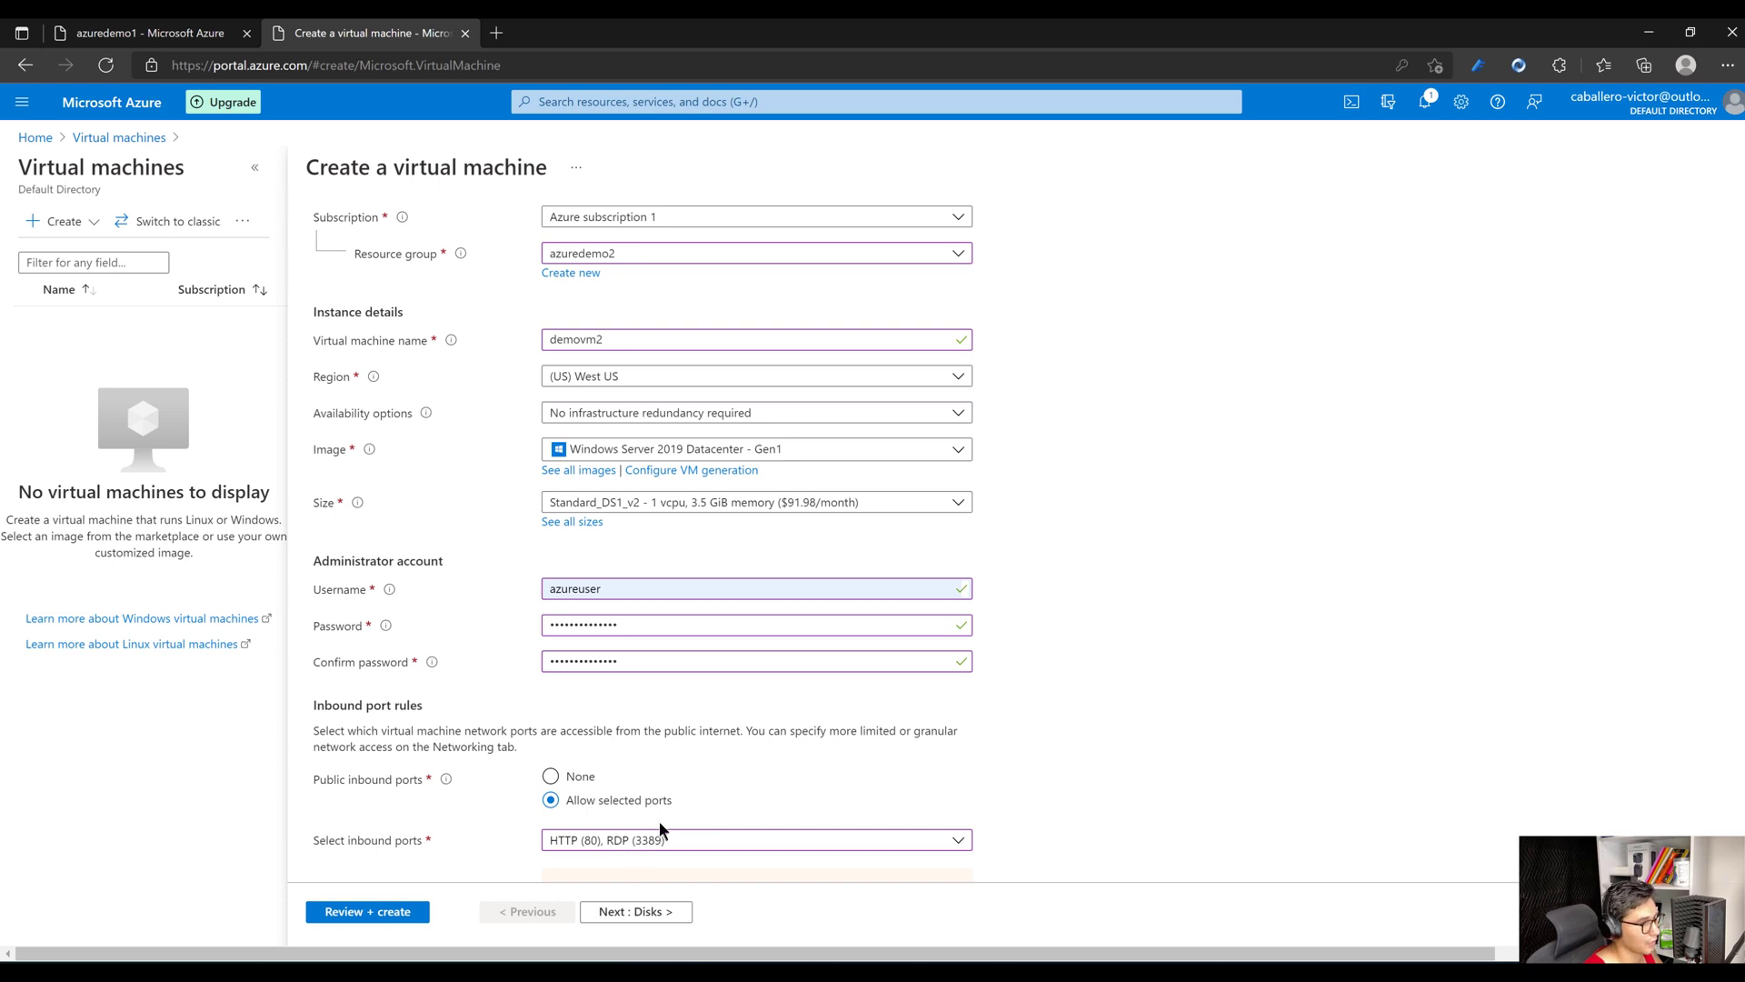
Keep the default disk options, dismiss the browser's password update offer and proceed to the networking settings.
{"action": "scroll", "coordinate": [661, 798], "scroll_direction": "up", "scroll_amount": 3}
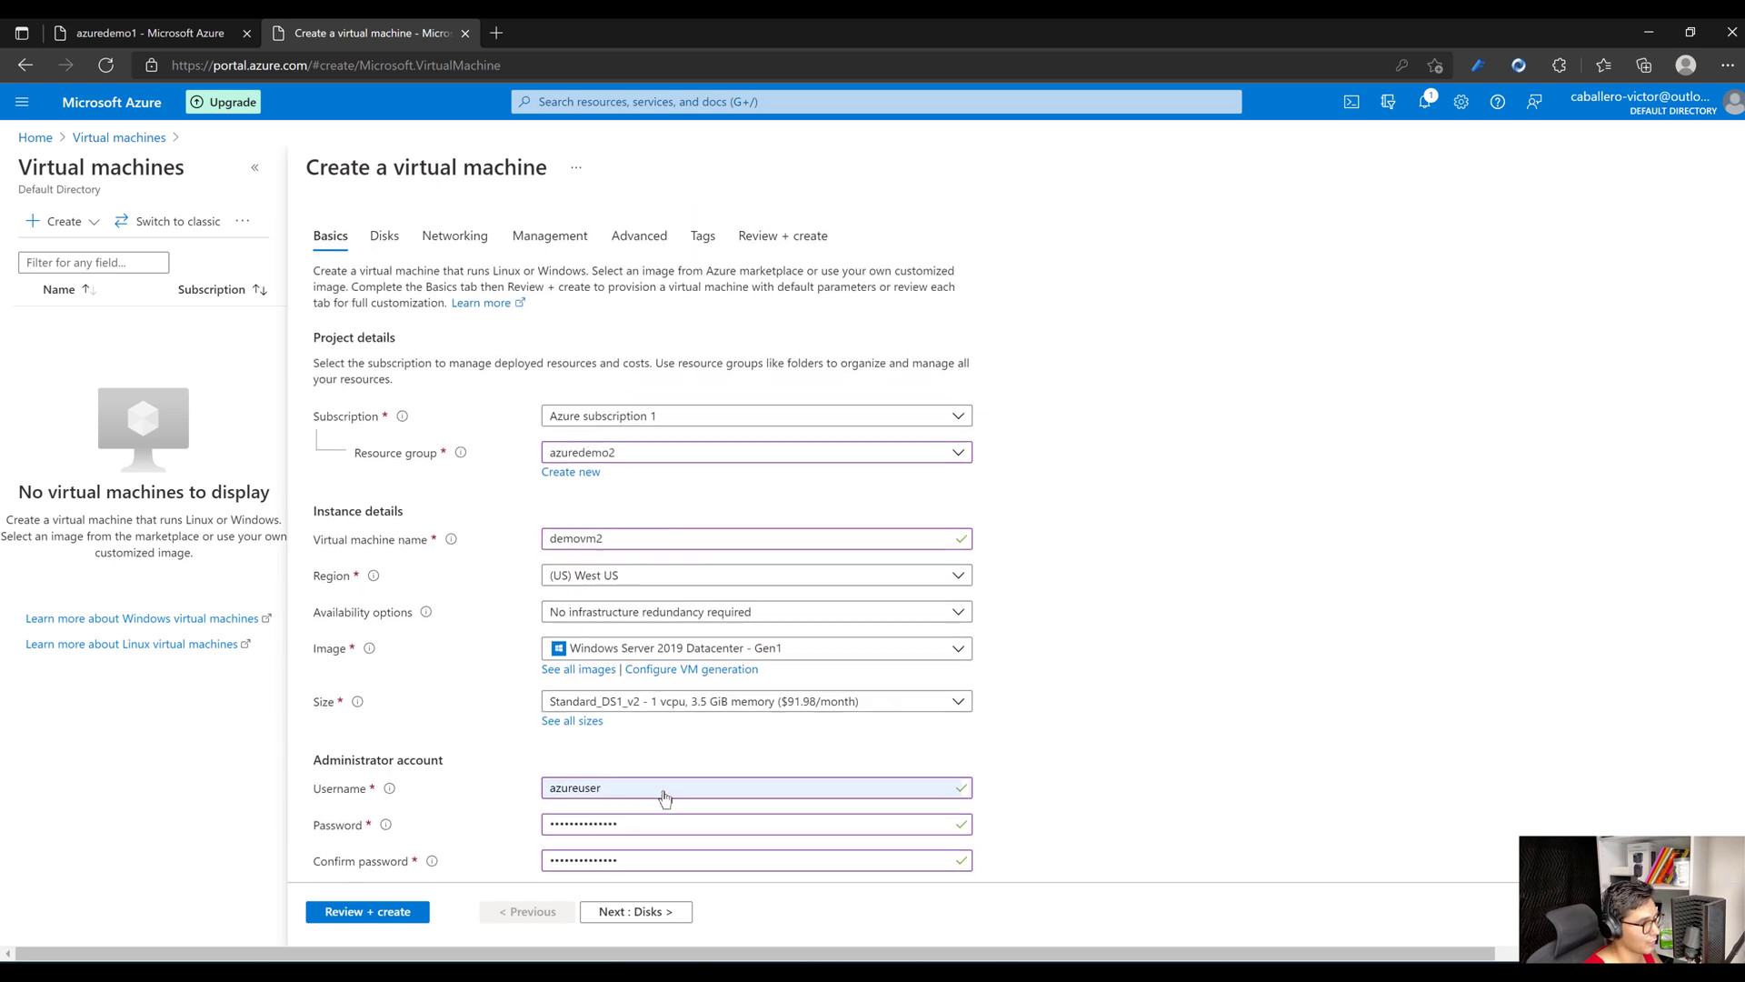
{"action": "left_click", "coordinate": [600, 918]}
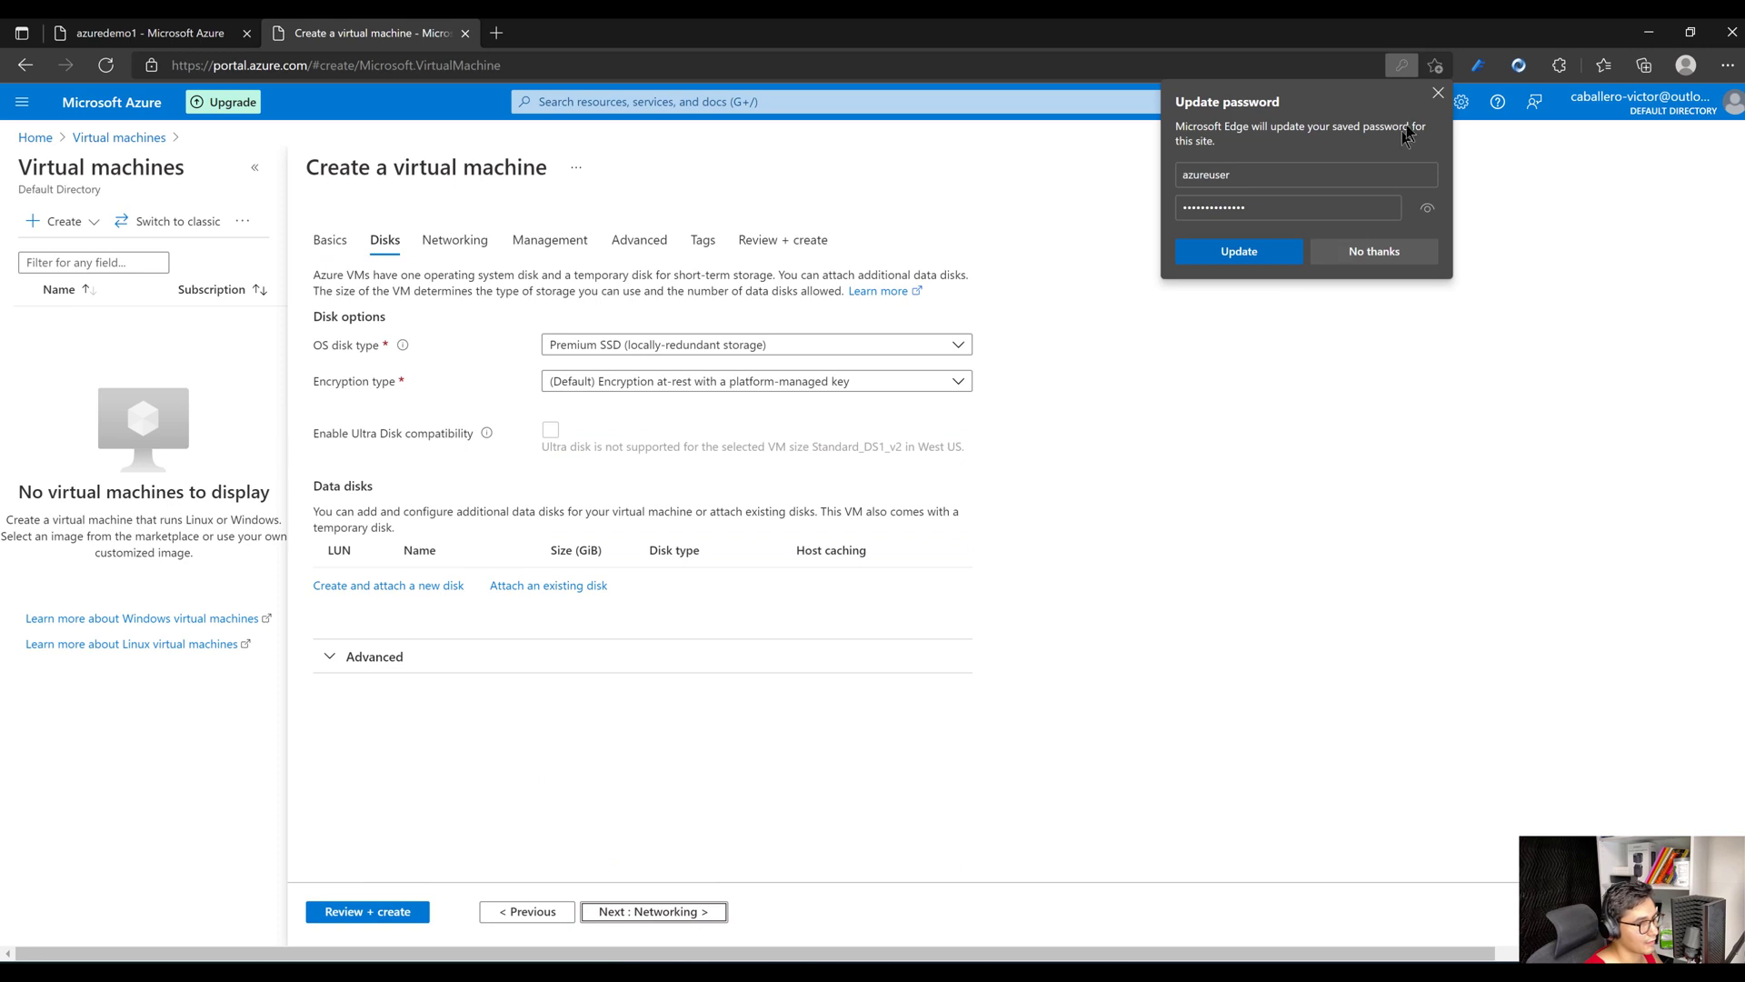
{"action": "left_click", "coordinate": [1437, 93]}
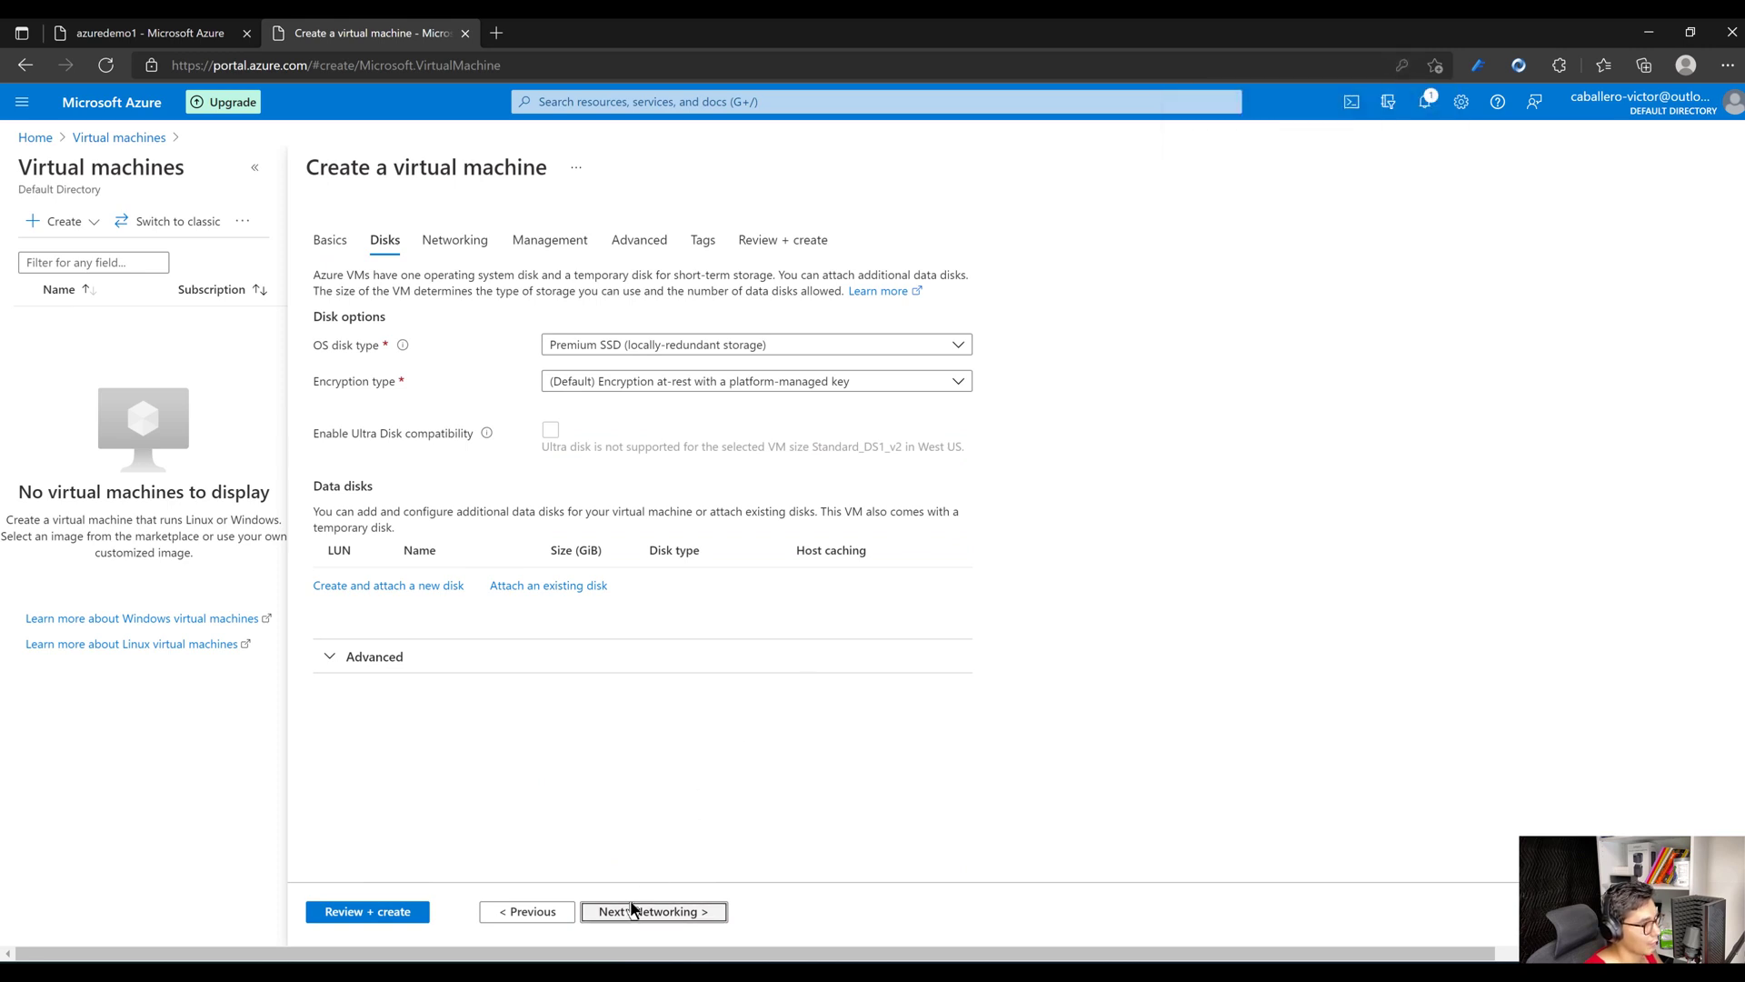
{"action": "left_click", "coordinate": [660, 910]}
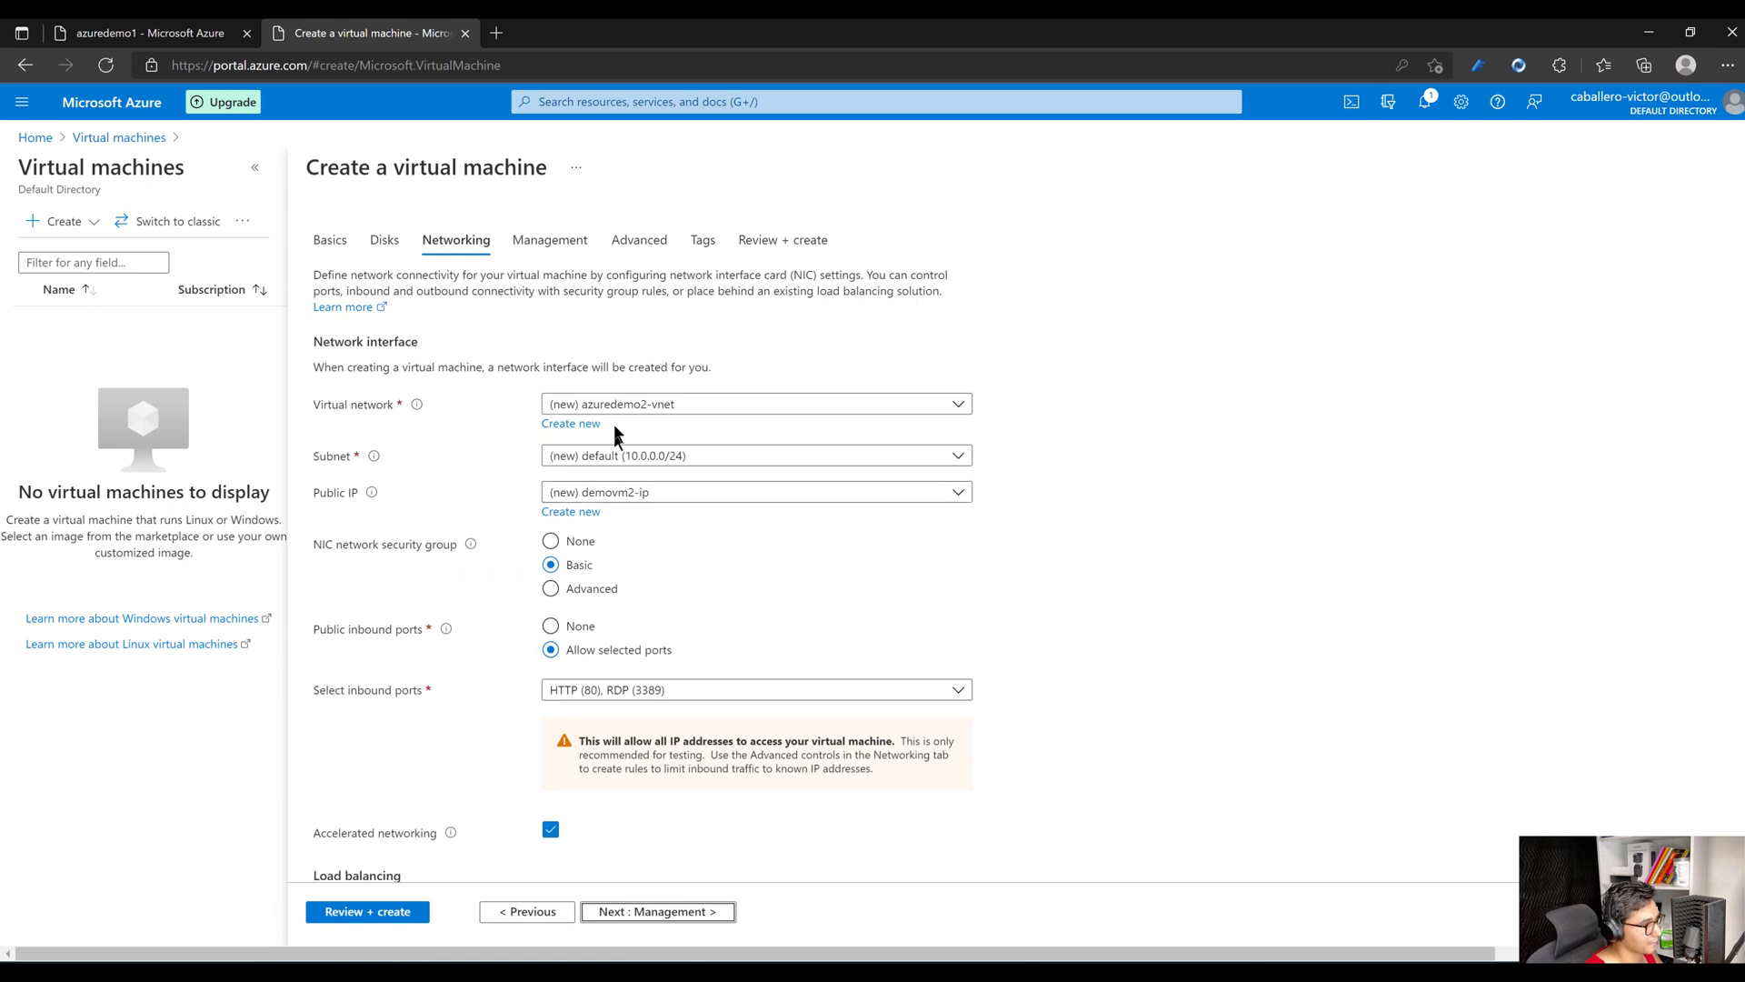
Start a new virtual network for demovm2 and set its address range to 10.1.0.0/16.
{"action": "left_click", "coordinate": [595, 426]}
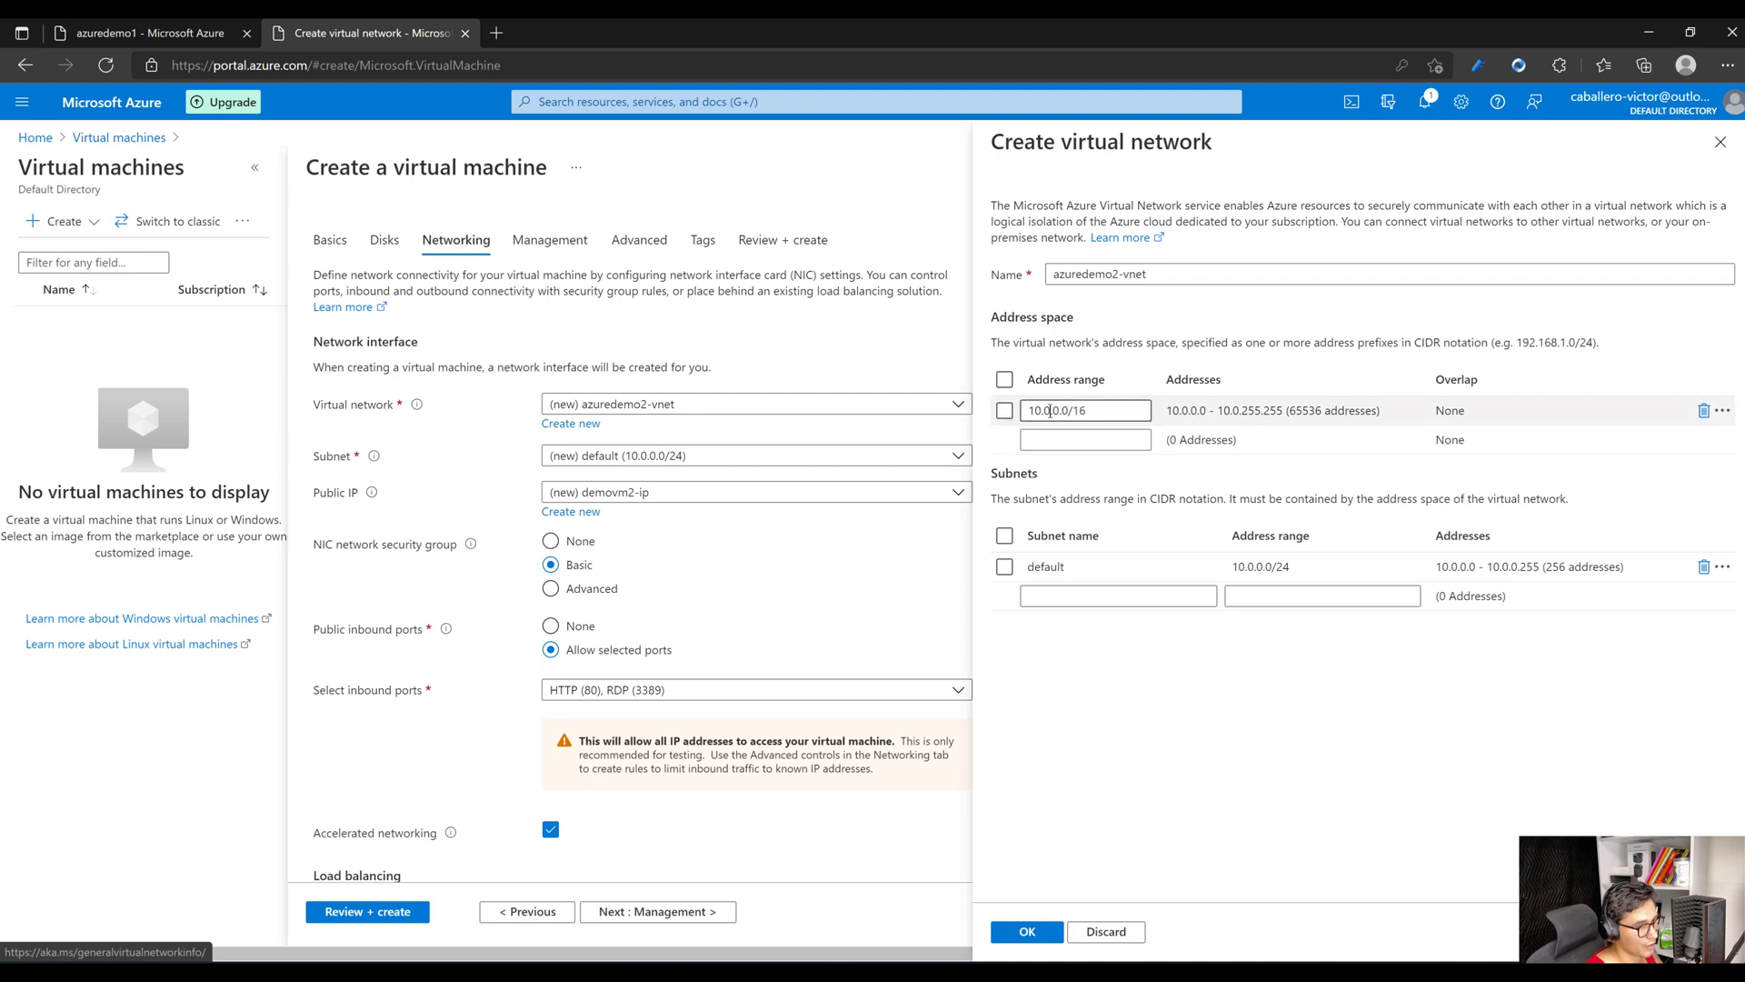
{"action": "left_click", "coordinate": [1045, 410]}
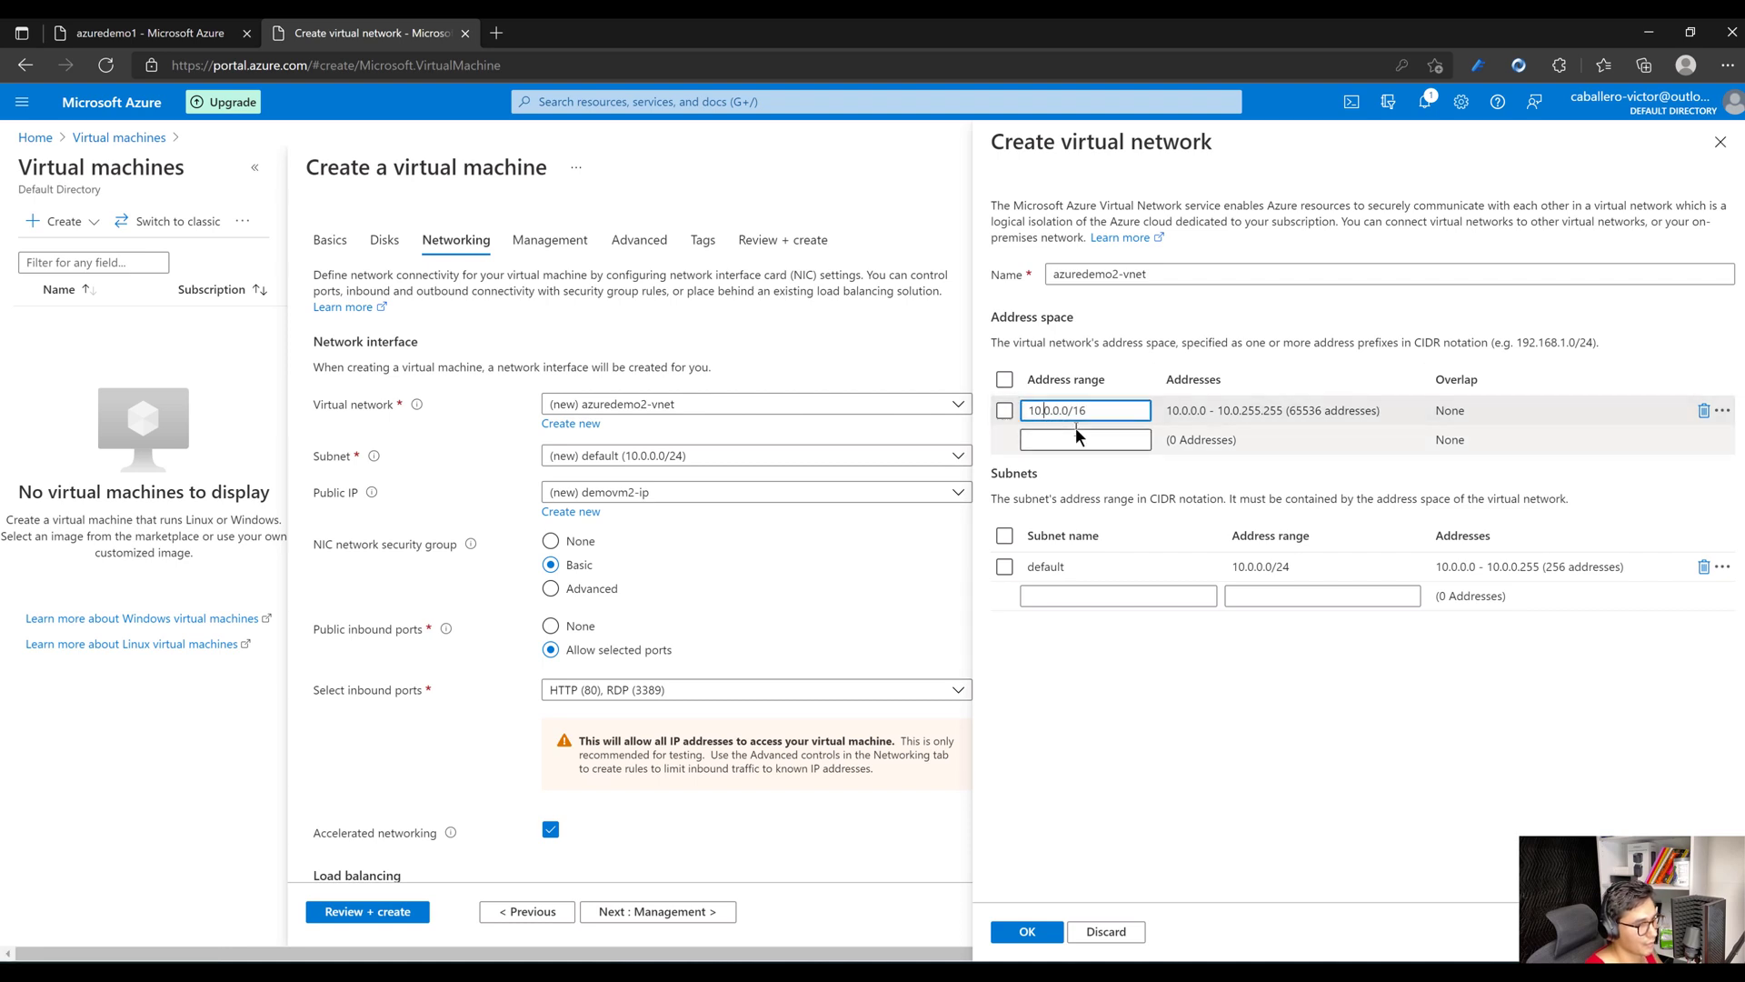
{"action": "key", "text": "BackSpace"}
{"action": "type", "text": "1"}
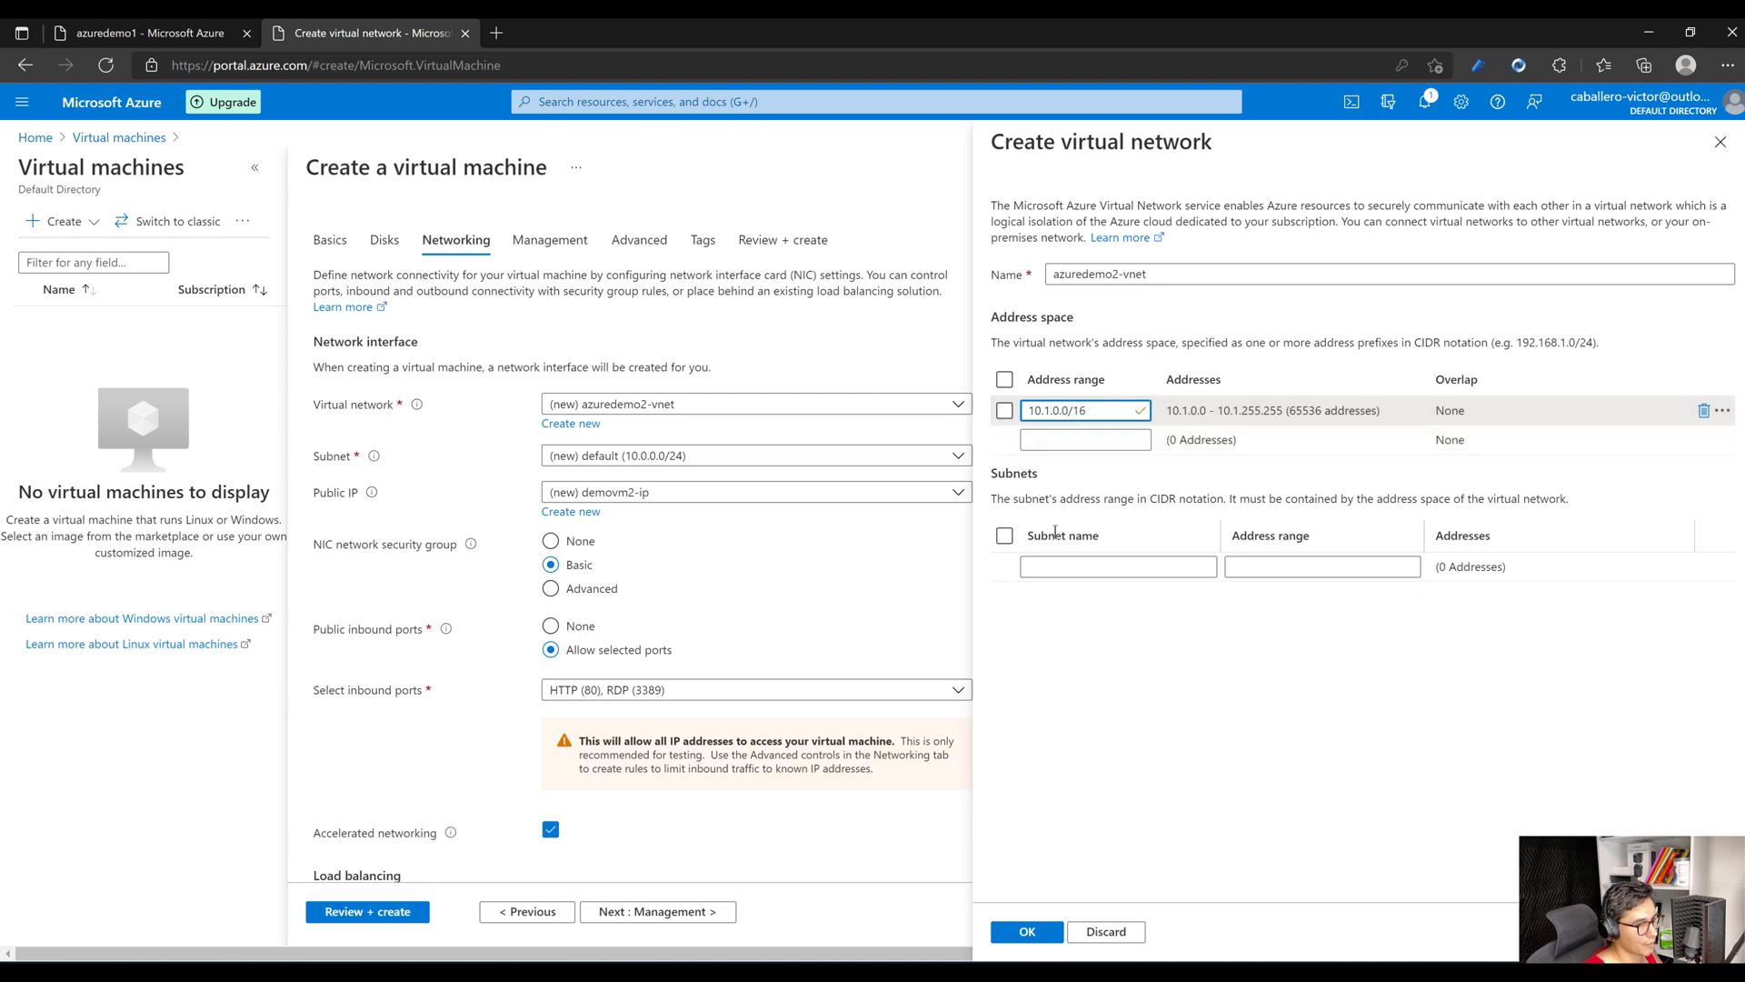
Add a subnet named subnetA with address range 10.1.0.0/24, accept the virtual network and dismiss the browser's password update offer.
{"action": "left_click", "coordinate": [1054, 565]}
{"action": "type", "text": "subnetA"}
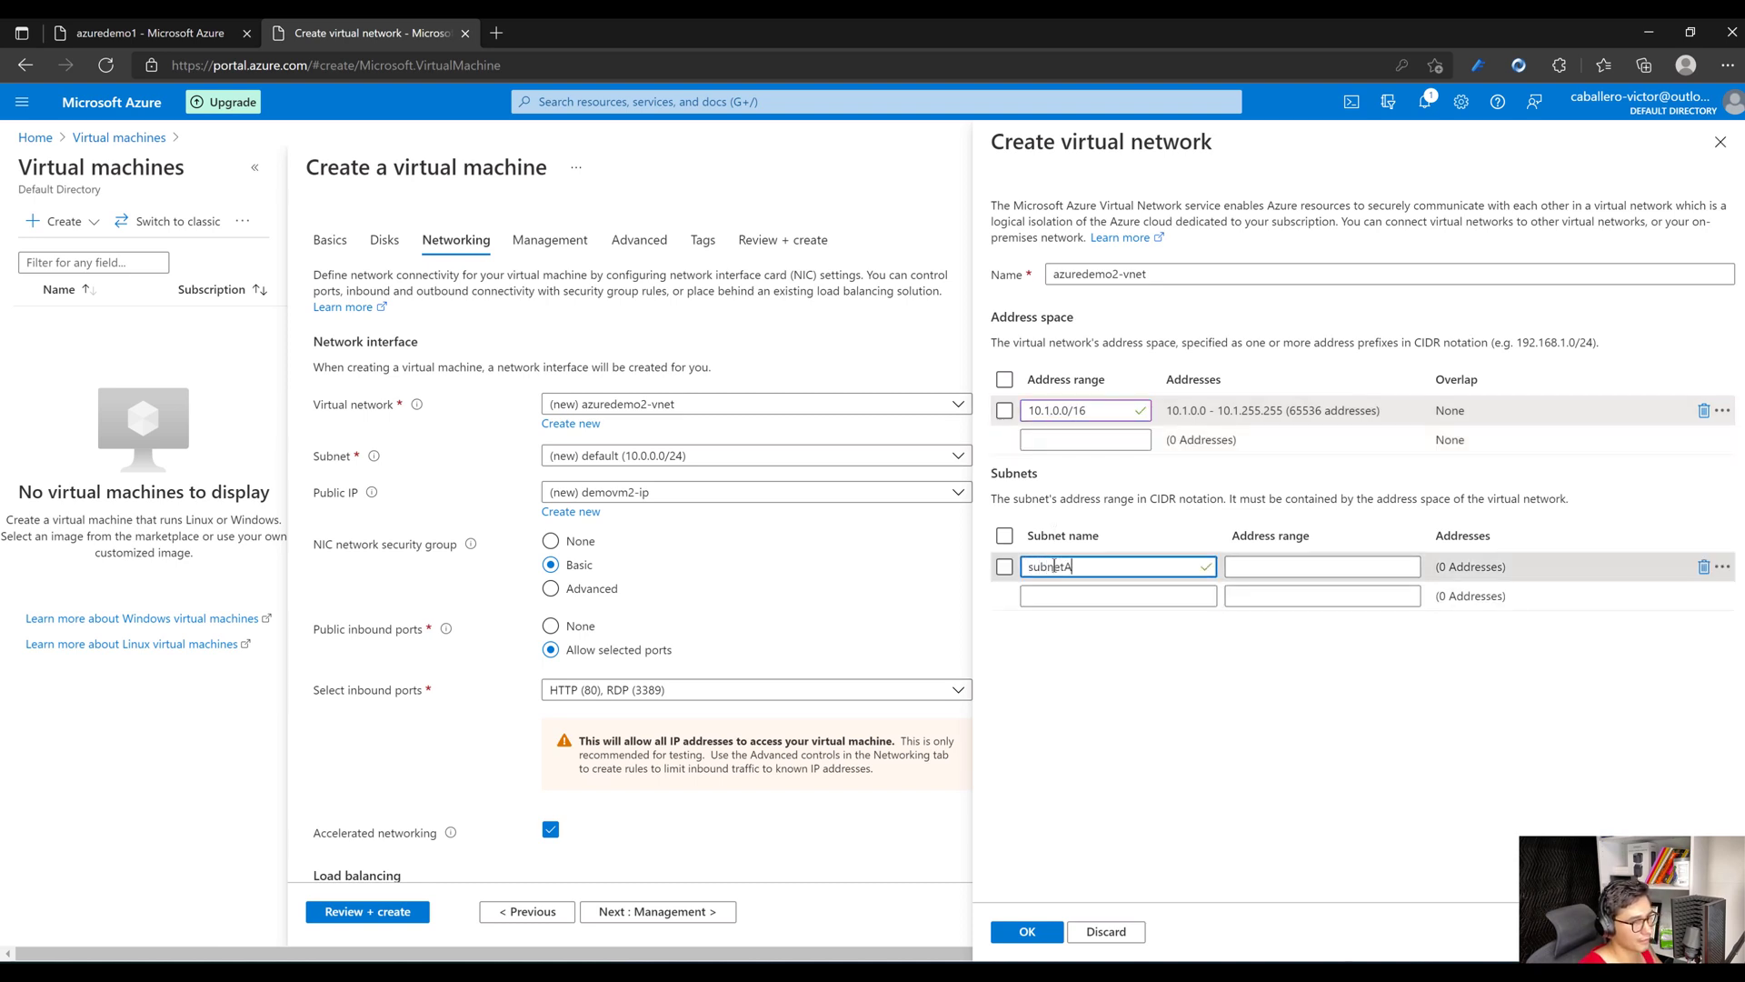
{"action": "key", "text": "Tab"}
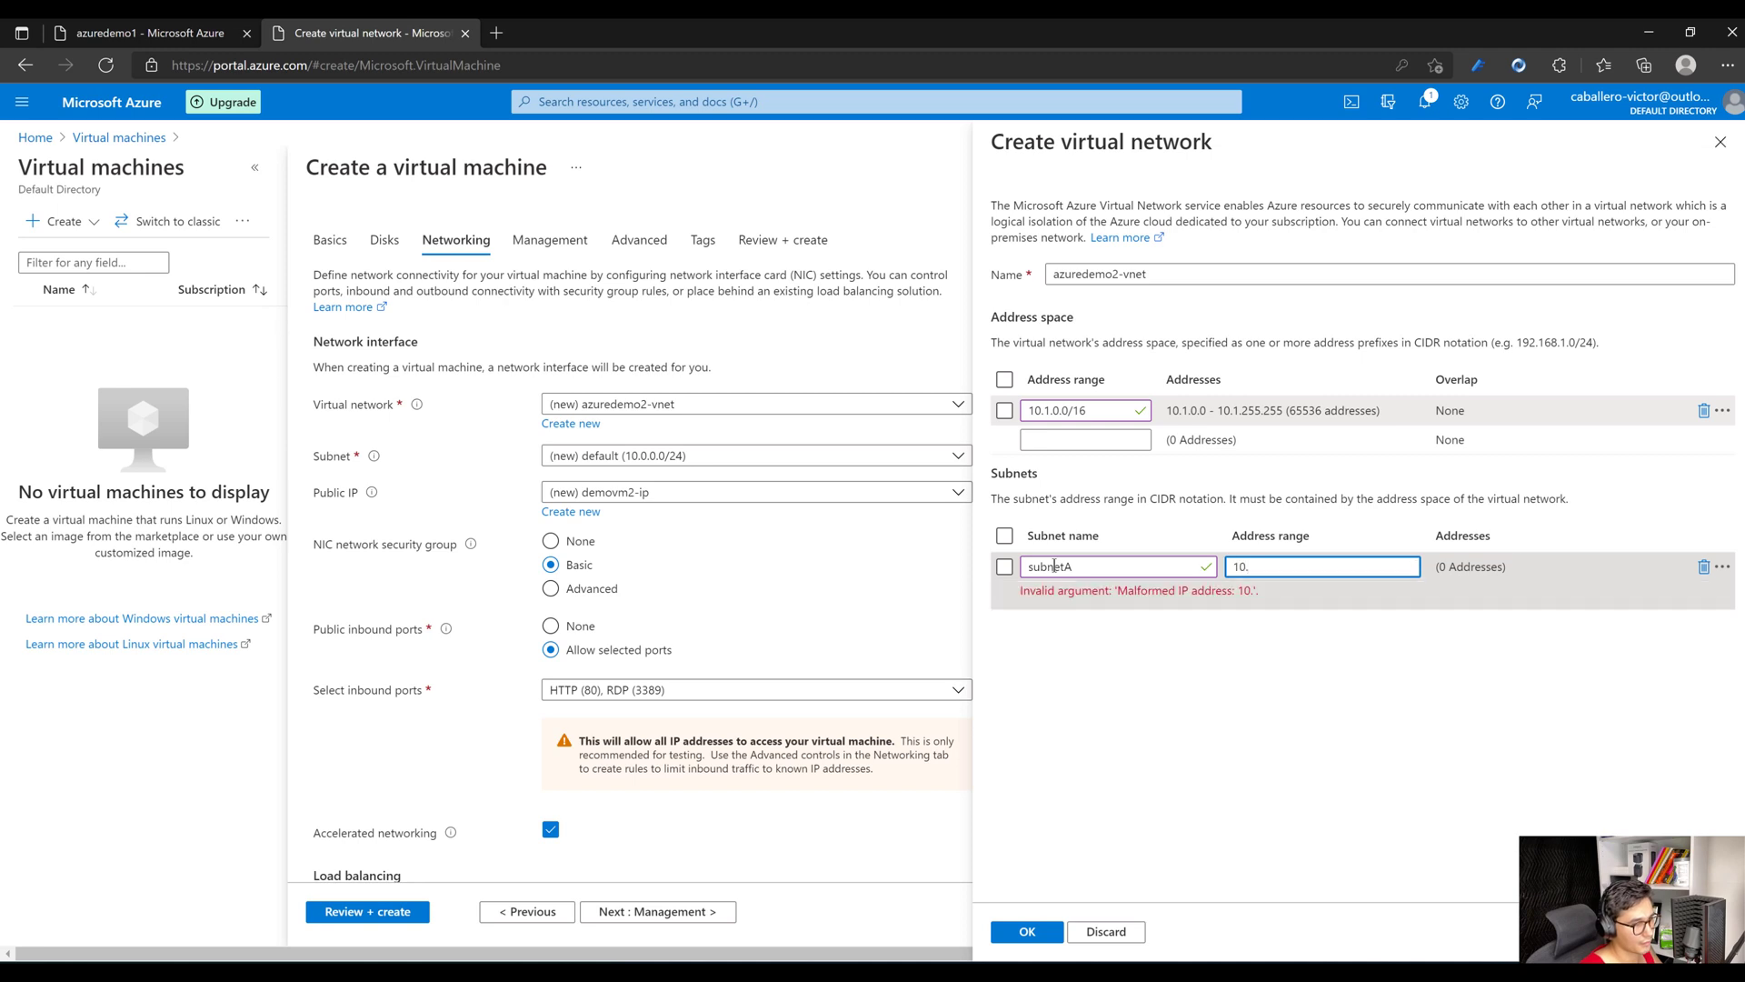
{"action": "type", "text": "10.1.0"}
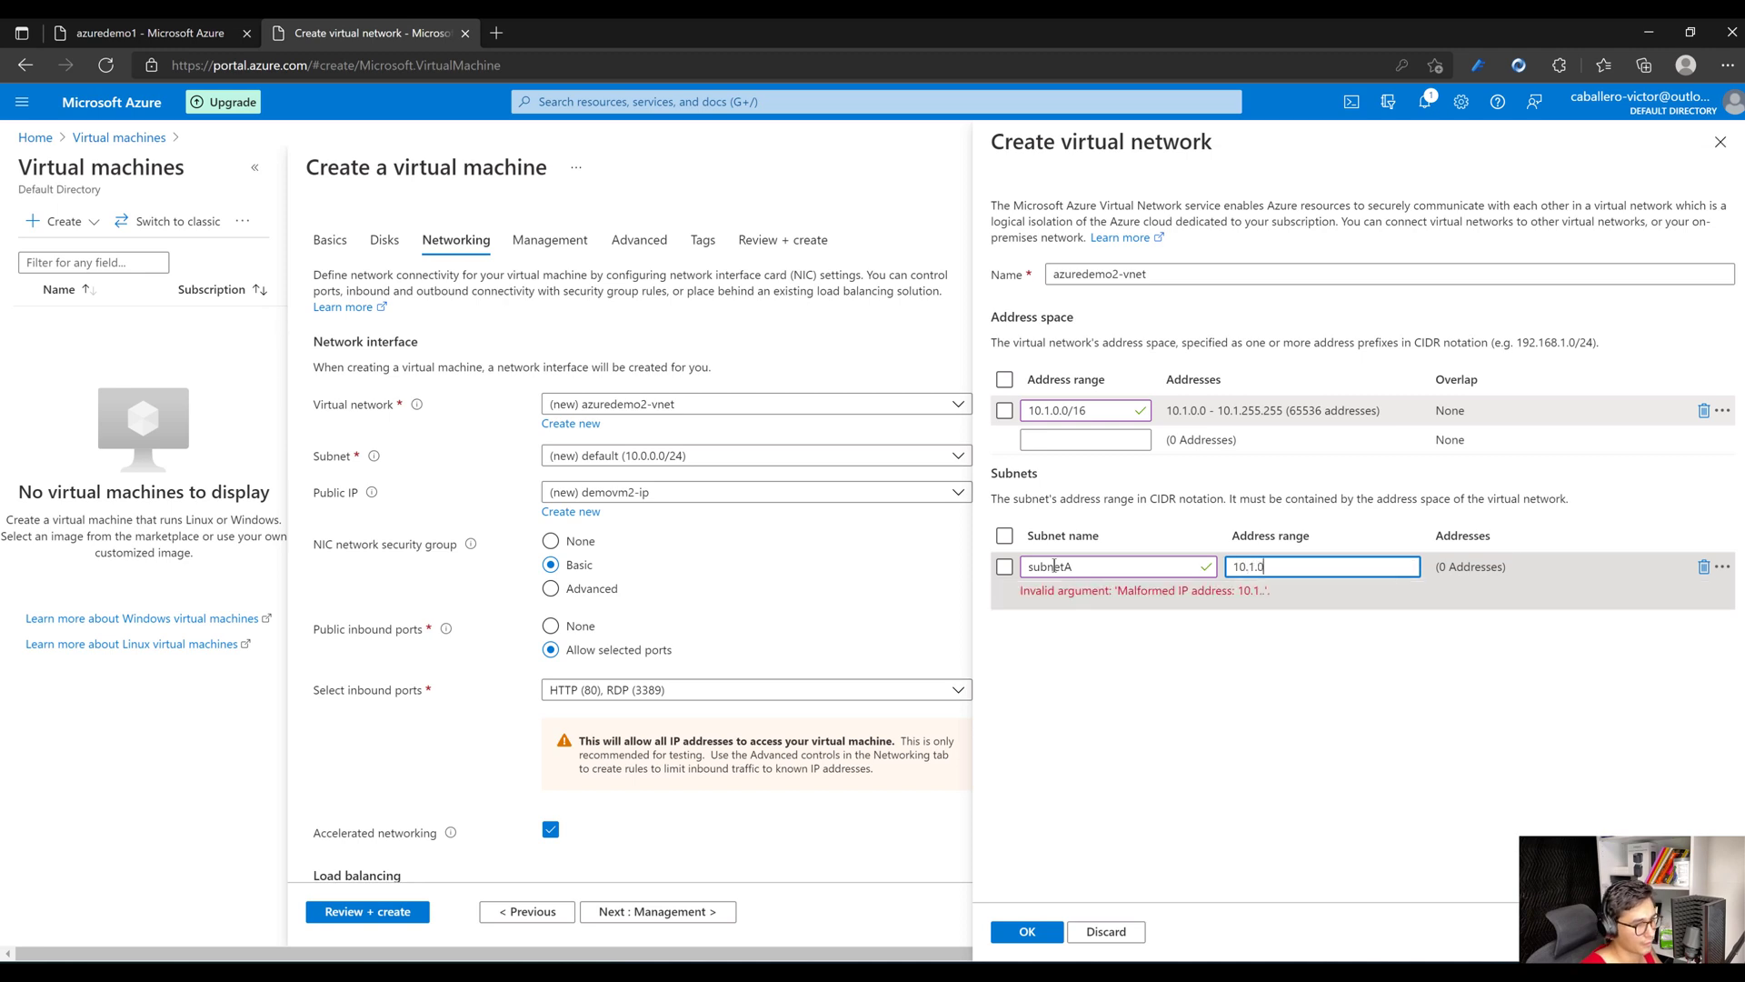
{"action": "type", "text": ".0"}
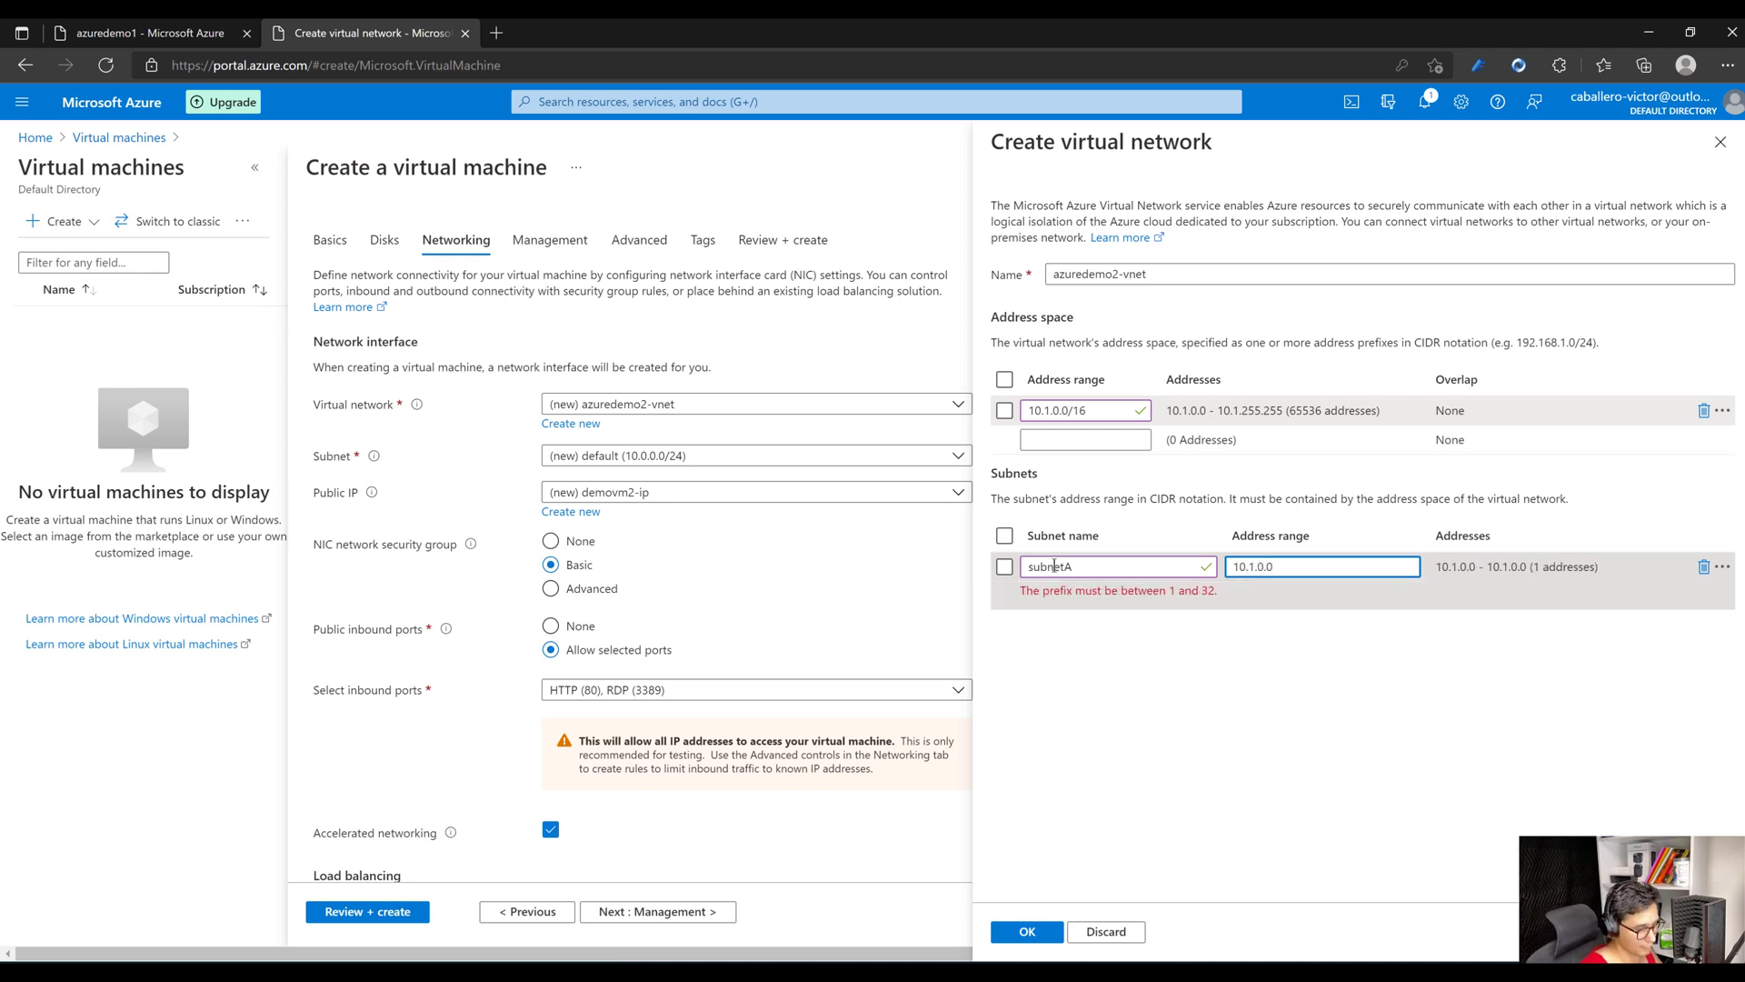
{"action": "type", "text": "/24"}
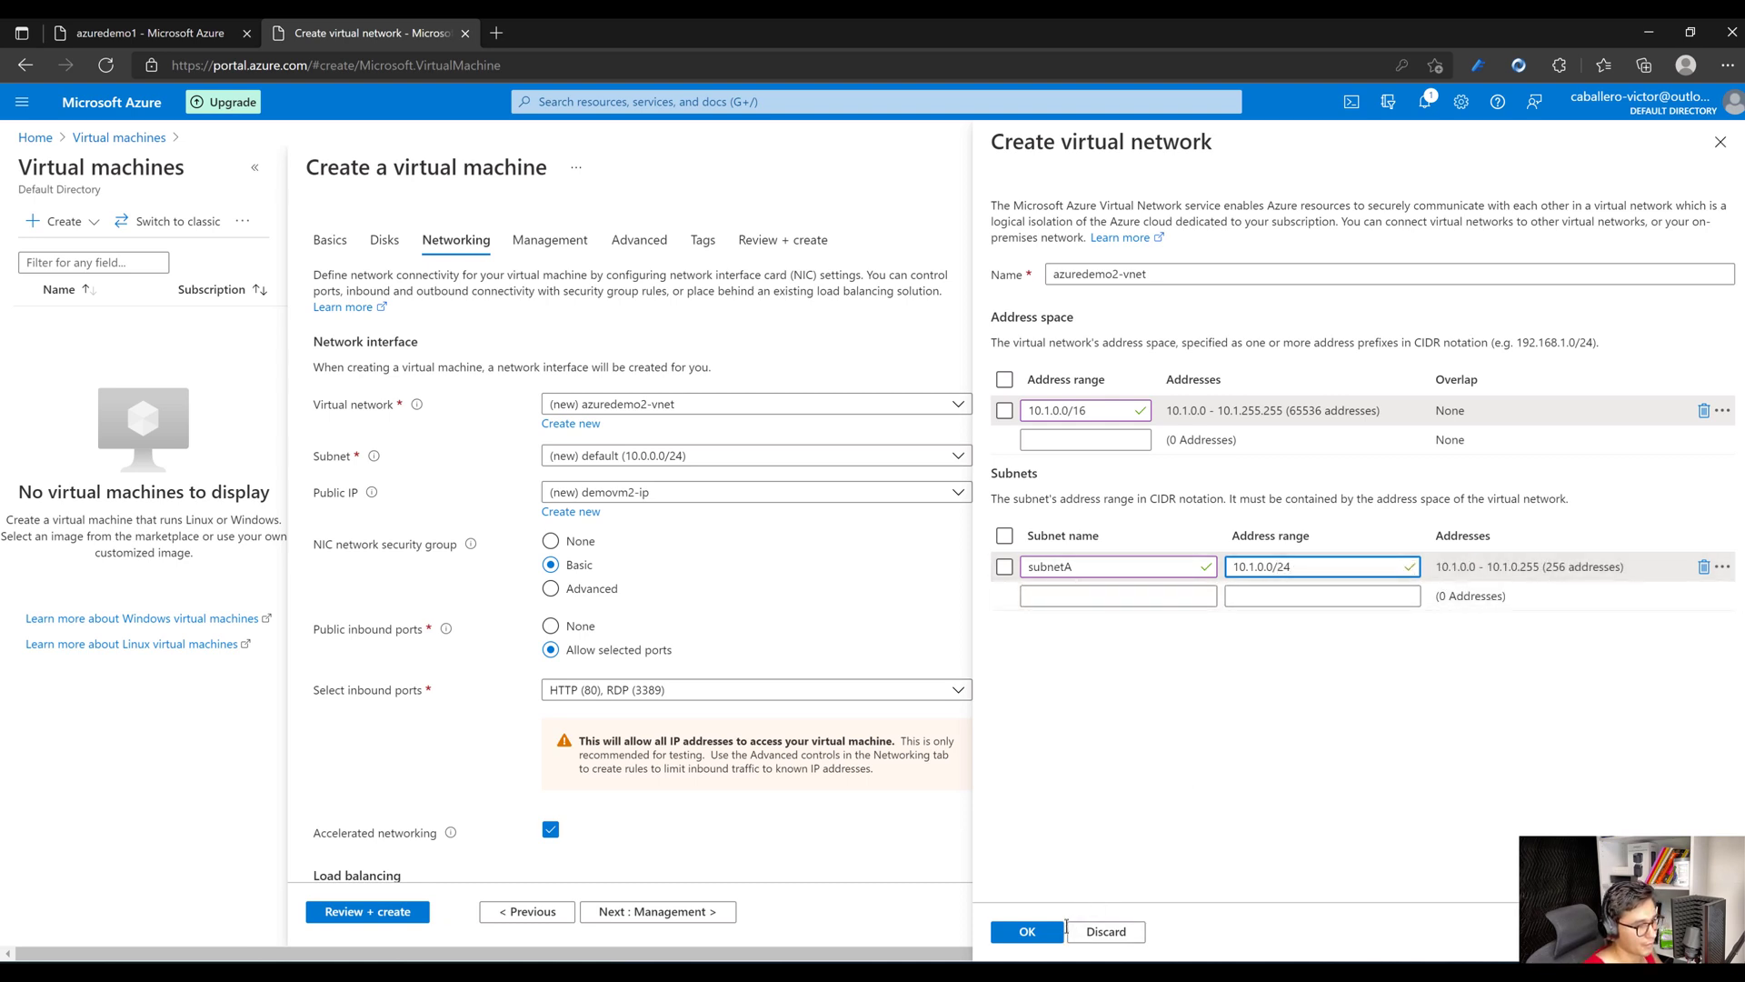
{"action": "left_click", "coordinate": [1054, 931]}
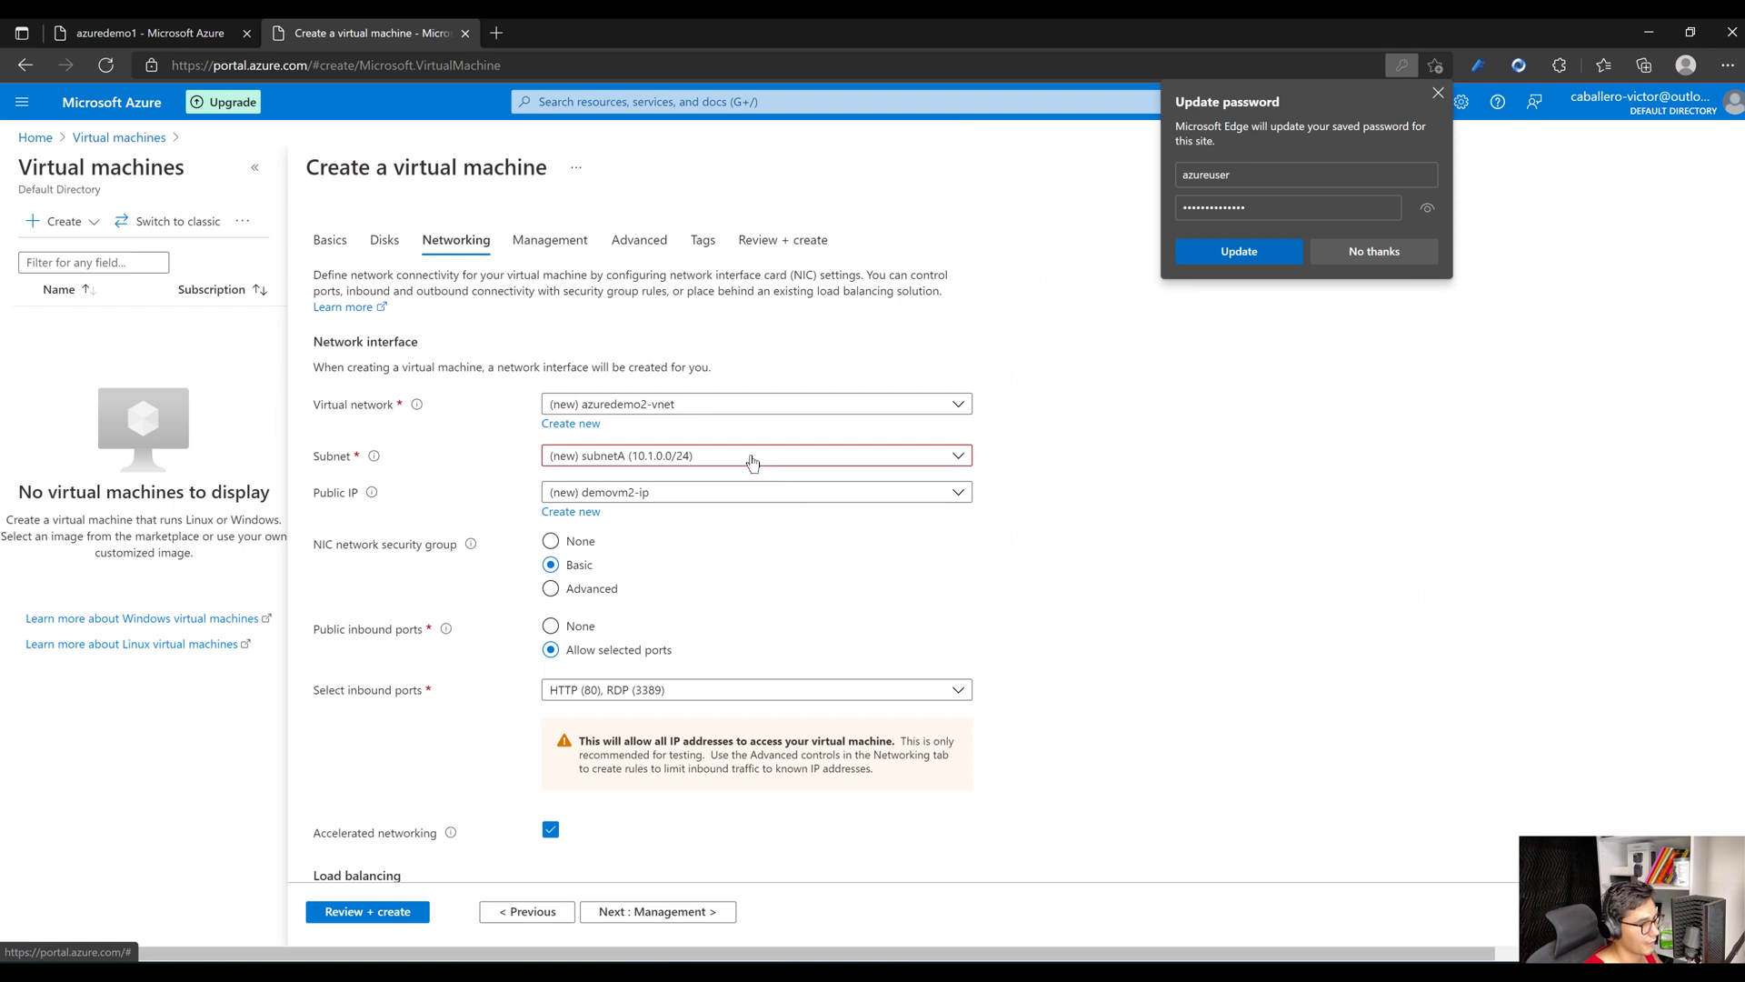
{"action": "left_click", "coordinate": [1438, 93]}
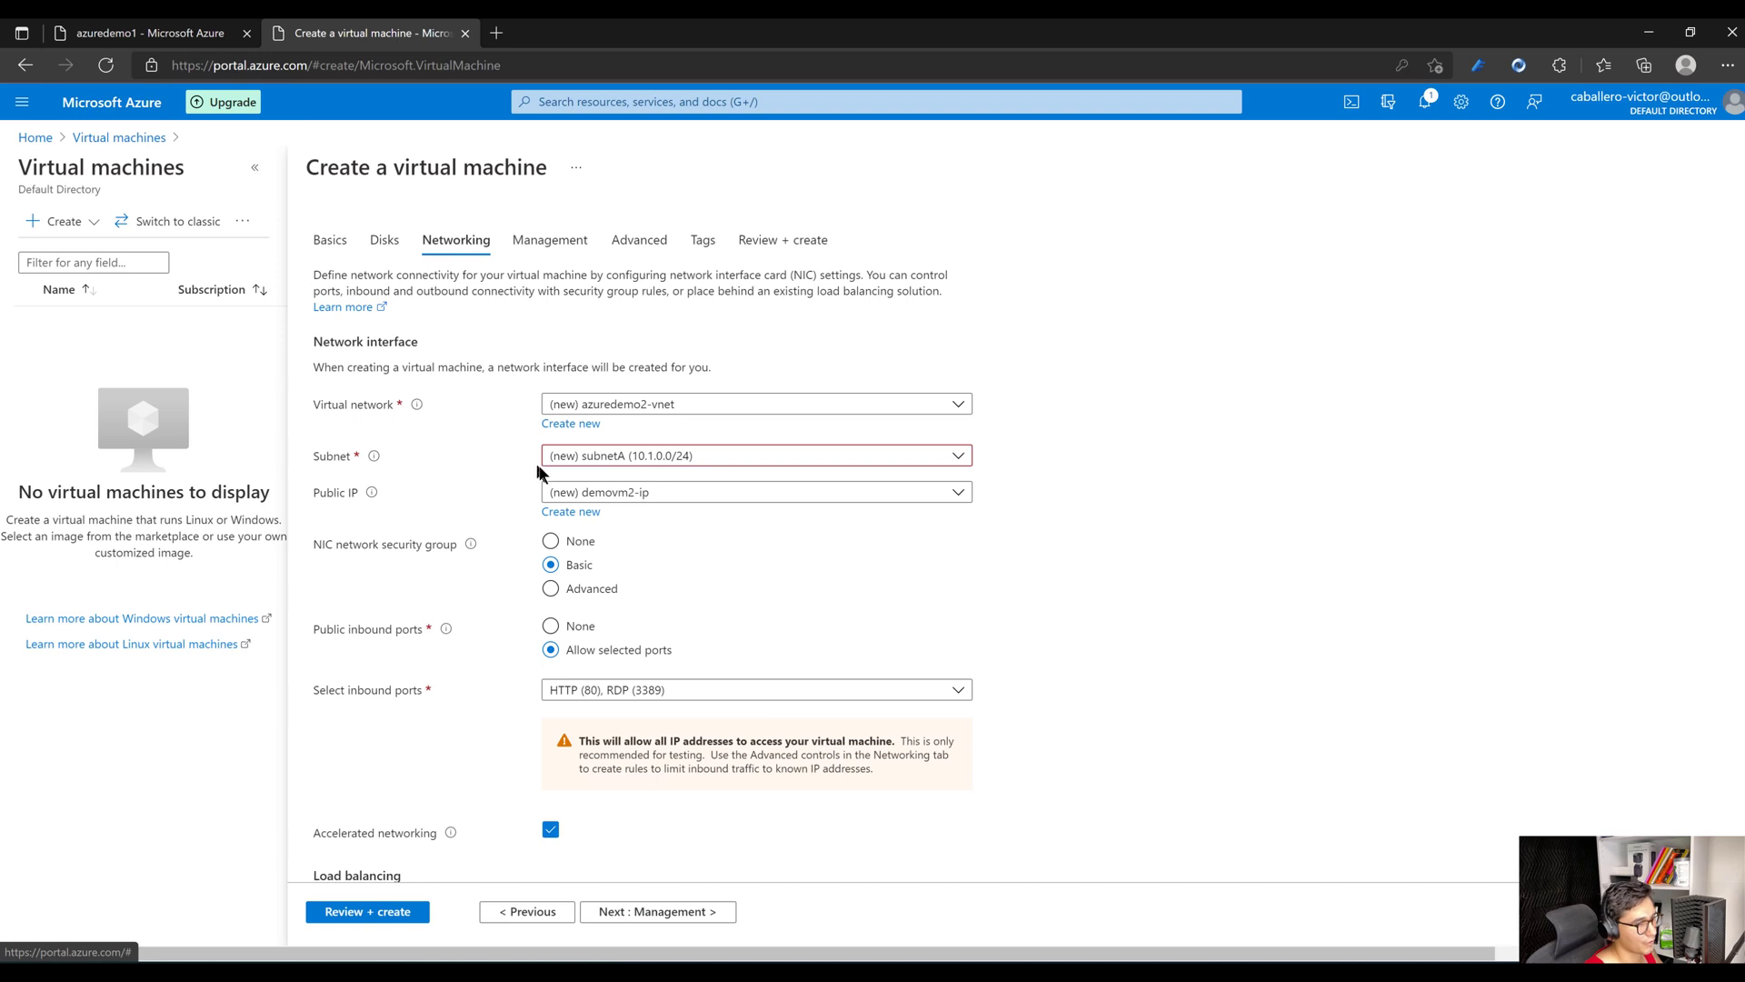
Check the demovm1 creation output in the first browser tab for its private IP address, and return to the demovm2 setup.
{"action": "left_click", "coordinate": [150, 32]}
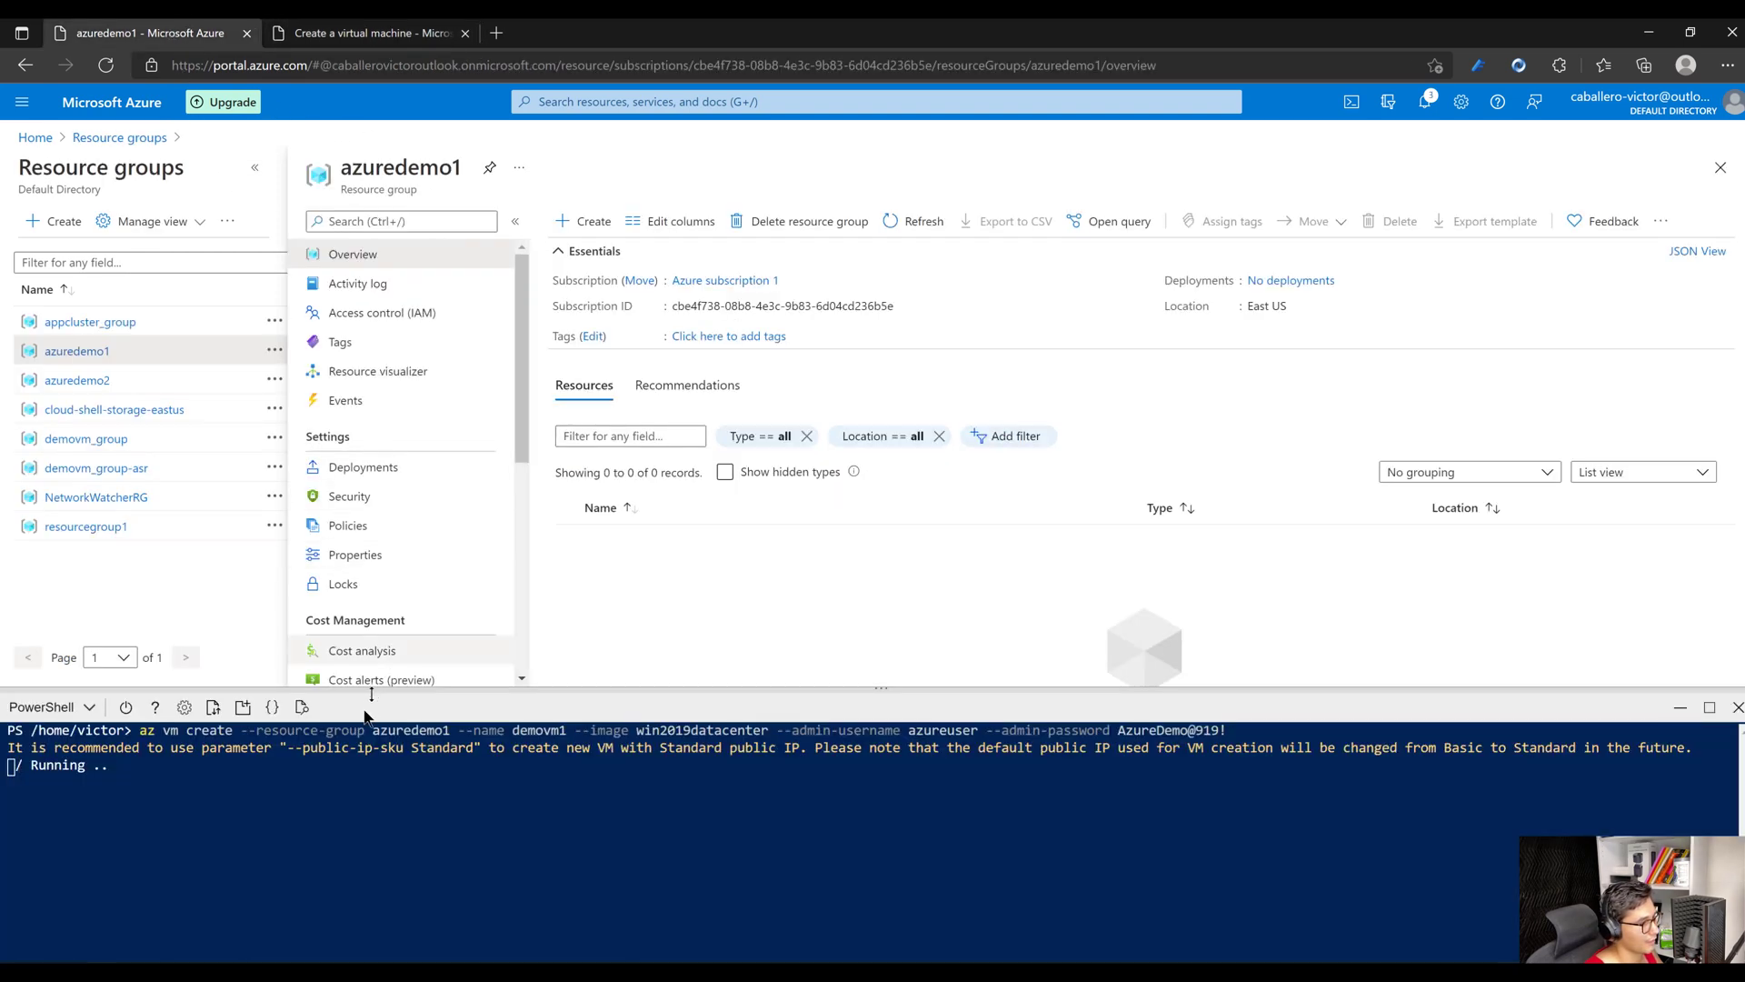
{"action": "left_click", "coordinate": [400, 34]}
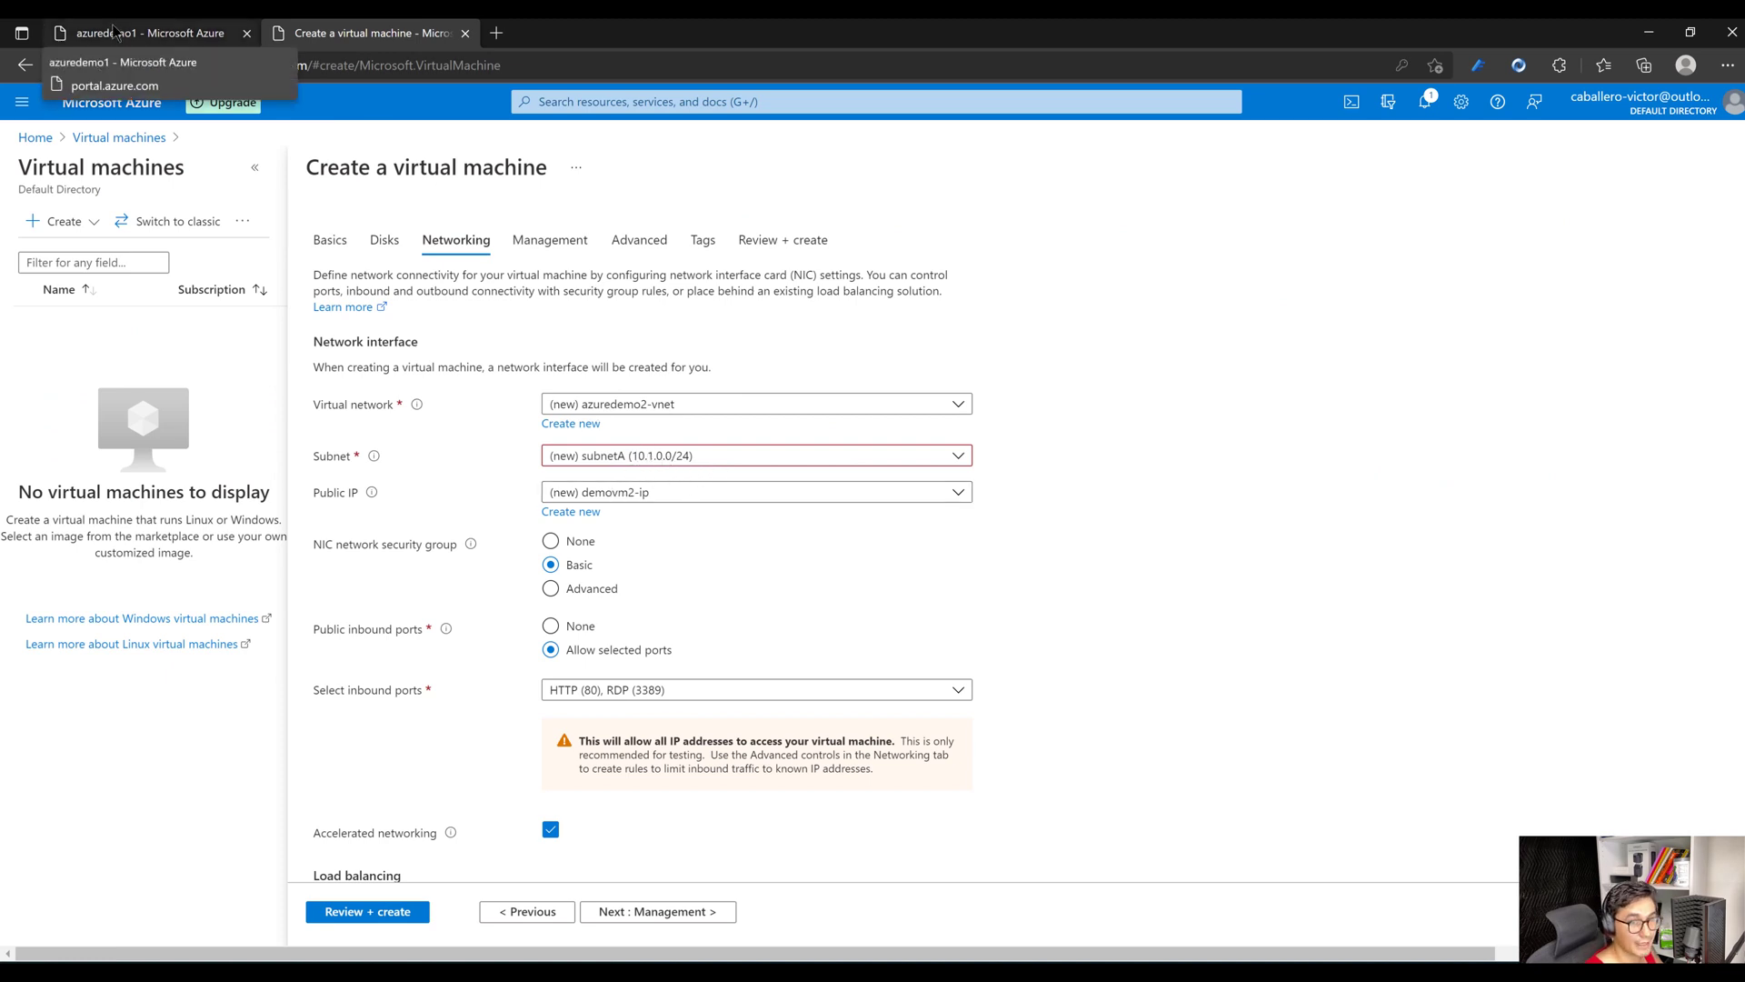
{"action": "left_click", "coordinate": [113, 32]}
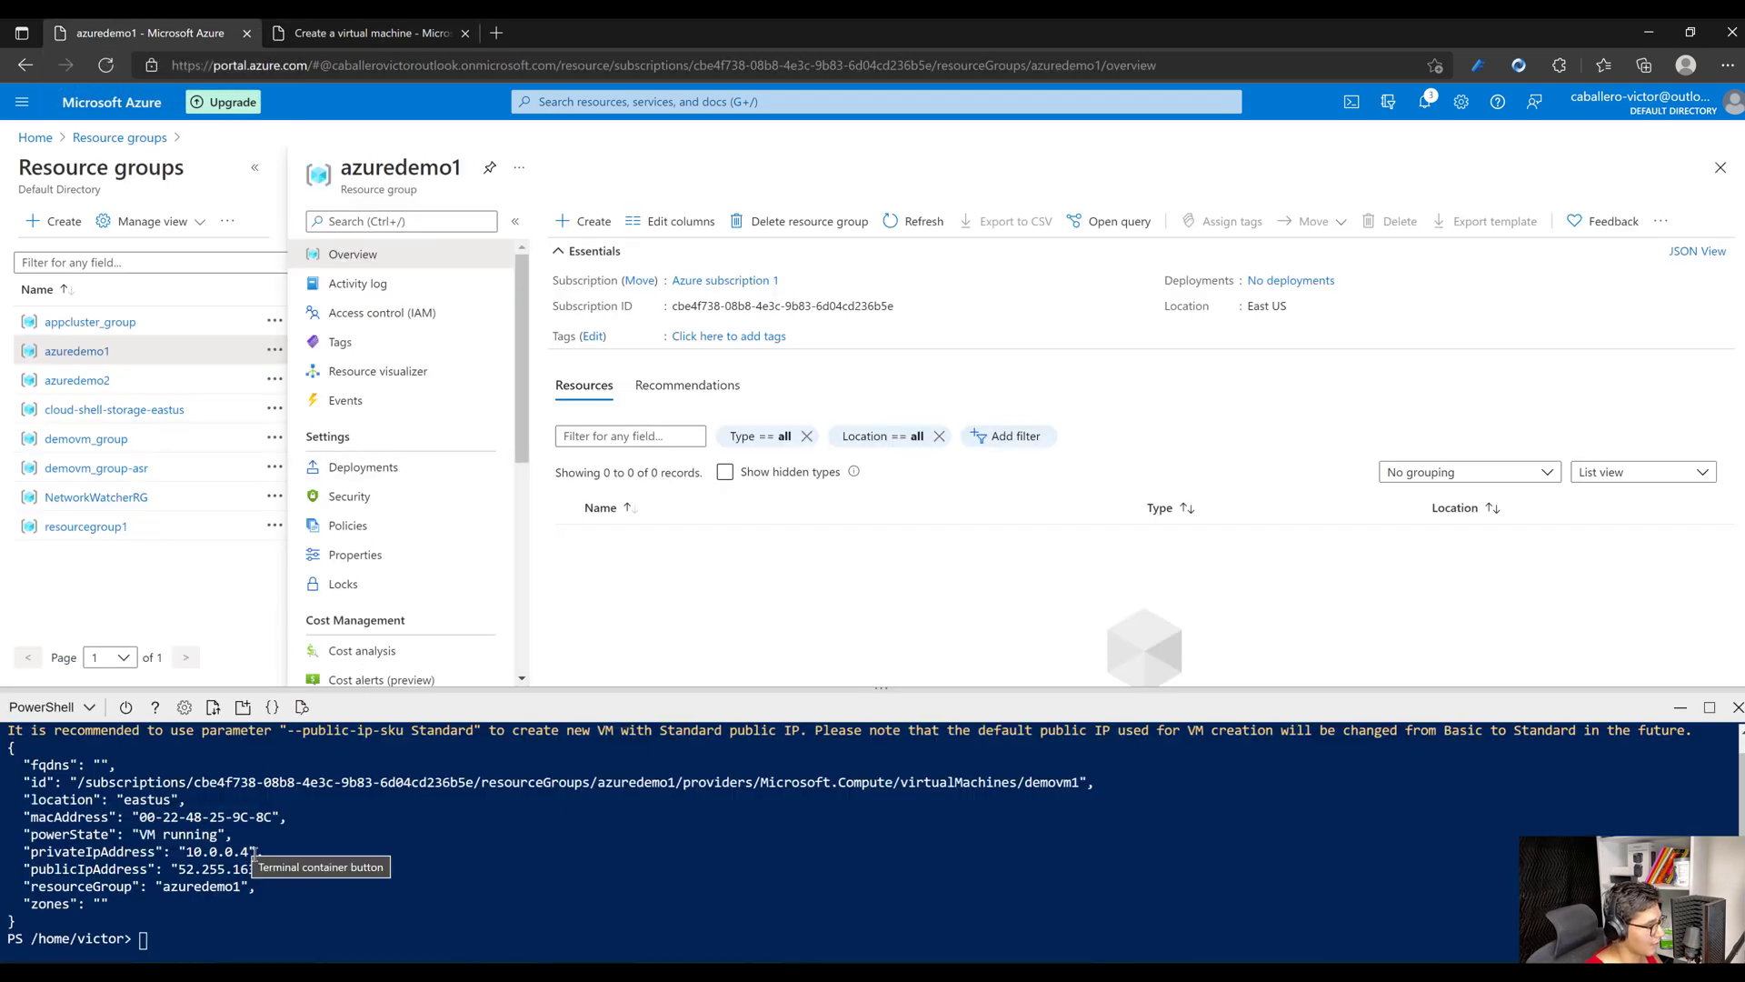
{"action": "left_click_drag", "start_coordinate": [257, 852], "coordinate": [183, 851]}
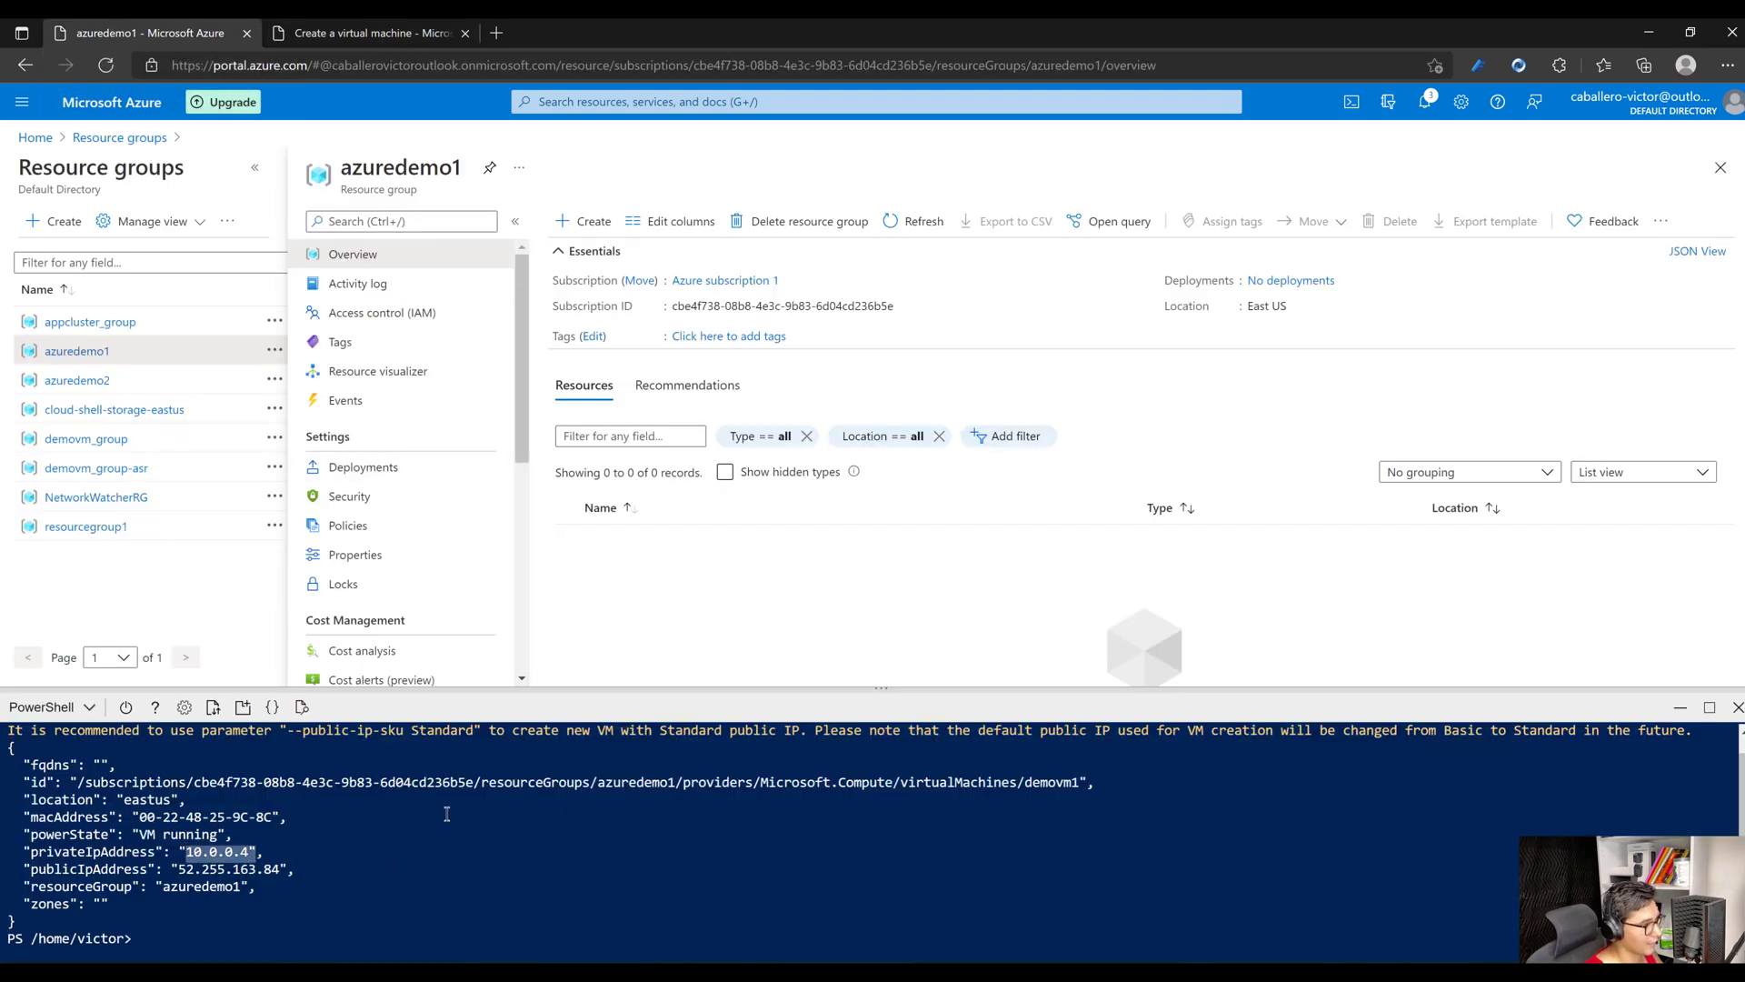
{"action": "left_click", "coordinate": [358, 29]}
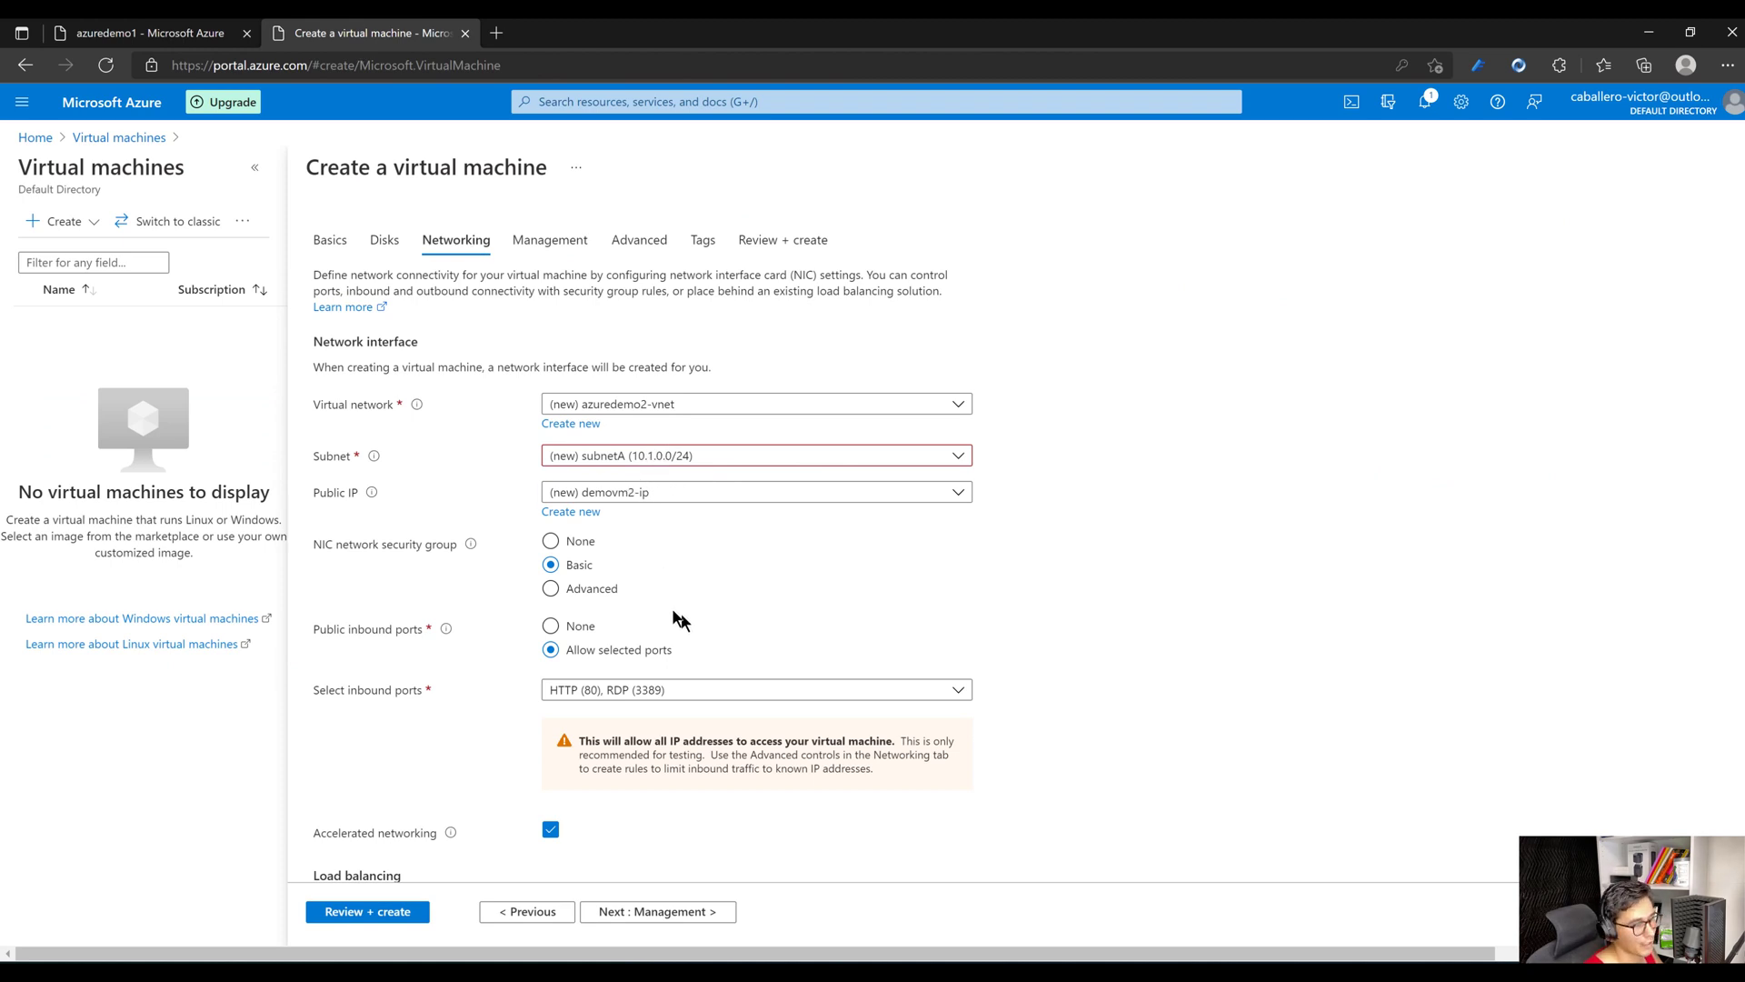
Keep the remaining networking and management defaults, review the demovm2 configuration and create the virtual machine.
{"action": "scroll", "coordinate": [510, 643], "scroll_direction": "down", "scroll_amount": 1}
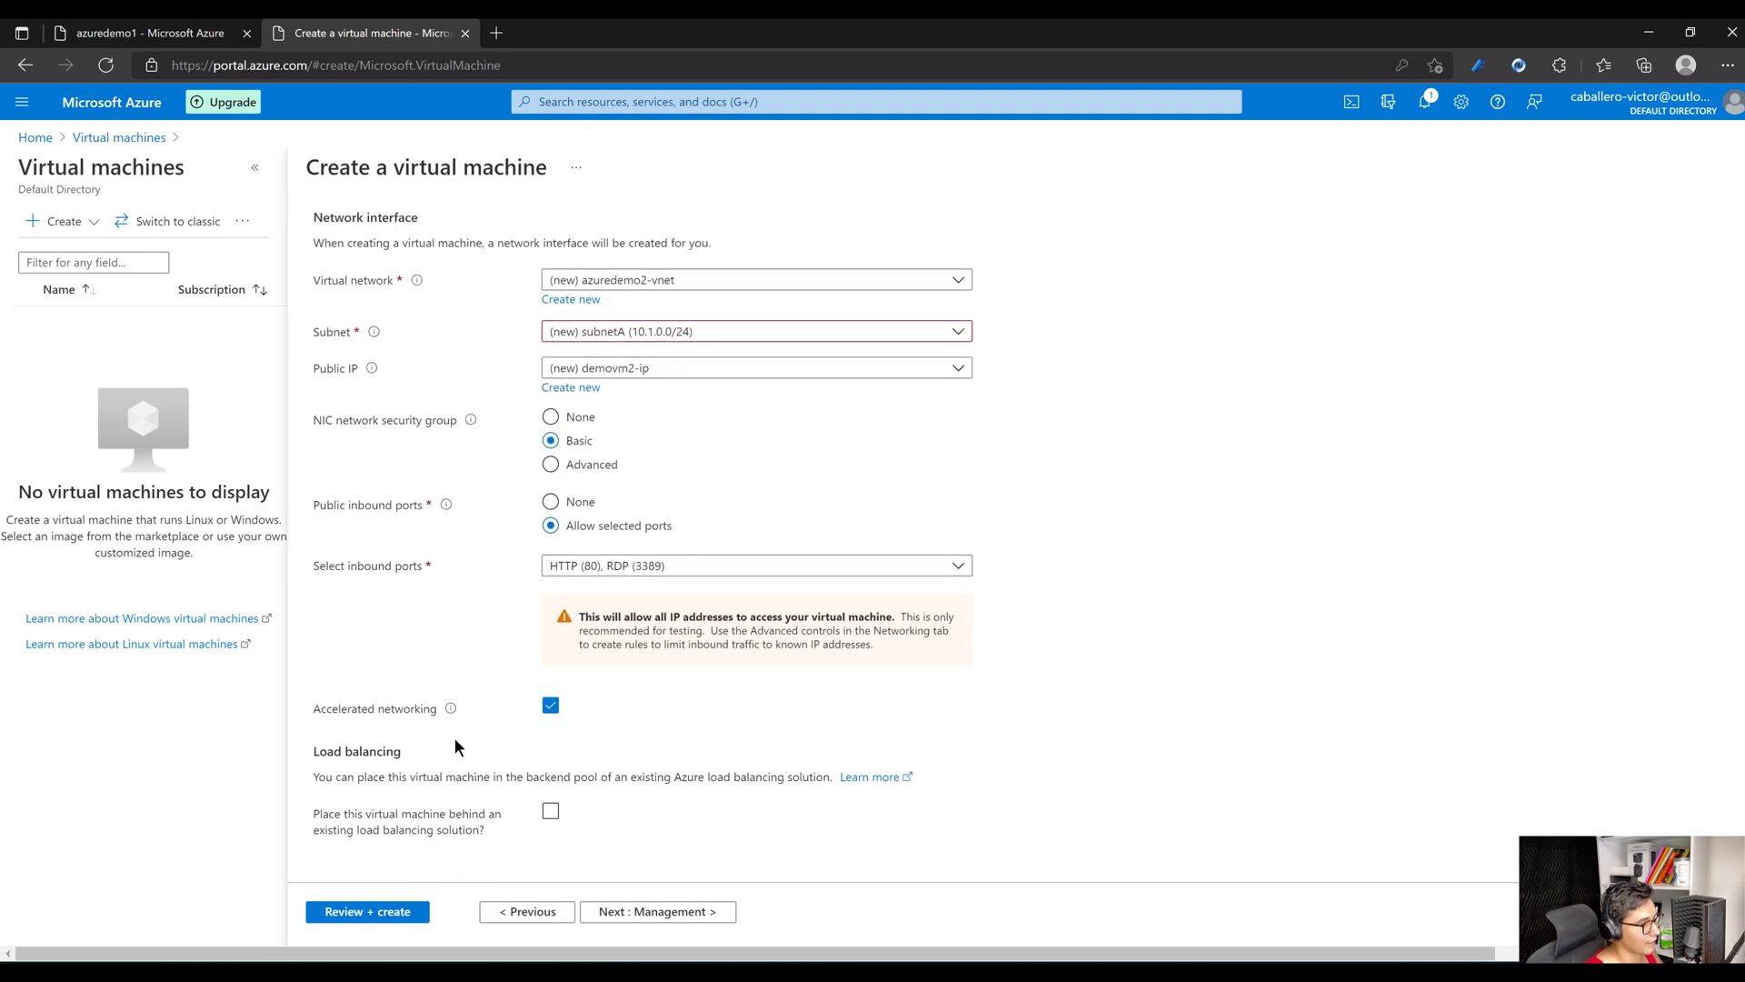
{"action": "left_click", "coordinate": [623, 916]}
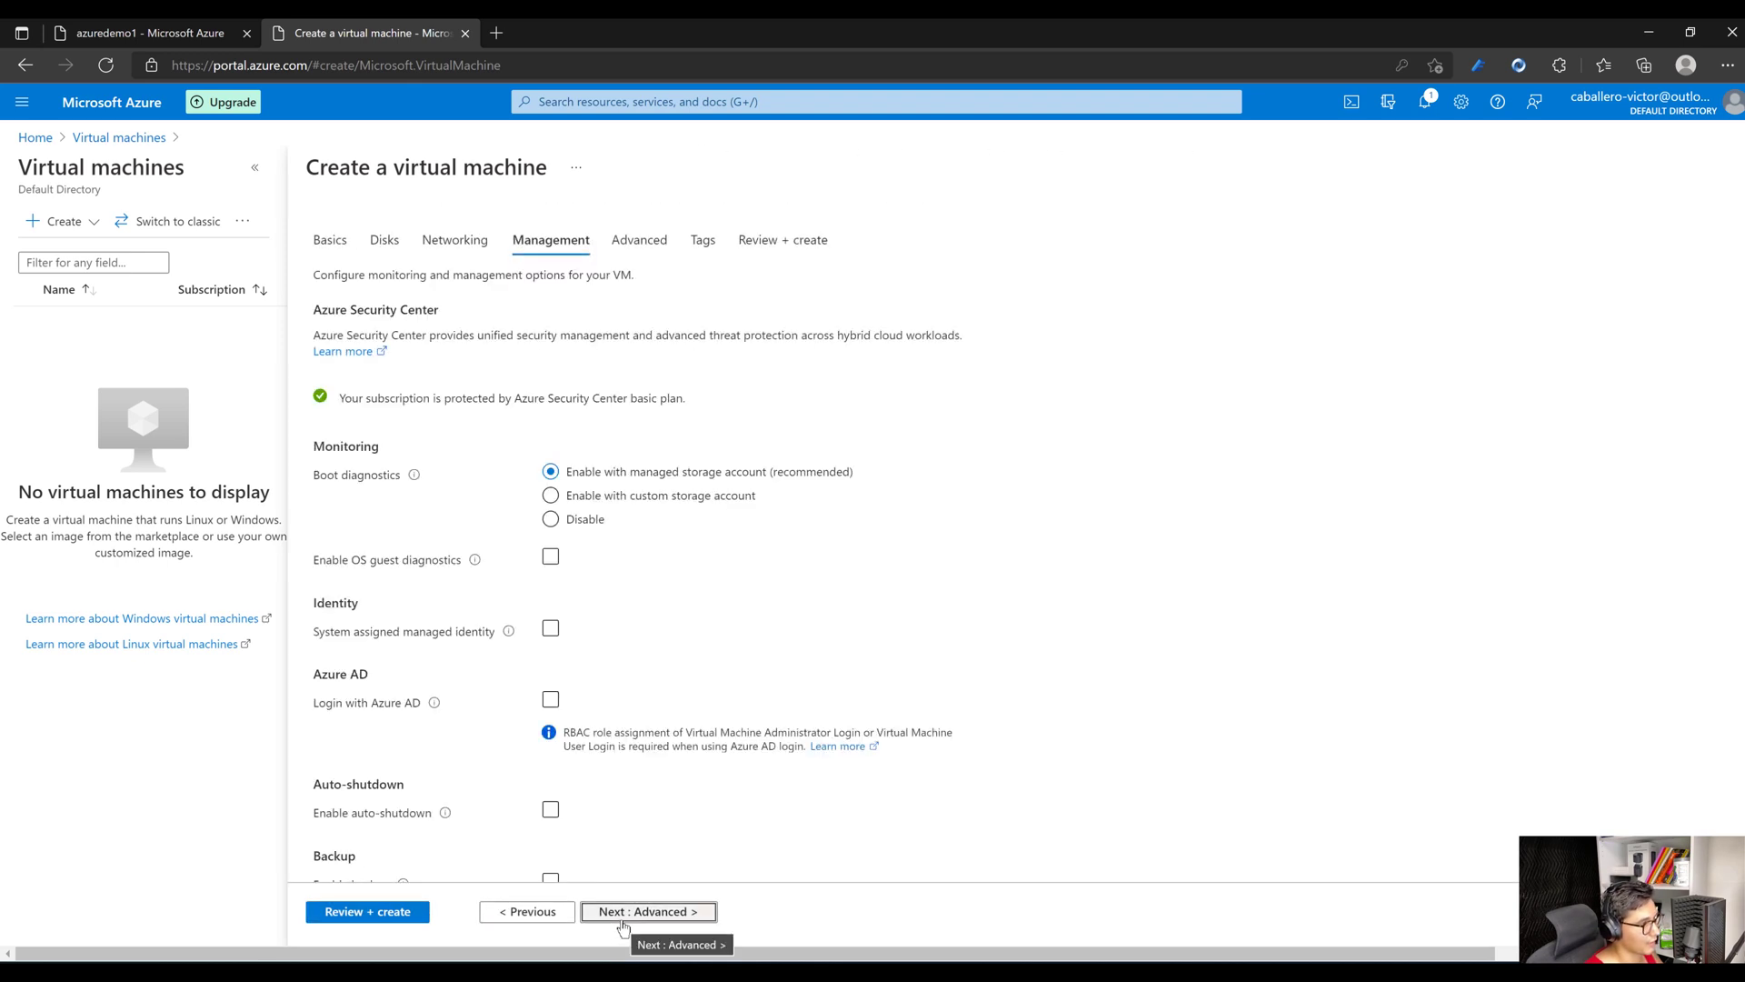
{"action": "scroll", "coordinate": [652, 738], "scroll_direction": "down", "scroll_amount": 1}
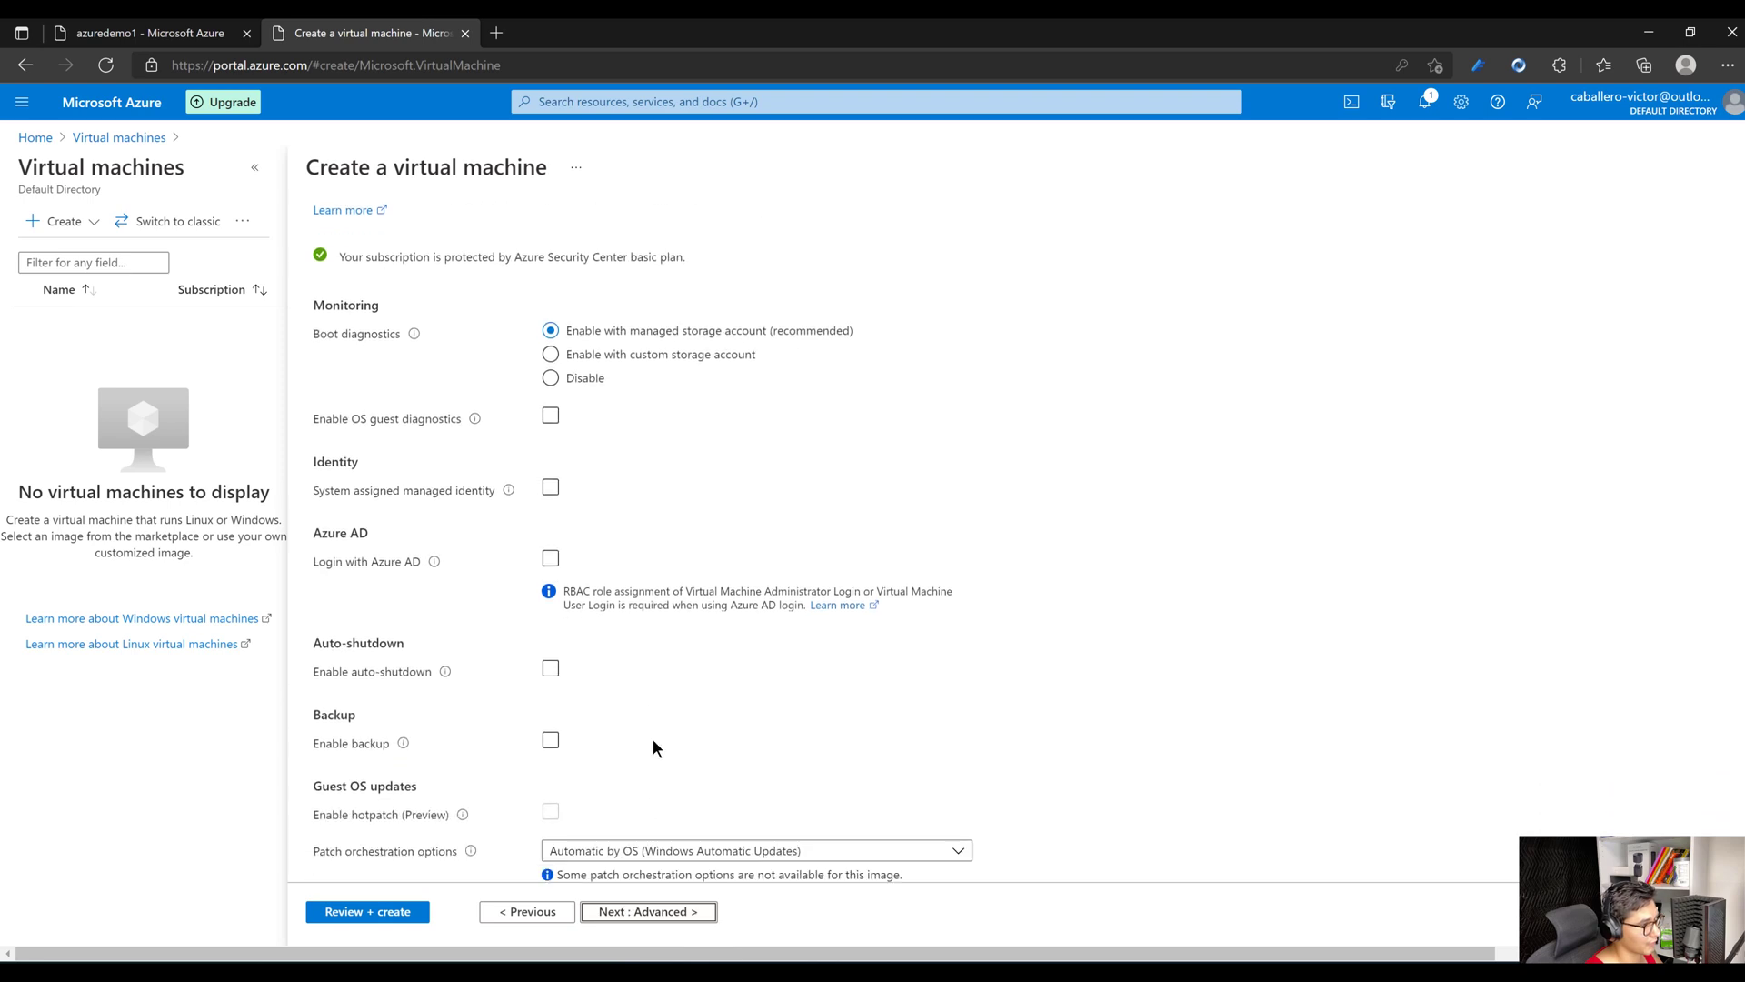
{"action": "left_click", "coordinate": [386, 911]}
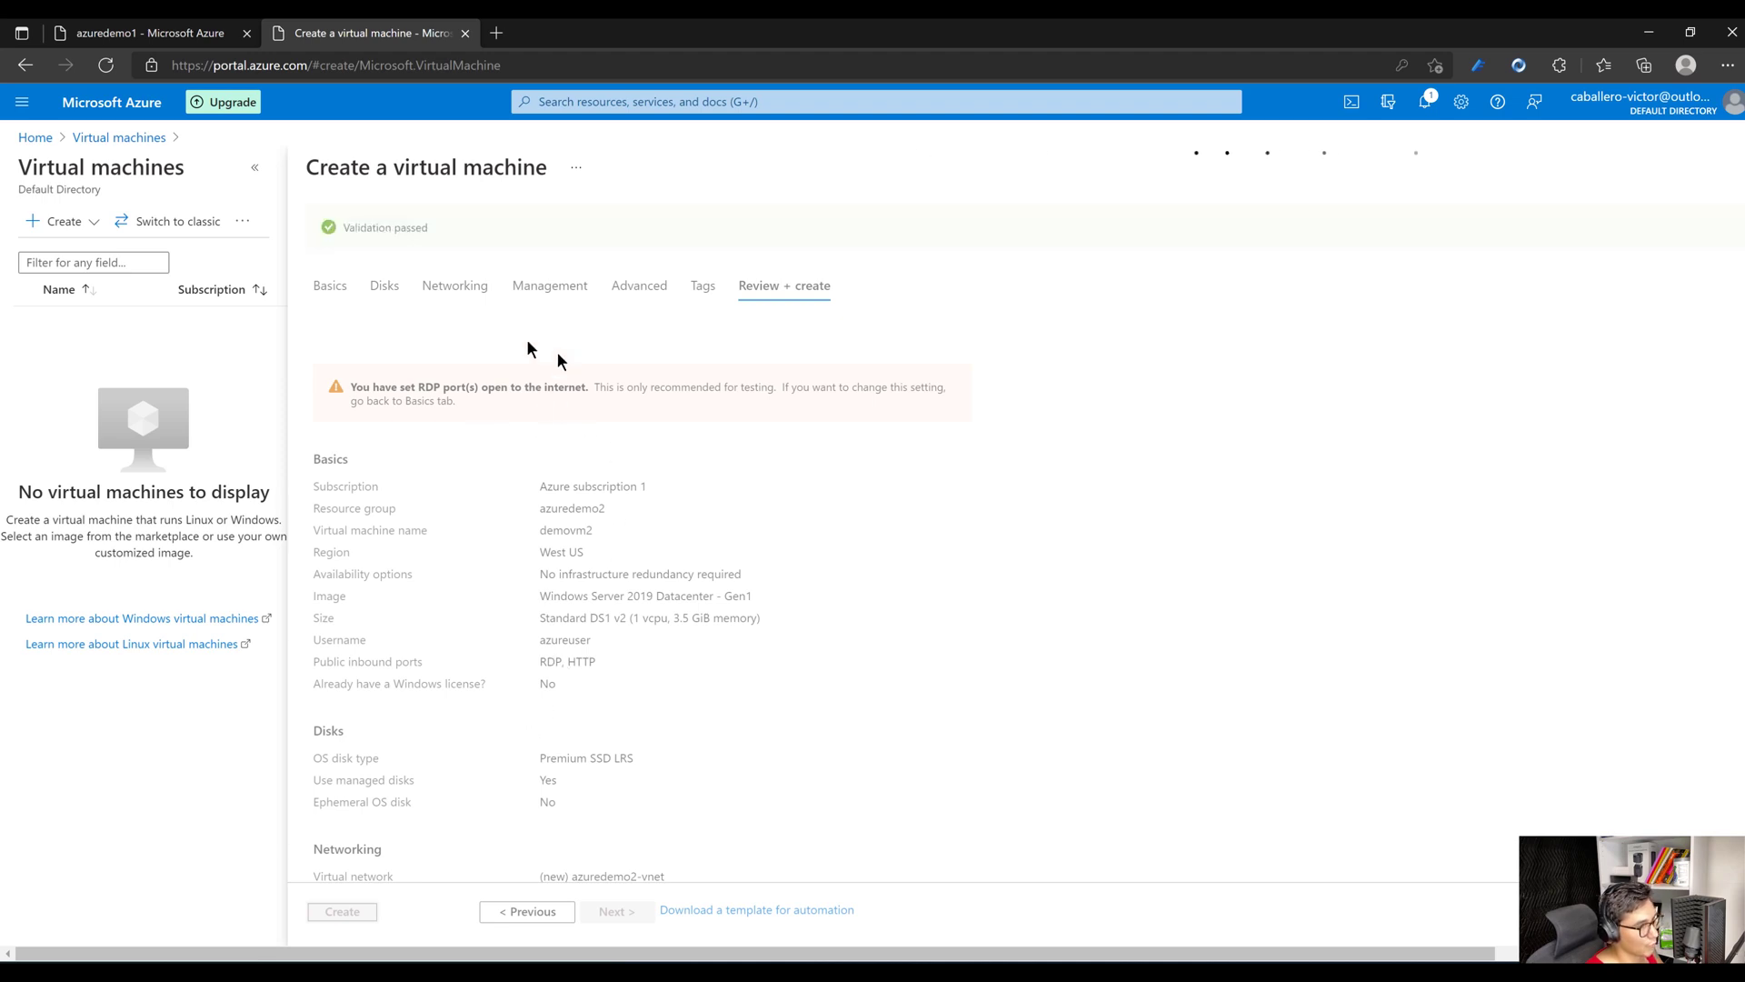
{"action": "scroll", "coordinate": [534, 499], "scroll_direction": "down", "scroll_amount": 10}
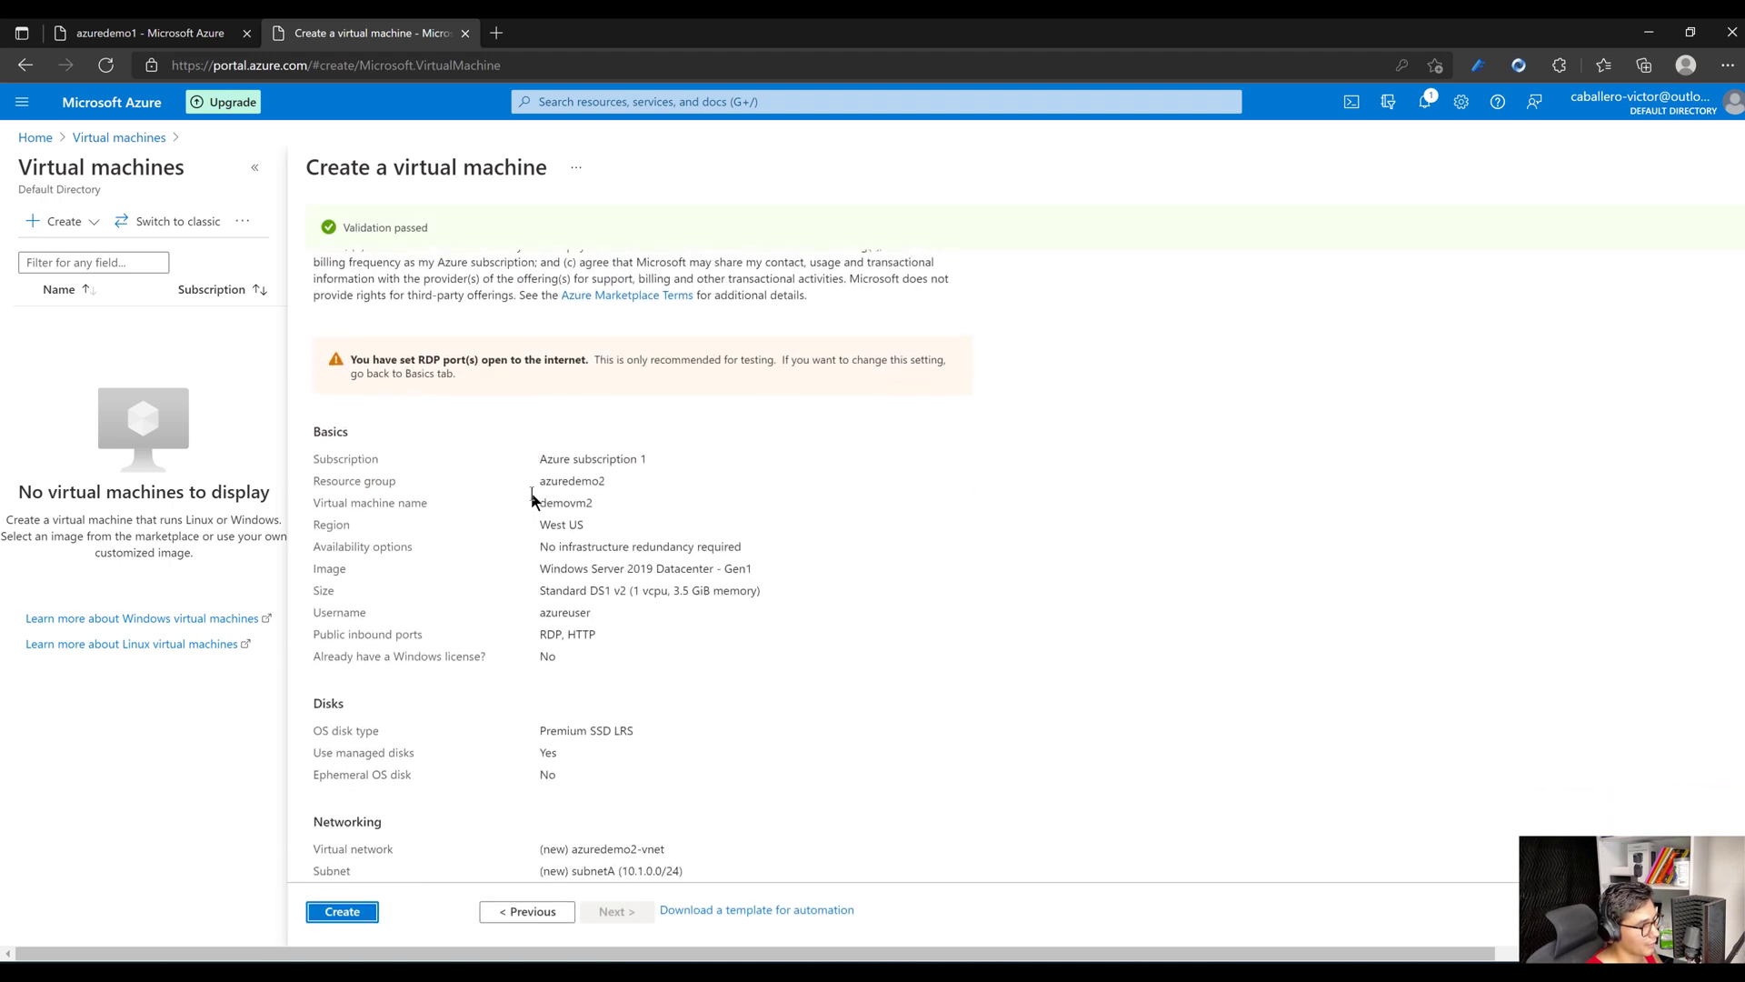
{"action": "left_click", "coordinate": [345, 913]}
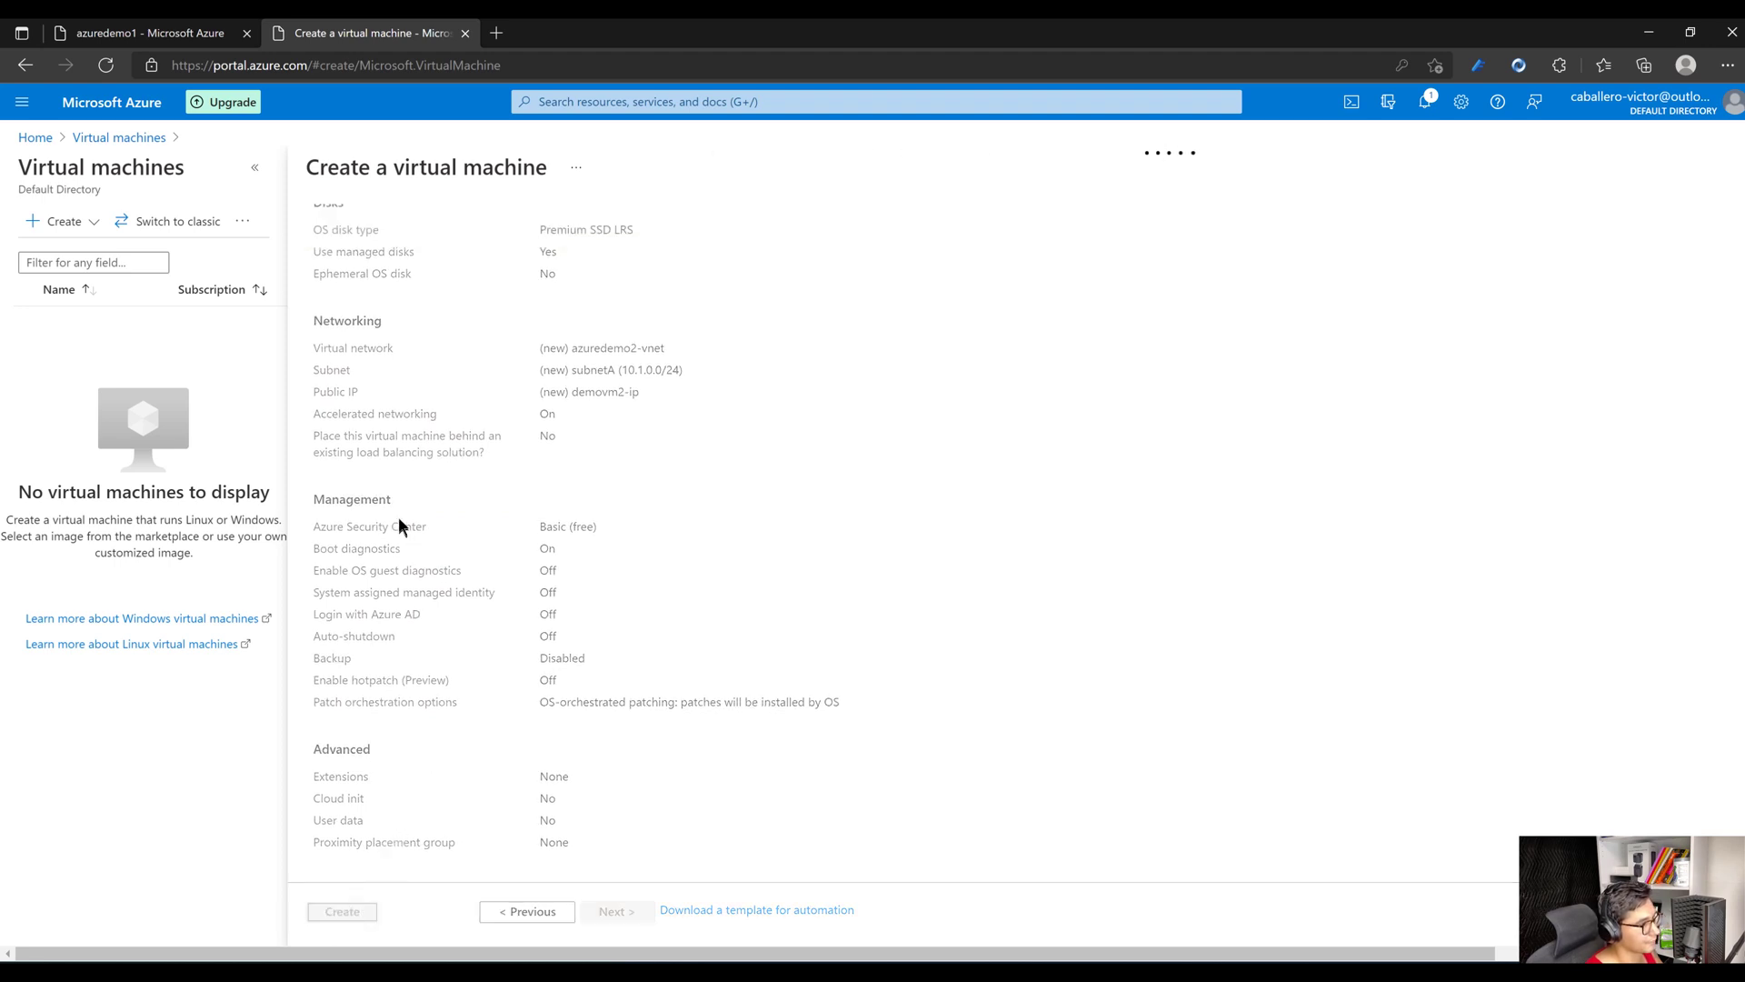
Return the first browser tab to the portal home page and close Cloud Shell.
{"action": "left_click", "coordinate": [150, 33]}
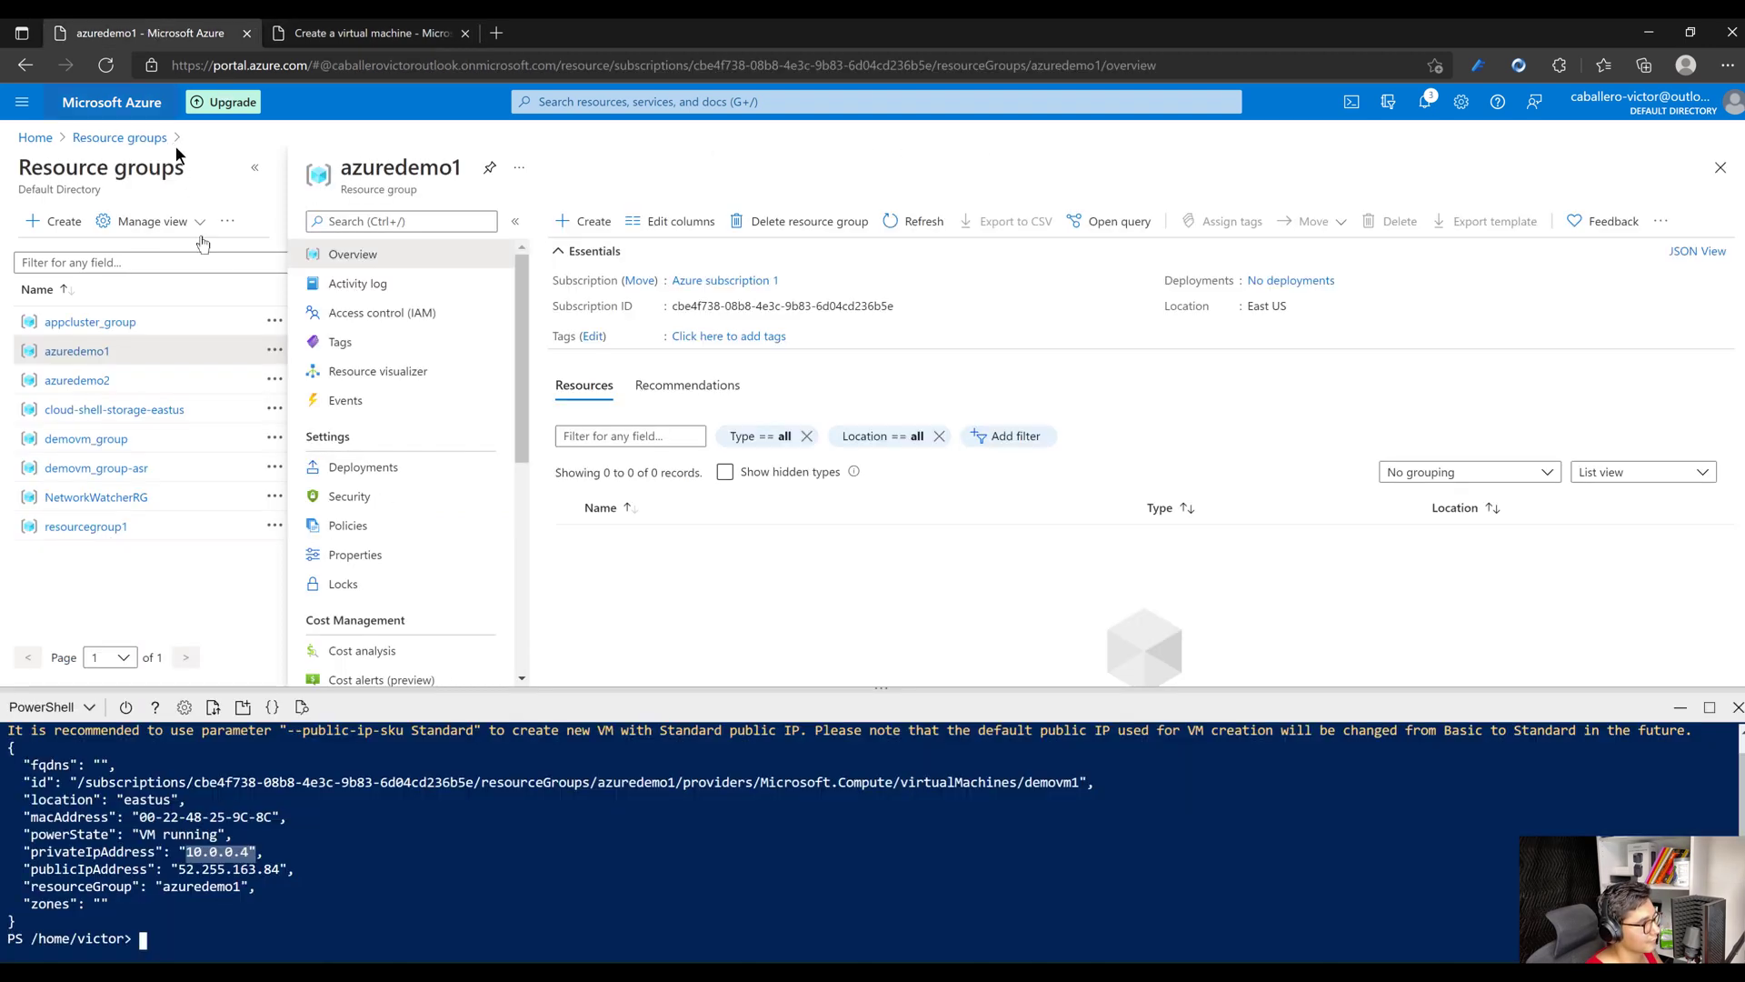
{"action": "left_click", "coordinate": [134, 104]}
{"action": "left_click", "coordinate": [1738, 707]}
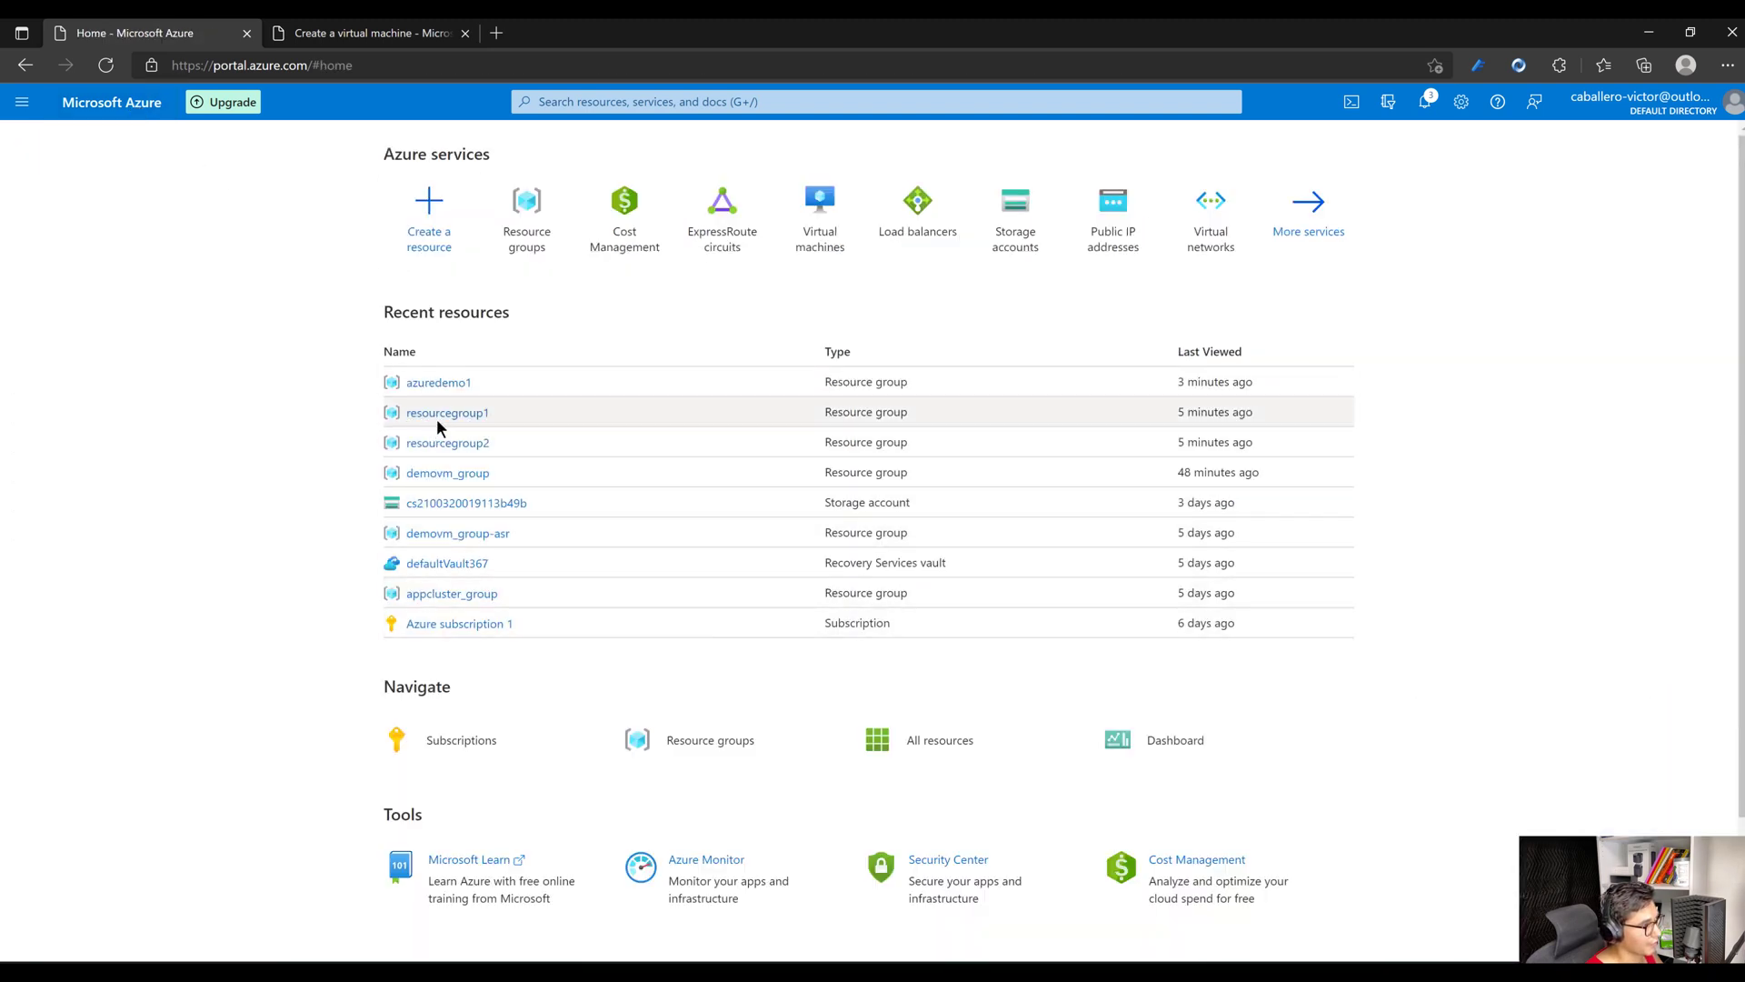
Open the demovm1 virtual machine in resource group azuredemo1, checking the demovm2 deployment in the other browser tab meanwhile.
{"action": "left_click", "coordinate": [518, 203]}
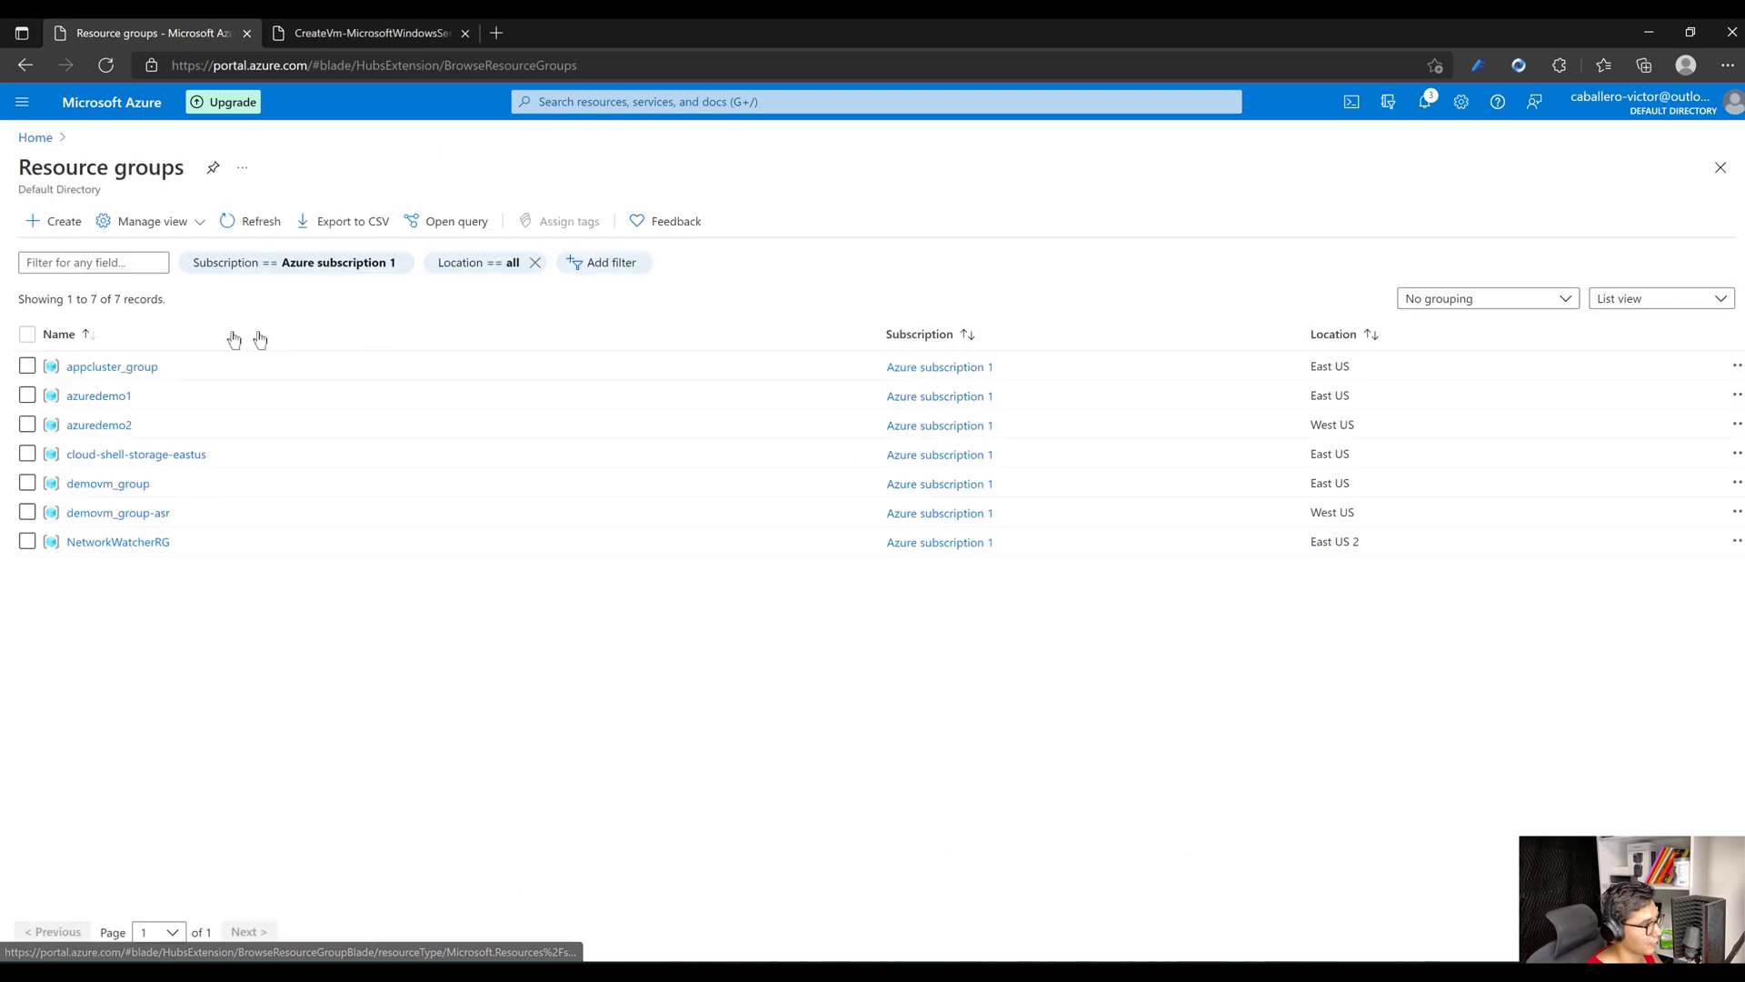
{"action": "left_click", "coordinate": [78, 400]}
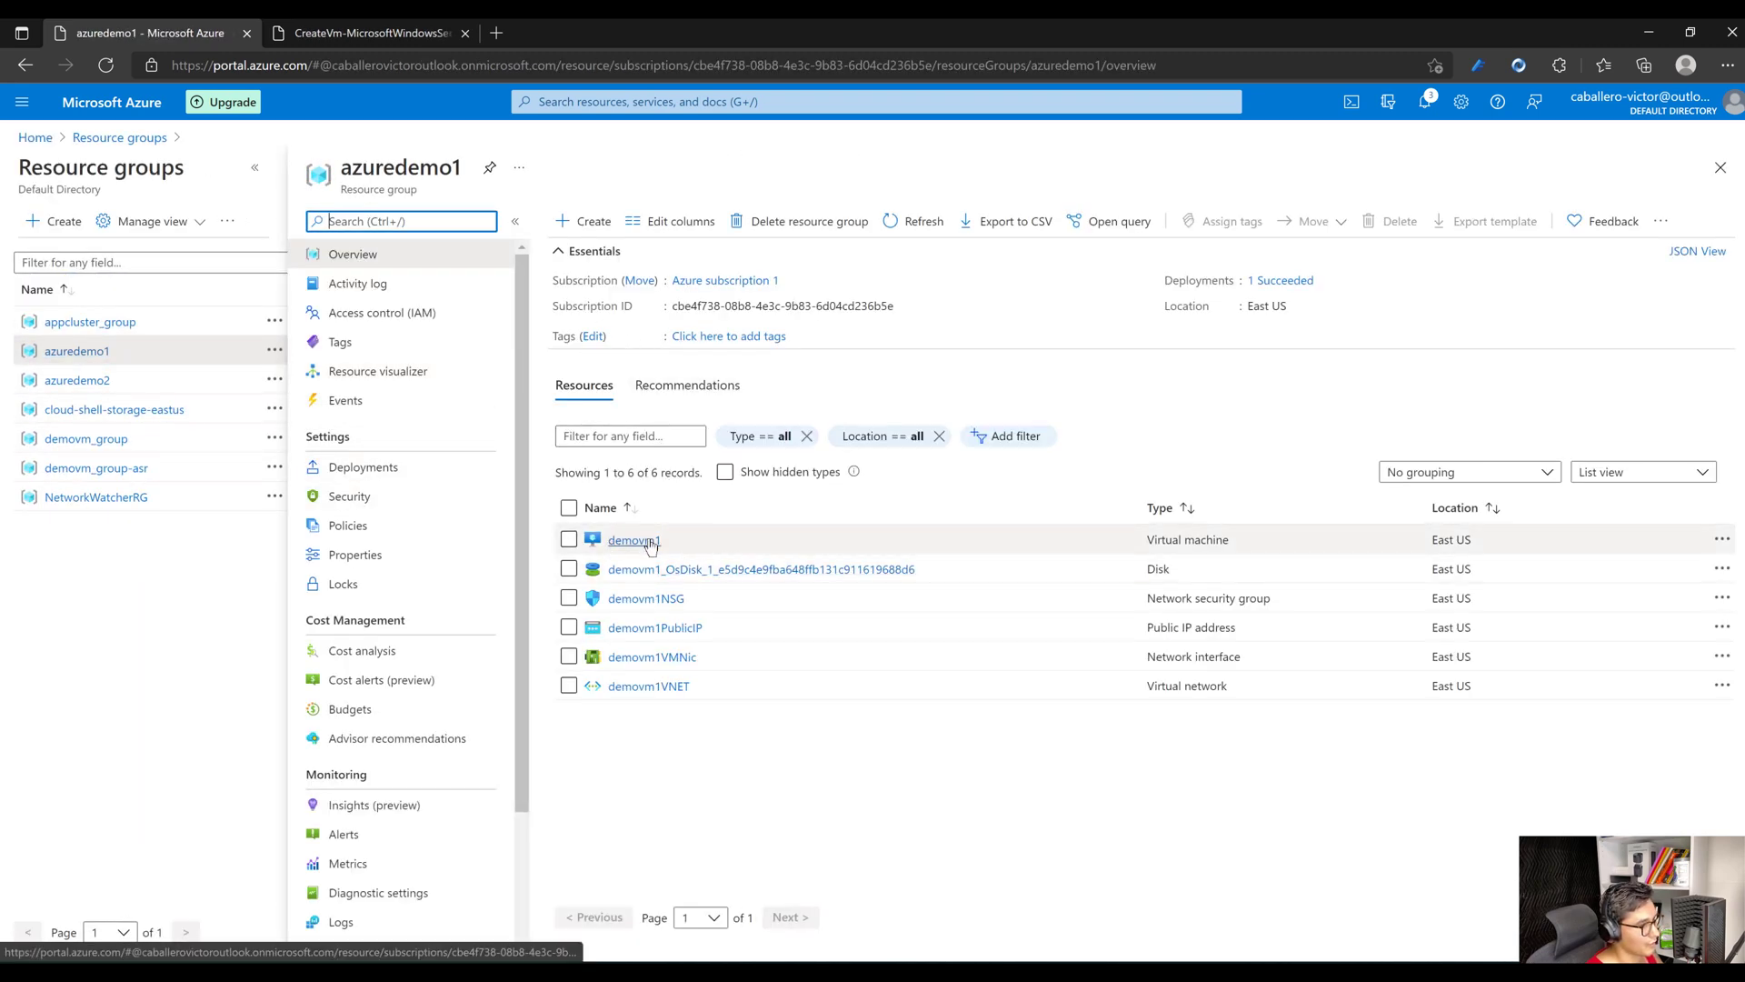
{"action": "left_click", "coordinate": [650, 544]}
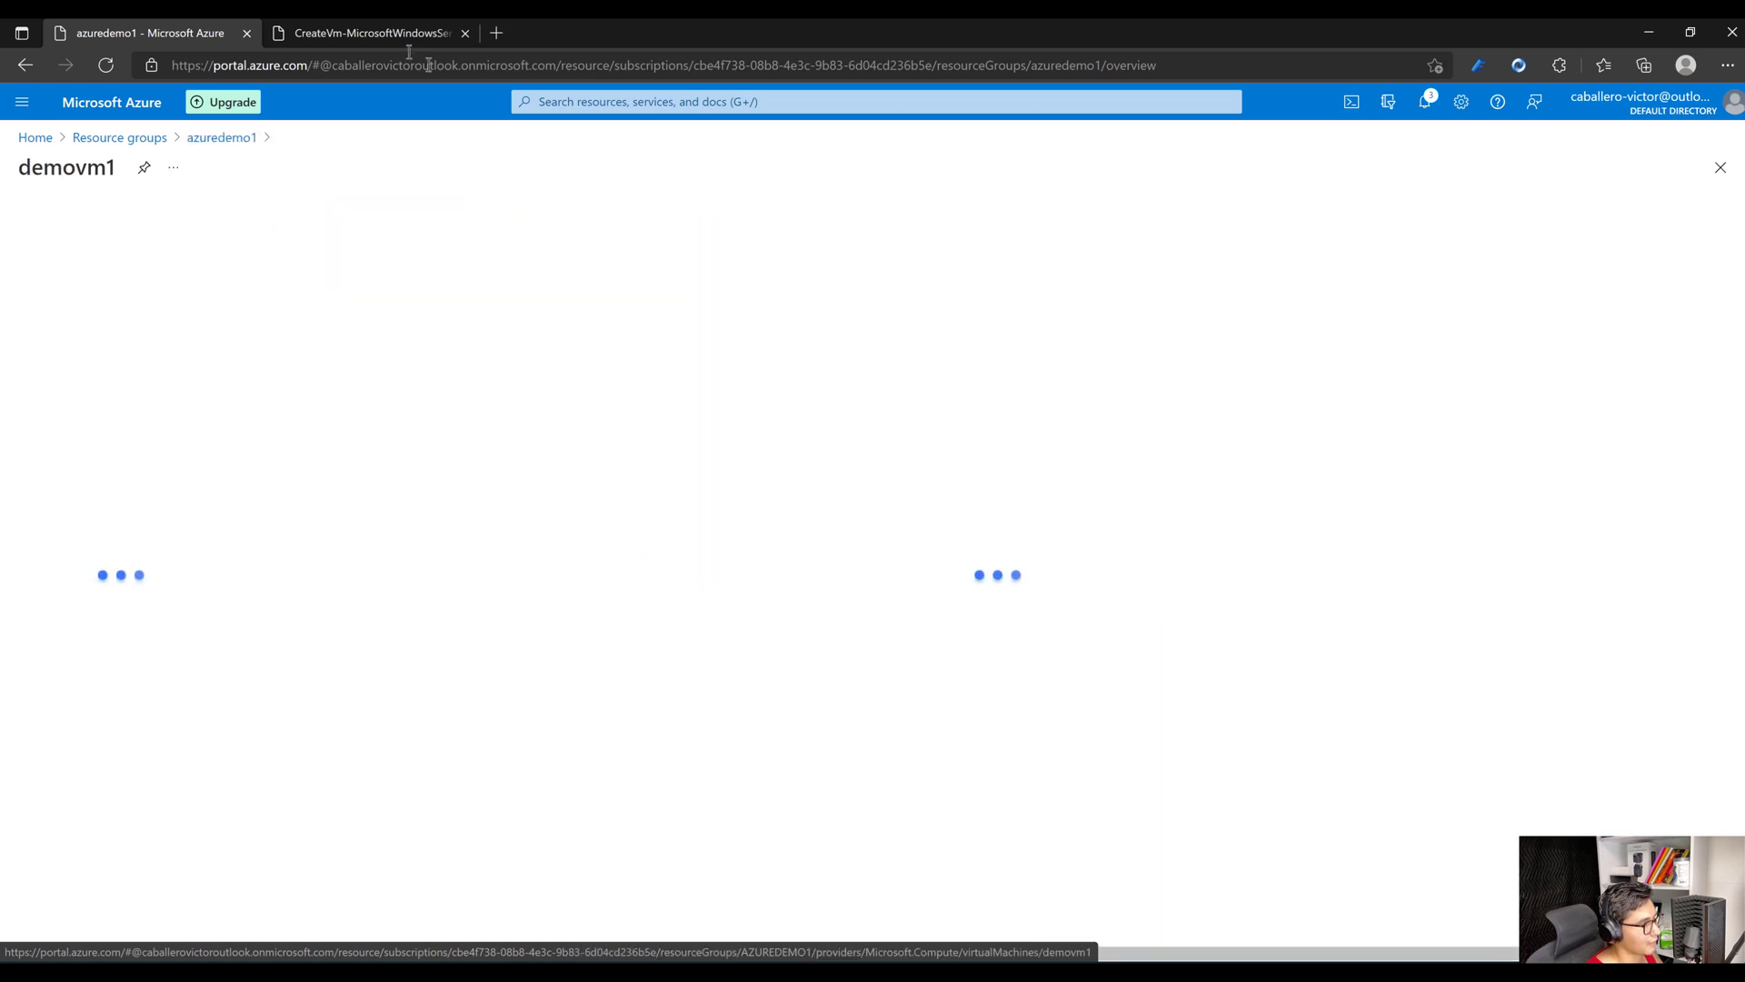
{"action": "left_click", "coordinate": [402, 36]}
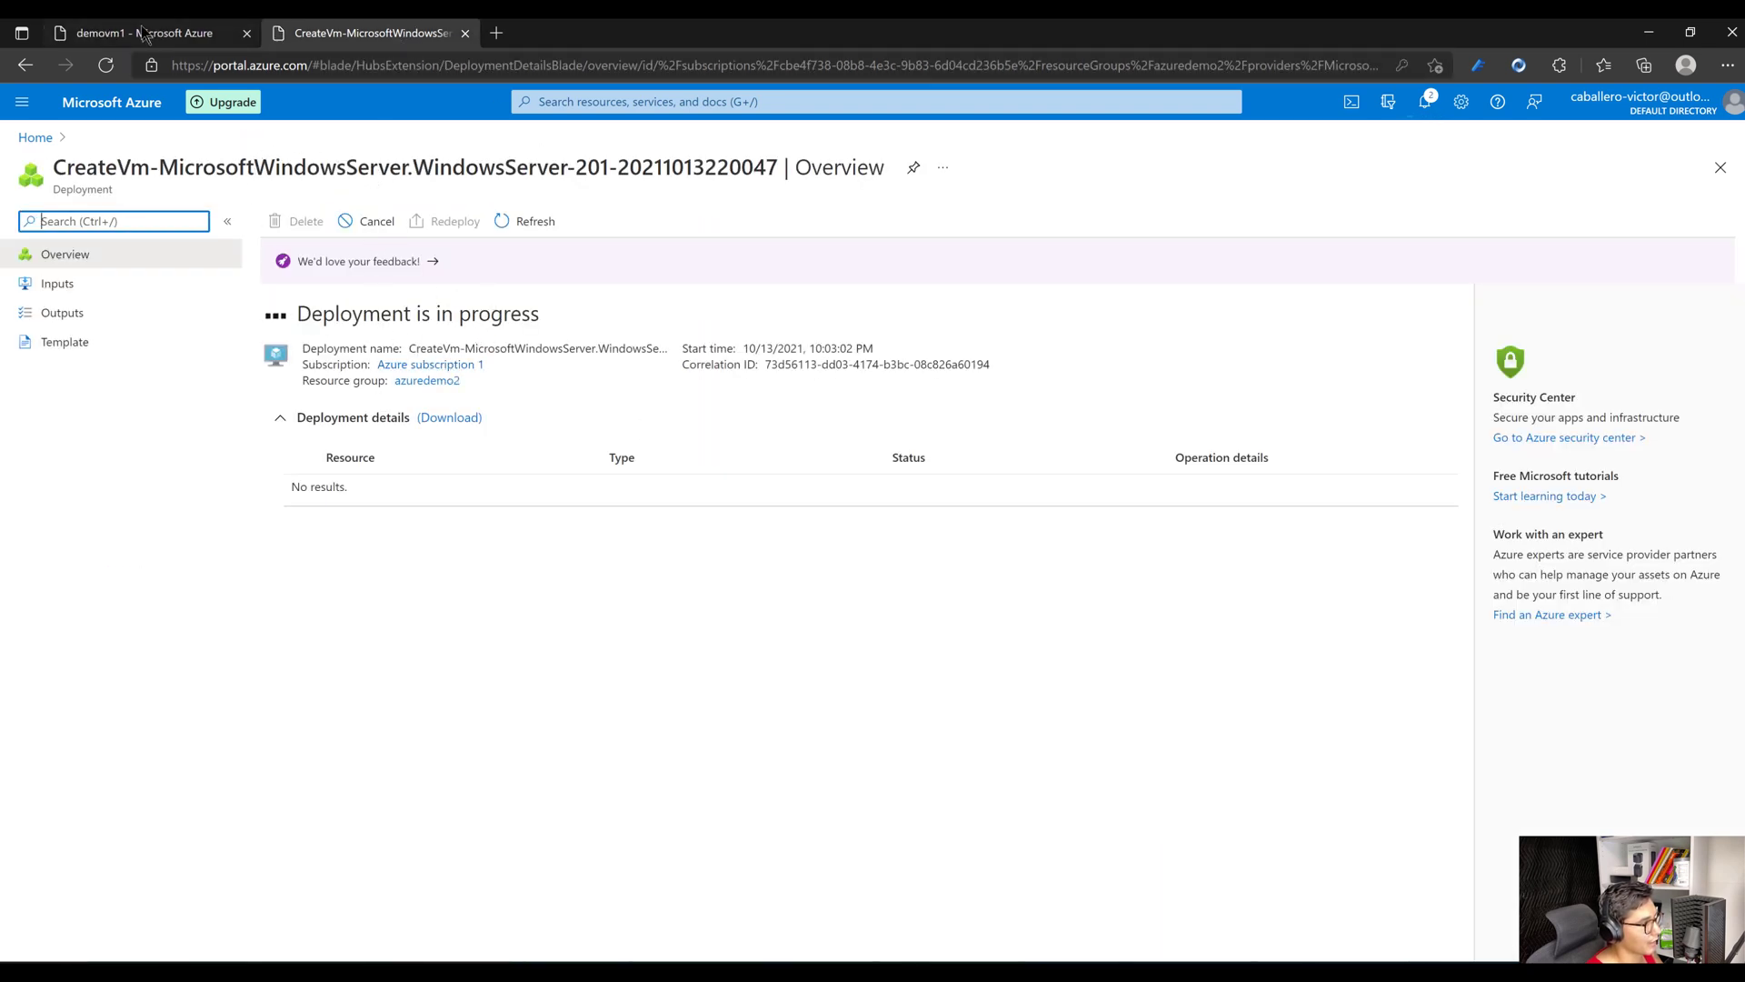
{"action": "key", "text": "ctrl+shift+Tab"}
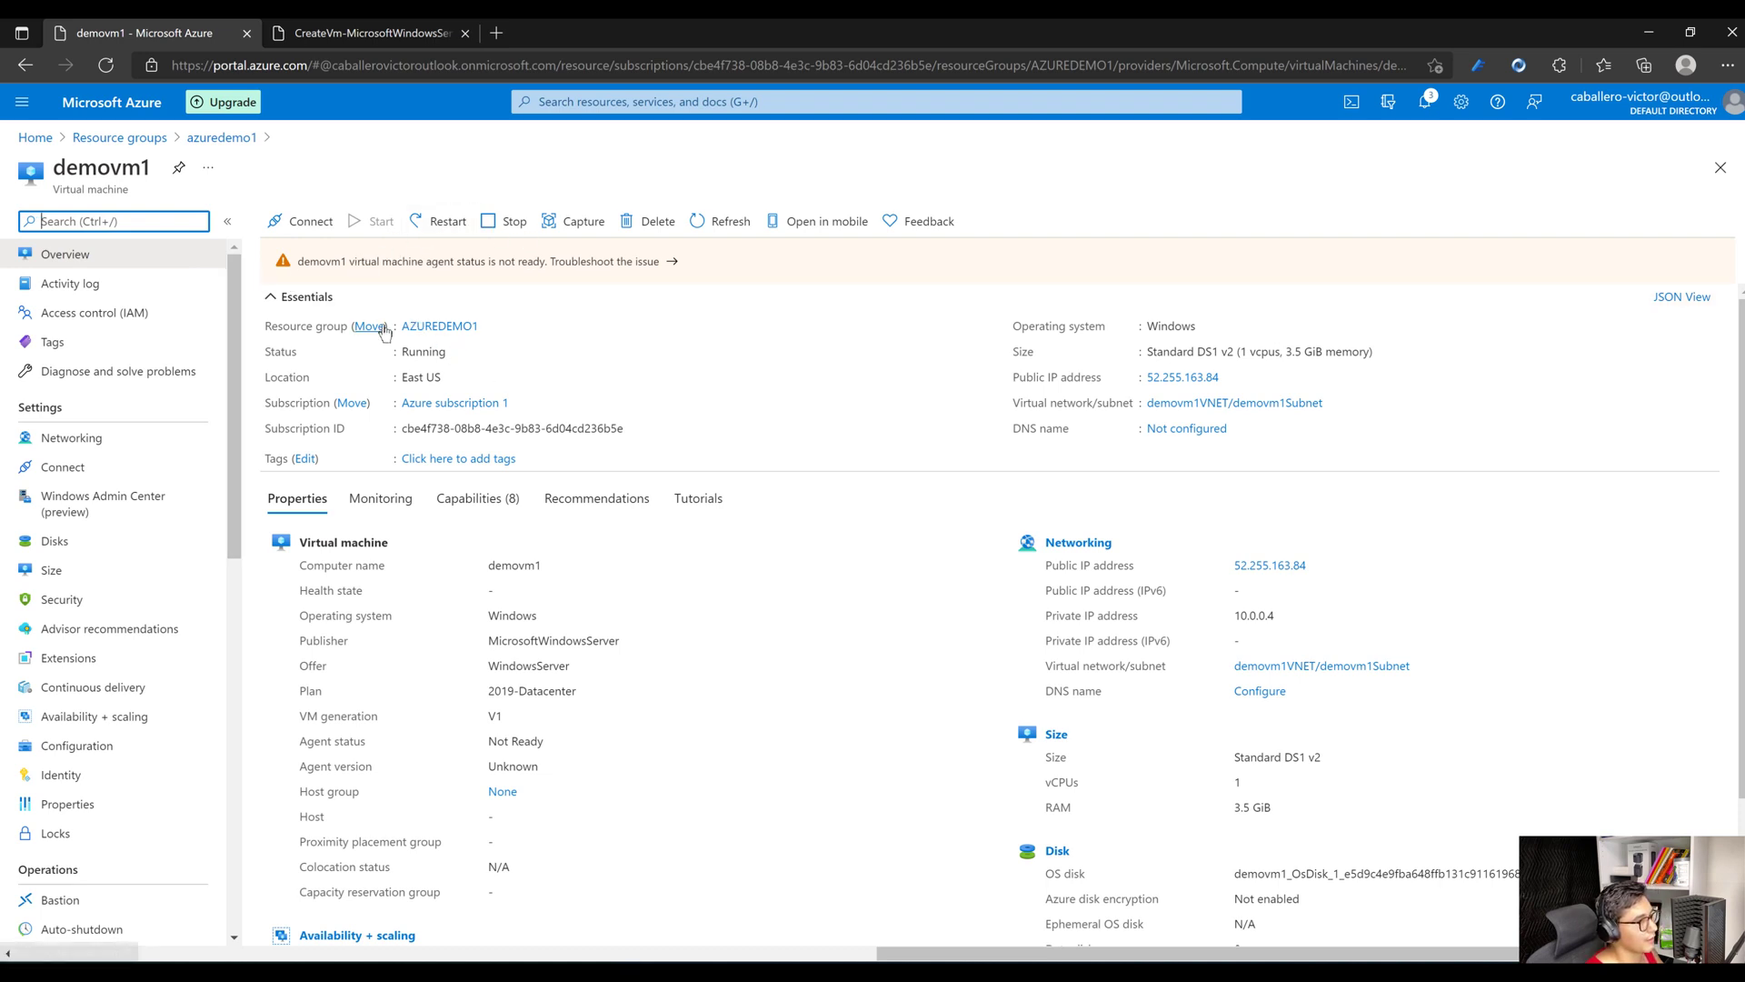
Download the RDP file for demovm1's public IP address, open it and accept the connection to the unknown publisher.
{"action": "left_click", "coordinate": [310, 224]}
{"action": "left_click", "coordinate": [313, 266]}
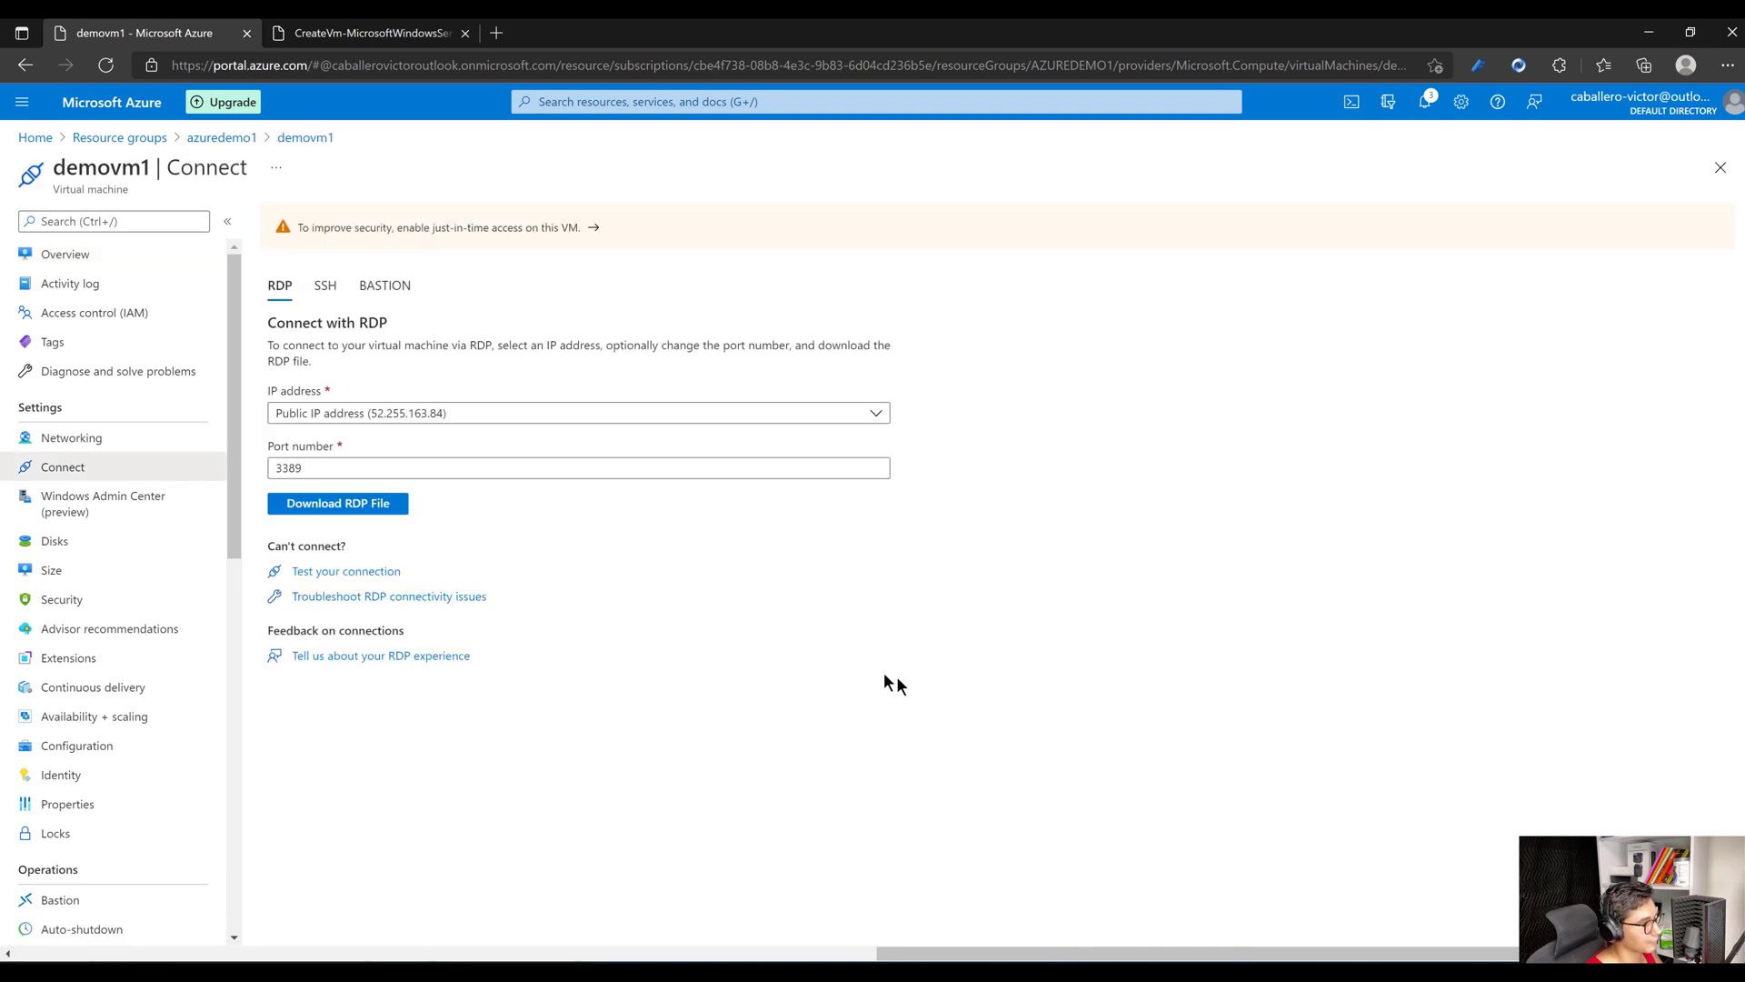
{"action": "left_click", "coordinate": [409, 515]}
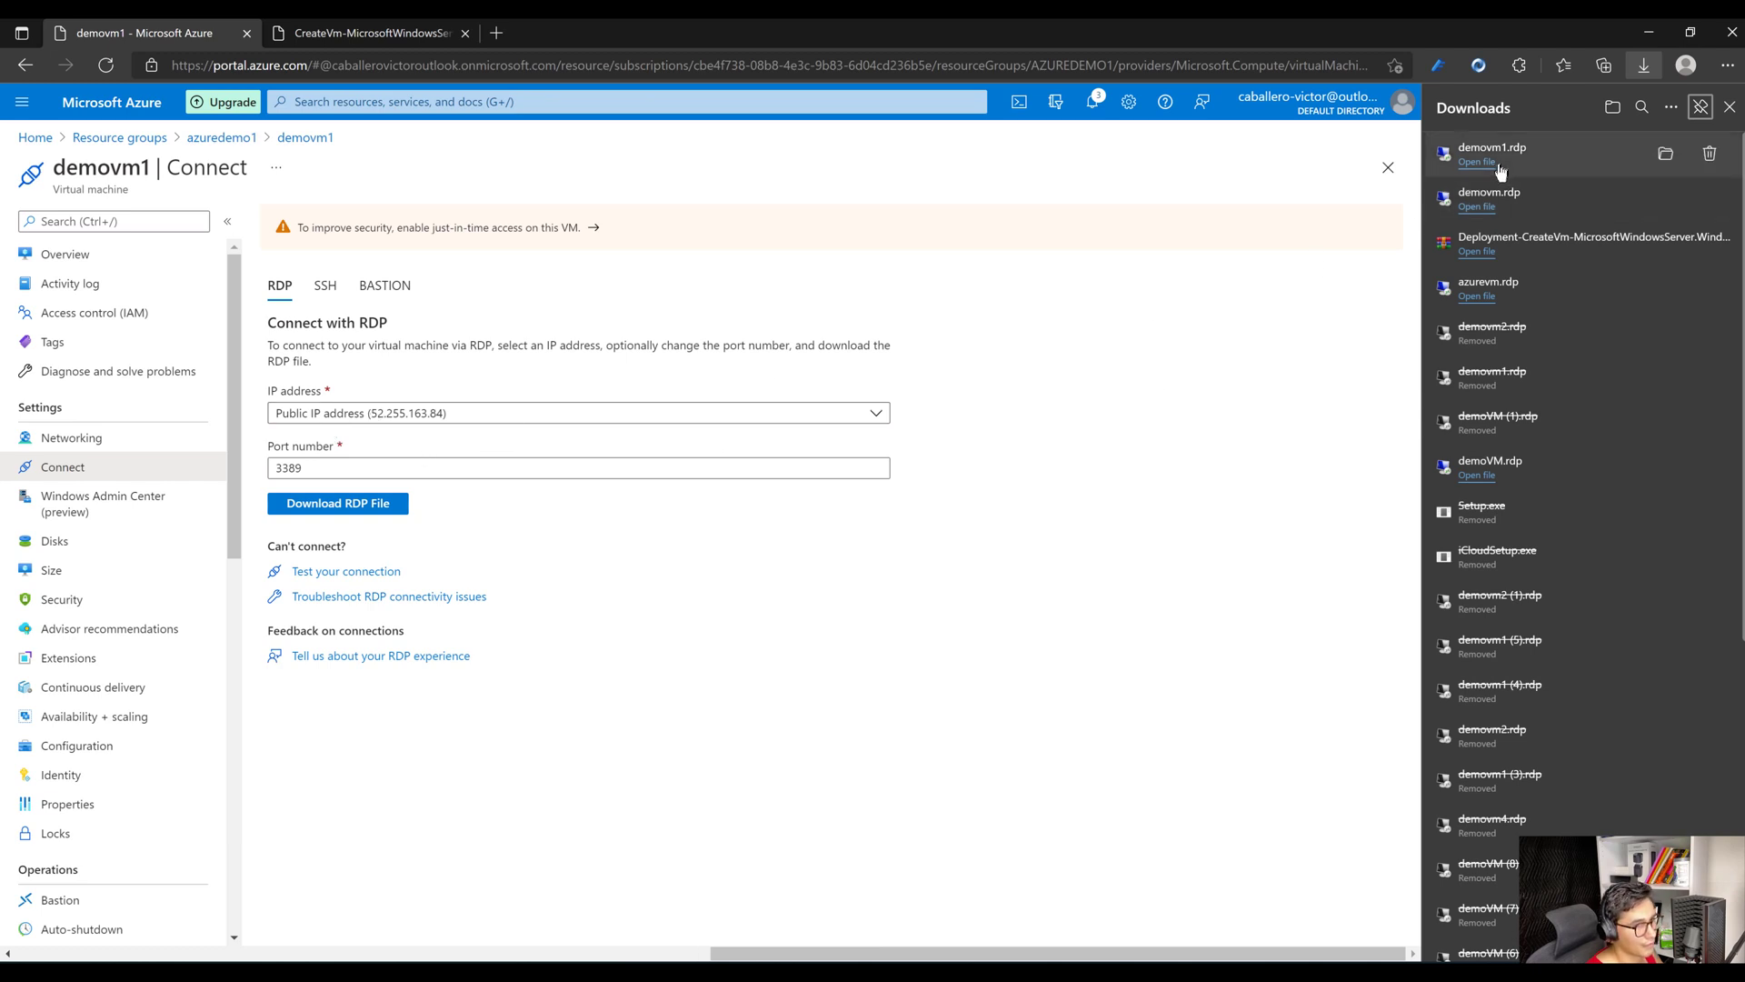
{"action": "left_click", "coordinate": [1493, 165]}
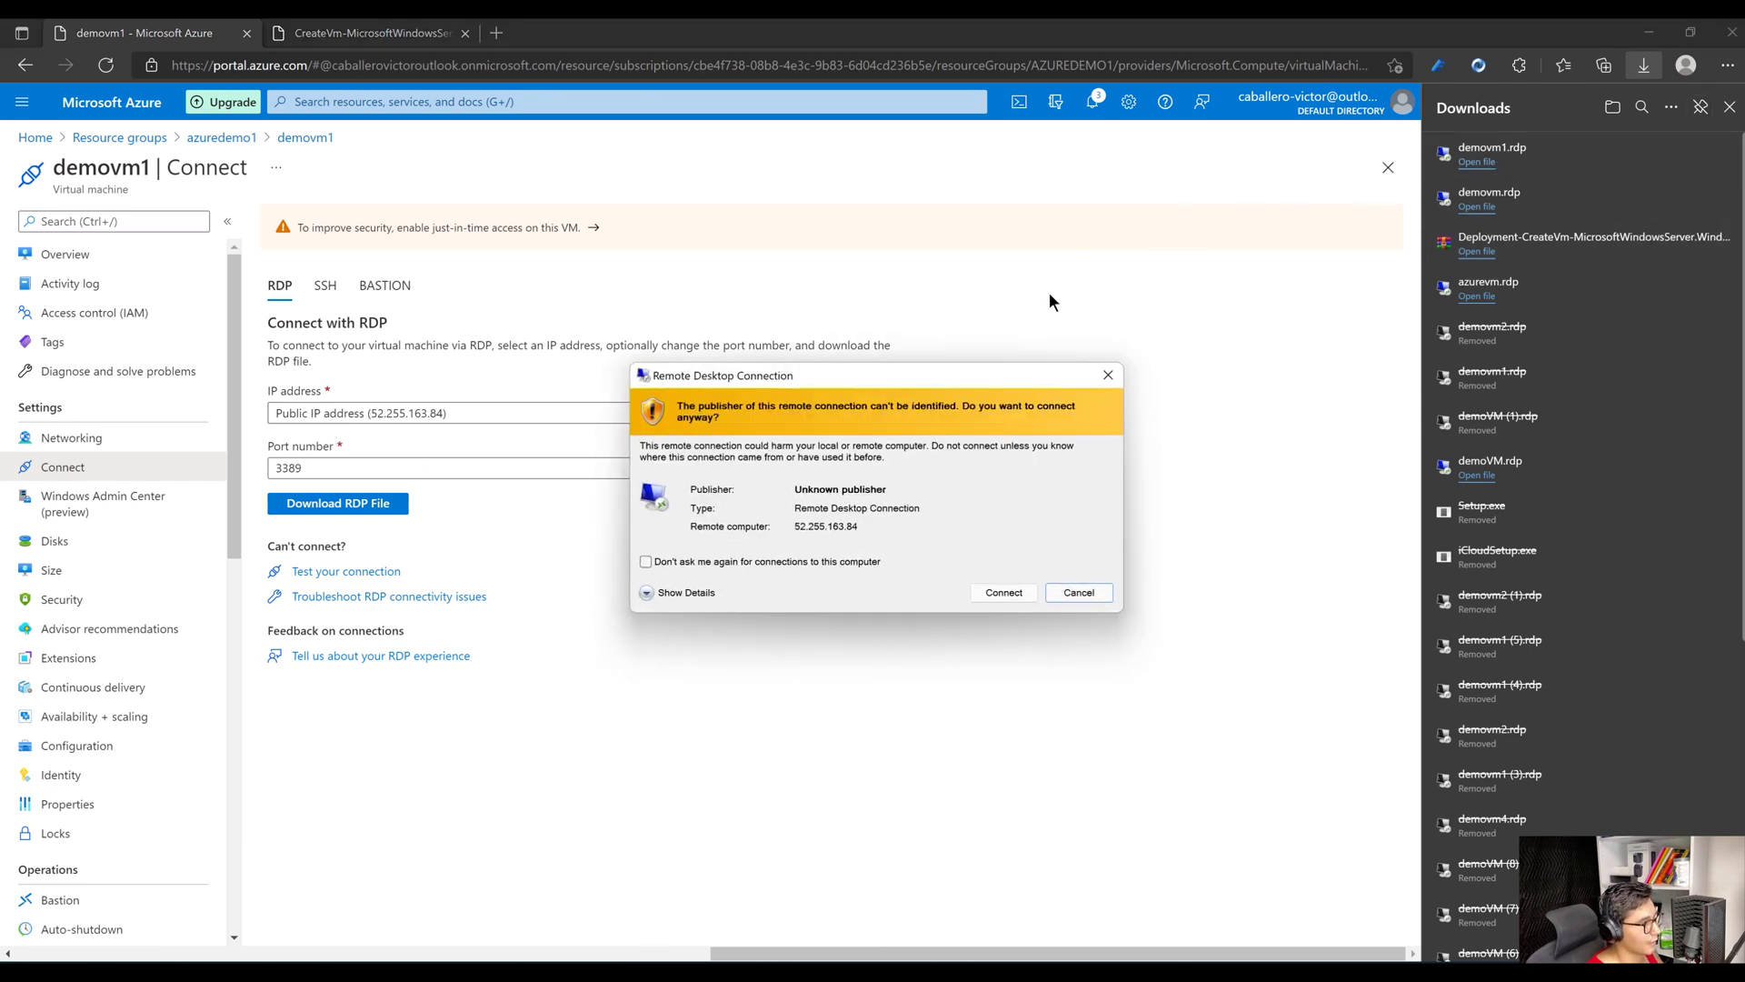
{"action": "left_click", "coordinate": [993, 596]}
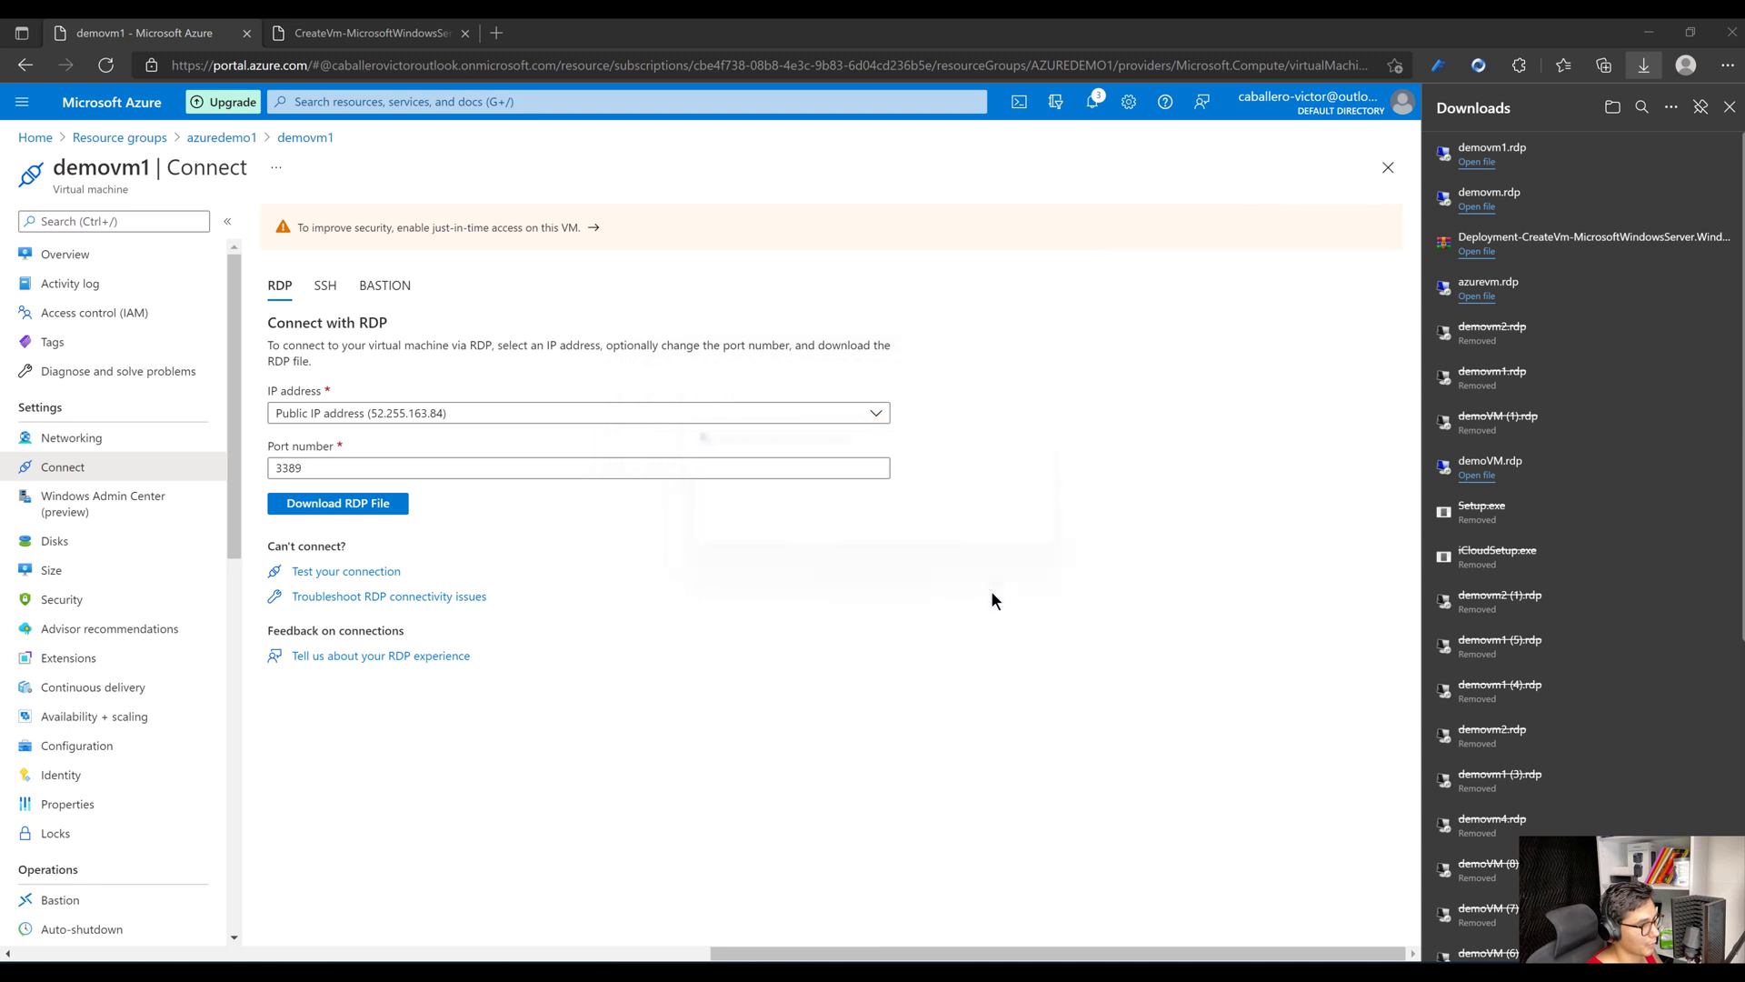
Sign in to demovm1 with a different account, azureuser and its account password, and trust the certificate for all future connections.
{"action": "left_click", "coordinate": [718, 593]}
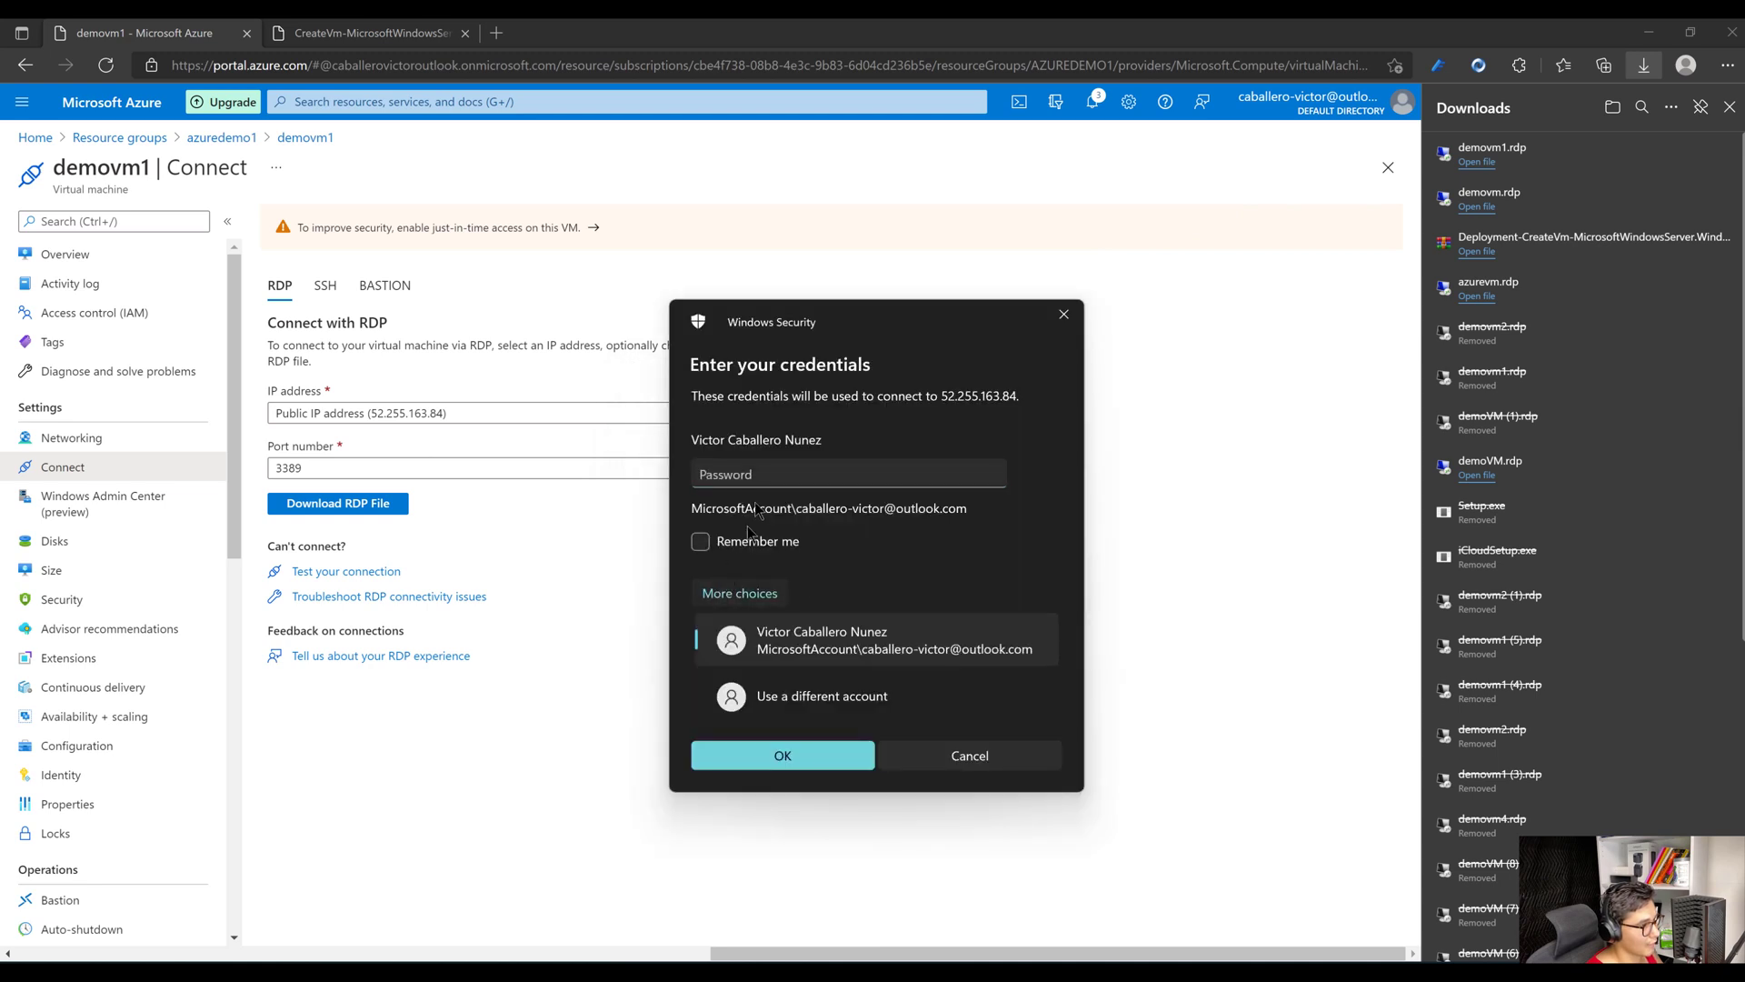
{"action": "left_click", "coordinate": [778, 695]}
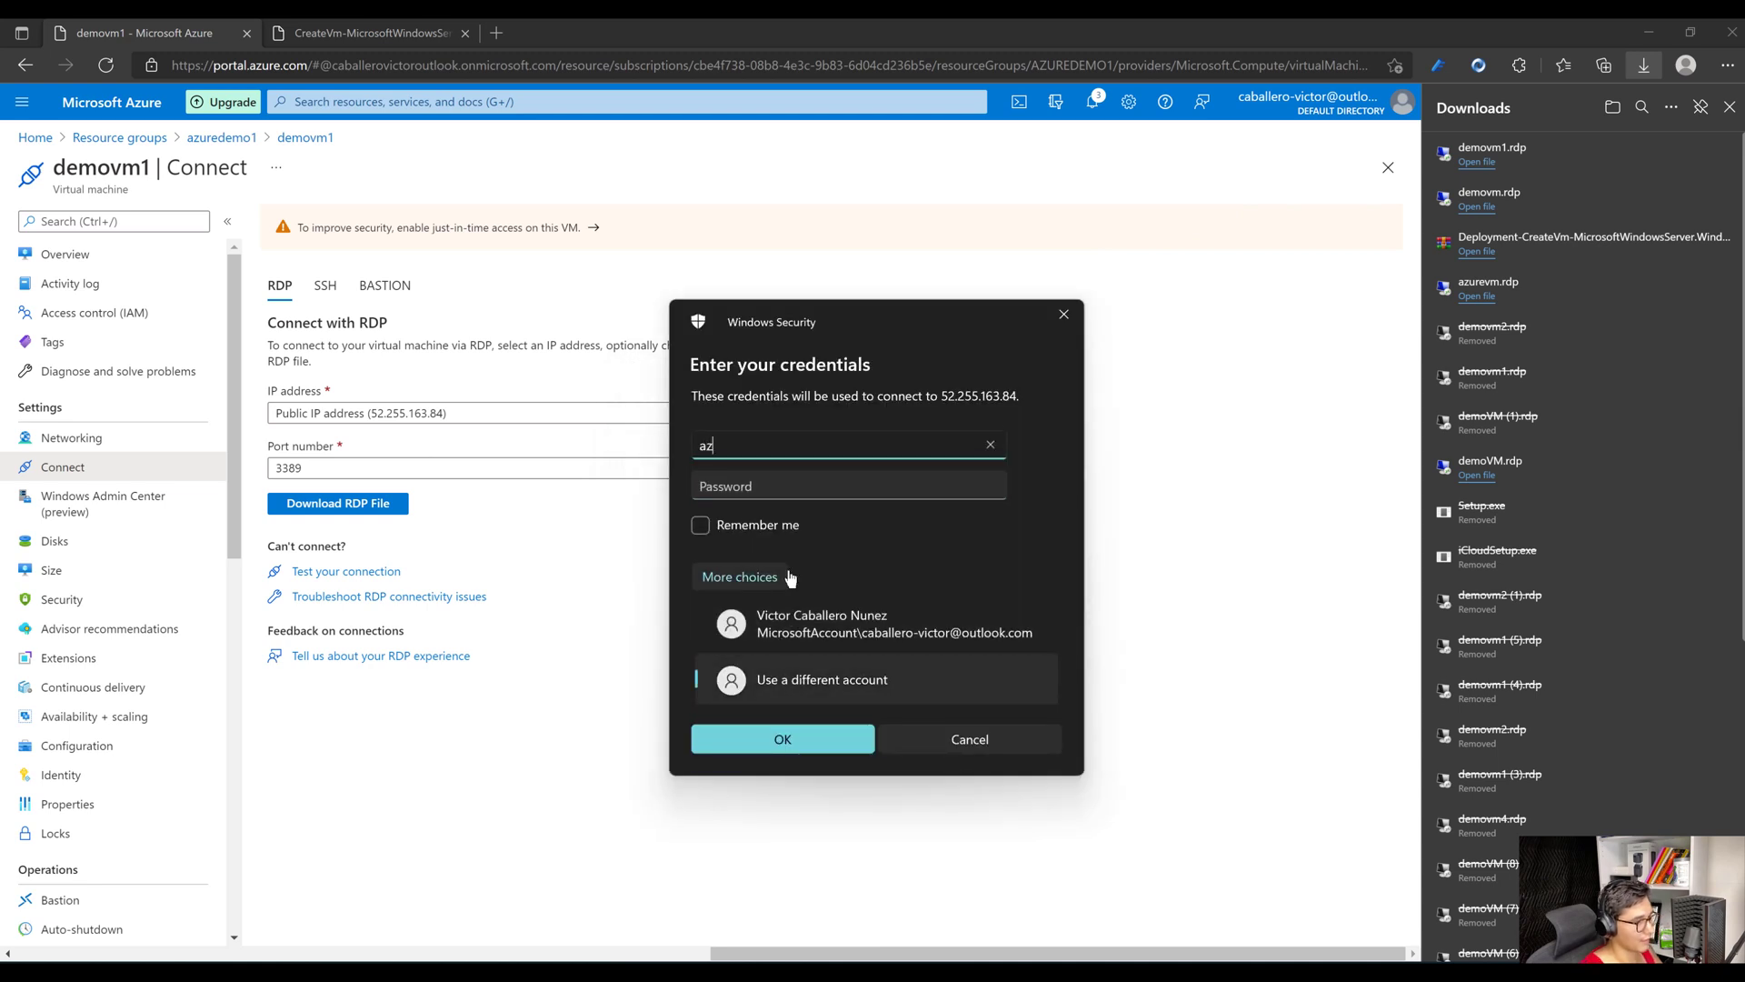
{"action": "key", "text": "Tab"}
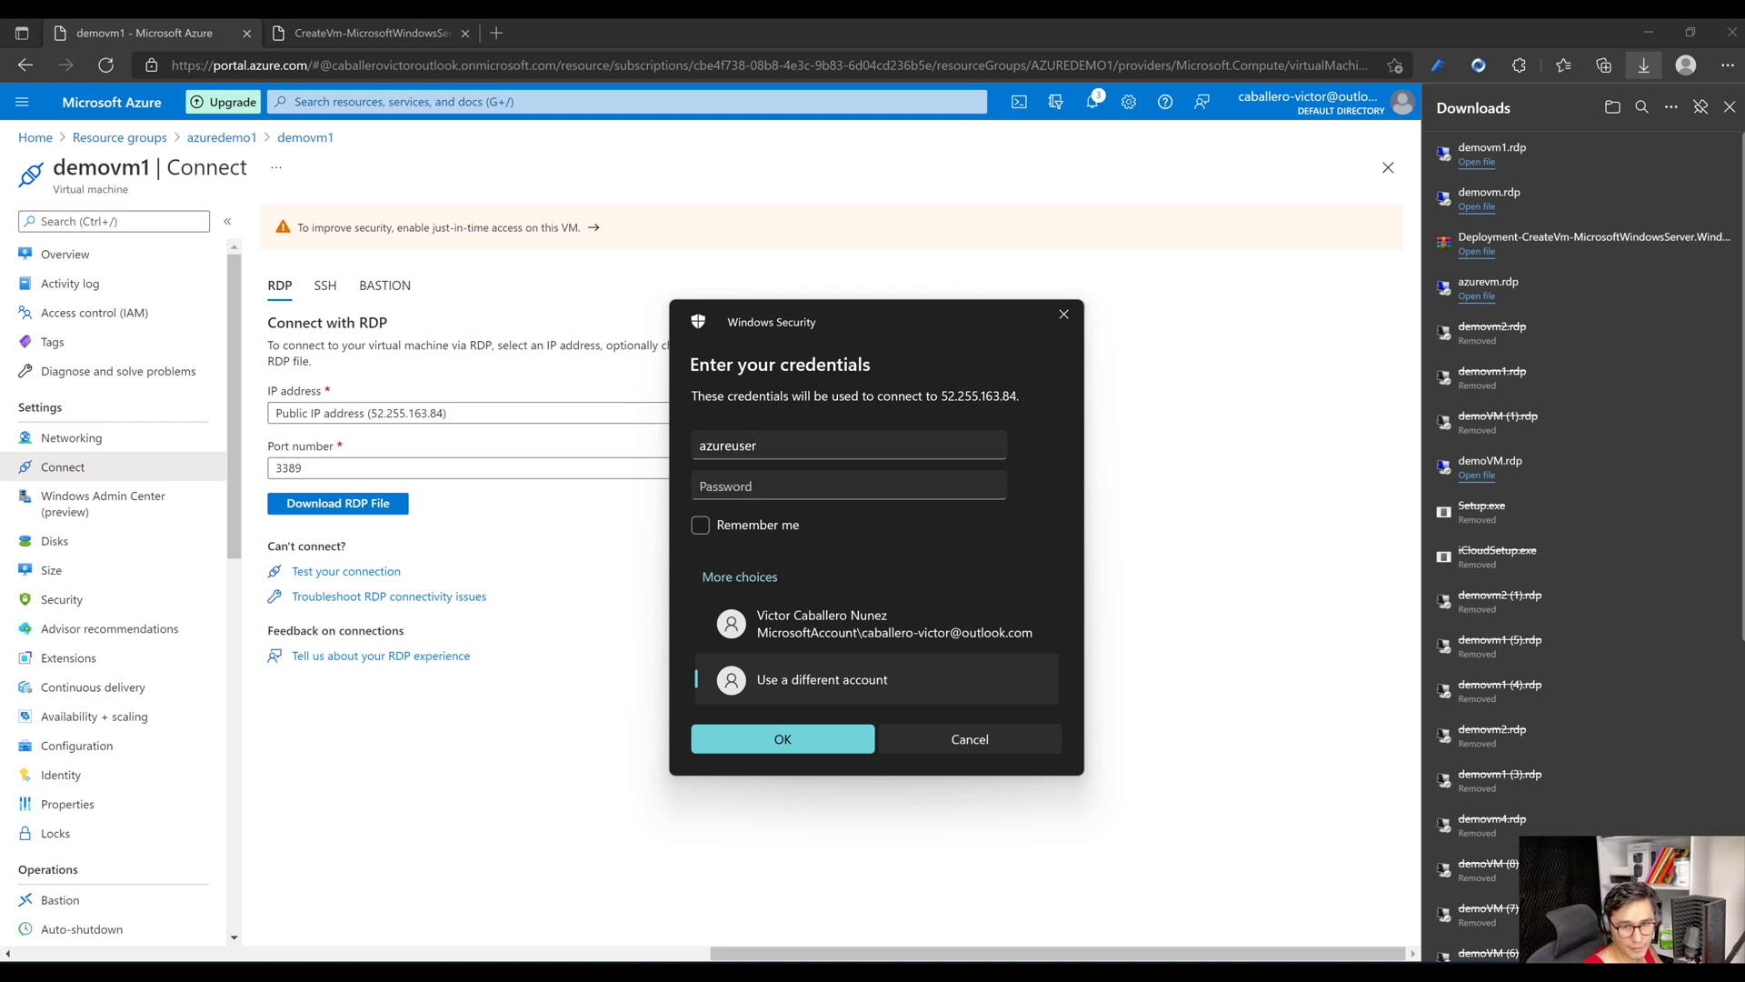
{"action": "left_click", "coordinate": [769, 490]}
{"action": "key", "text": "ctrl+v"}
{"action": "left_click", "coordinate": [793, 739]}
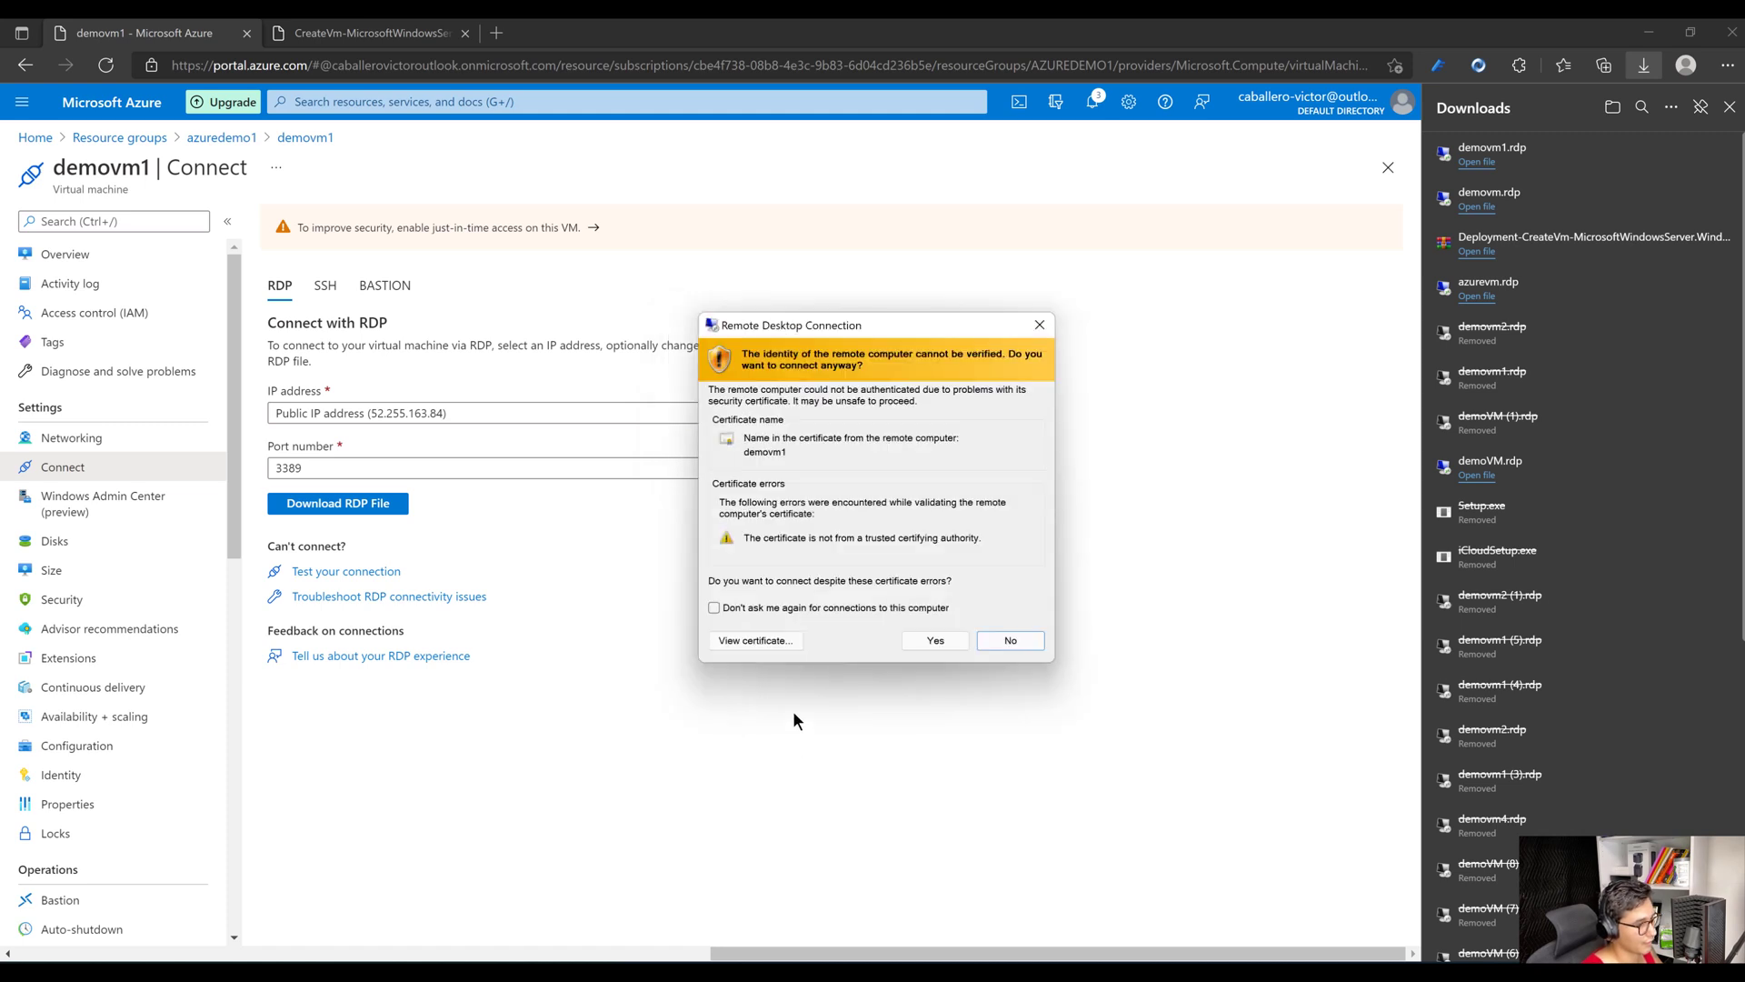
{"action": "left_click", "coordinate": [823, 608]}
{"action": "left_click", "coordinate": [936, 640]}
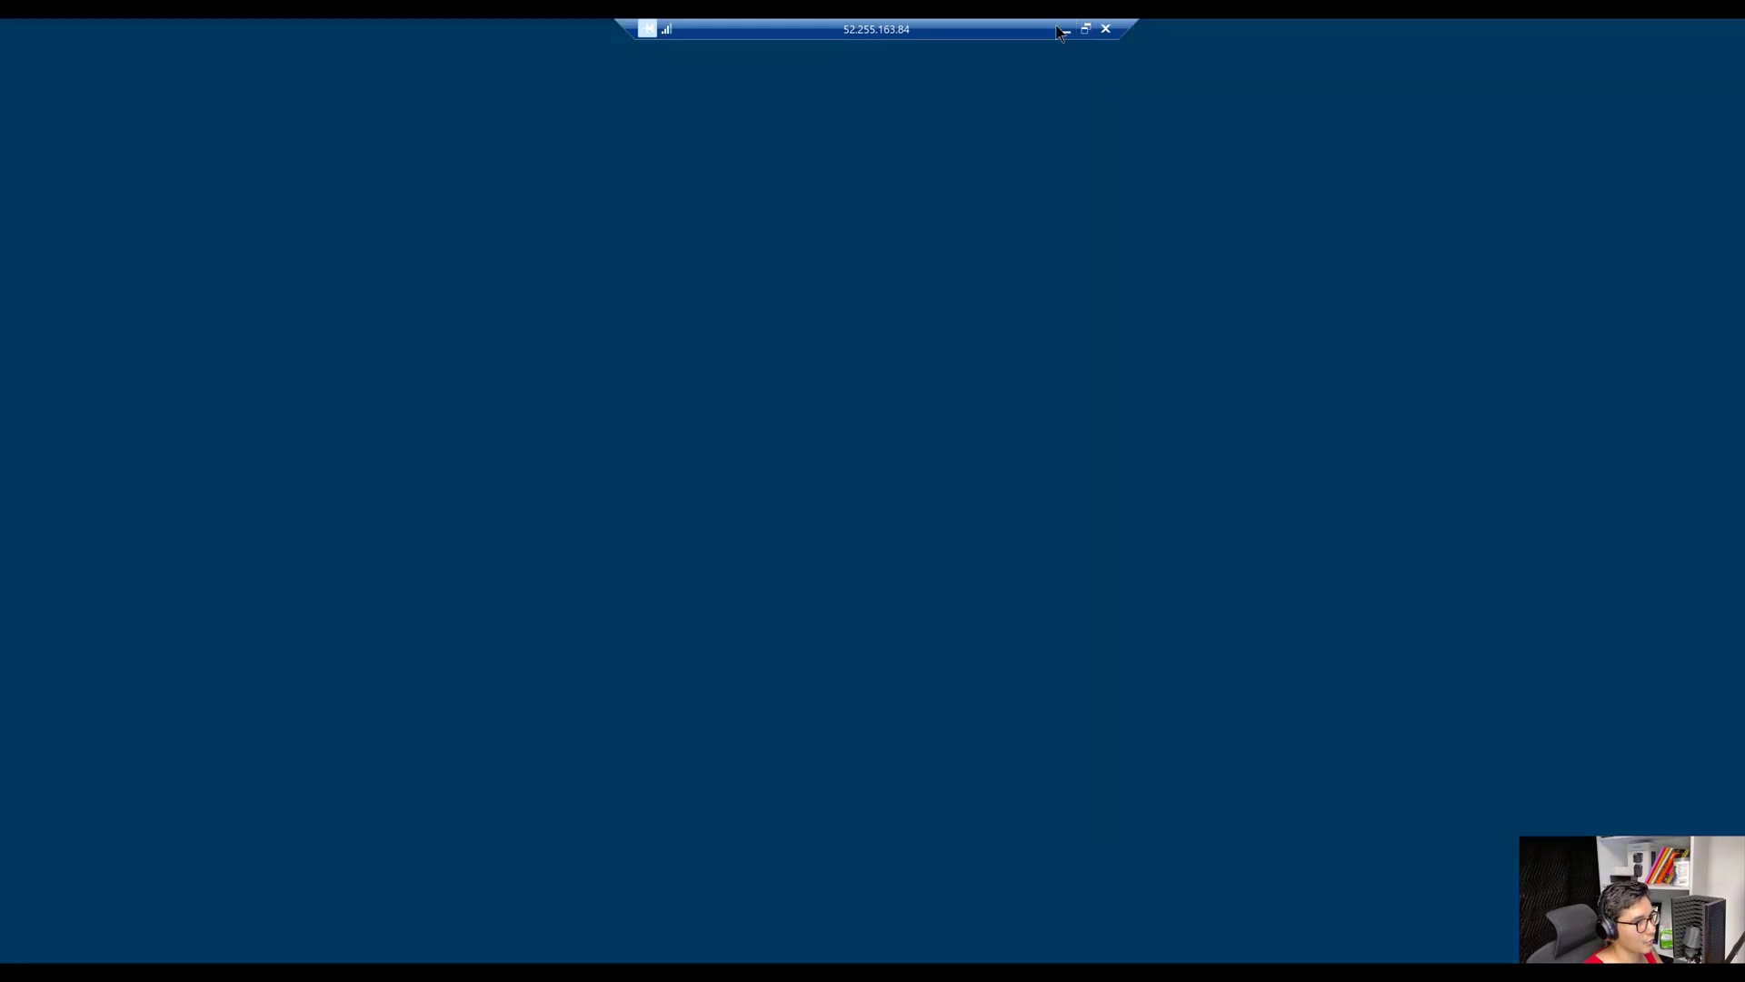
Minimise the demovm1 remote session, check the demovm2 deployment progress twice and close the browser's downloads list.
{"action": "left_click", "coordinate": [1064, 30]}
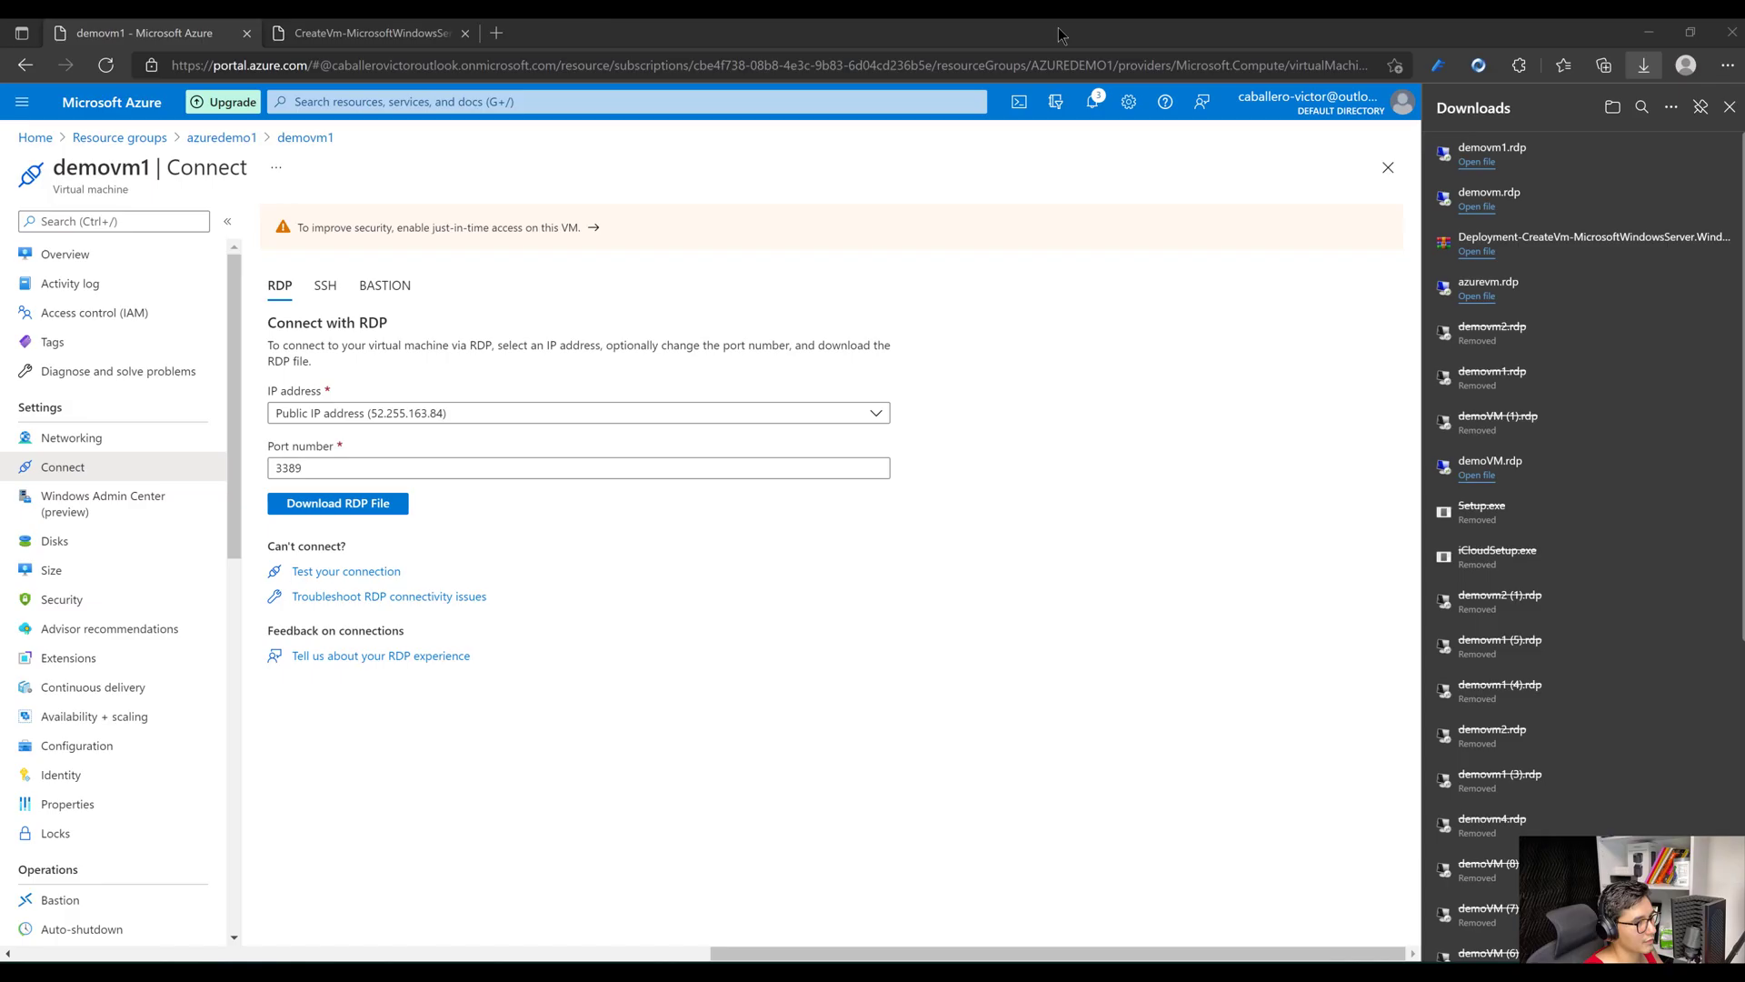
{"action": "left_click", "coordinate": [367, 29]}
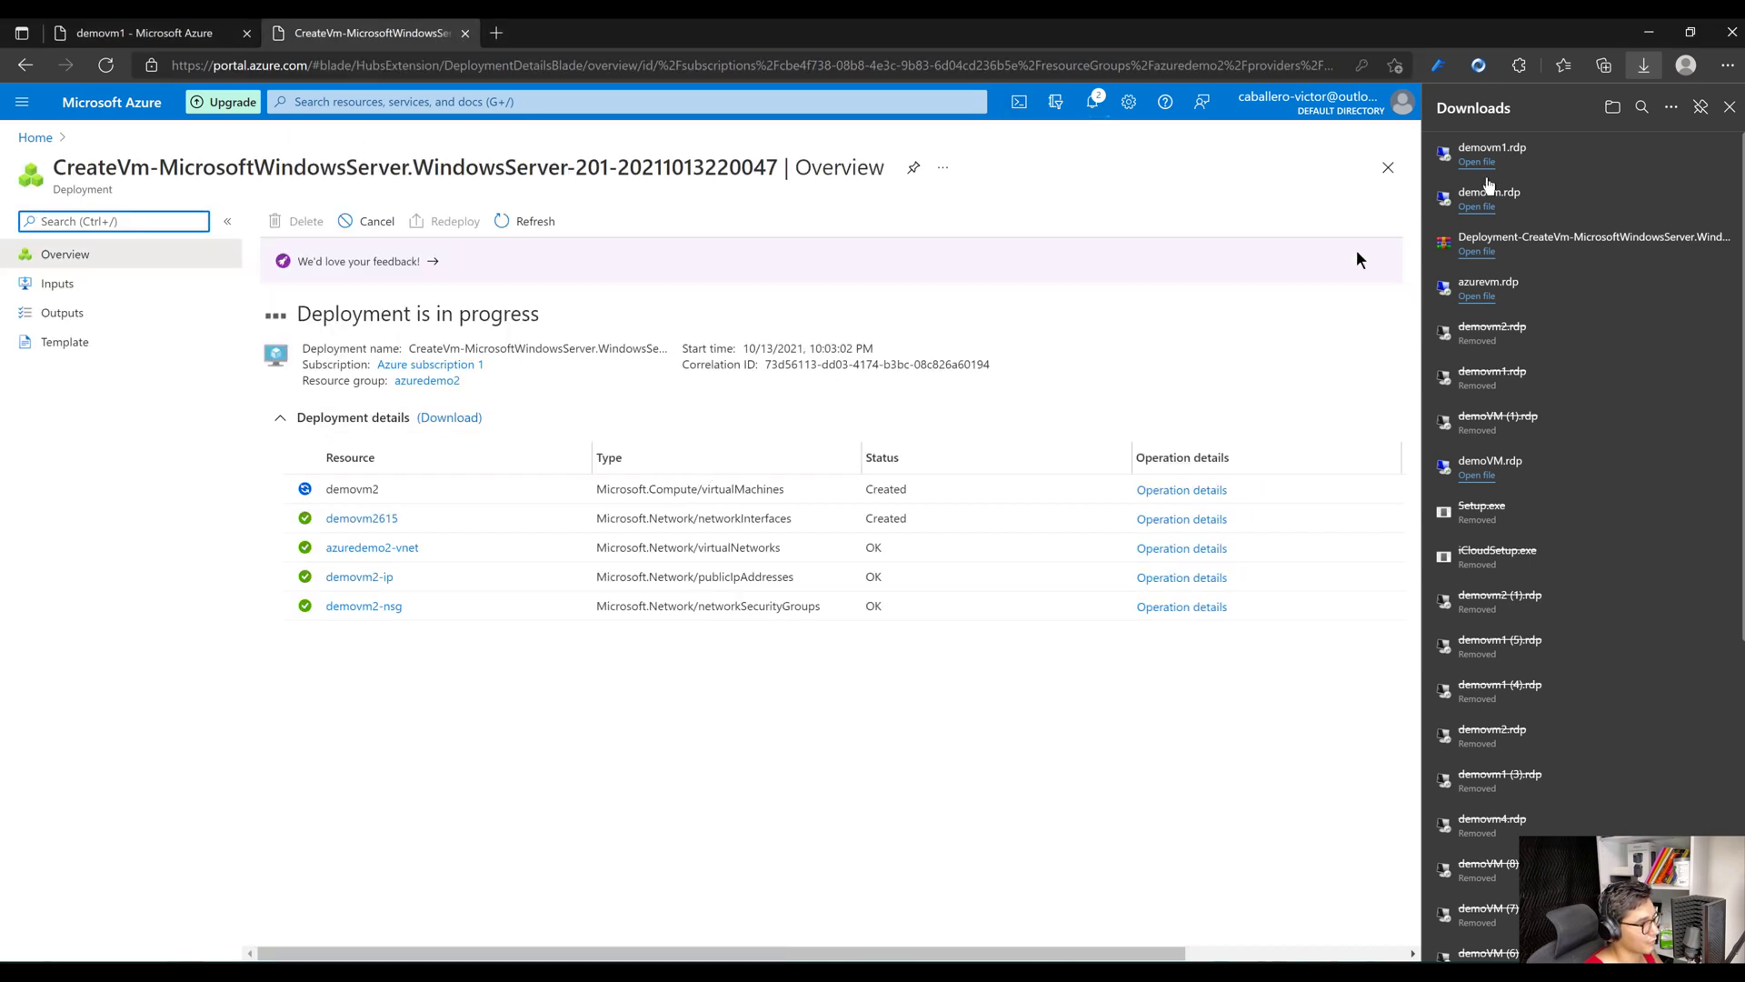
{"action": "left_click", "coordinate": [1727, 109]}
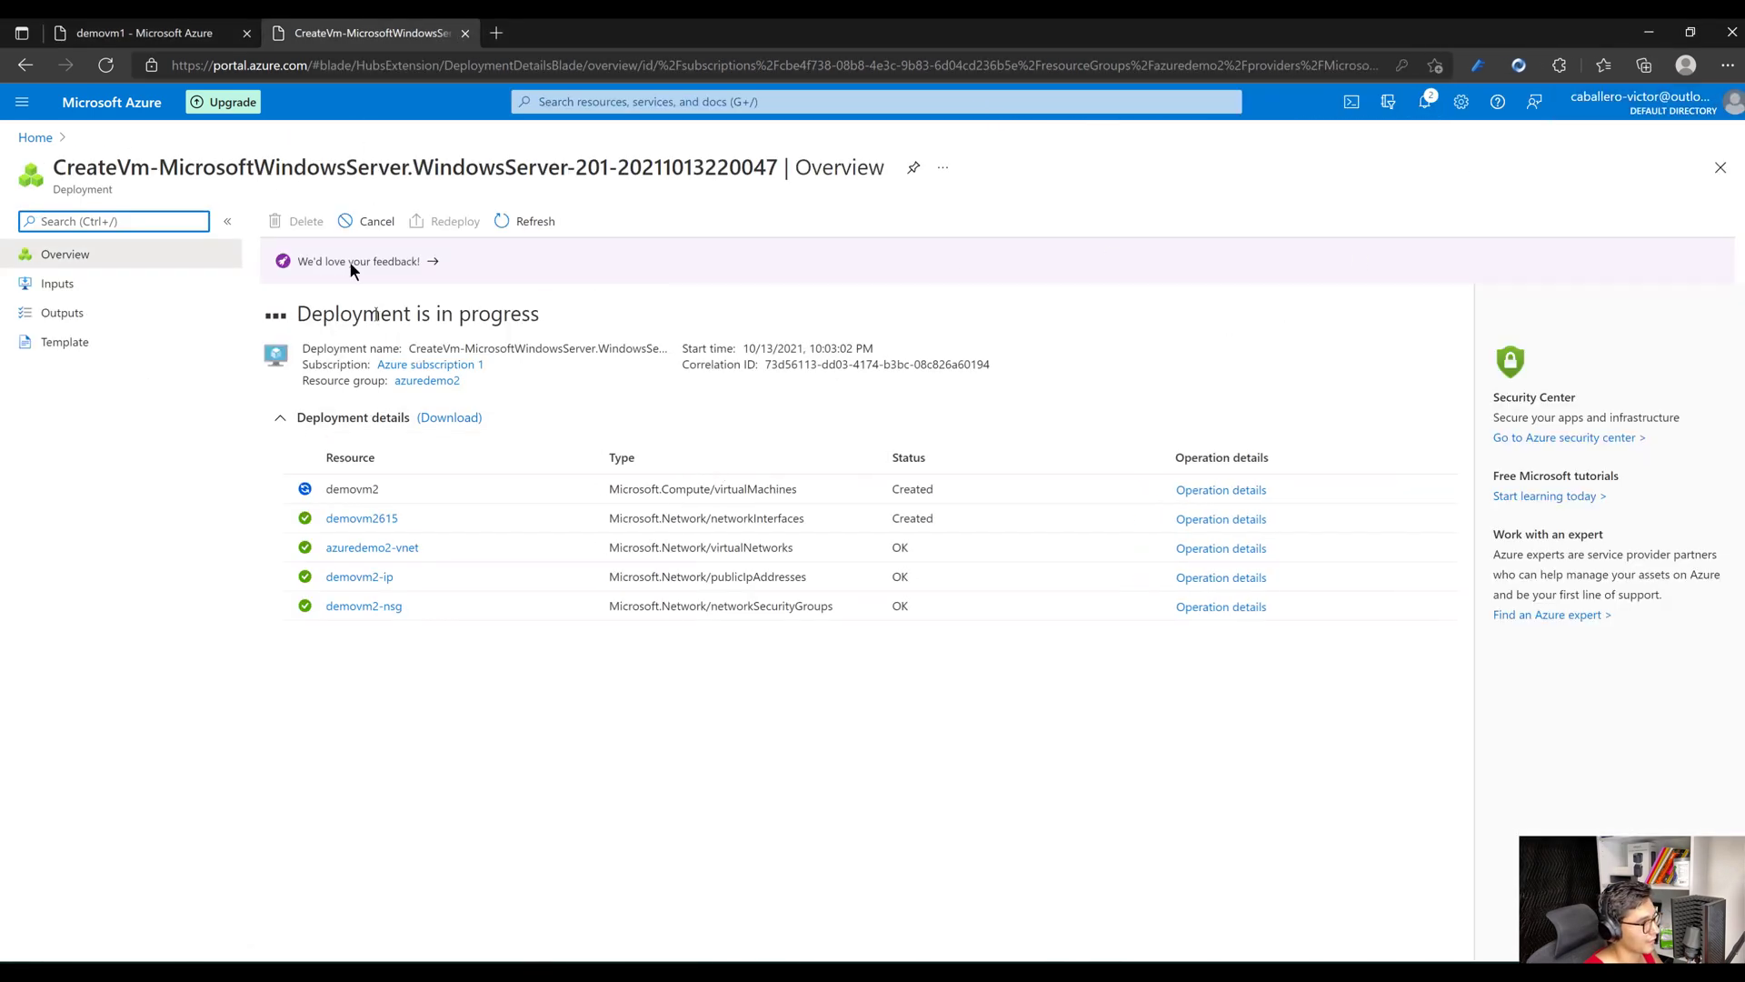
{"action": "left_click", "coordinate": [156, 38]}
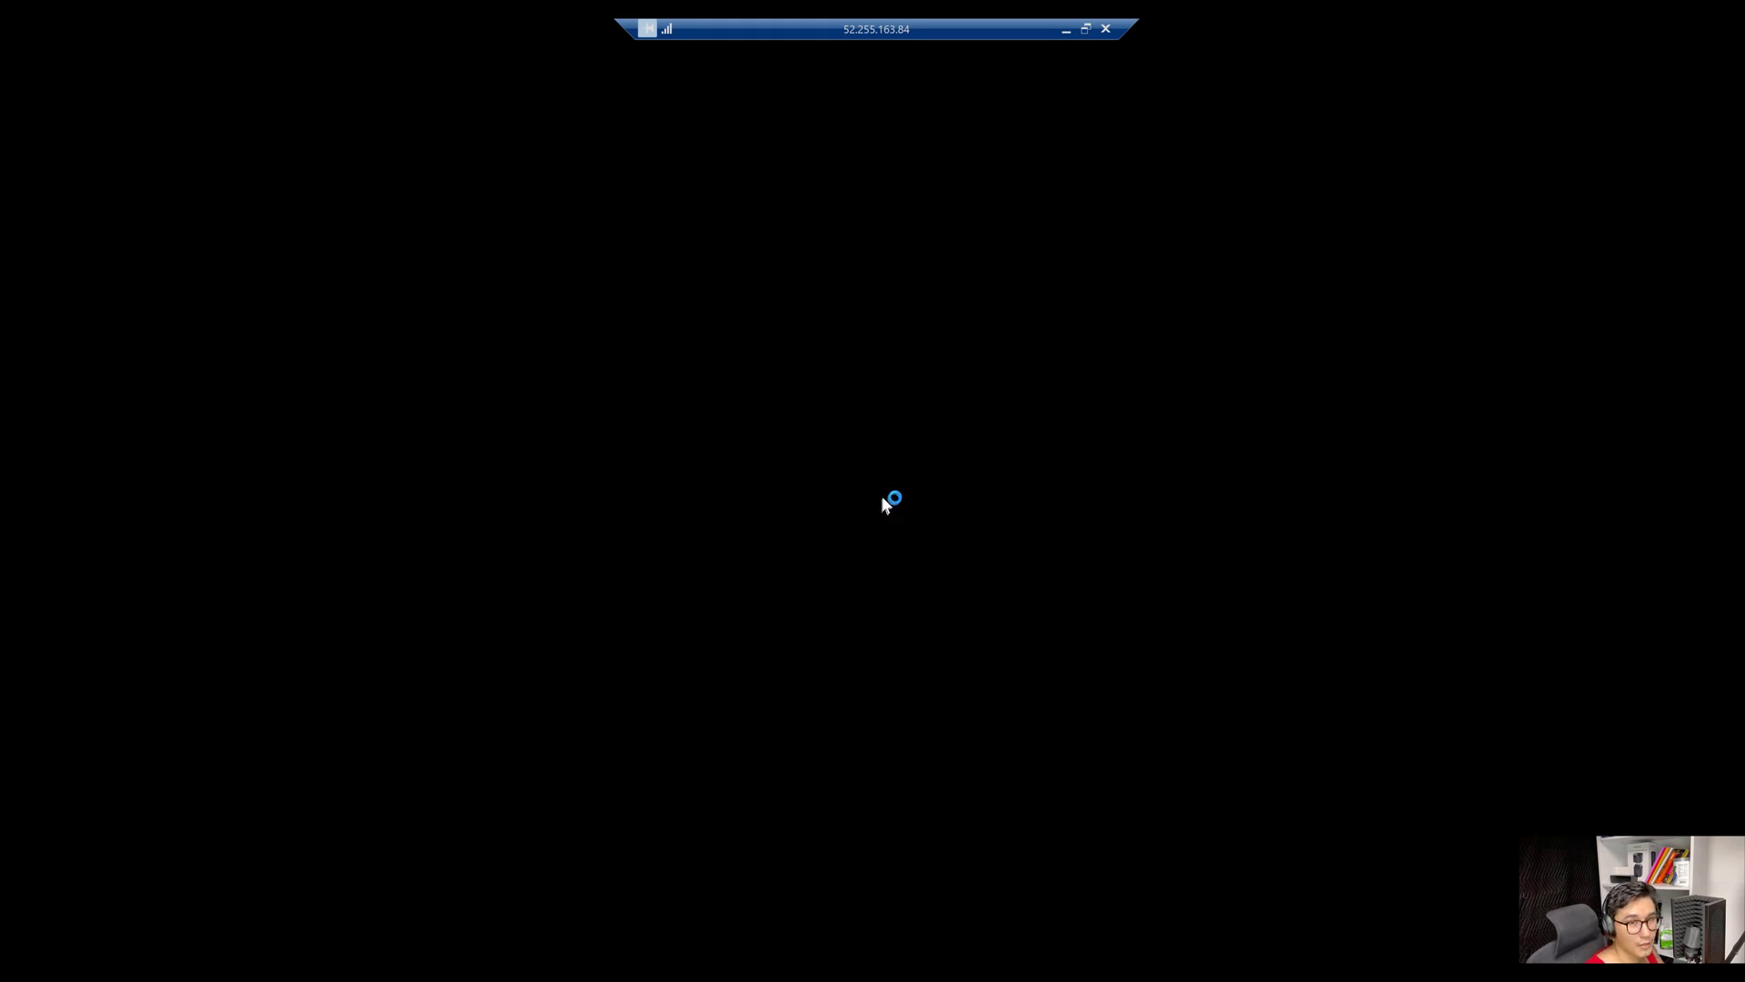
{"action": "left_click", "coordinate": [1066, 30]}
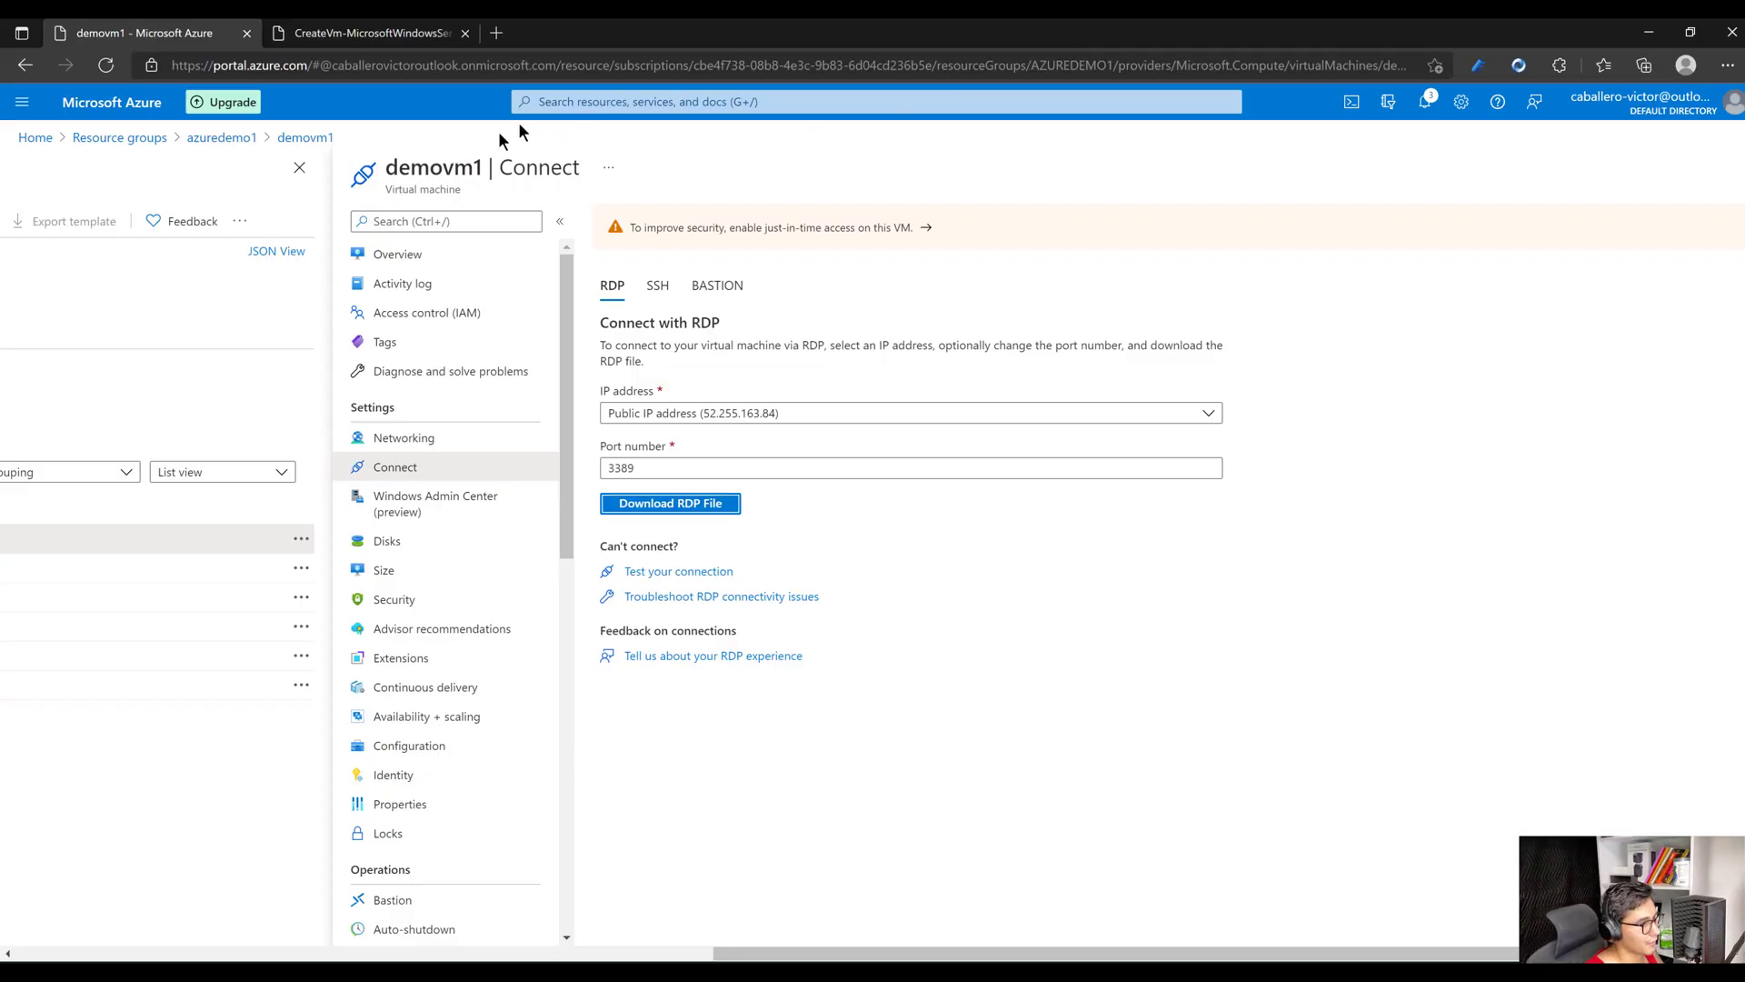
{"action": "left_click", "coordinate": [372, 34]}
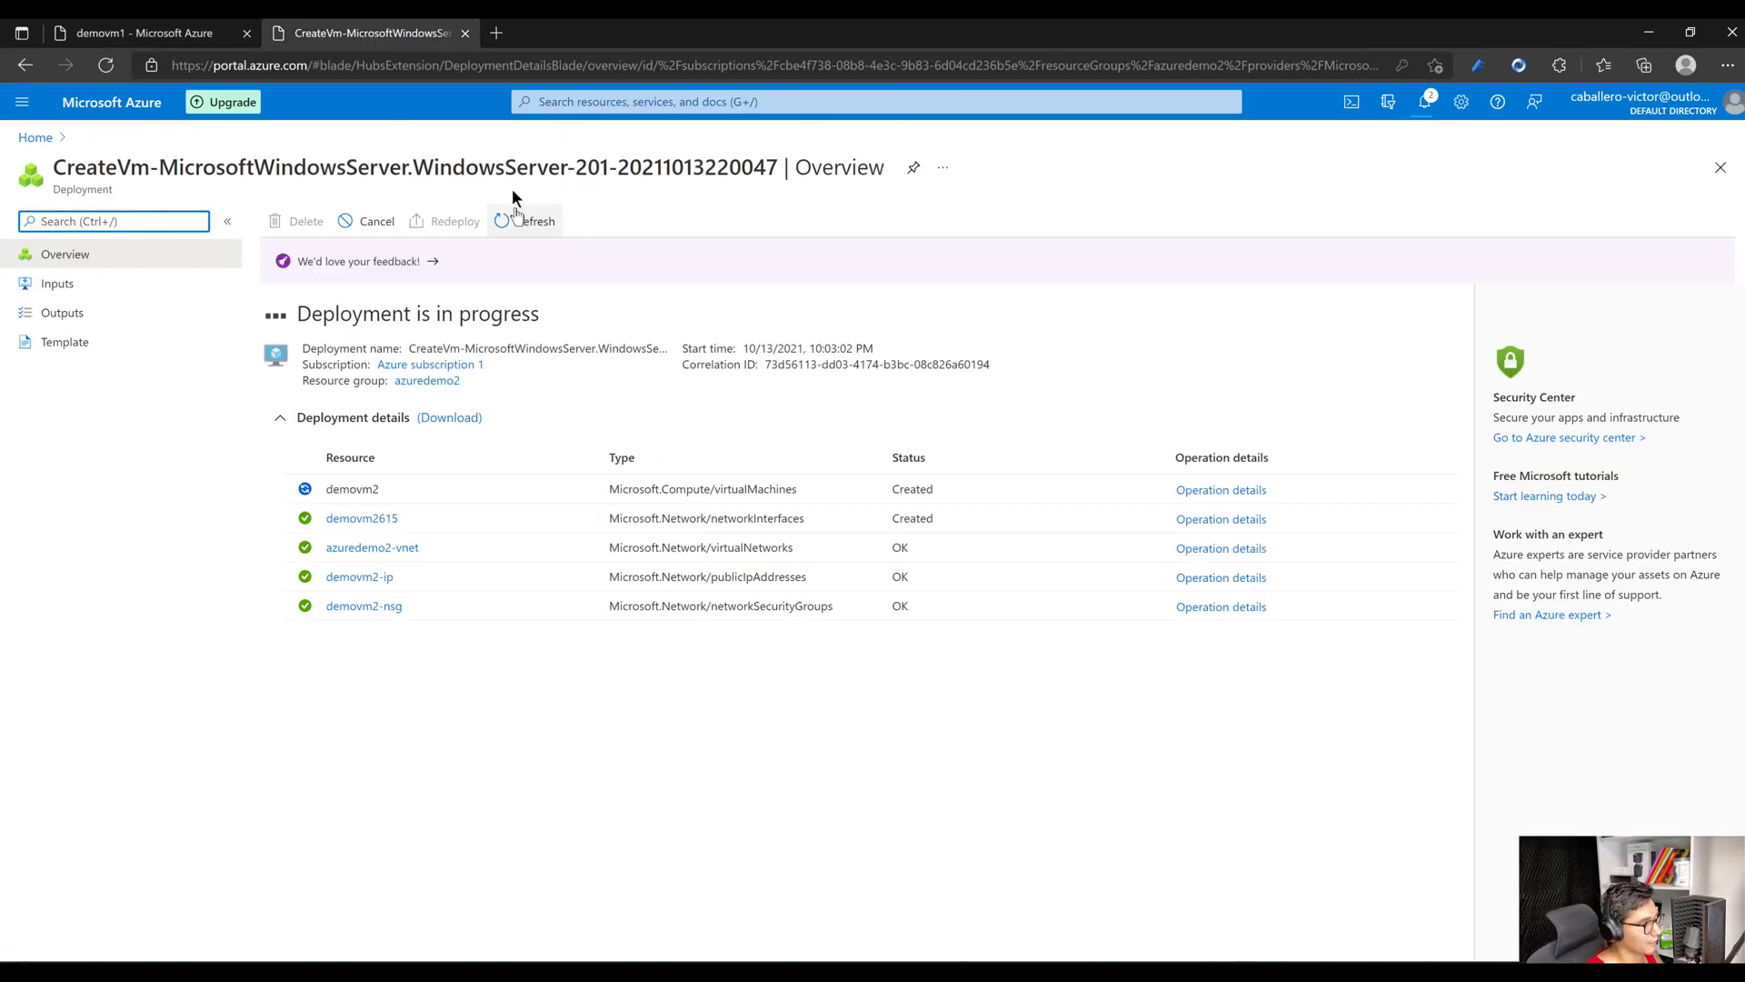
{"action": "left_click", "coordinate": [145, 34]}
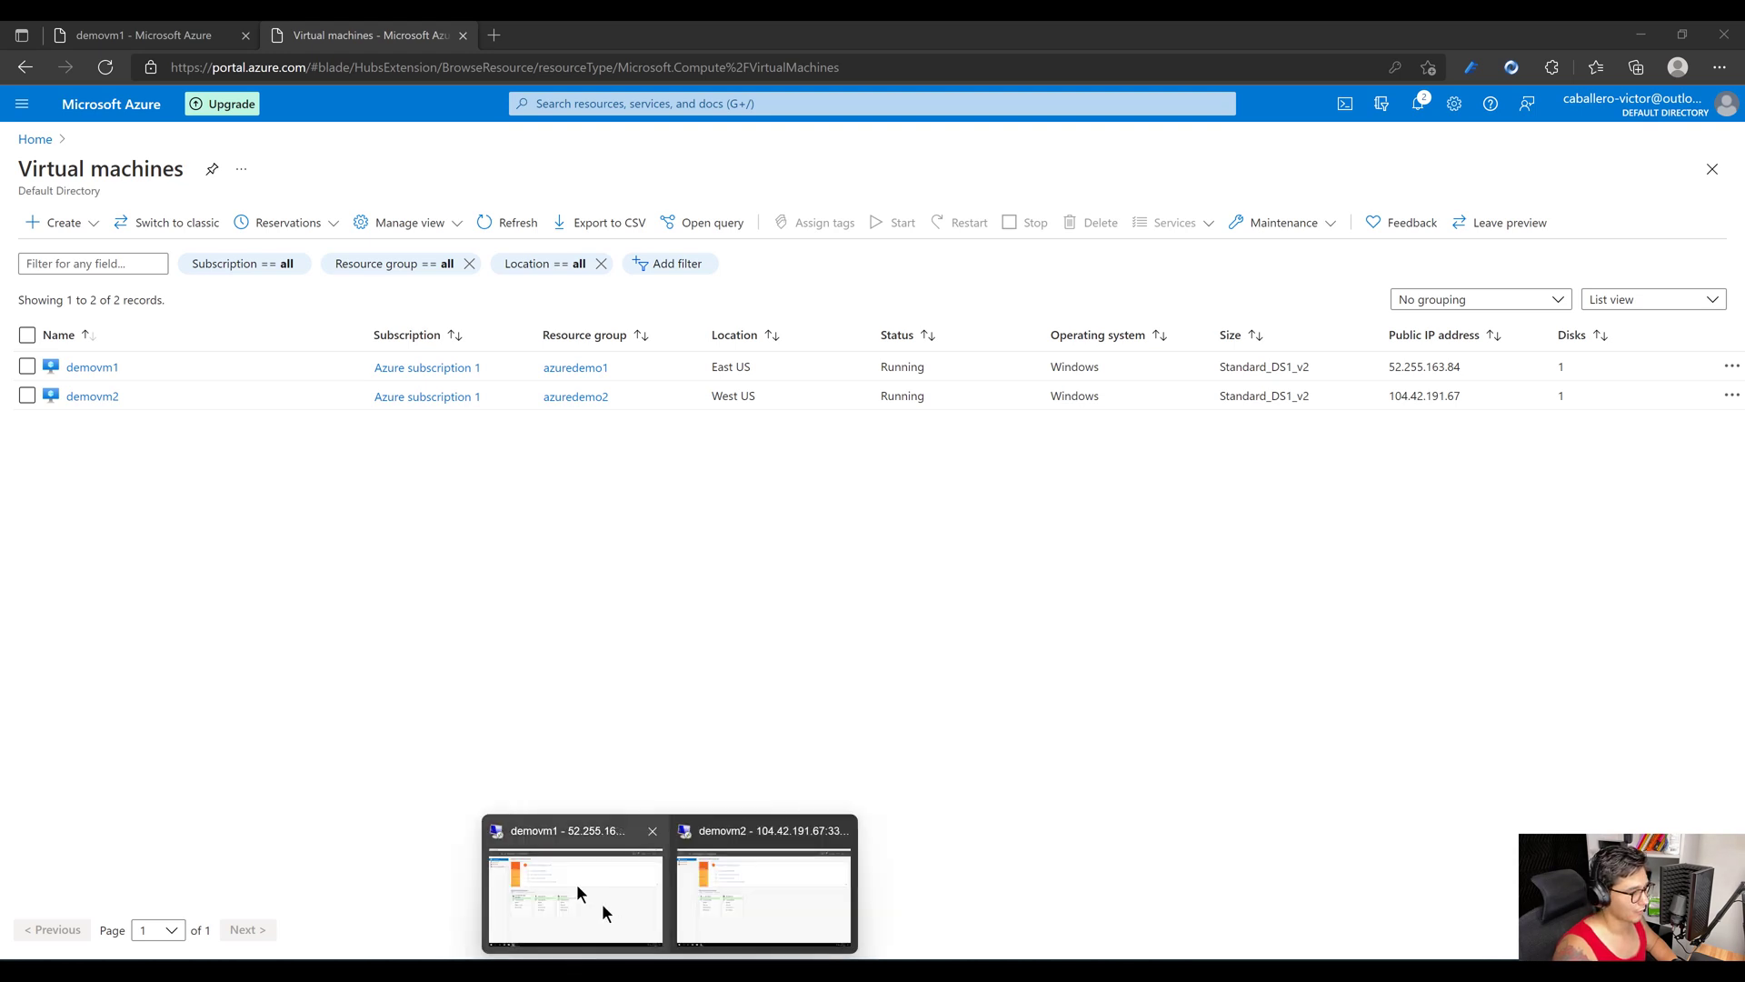
In the demovm1 remote session, start adding roles and features, keeping the default installation type and demovm1 as destination server.
{"action": "left_click", "coordinate": [581, 887]}
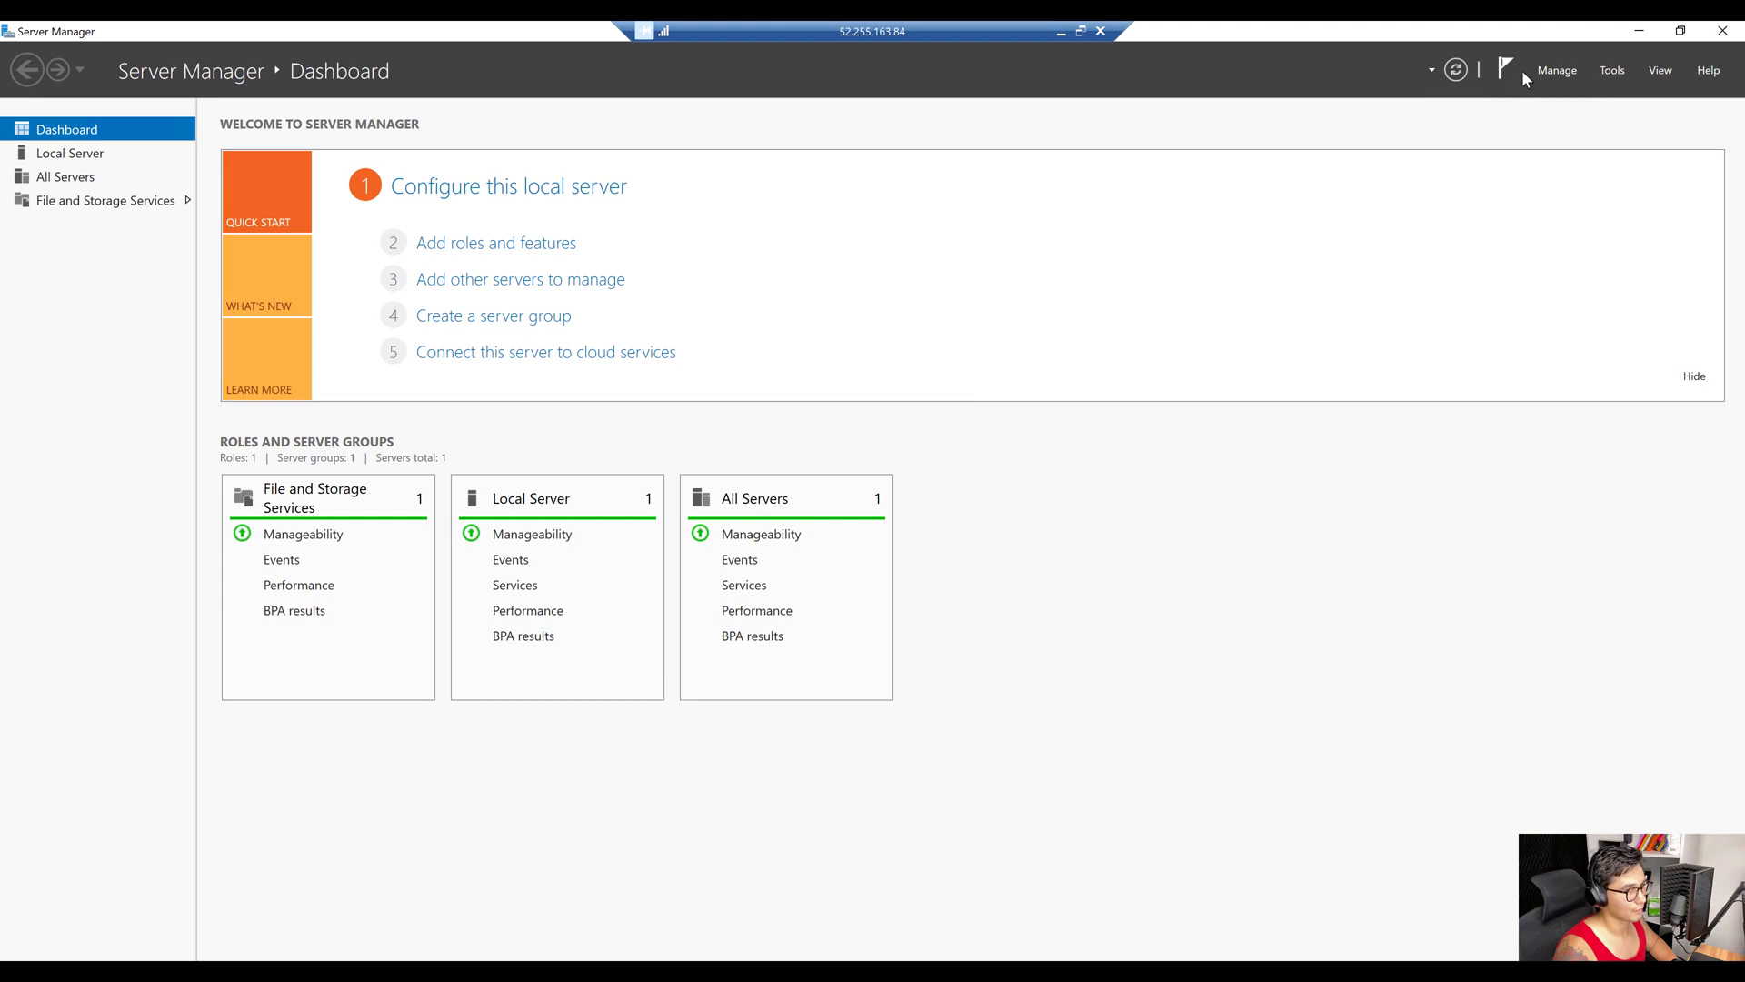
{"action": "left_click", "coordinate": [546, 244]}
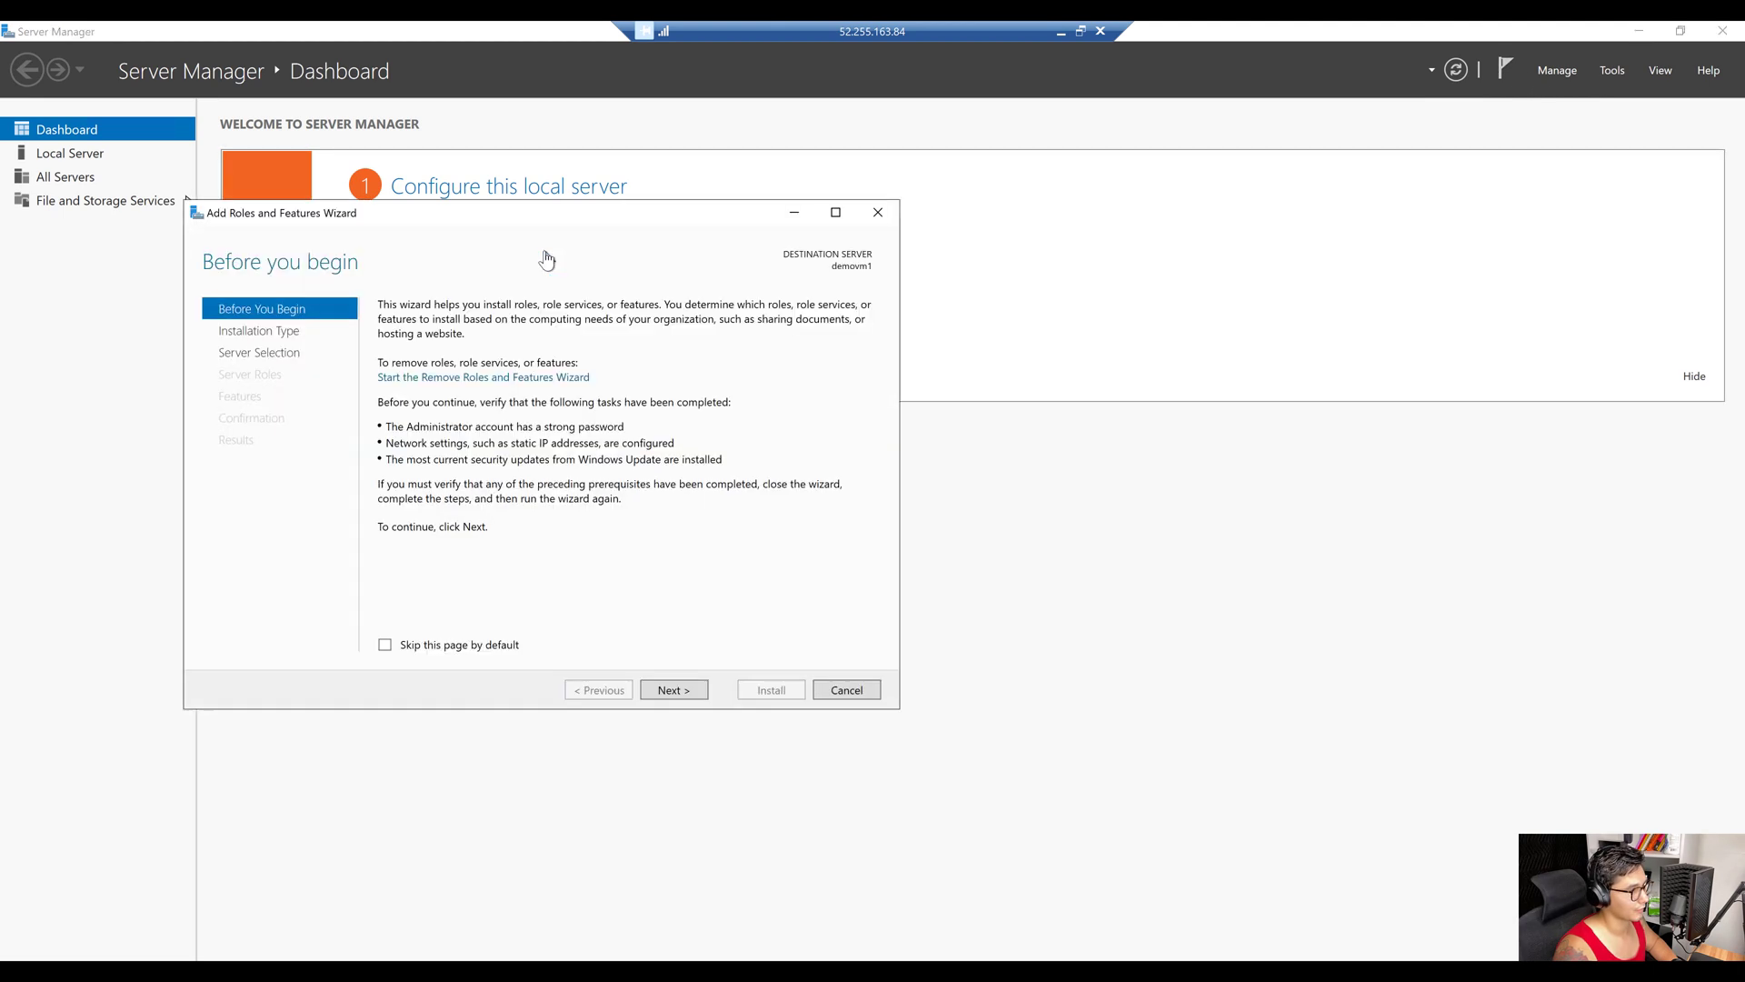
{"action": "left_click_drag", "start_coordinate": [624, 216], "coordinate": [736, 338]}
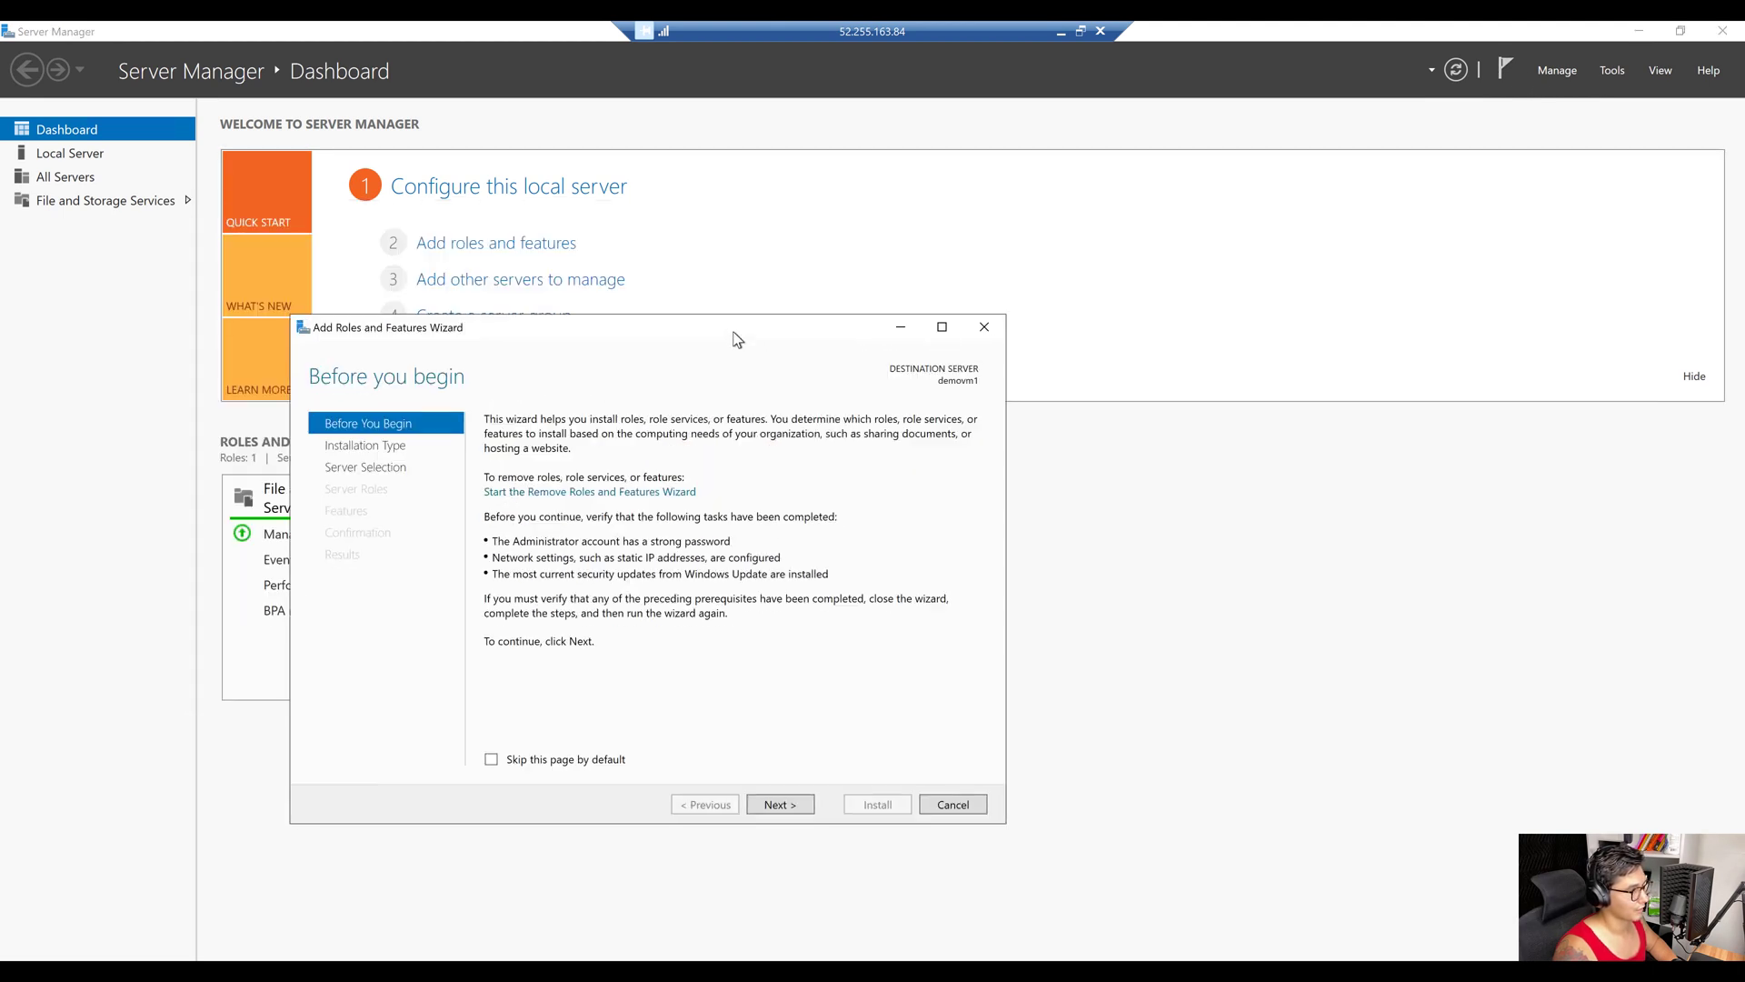
{"action": "left_click", "coordinate": [781, 812]}
{"action": "left_click", "coordinate": [783, 813]}
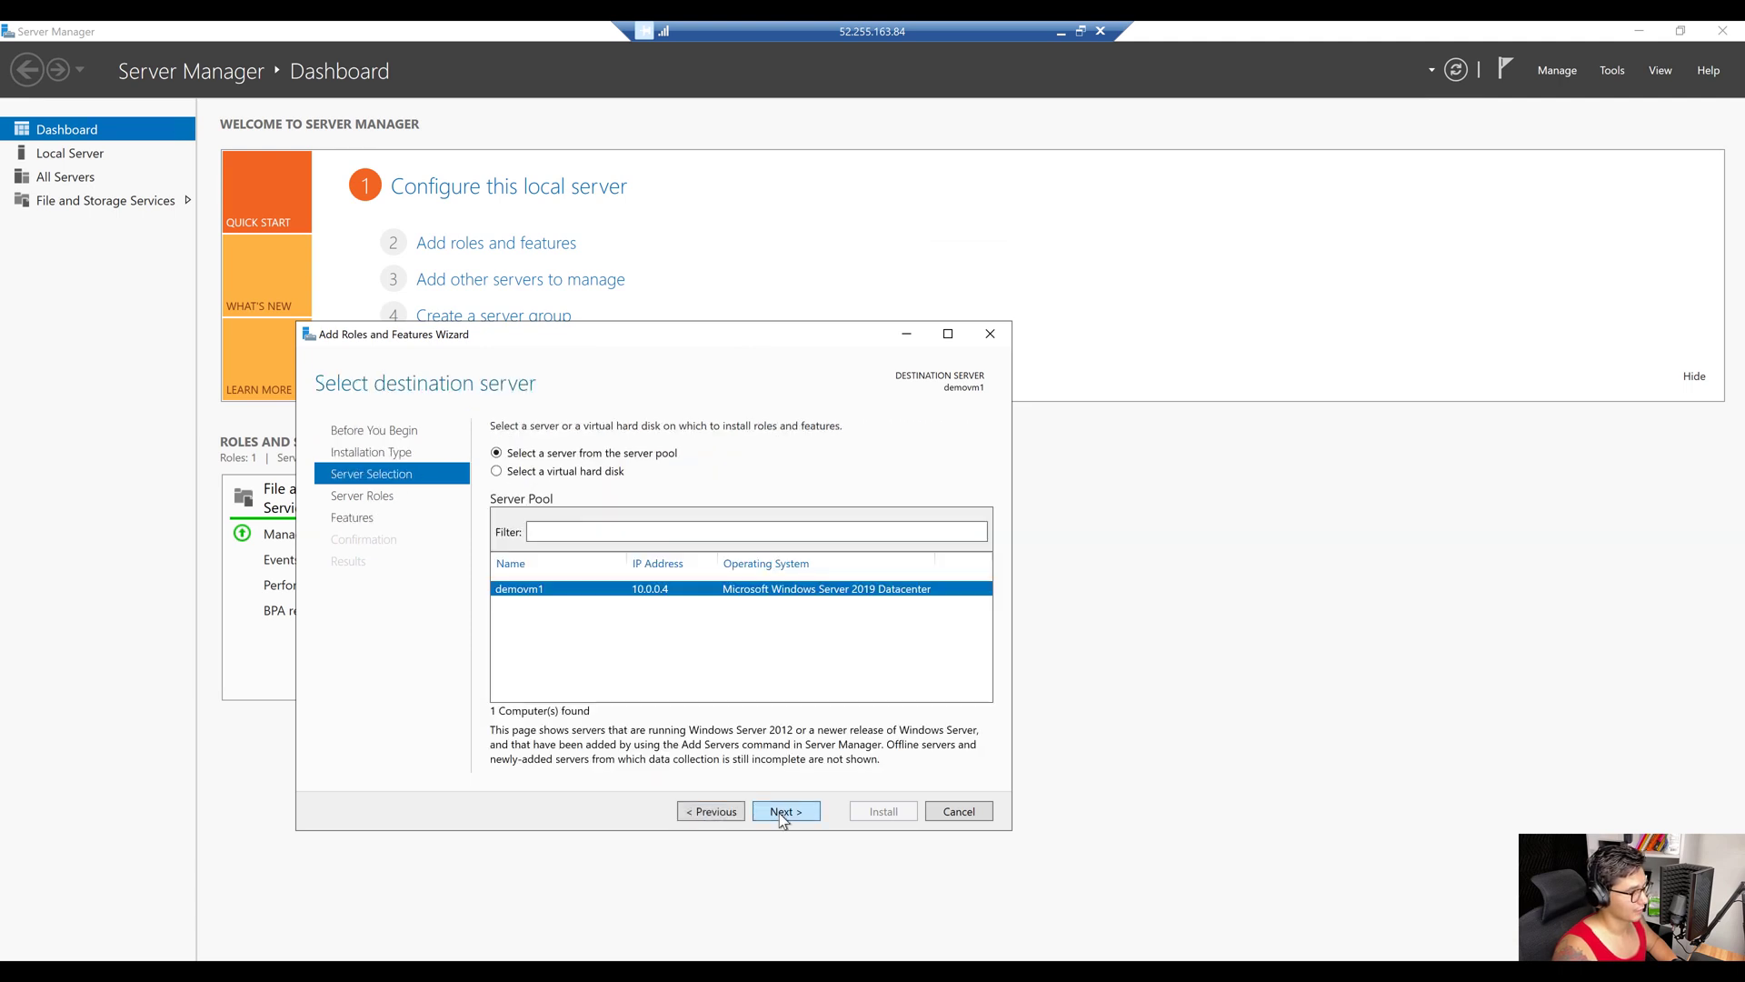
{"action": "left_click", "coordinate": [782, 813]}
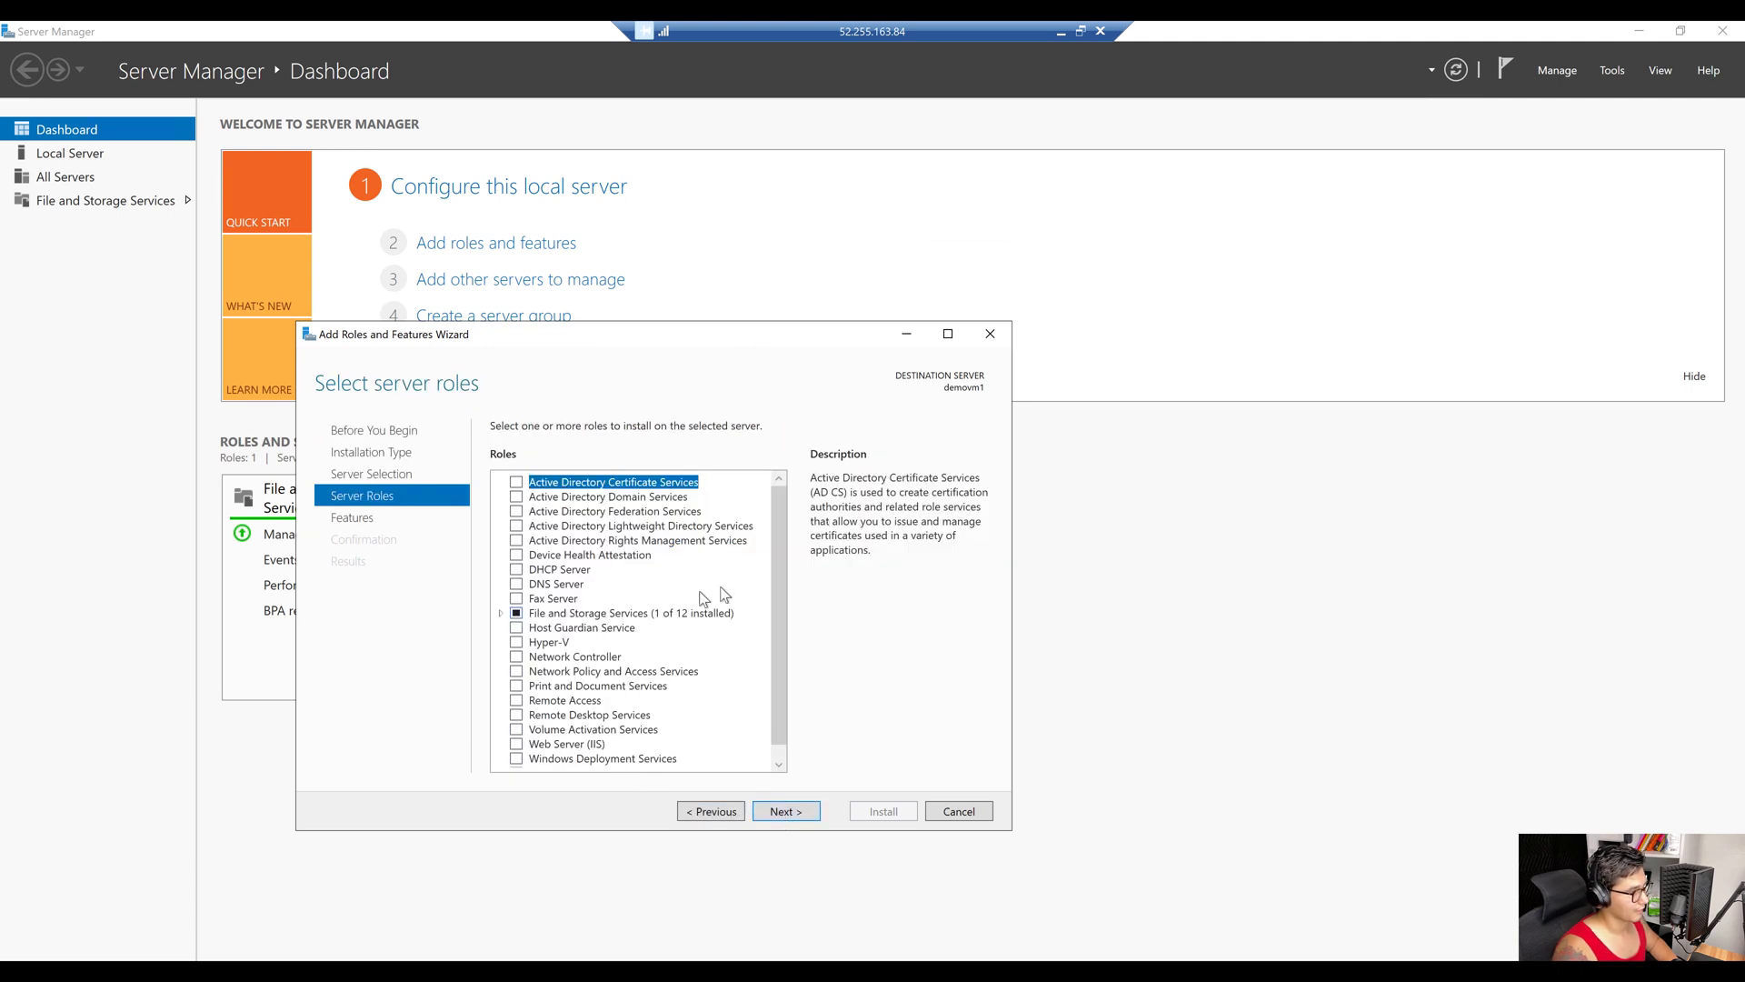
Select the Web Server (IIS) role with its management tools, keep the remaining defaults and start the installation on demovm1.
{"action": "scroll", "coordinate": [783, 562], "scroll_direction": "down", "scroll_amount": 1}
{"action": "left_click", "coordinate": [517, 730]}
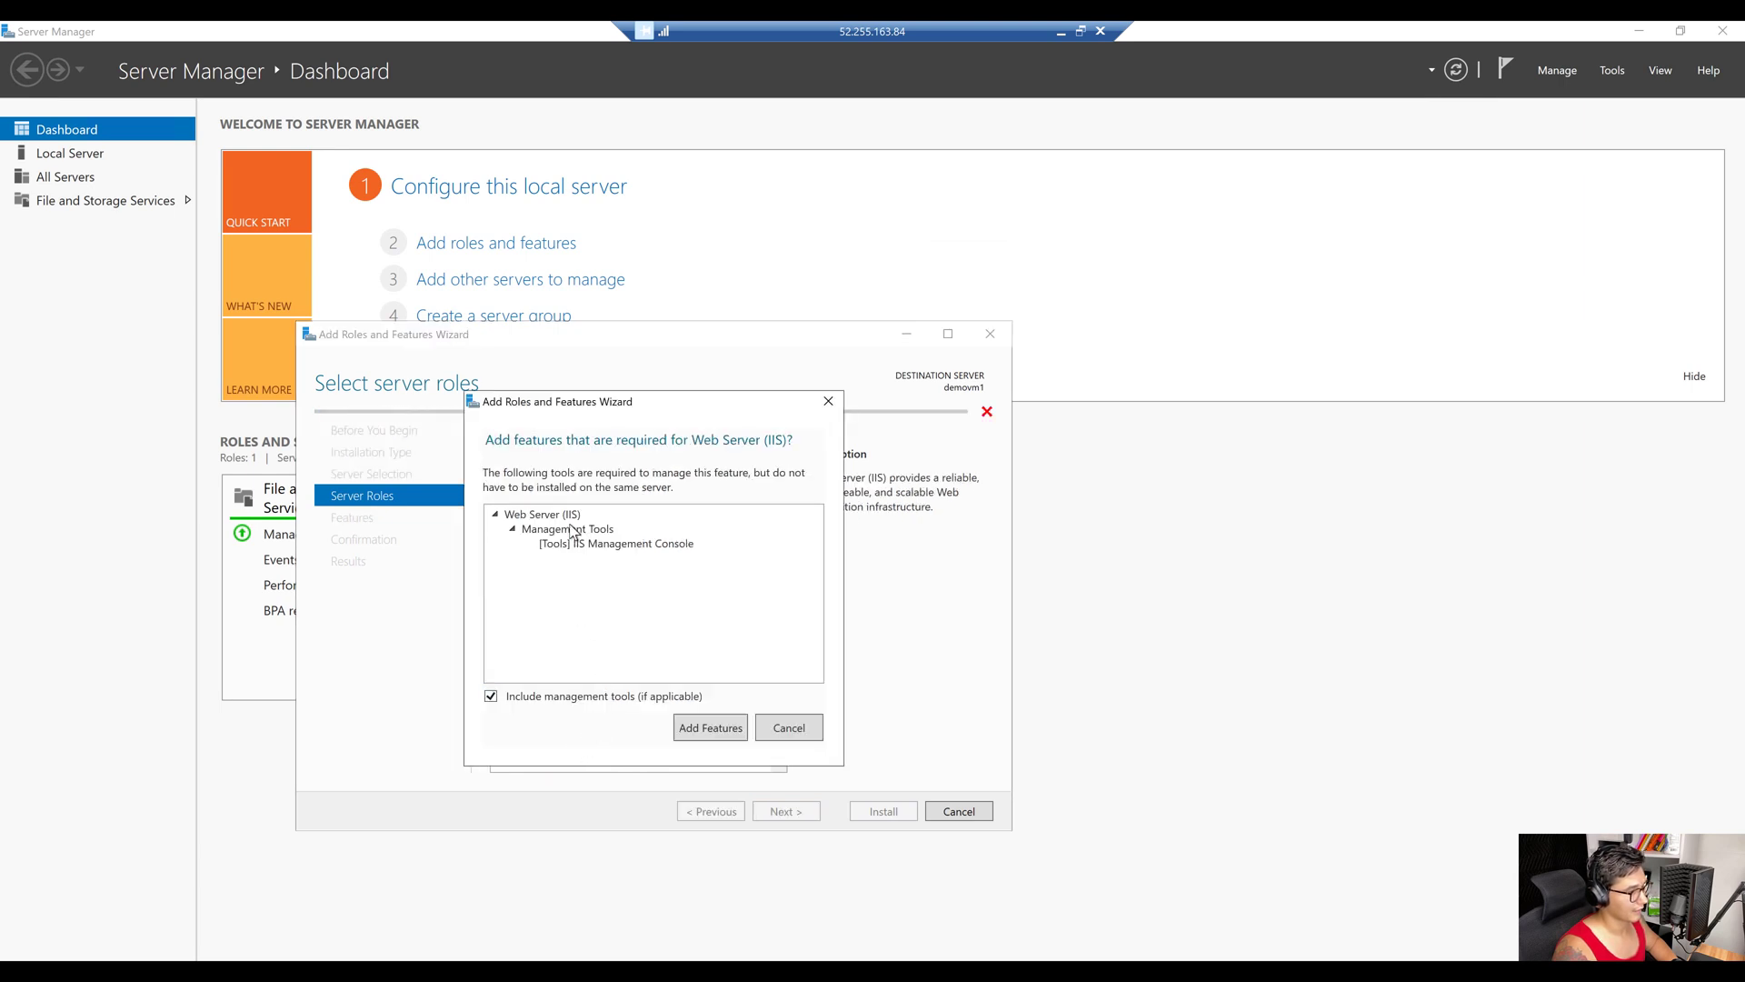
{"action": "left_click", "coordinate": [705, 727]}
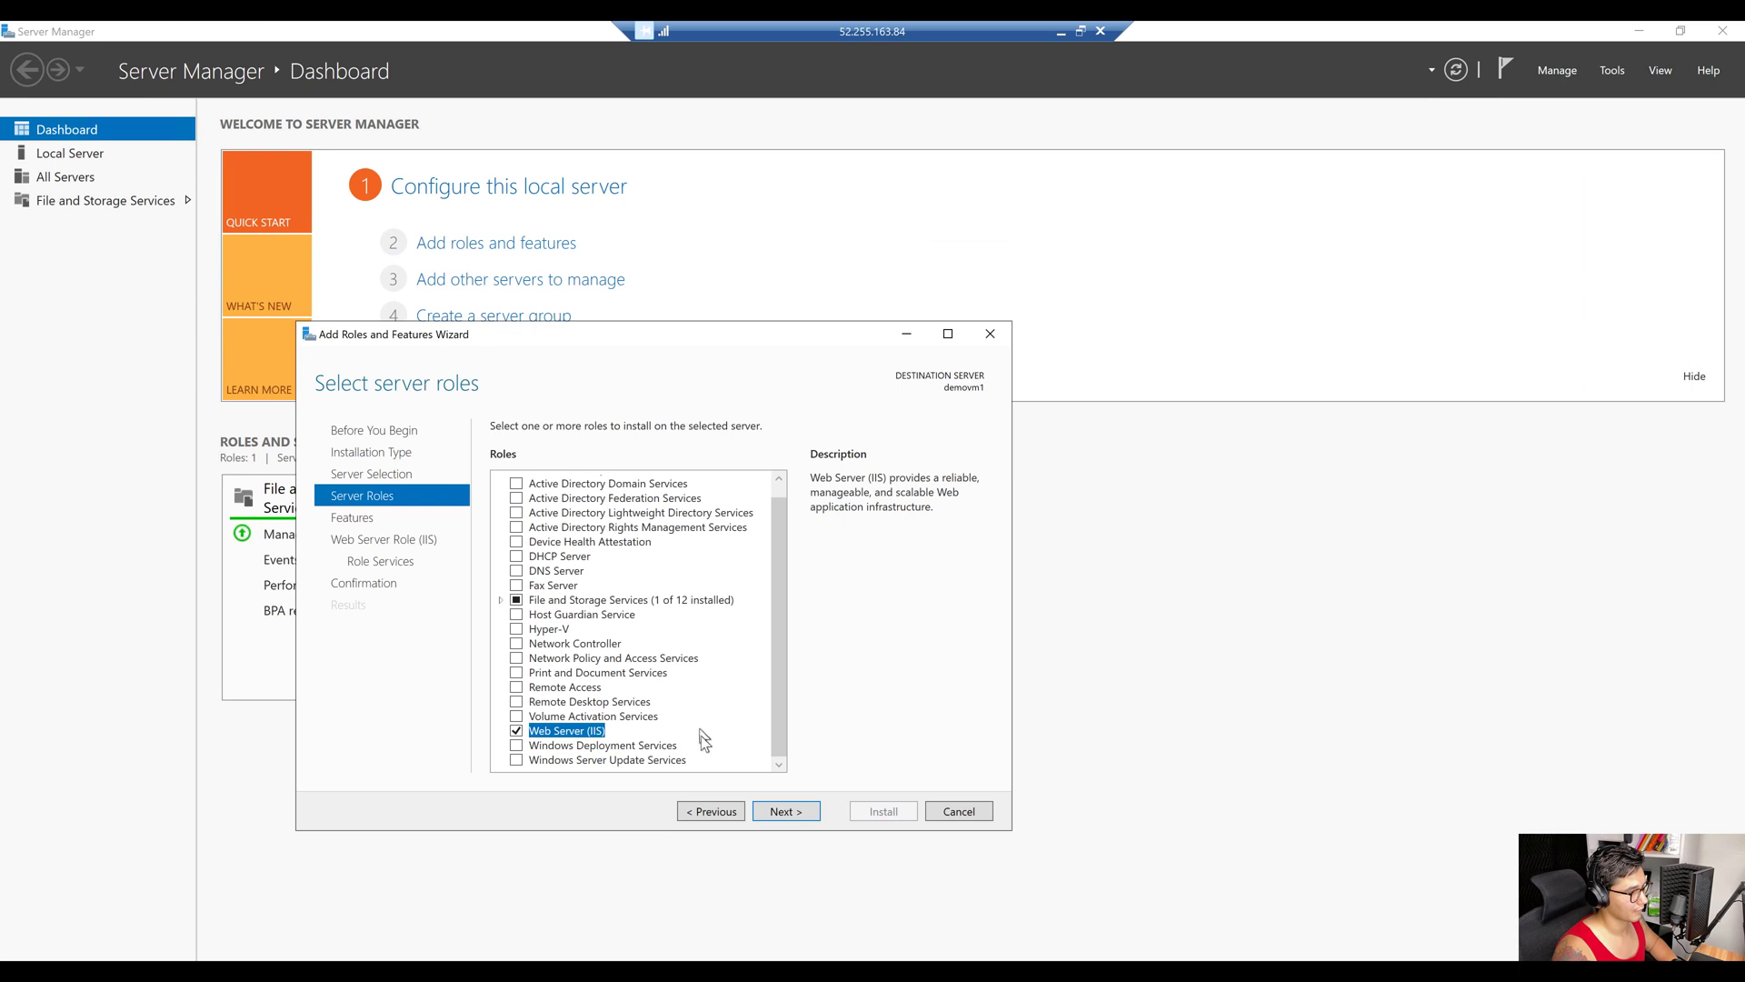
{"action": "left_click", "coordinate": [787, 812]}
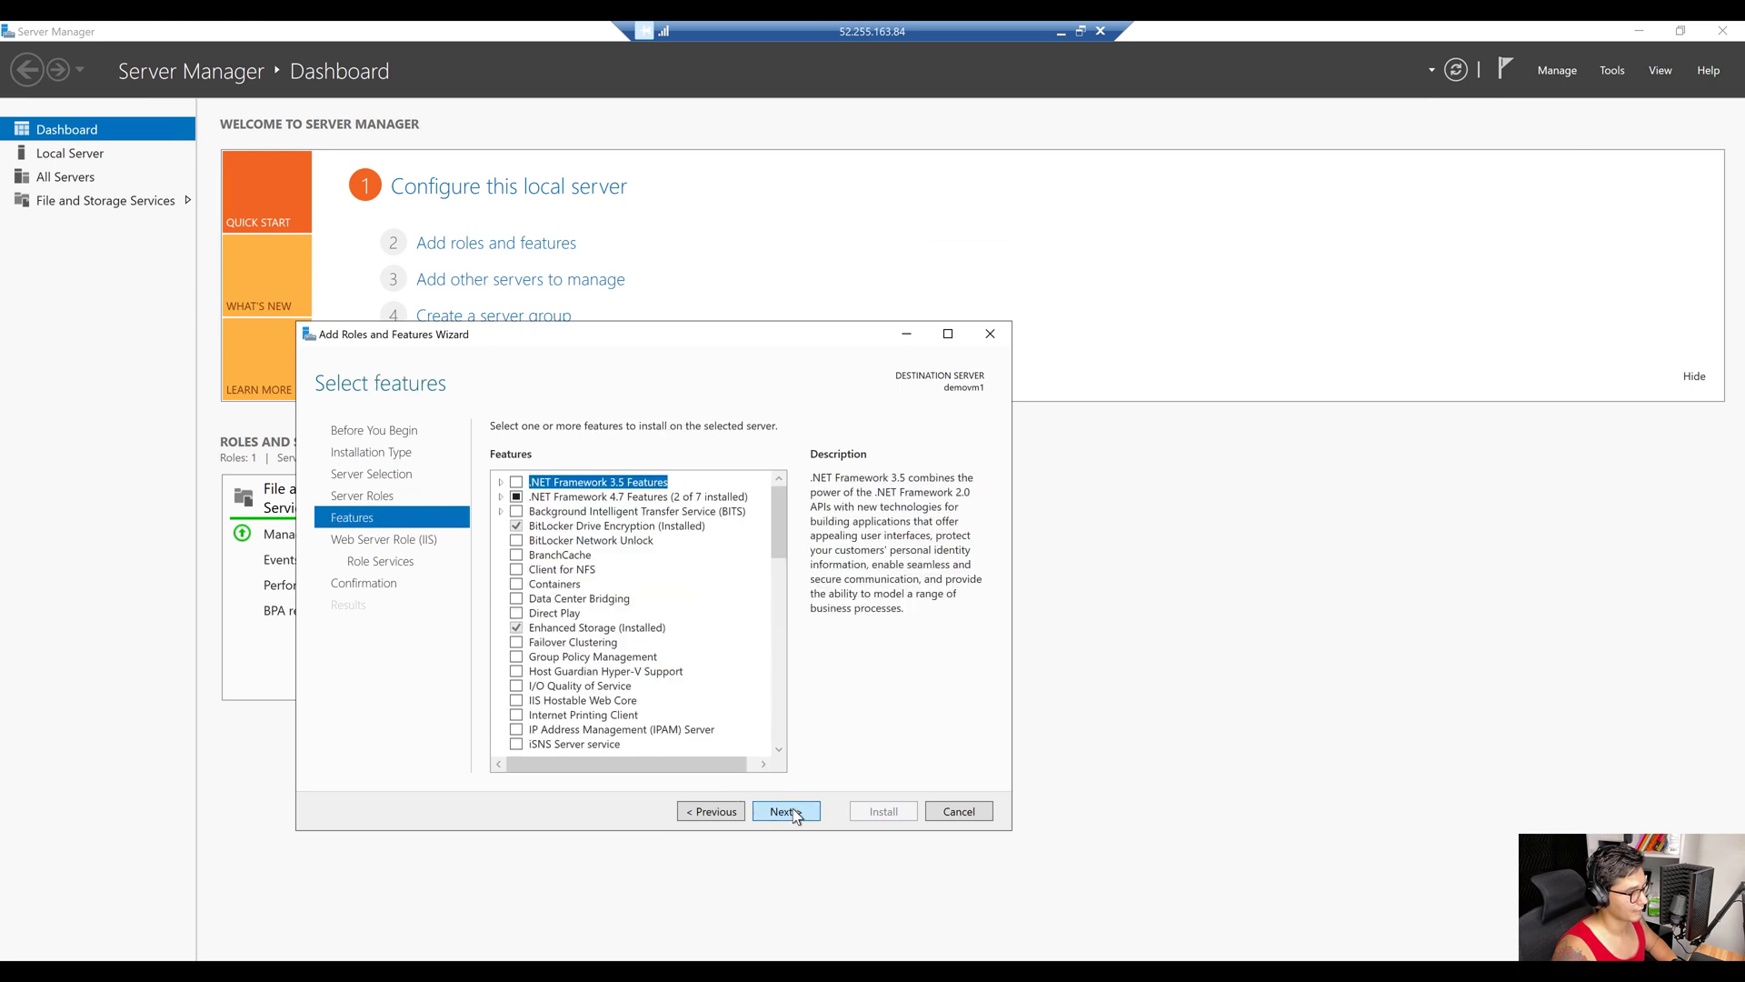
{"action": "left_click", "coordinate": [787, 812]}
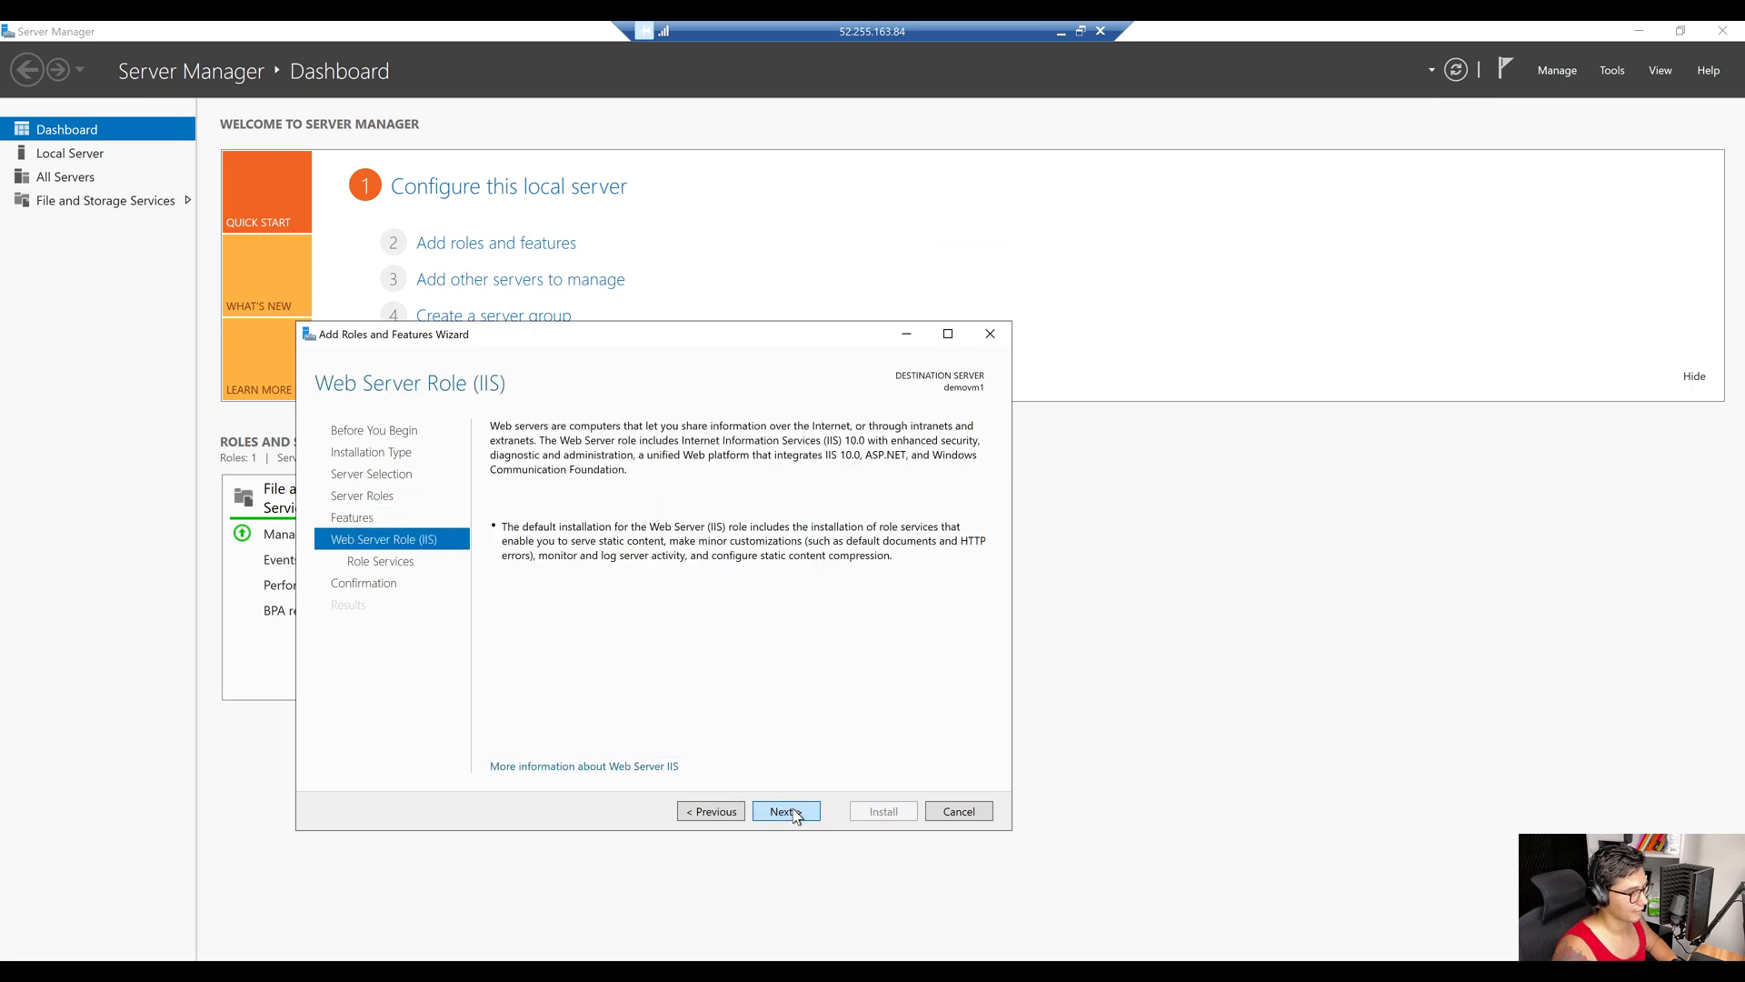
{"action": "left_click", "coordinate": [787, 812]}
{"action": "left_click", "coordinate": [787, 812]}
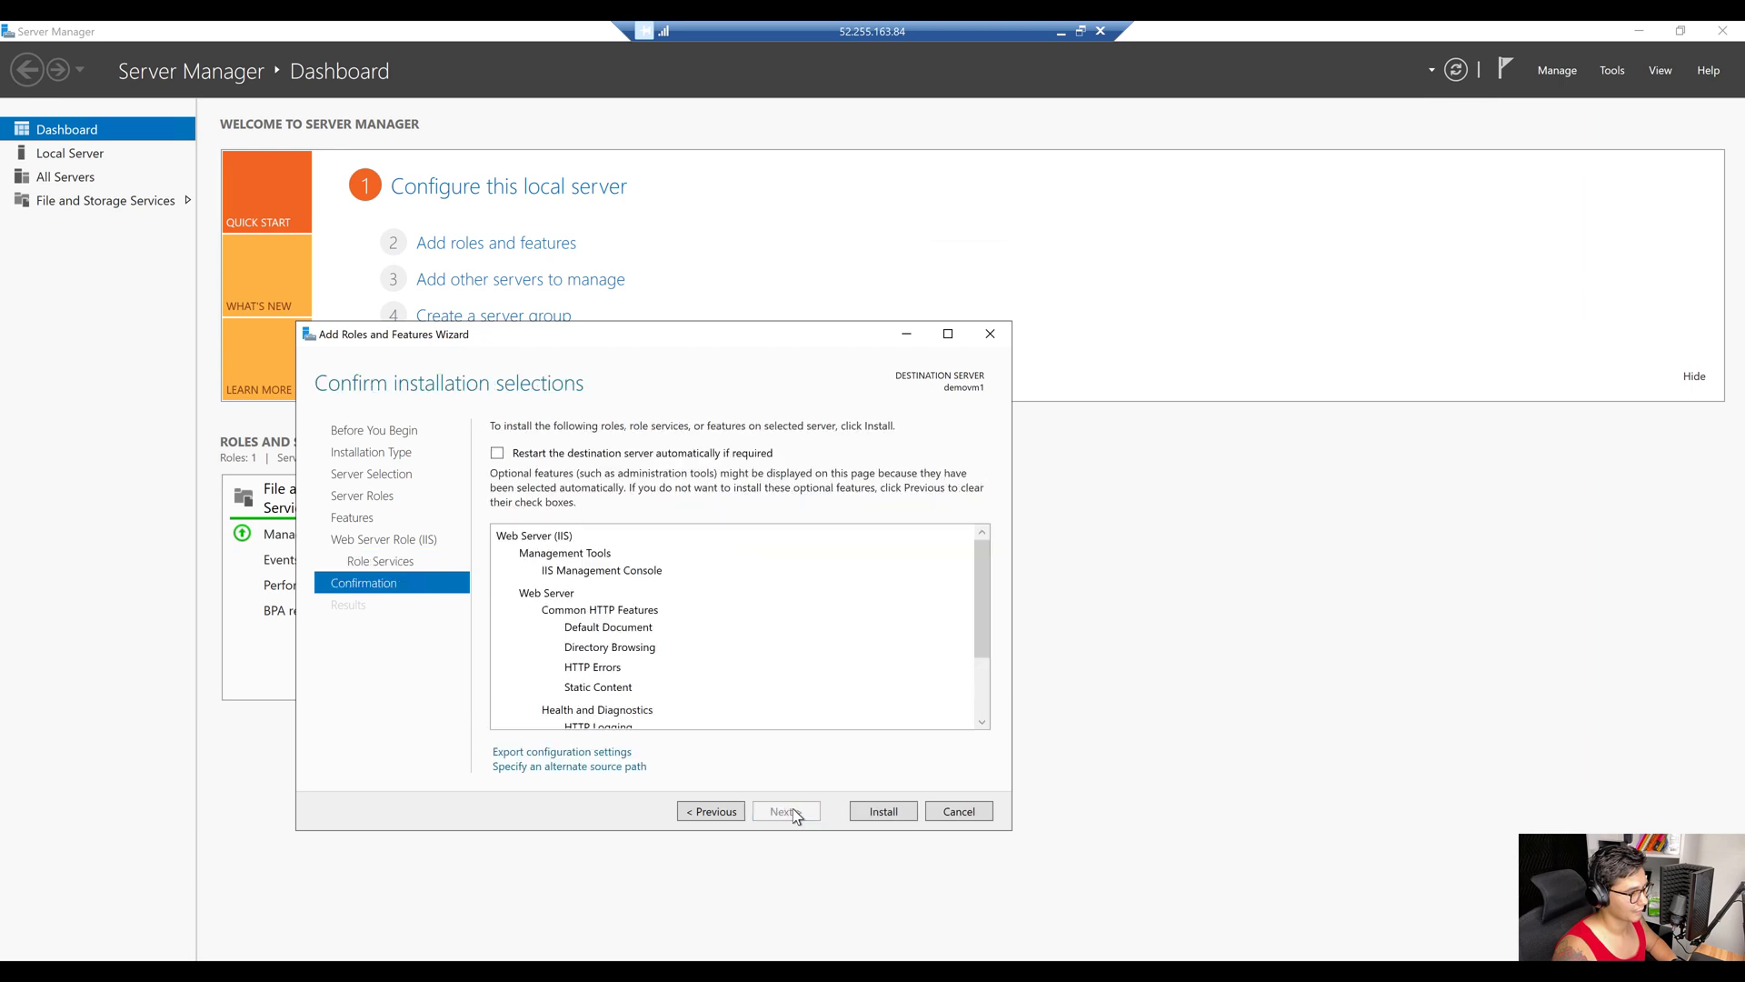
{"action": "left_click", "coordinate": [883, 812]}
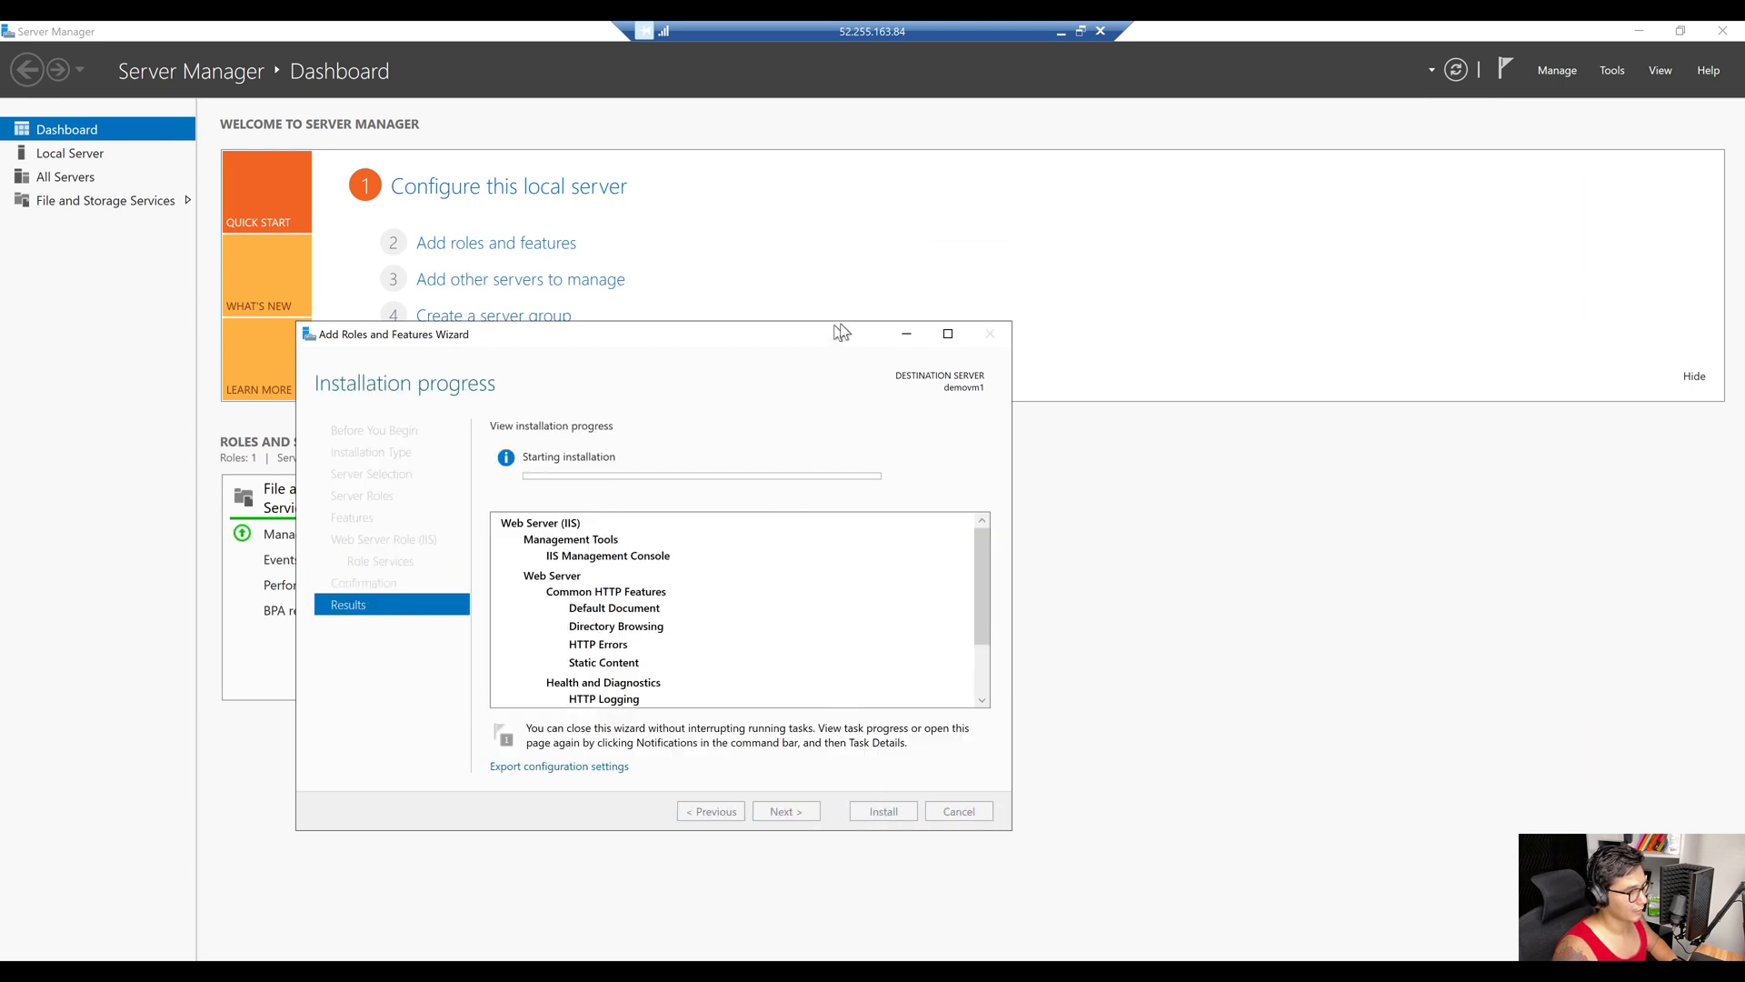
Leave and reopen the demovm1 remote session, and check its host name in a Command Prompt.
{"action": "left_click", "coordinate": [1058, 34]}
{"action": "mouse_move", "coordinate": [616, 950]}
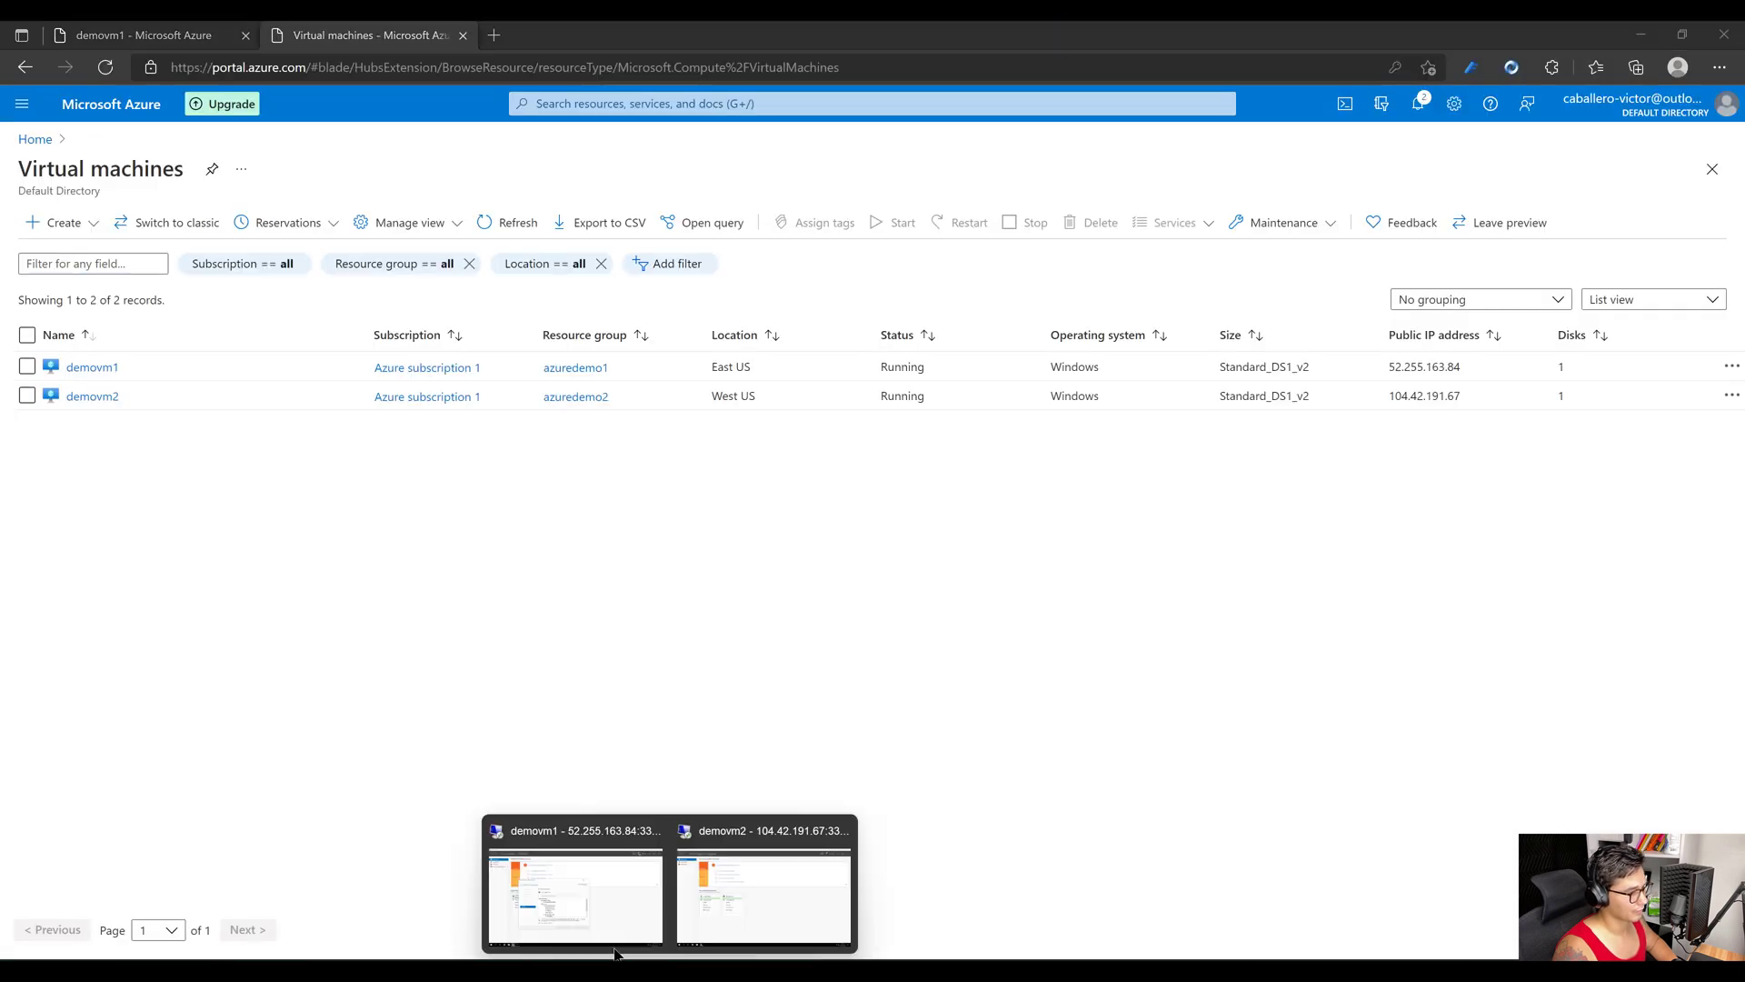
{"action": "left_click", "coordinate": [495, 903]}
{"action": "key", "text": "alt+Tab"}
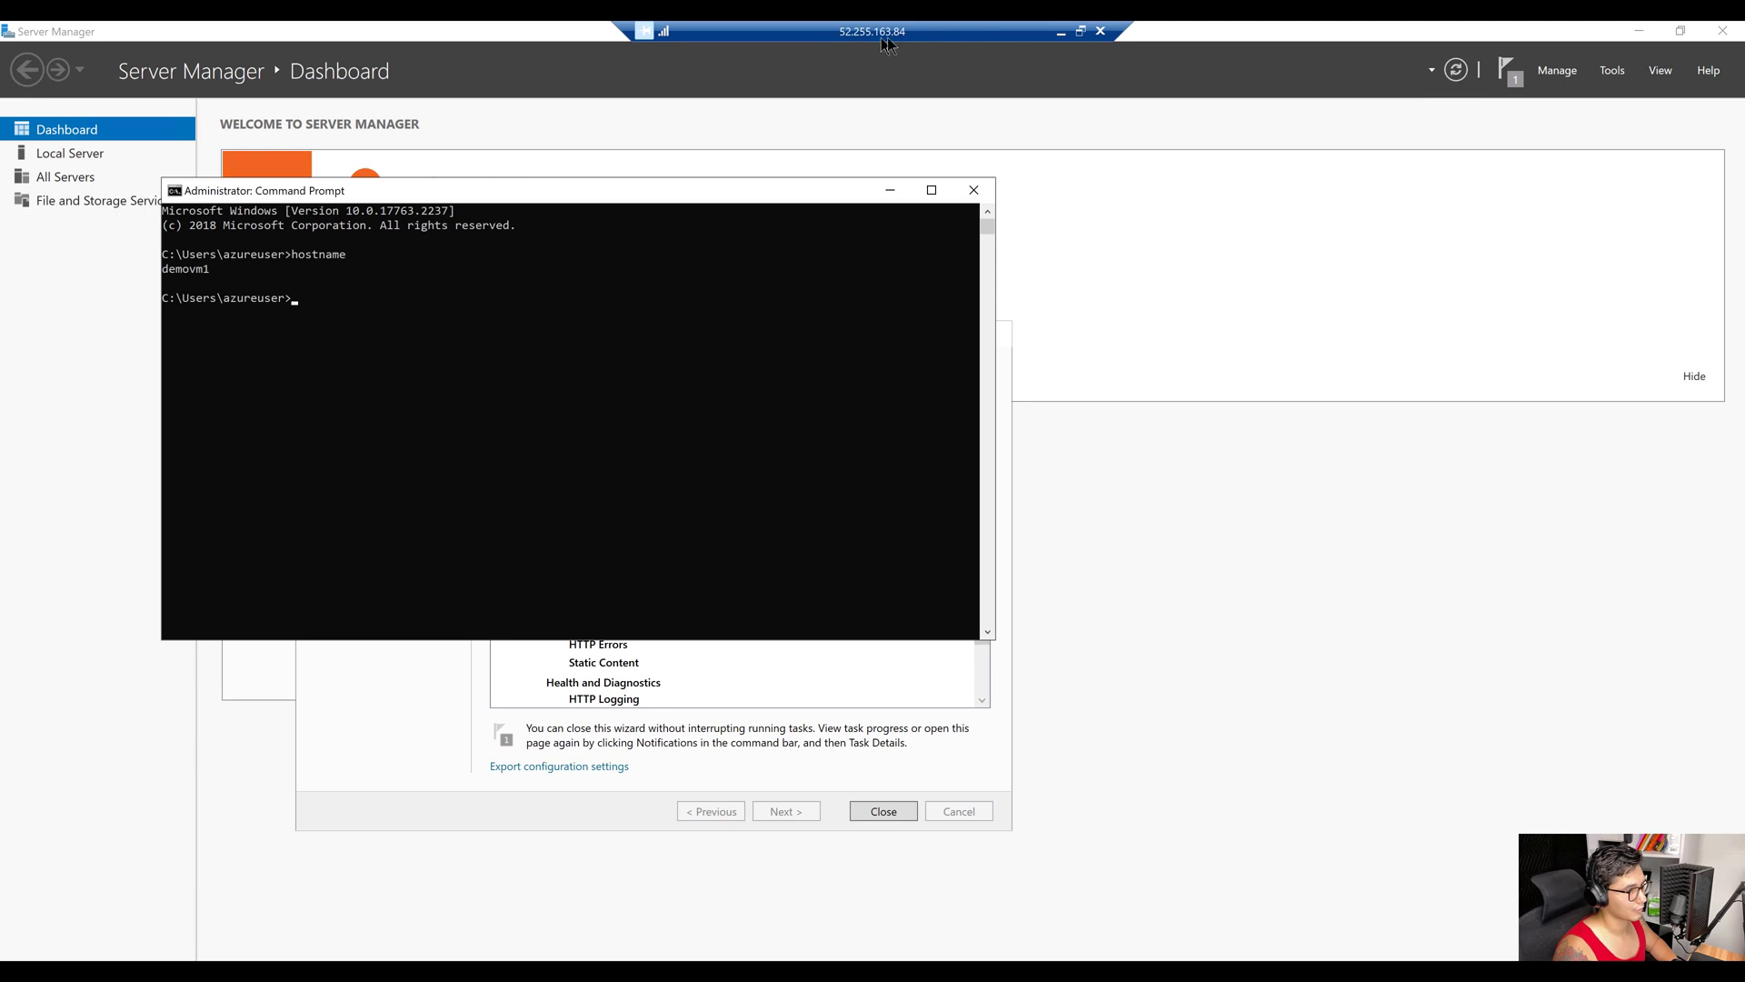
Switch to the demovm2 remote session, run hostname in a Command Prompt and close that window.
{"action": "left_click", "coordinate": [1061, 32]}
{"action": "mouse_move", "coordinate": [673, 969]}
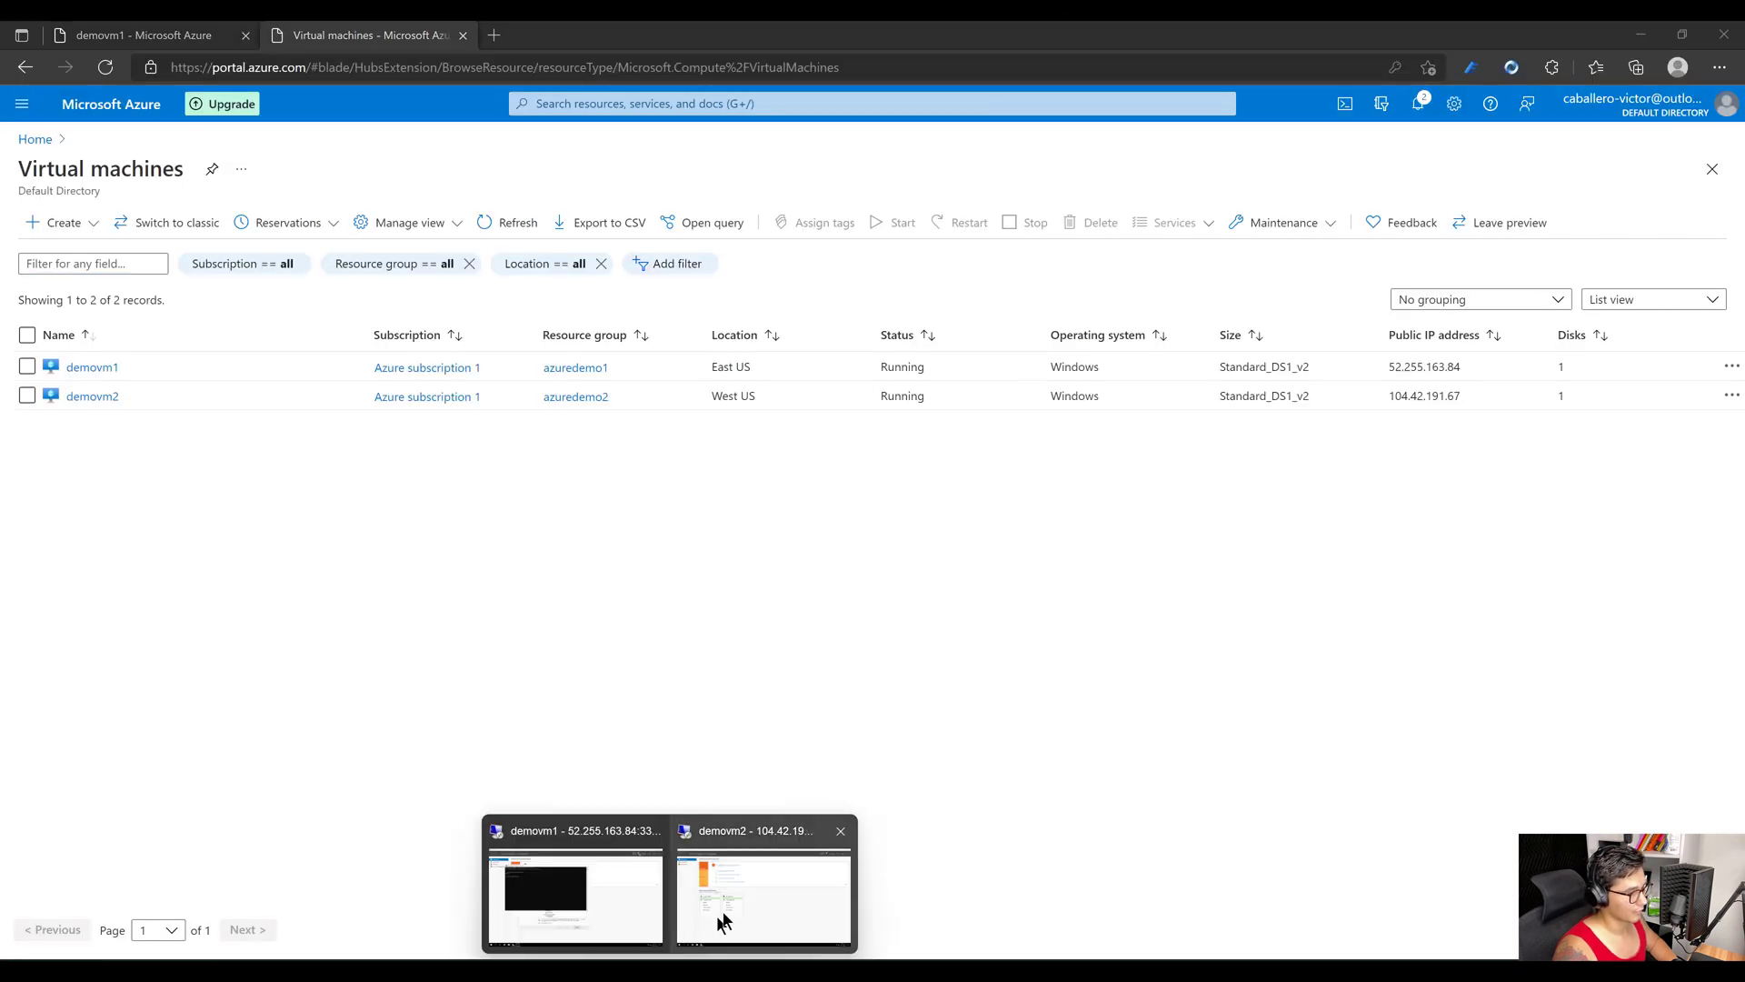
{"action": "left_click", "coordinate": [723, 914]}
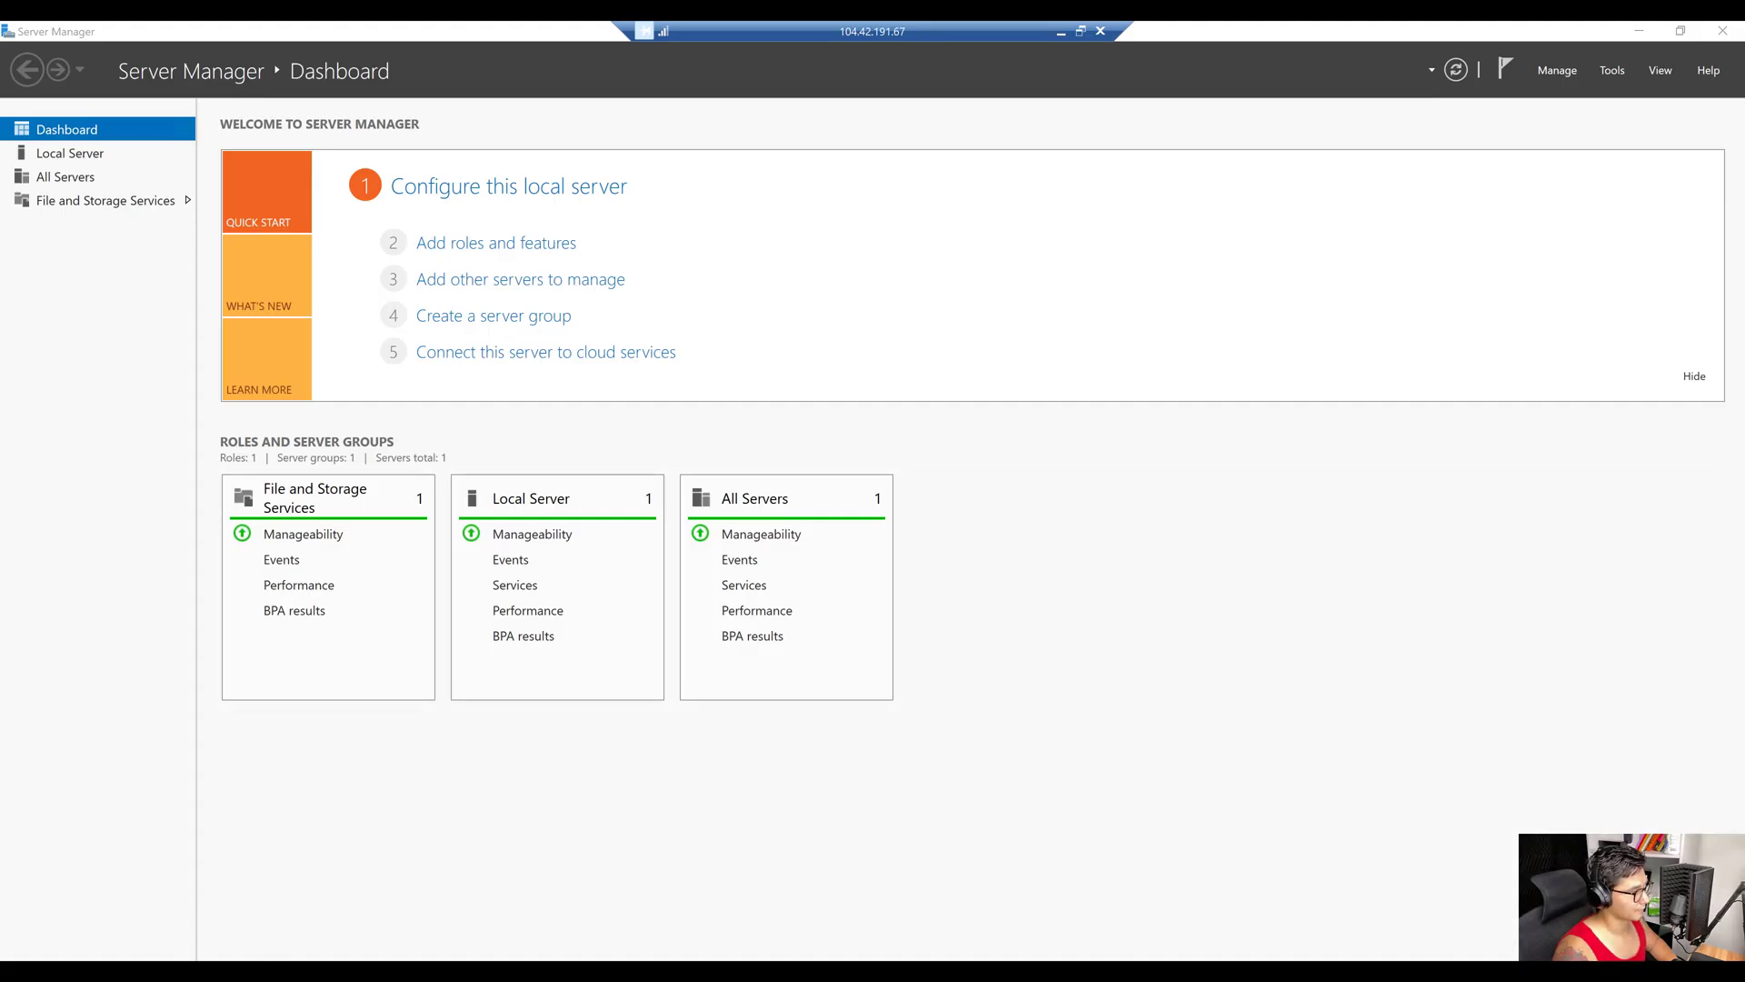
{"action": "key", "text": "super"}
{"action": "type", "text": "cm"}
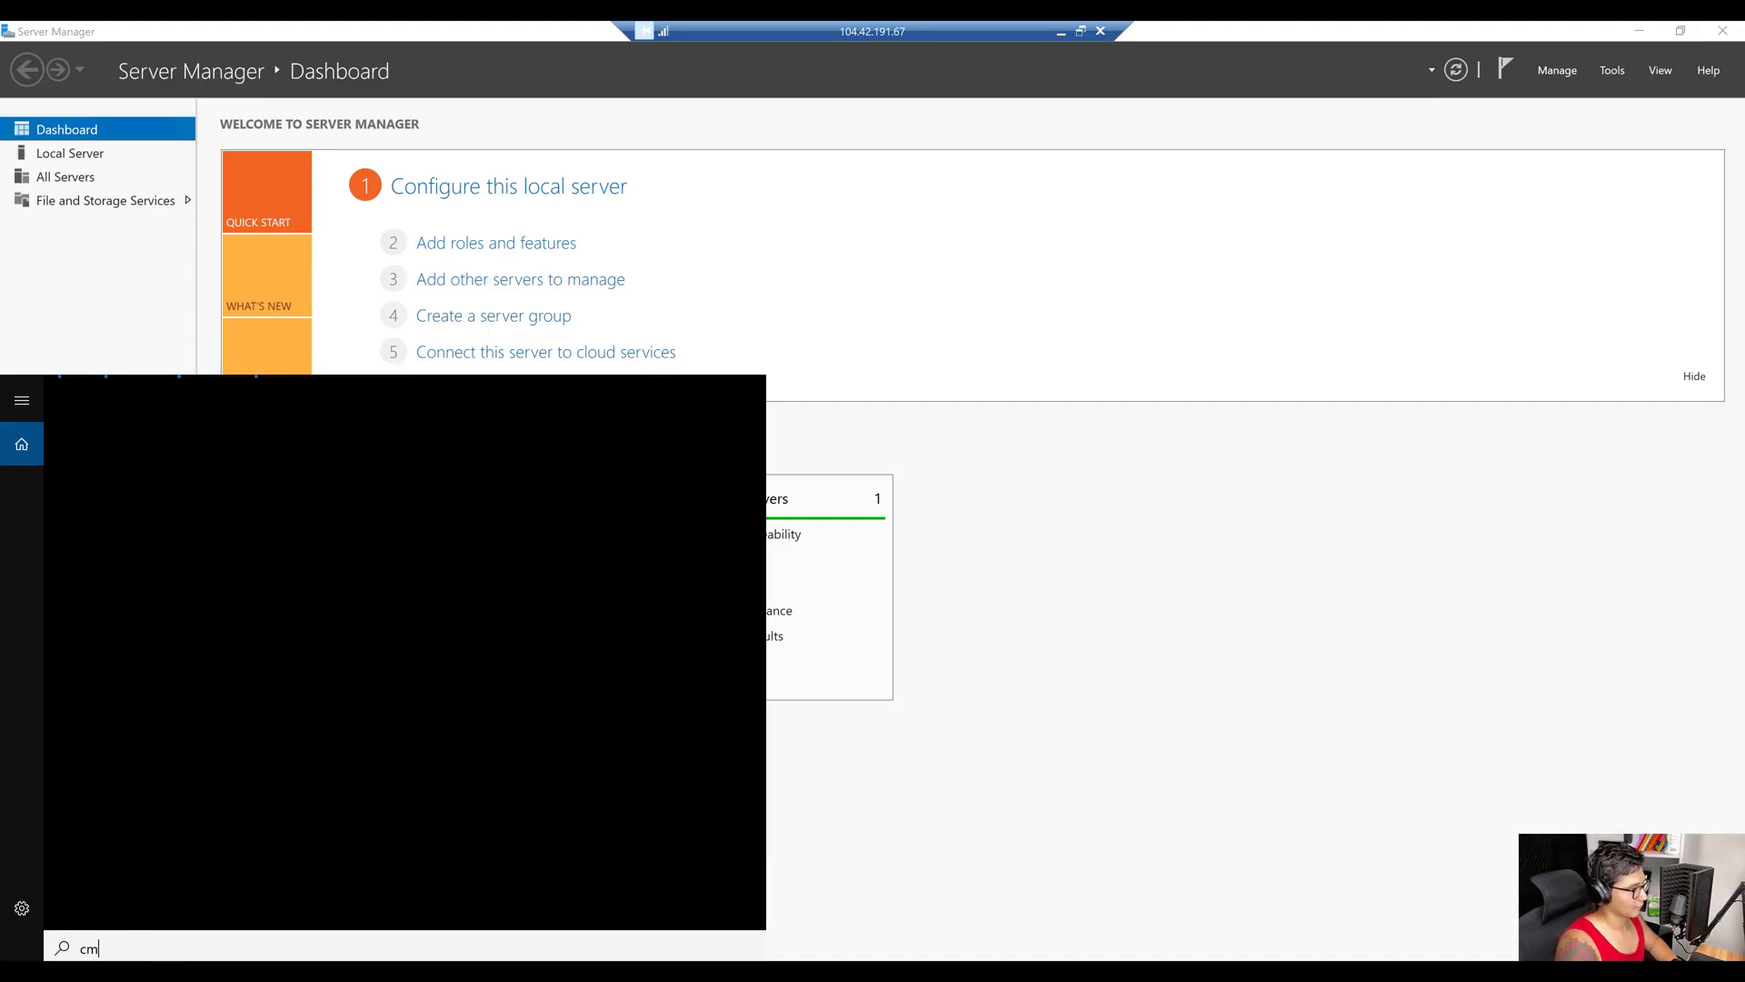
{"action": "type", "text": "d"}
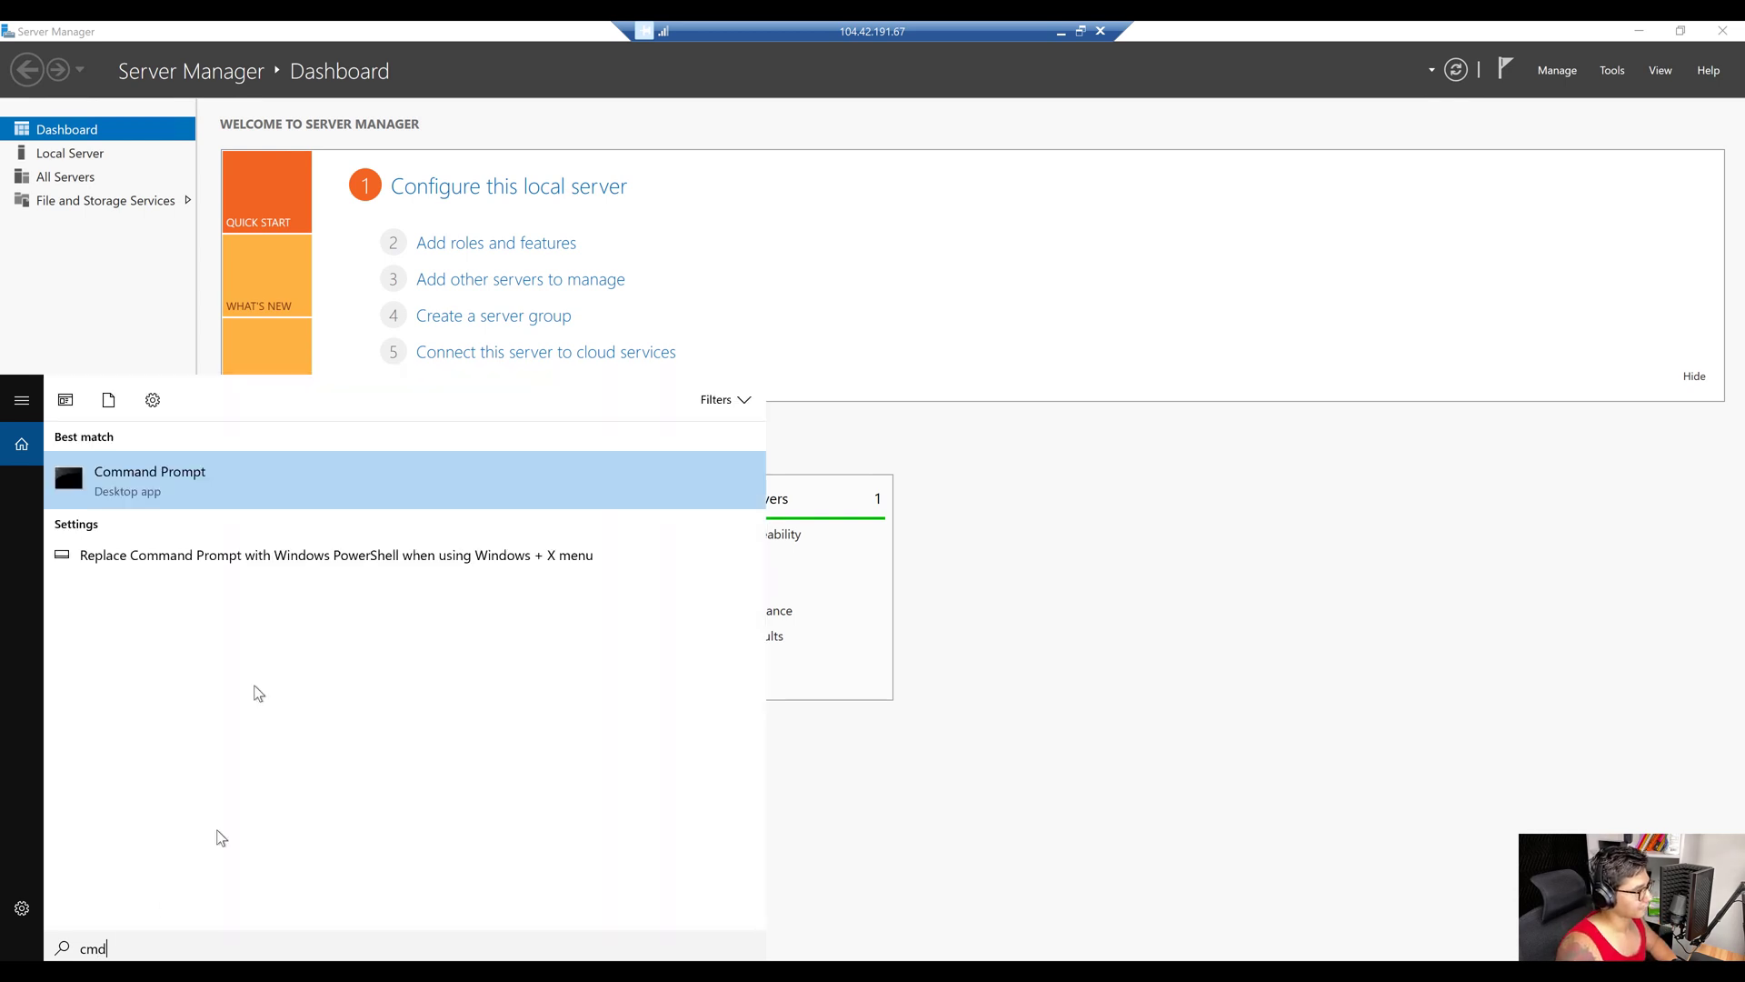
{"action": "left_click", "coordinate": [229, 464]}
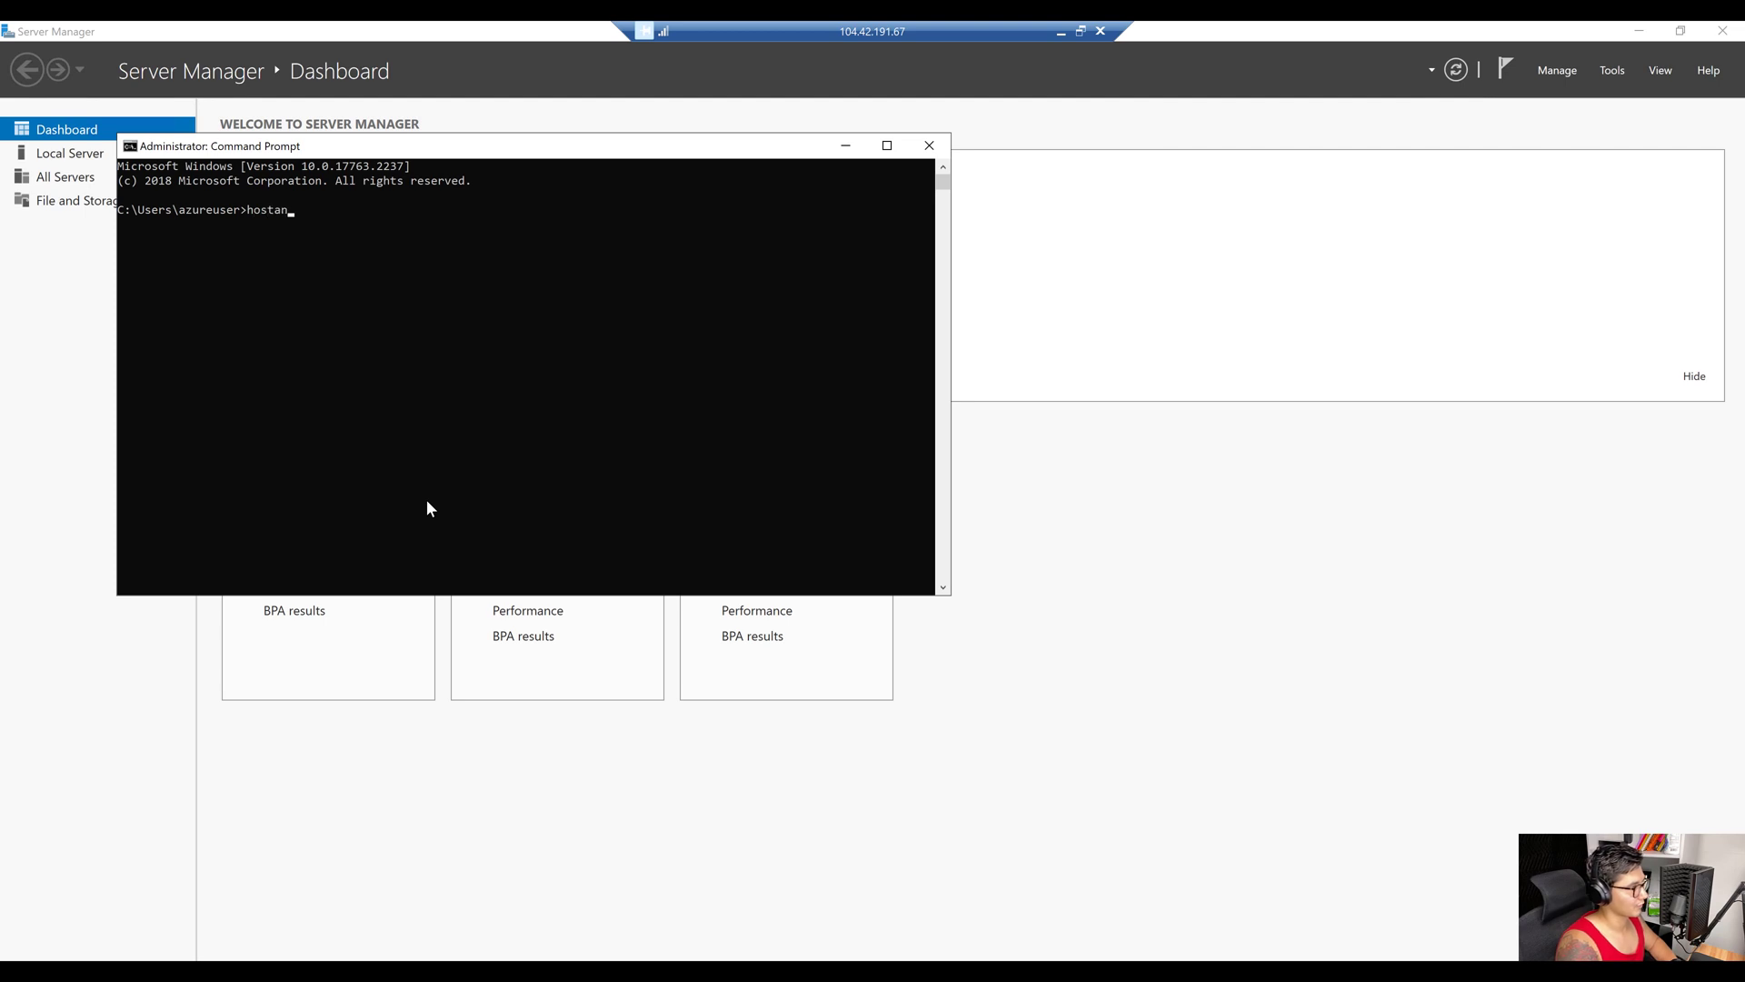
{"action": "type", "text": "hostname"}
{"action": "key", "text": "Return"}
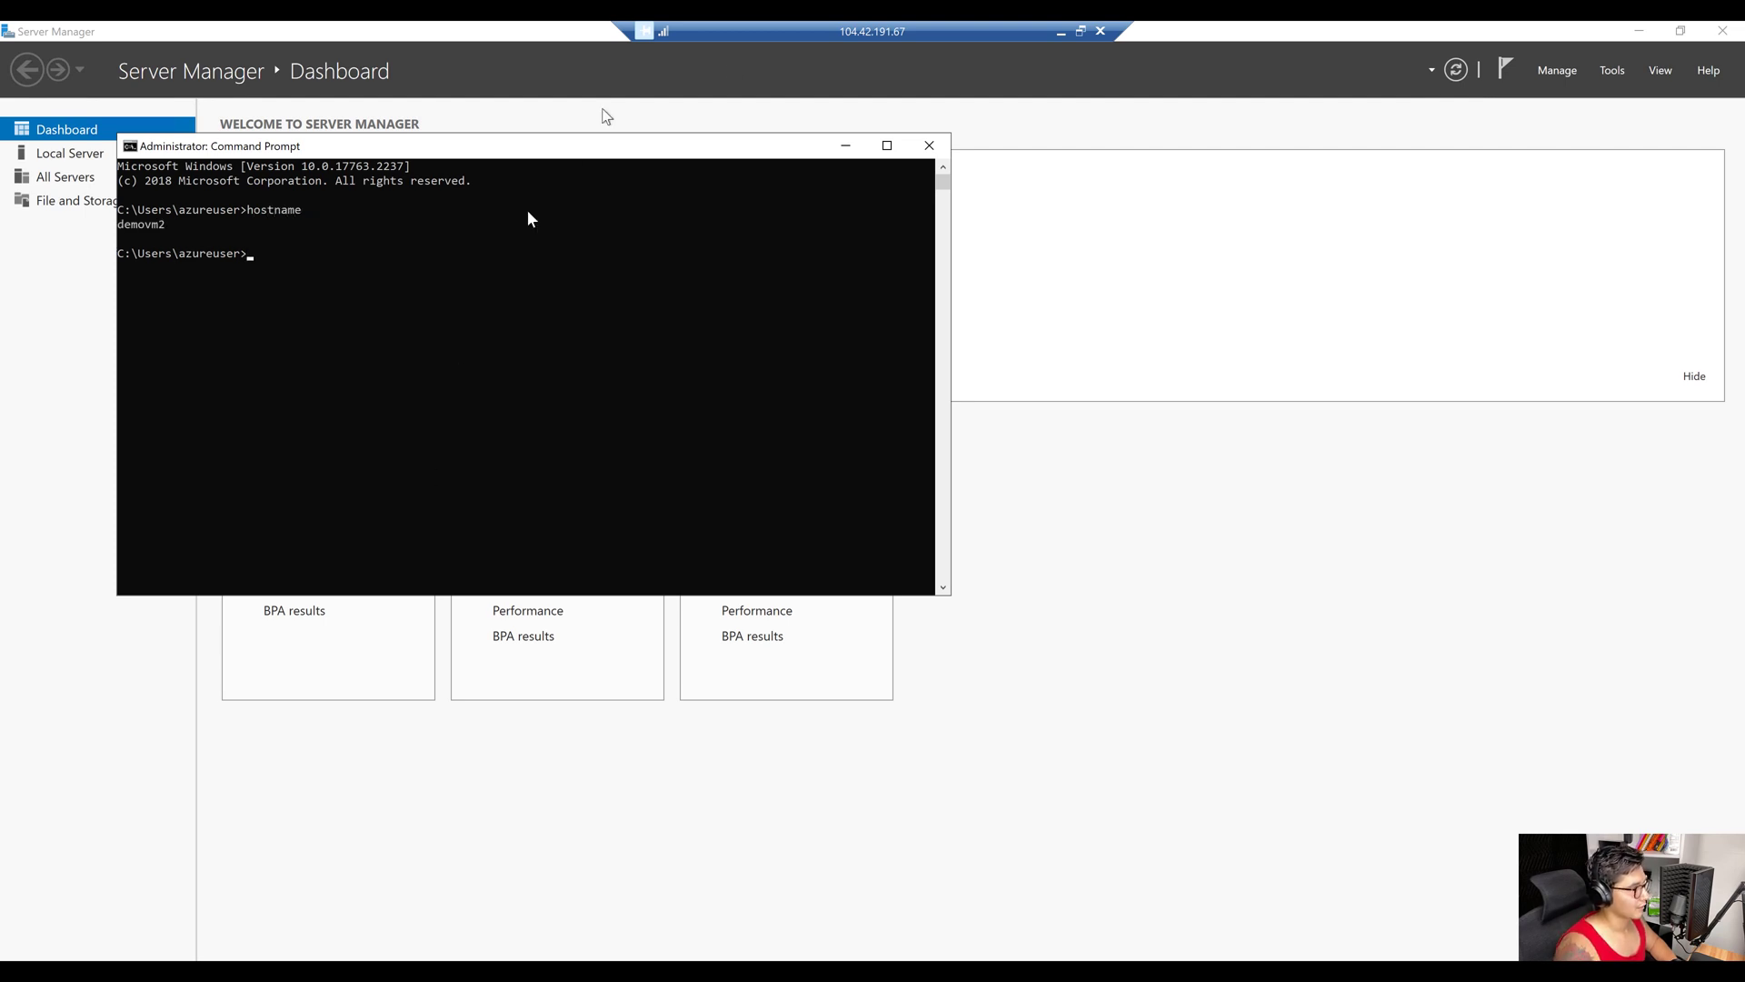
{"action": "left_click", "coordinate": [928, 146]}
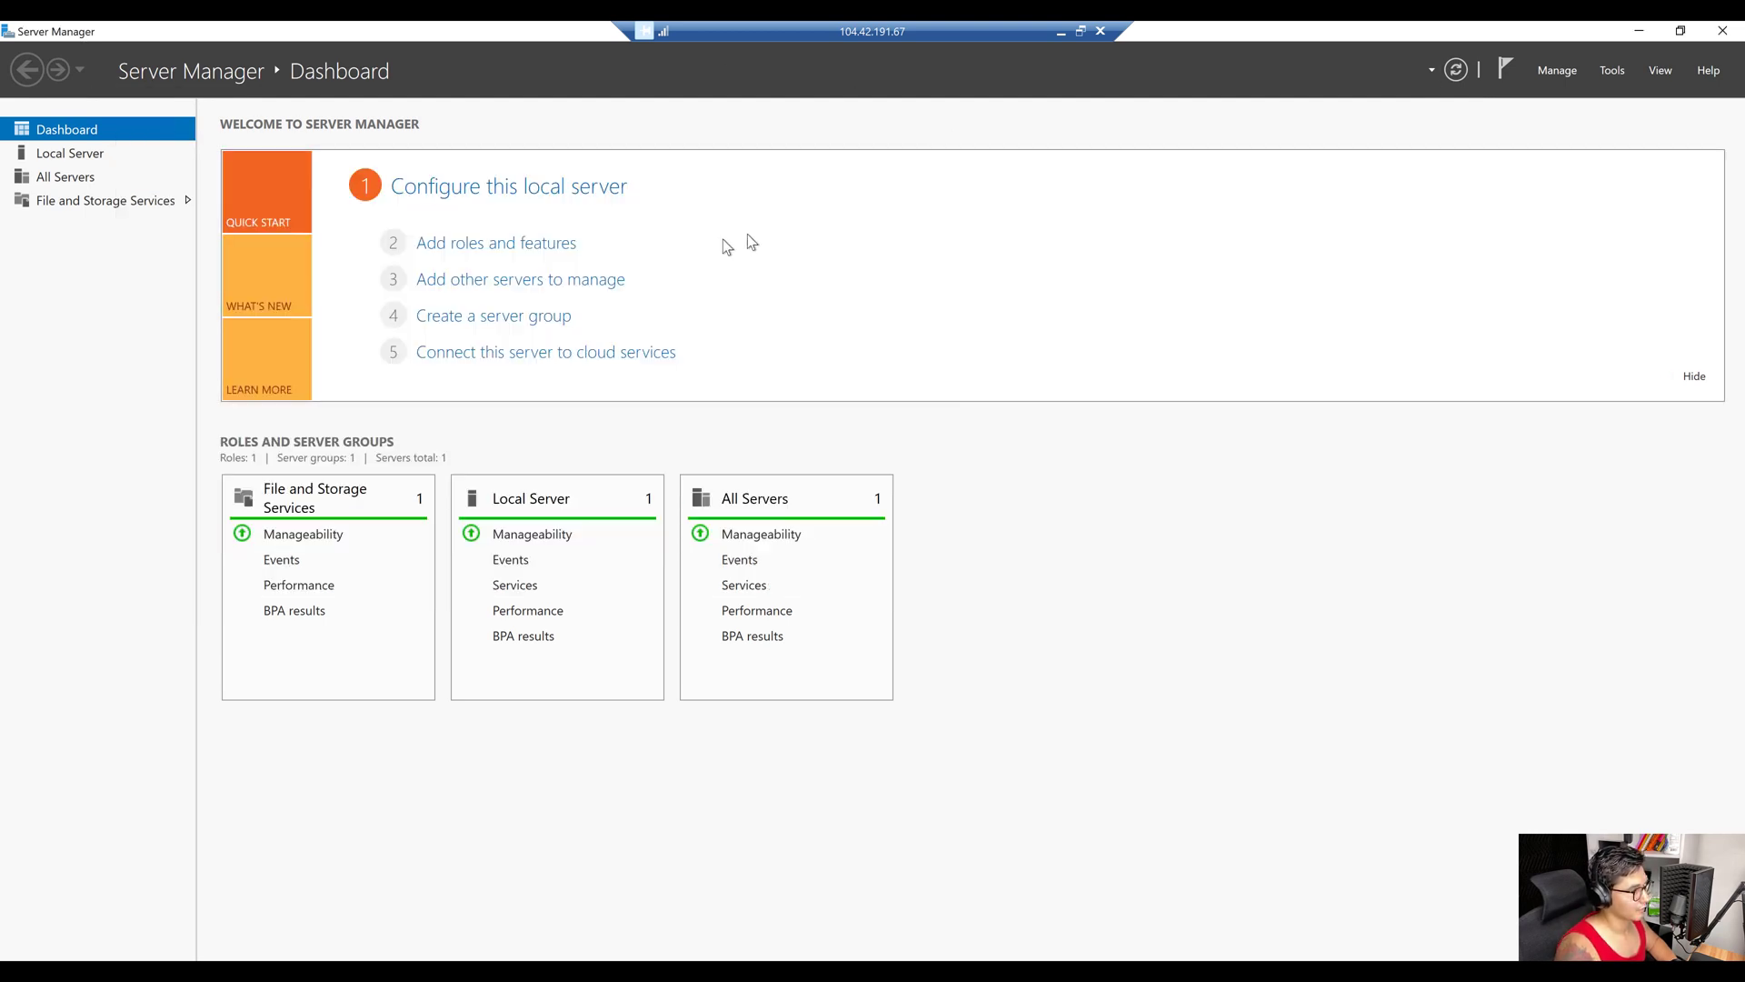
Start adding roles and features on demovm2, keep the default installation type and server, and recheck the destination server before continuing to the roles.
{"action": "left_click", "coordinate": [554, 244]}
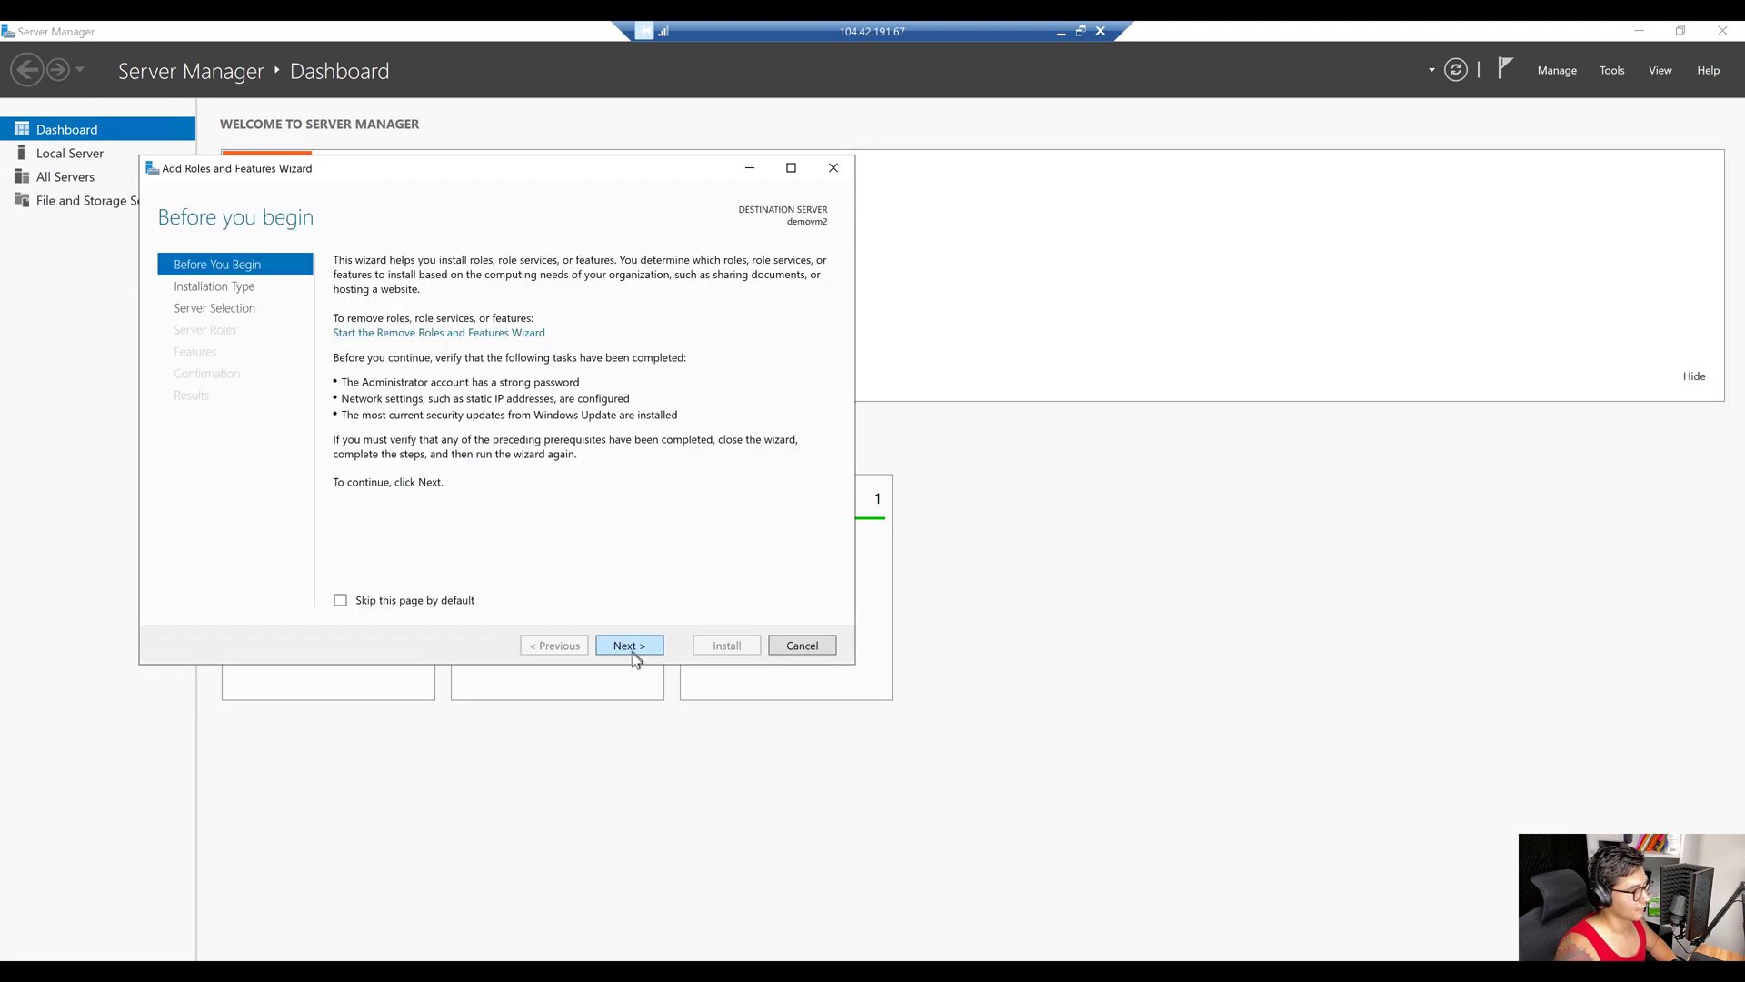
{"action": "left_click", "coordinate": [631, 649]}
{"action": "left_click", "coordinate": [631, 649]}
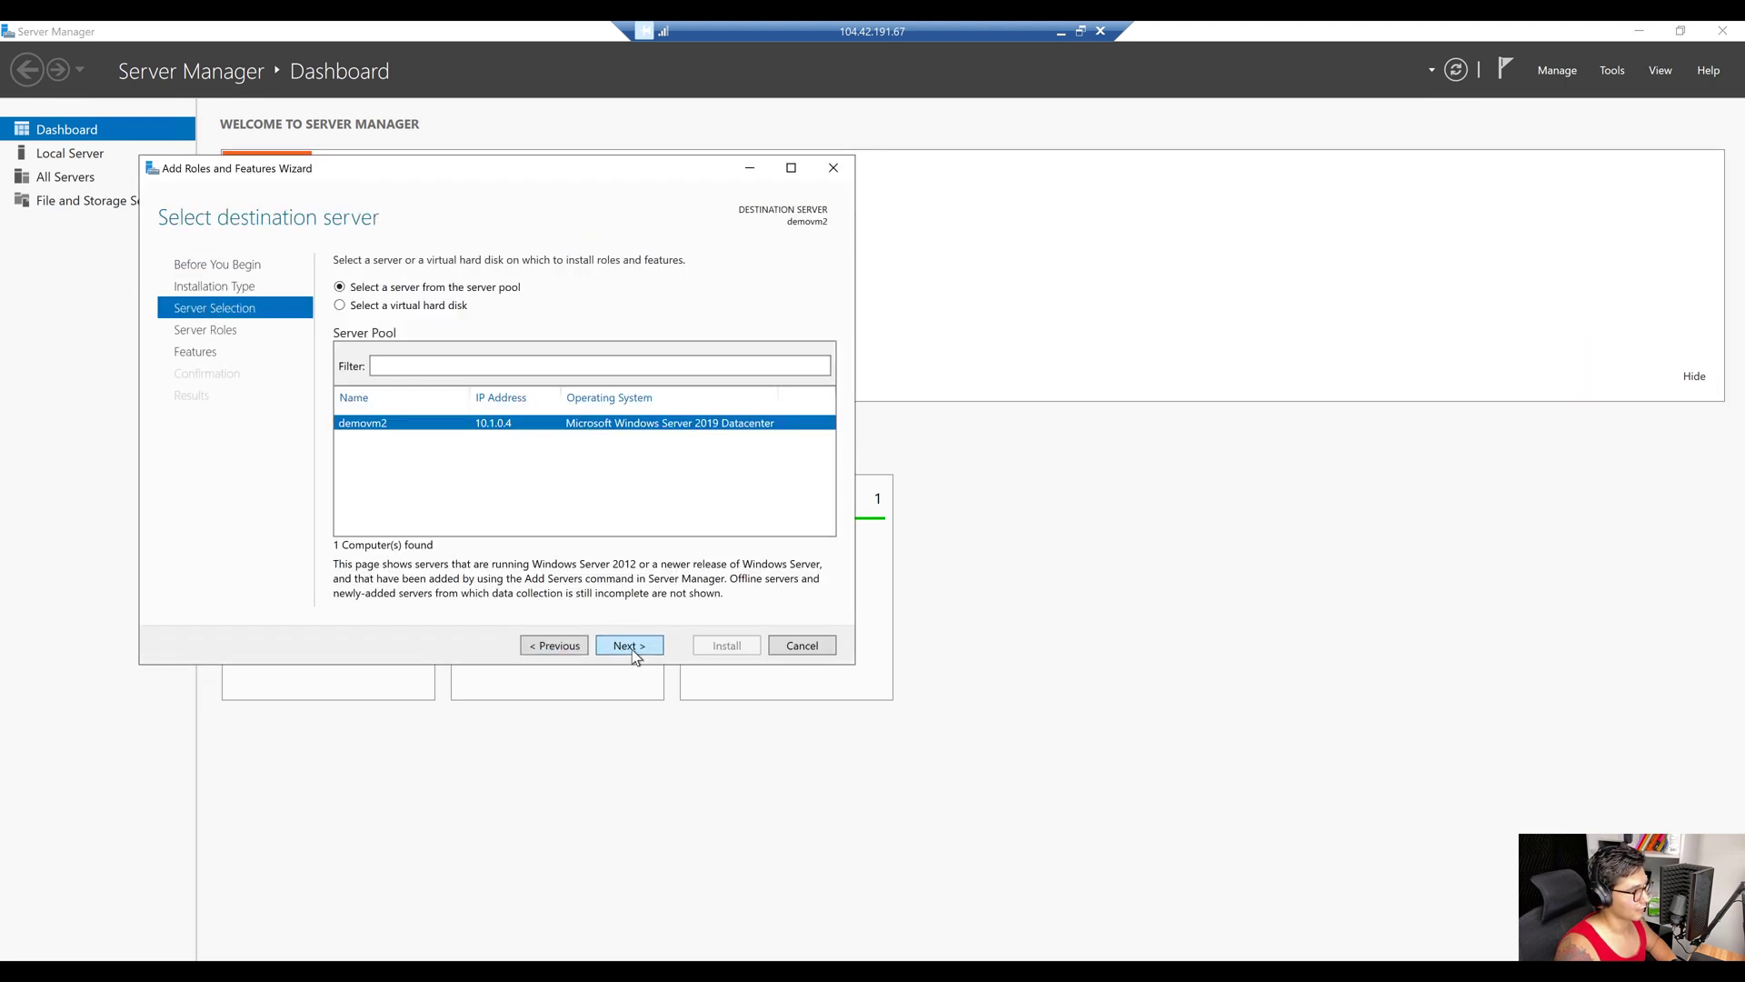
{"action": "left_click", "coordinate": [631, 649]}
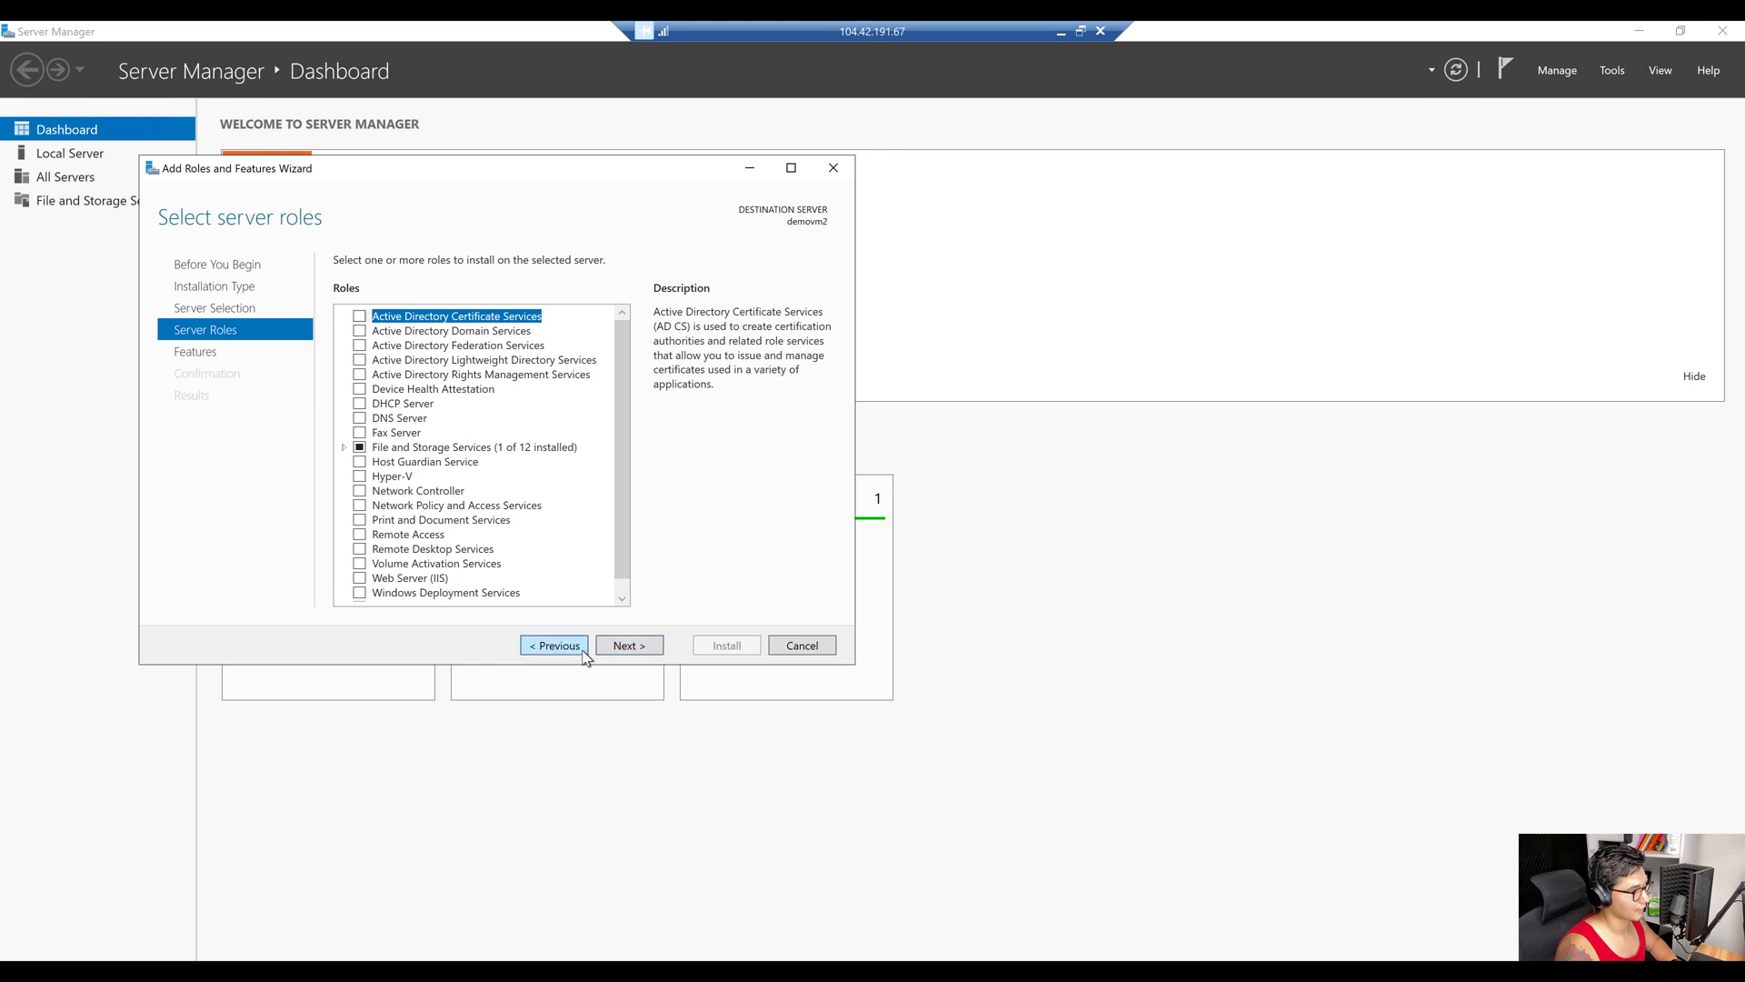
{"action": "left_click", "coordinate": [554, 646]}
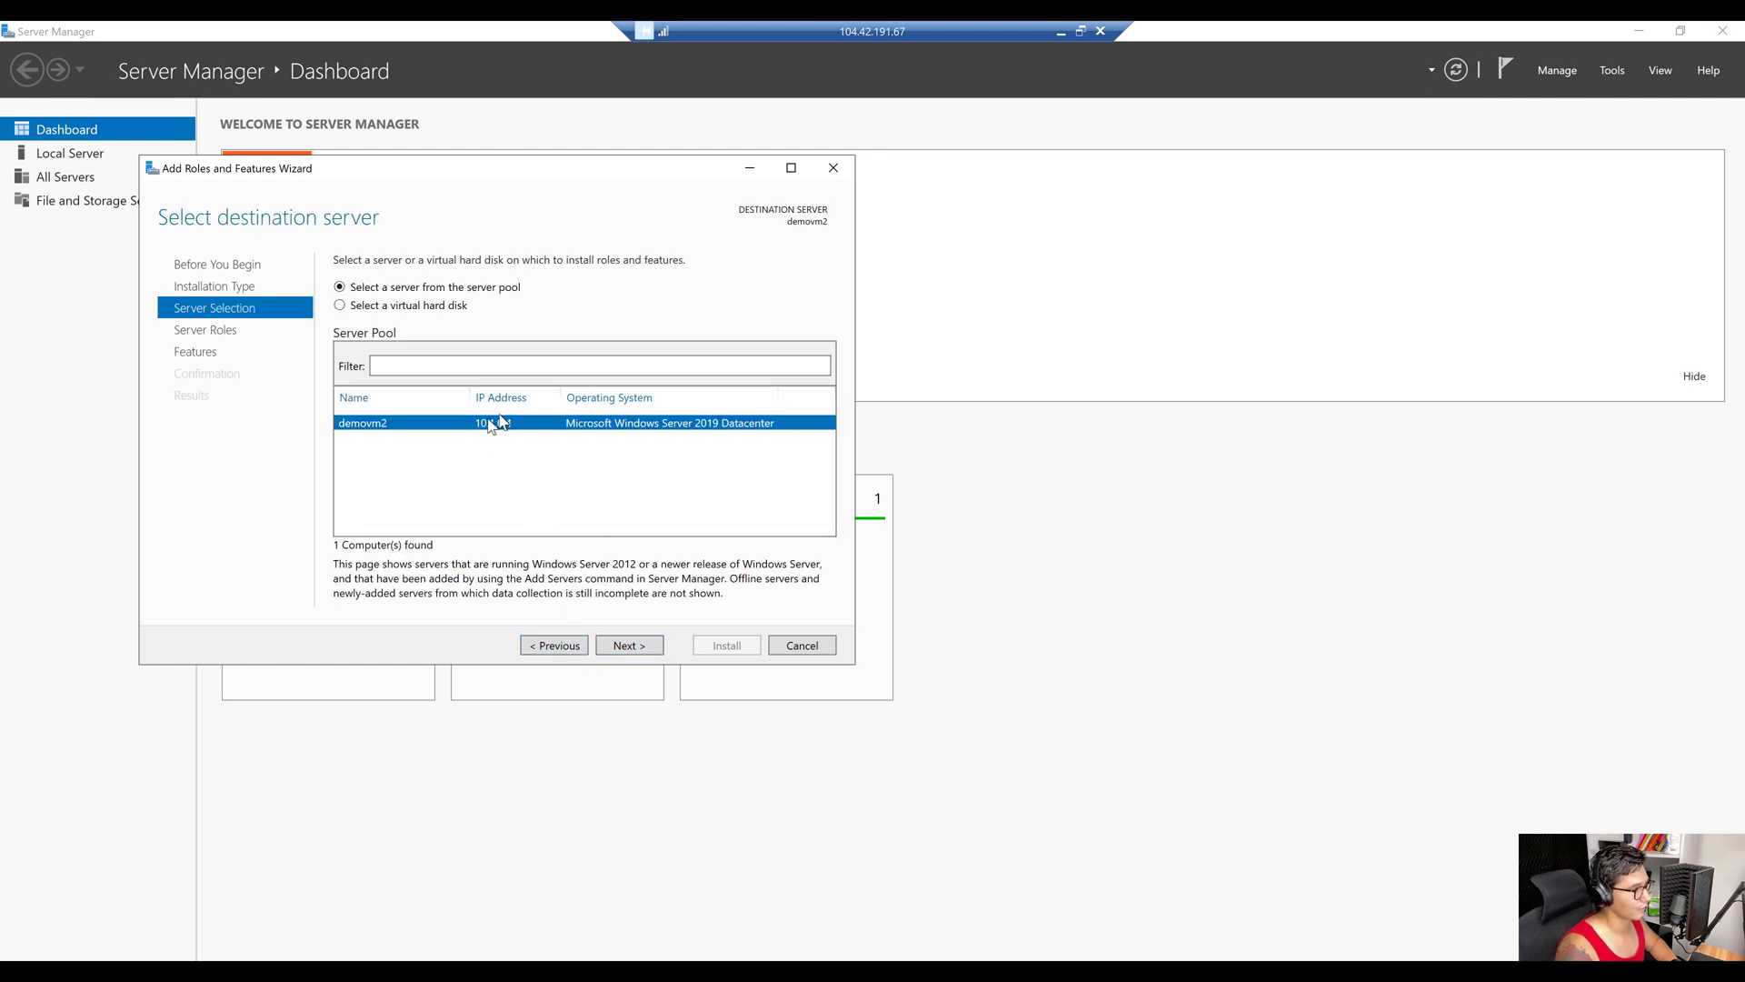
{"action": "left_click", "coordinate": [644, 648]}
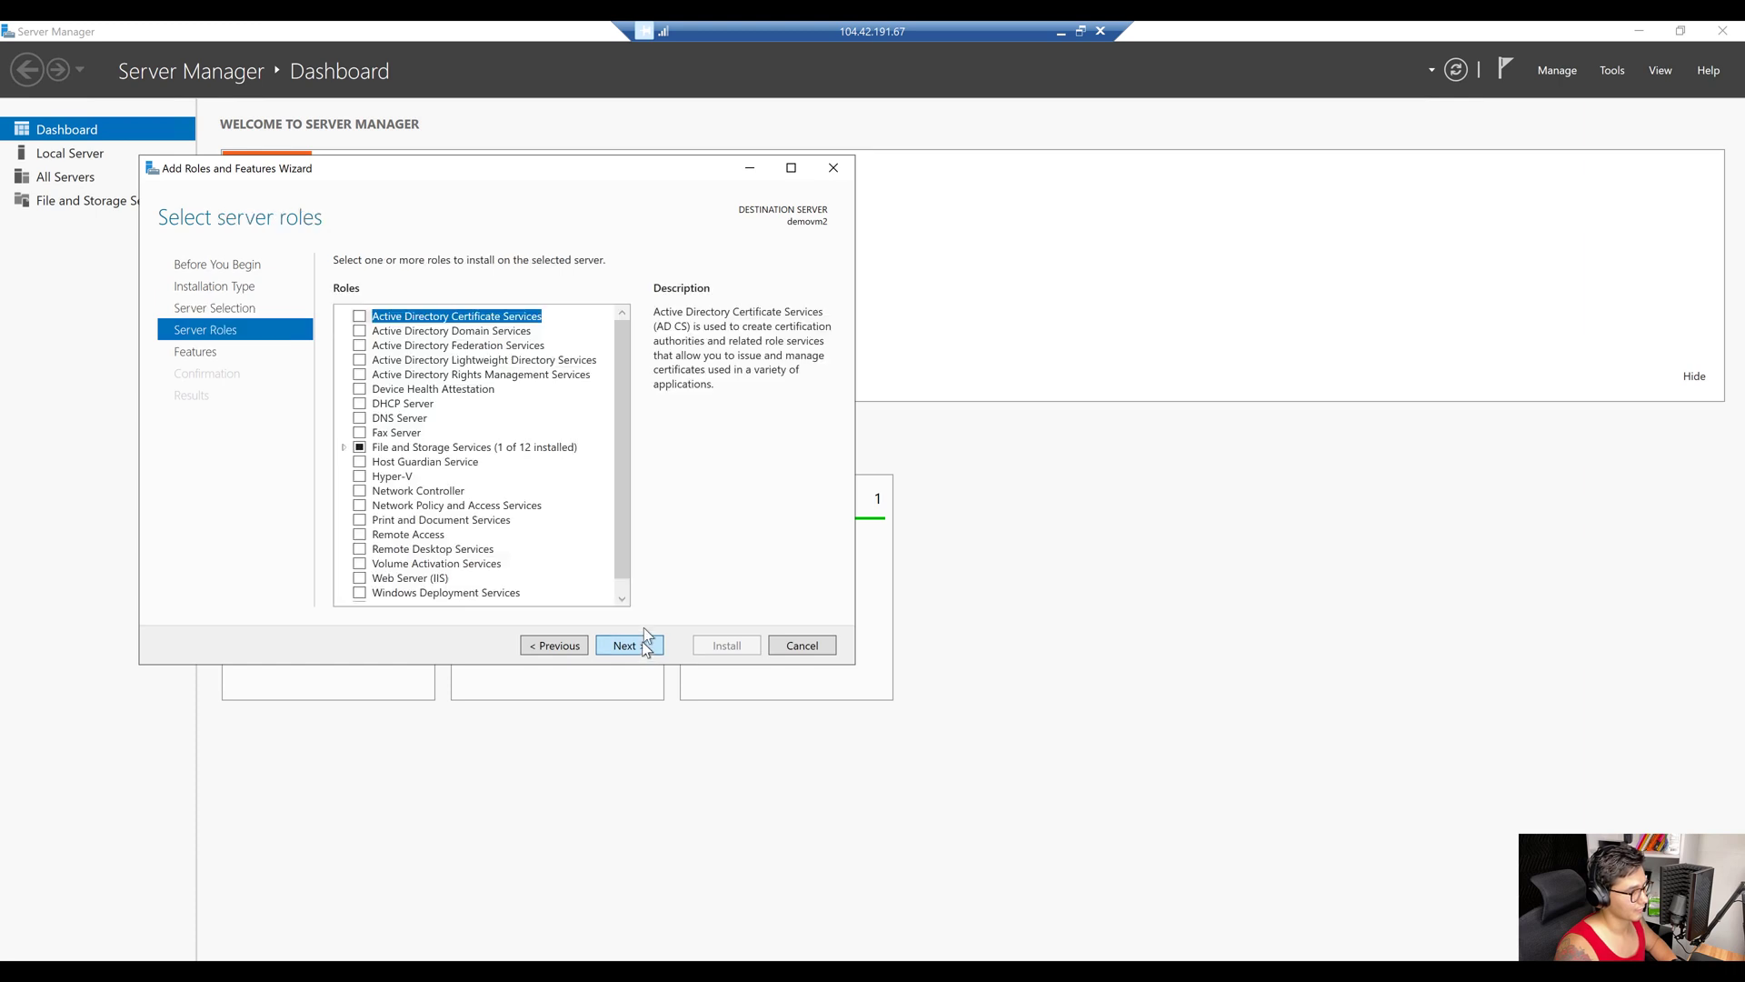
Select the Web Server (IIS) role with its management tools, keep the remaining defaults and start the installation on demovm2.
{"action": "scroll", "coordinate": [586, 570], "scroll_direction": "down", "scroll_amount": 1}
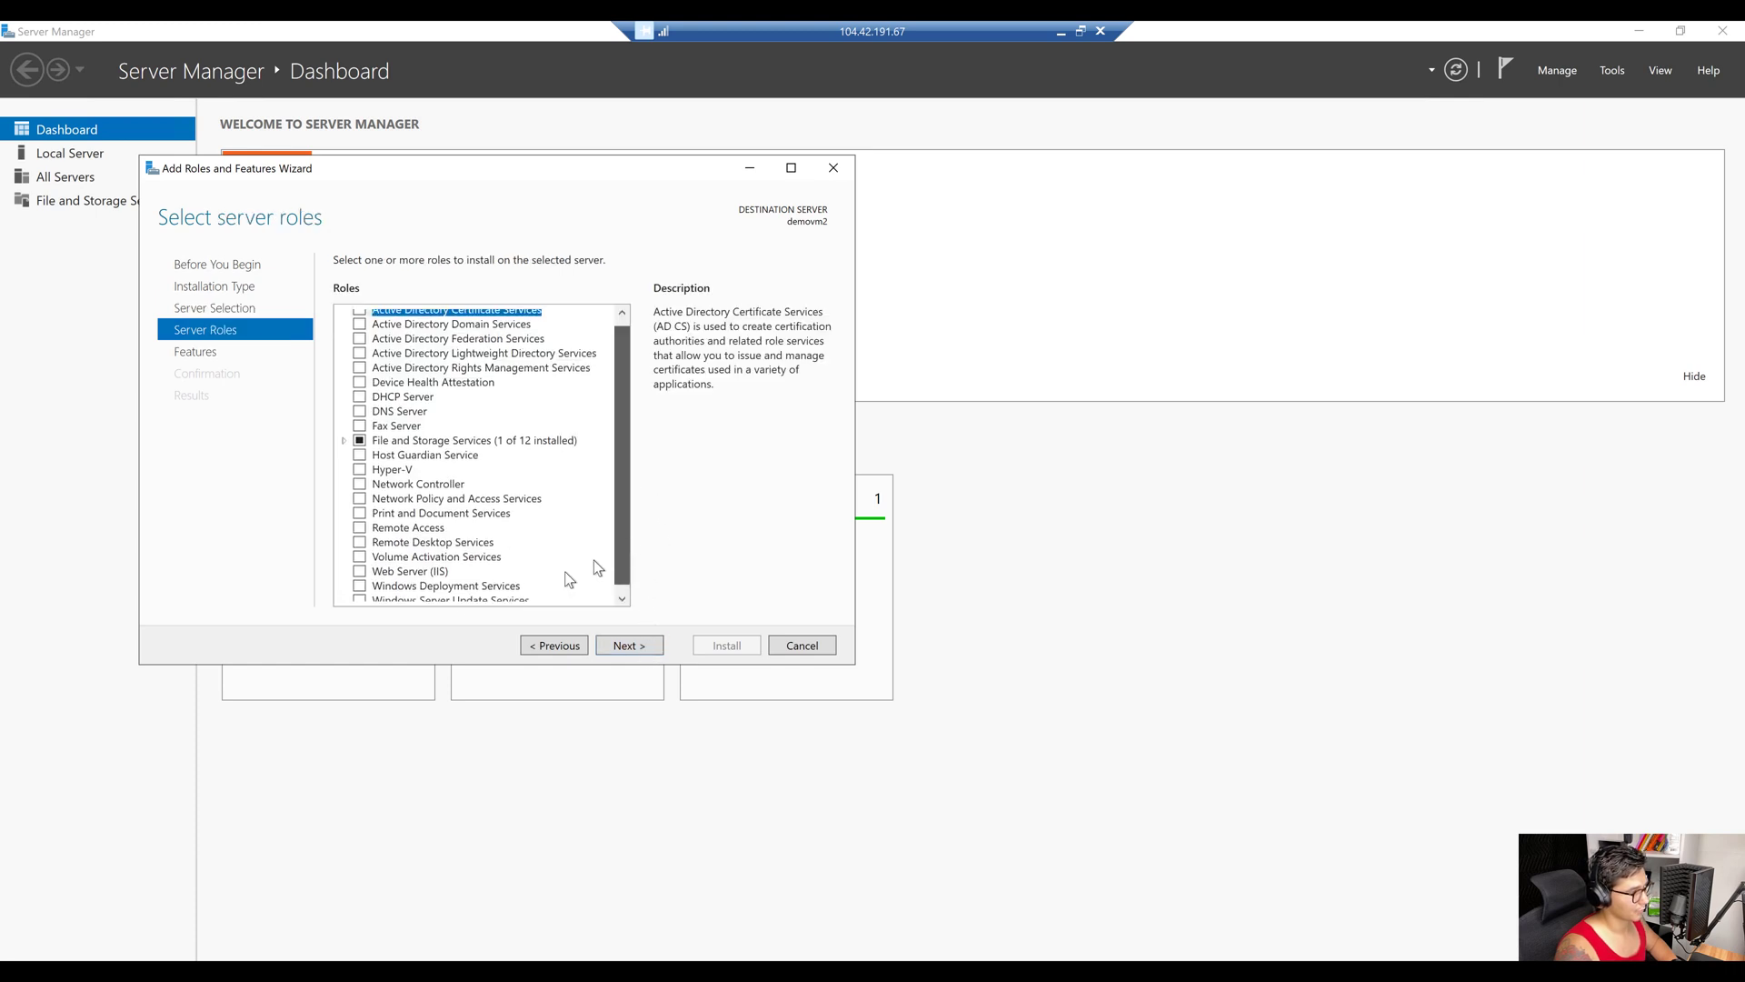
{"action": "left_click", "coordinate": [360, 570]}
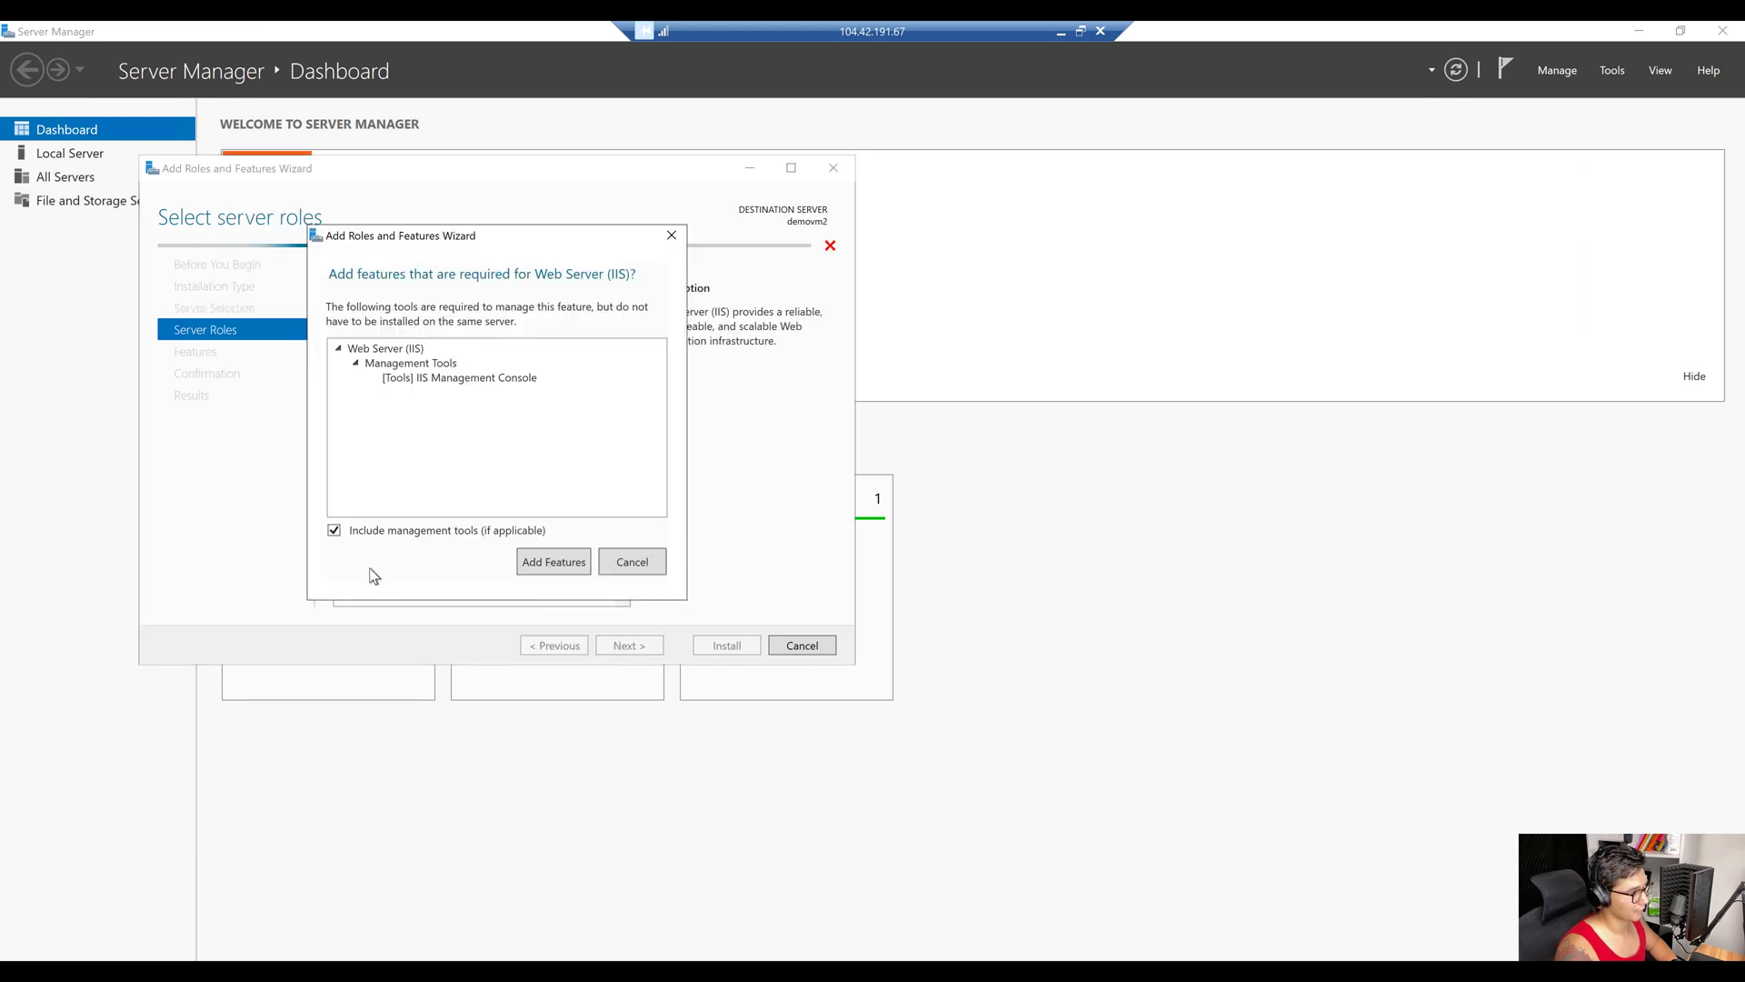
{"action": "left_click", "coordinate": [556, 562]}
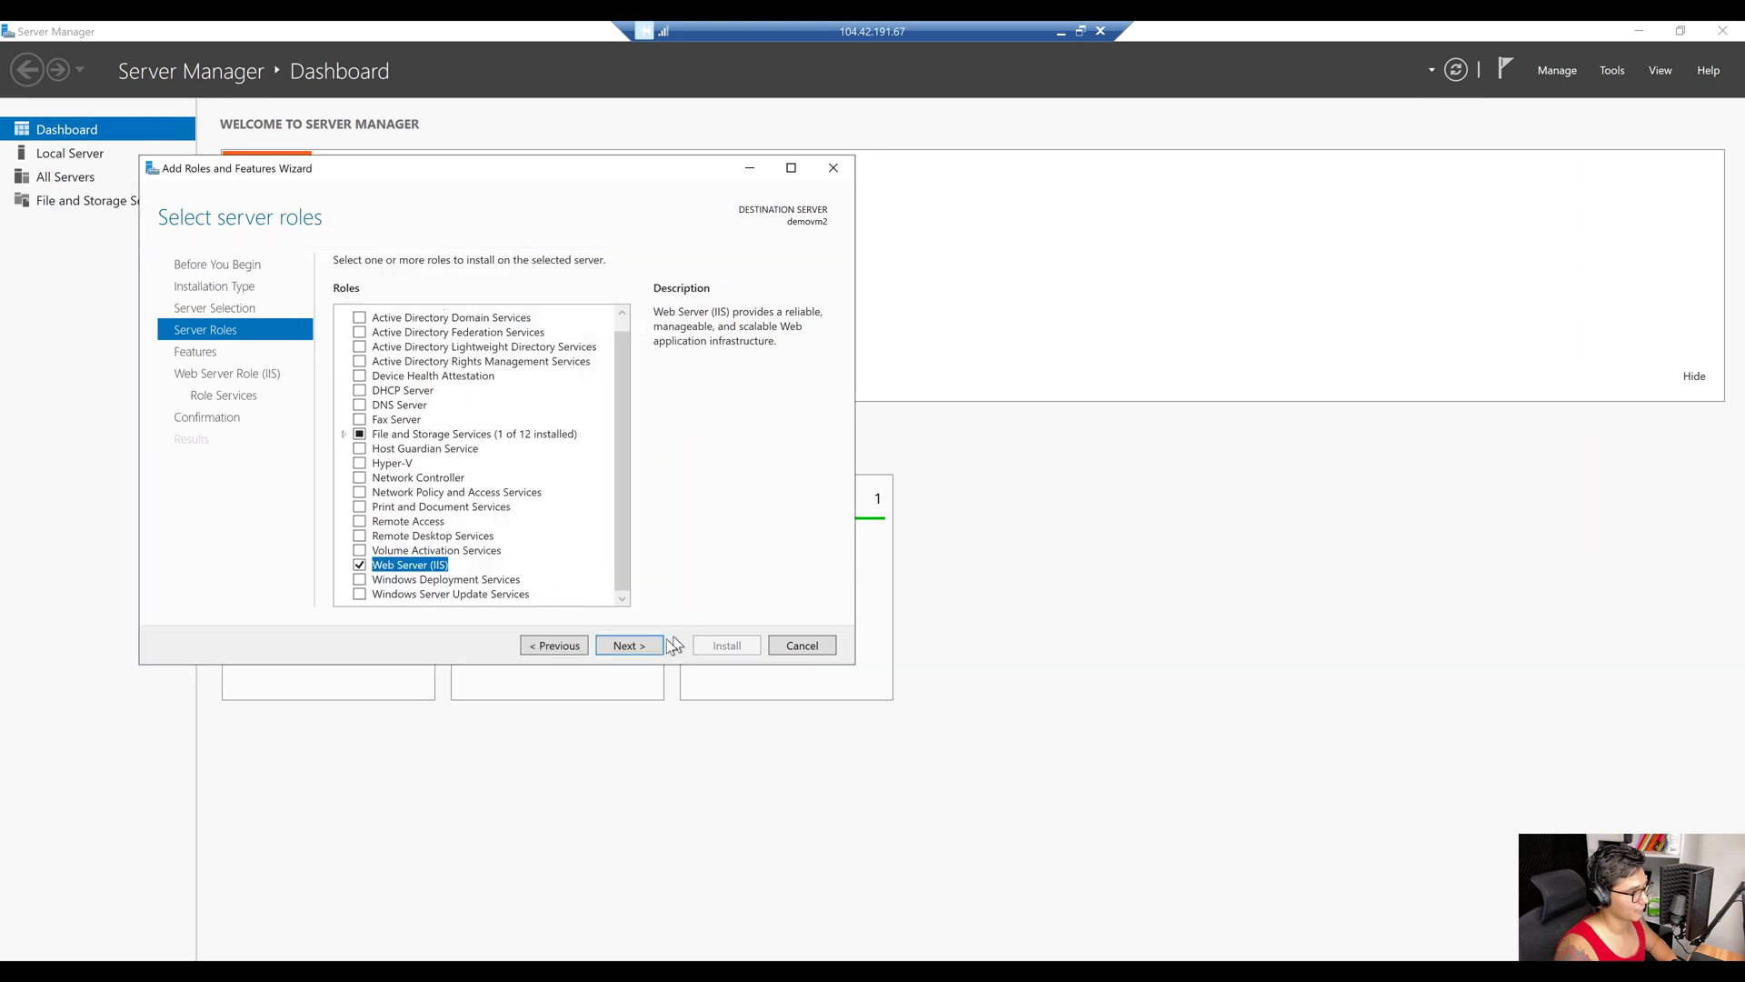
{"action": "left_click", "coordinate": [633, 648]}
{"action": "left_click", "coordinate": [633, 648]}
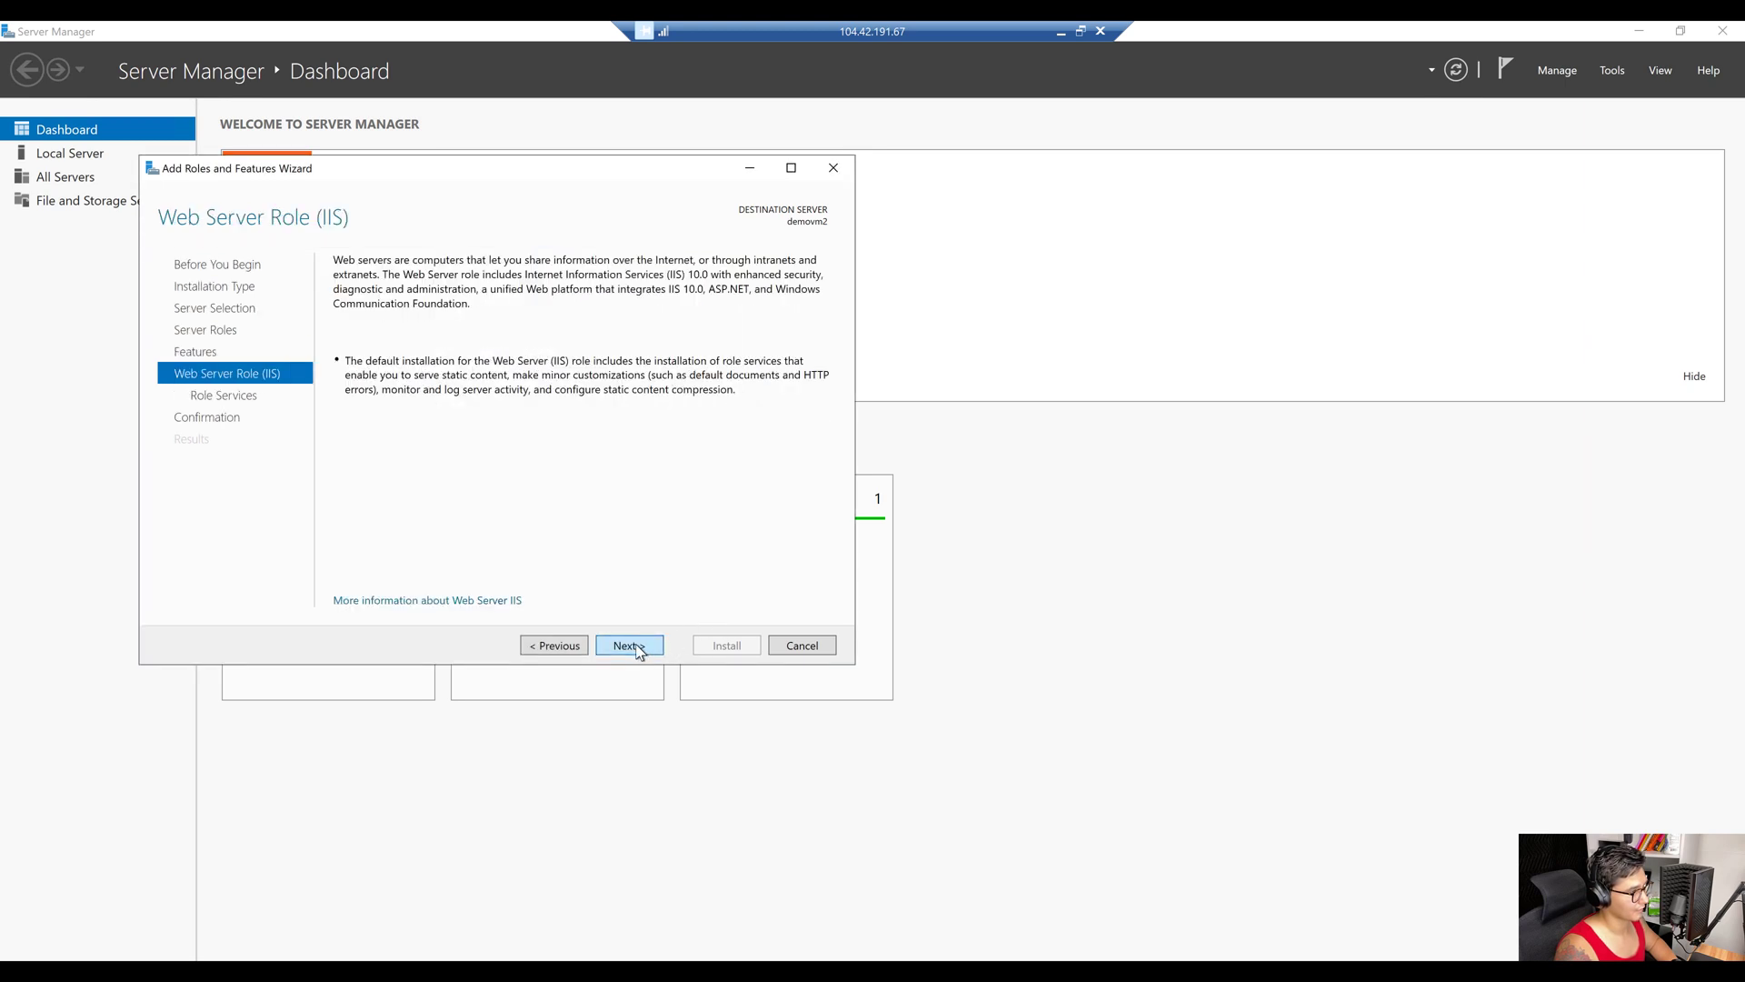
{"action": "left_click", "coordinate": [632, 647]}
{"action": "left_click", "coordinate": [632, 647]}
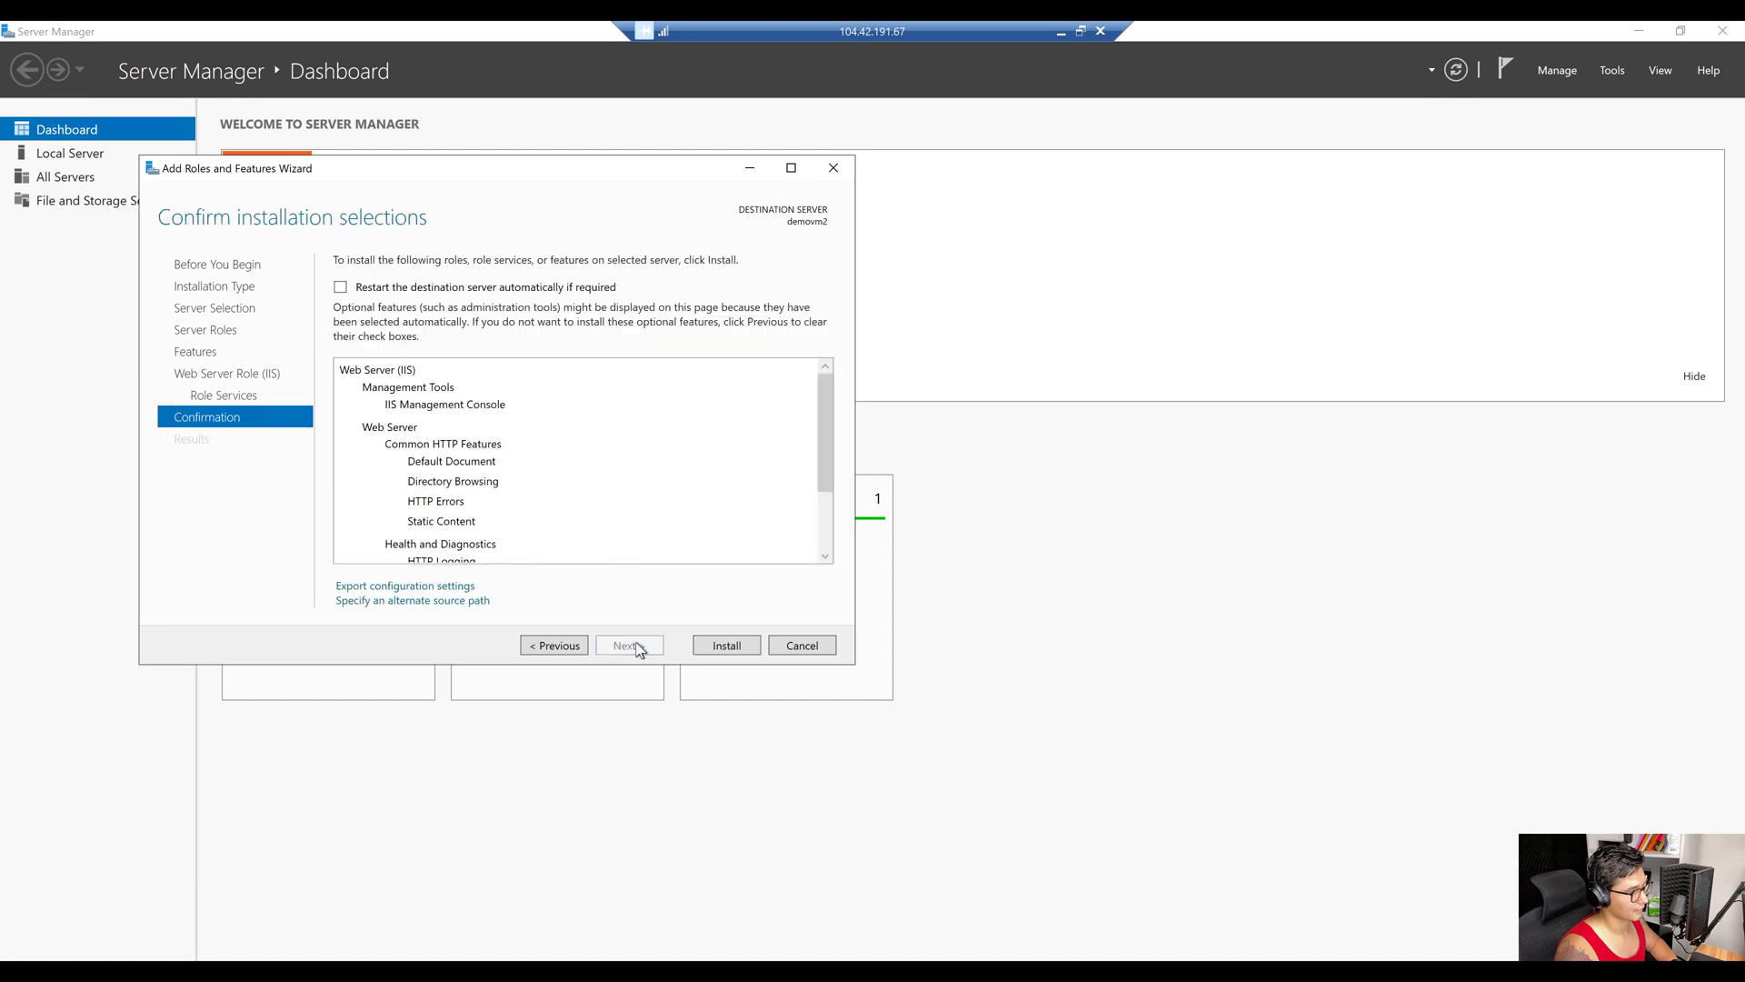
{"action": "left_click", "coordinate": [727, 645]}
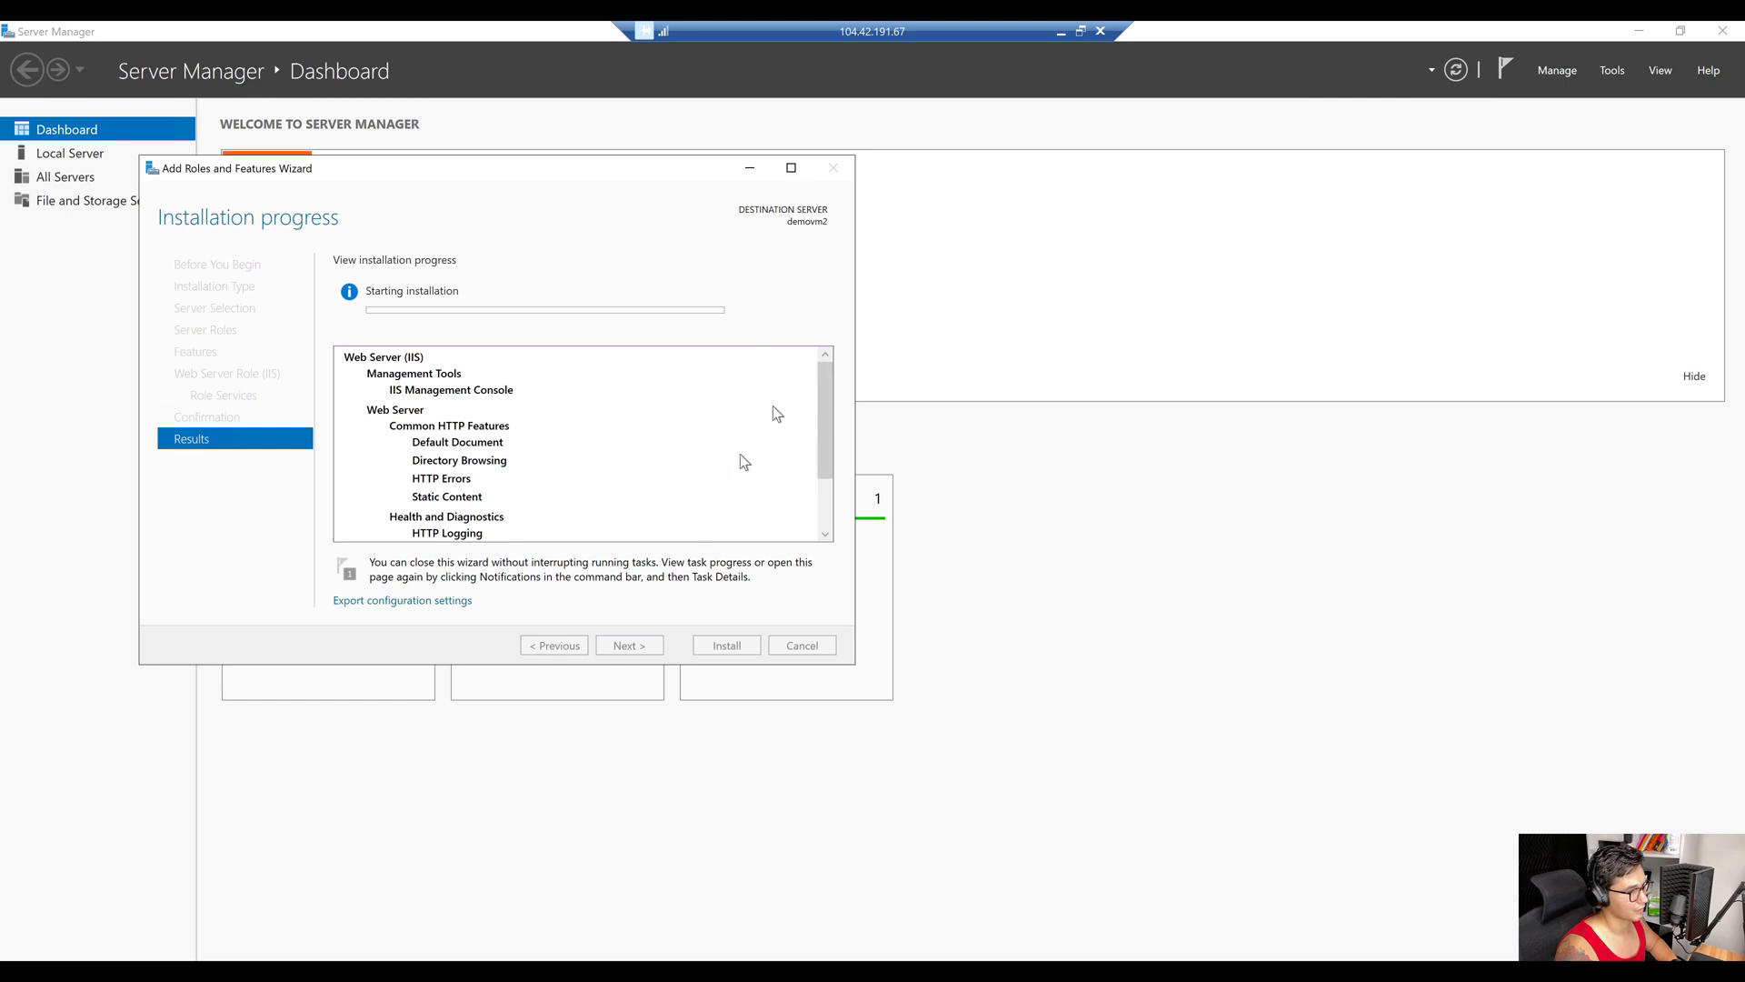
Return to the demovm1 remote session and close its Command Prompt, the Add Roles and Features Wizard and Server Manager.
{"action": "left_click", "coordinate": [1060, 30]}
{"action": "mouse_move", "coordinate": [707, 941]}
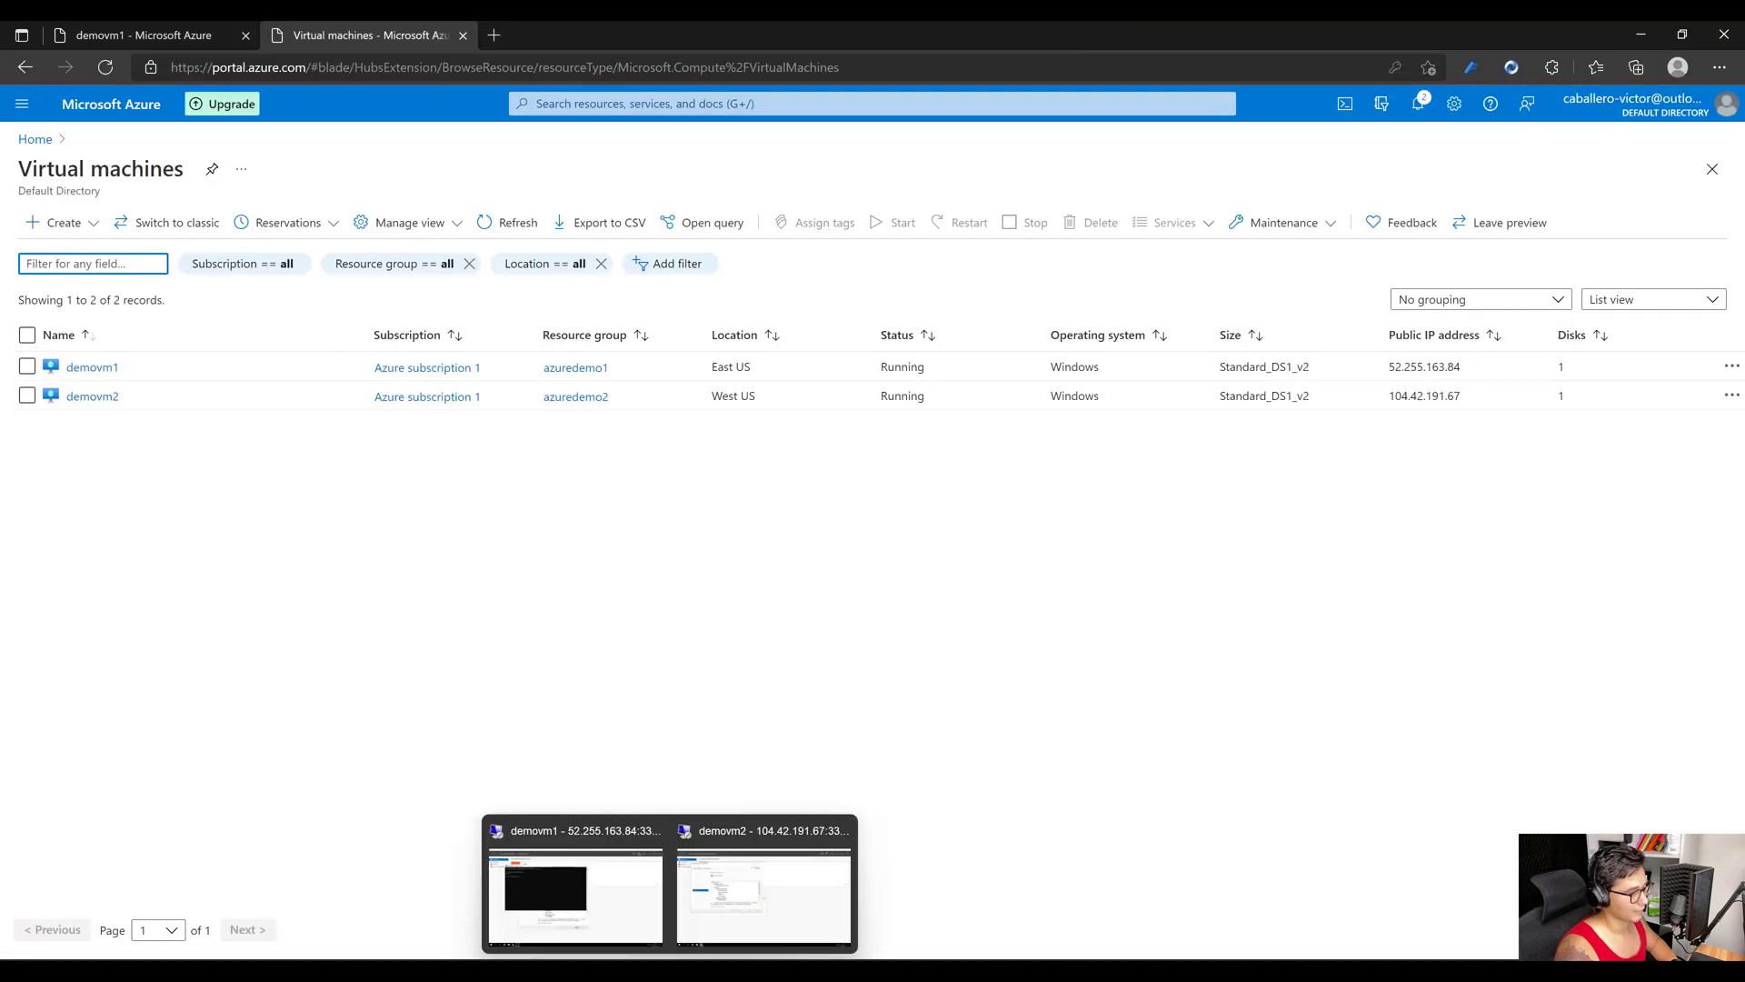
{"action": "left_click", "coordinate": [578, 879]}
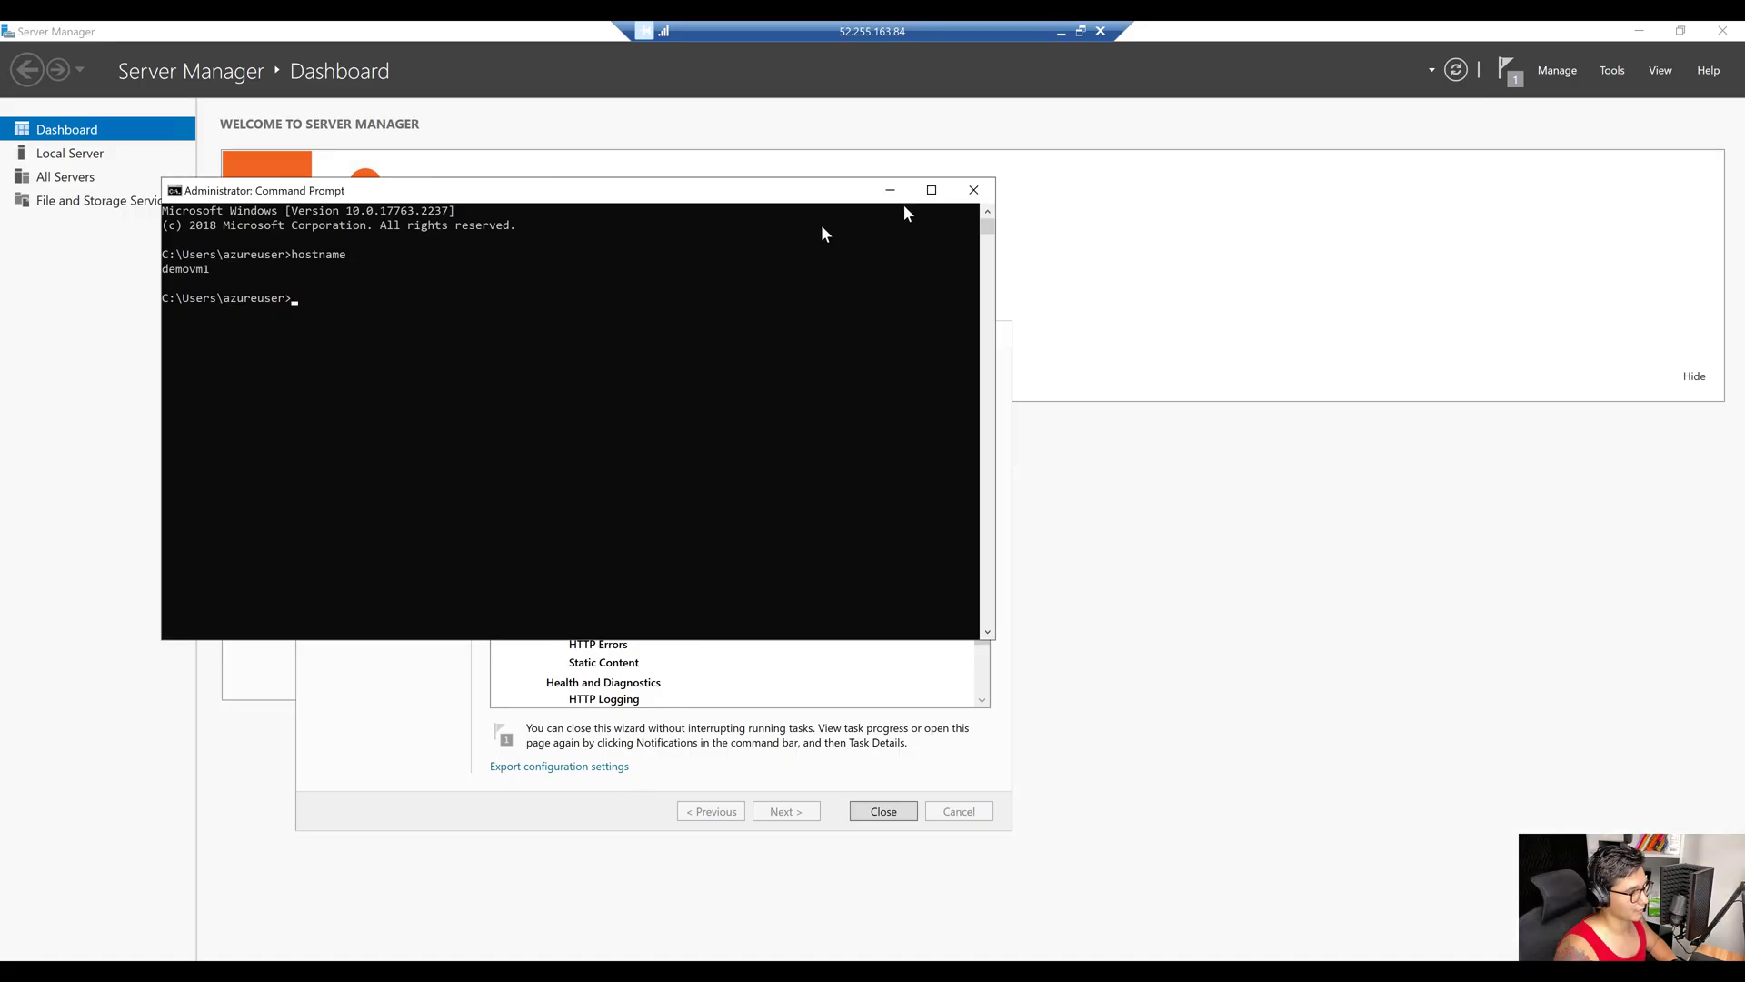
{"action": "left_click", "coordinate": [973, 190]}
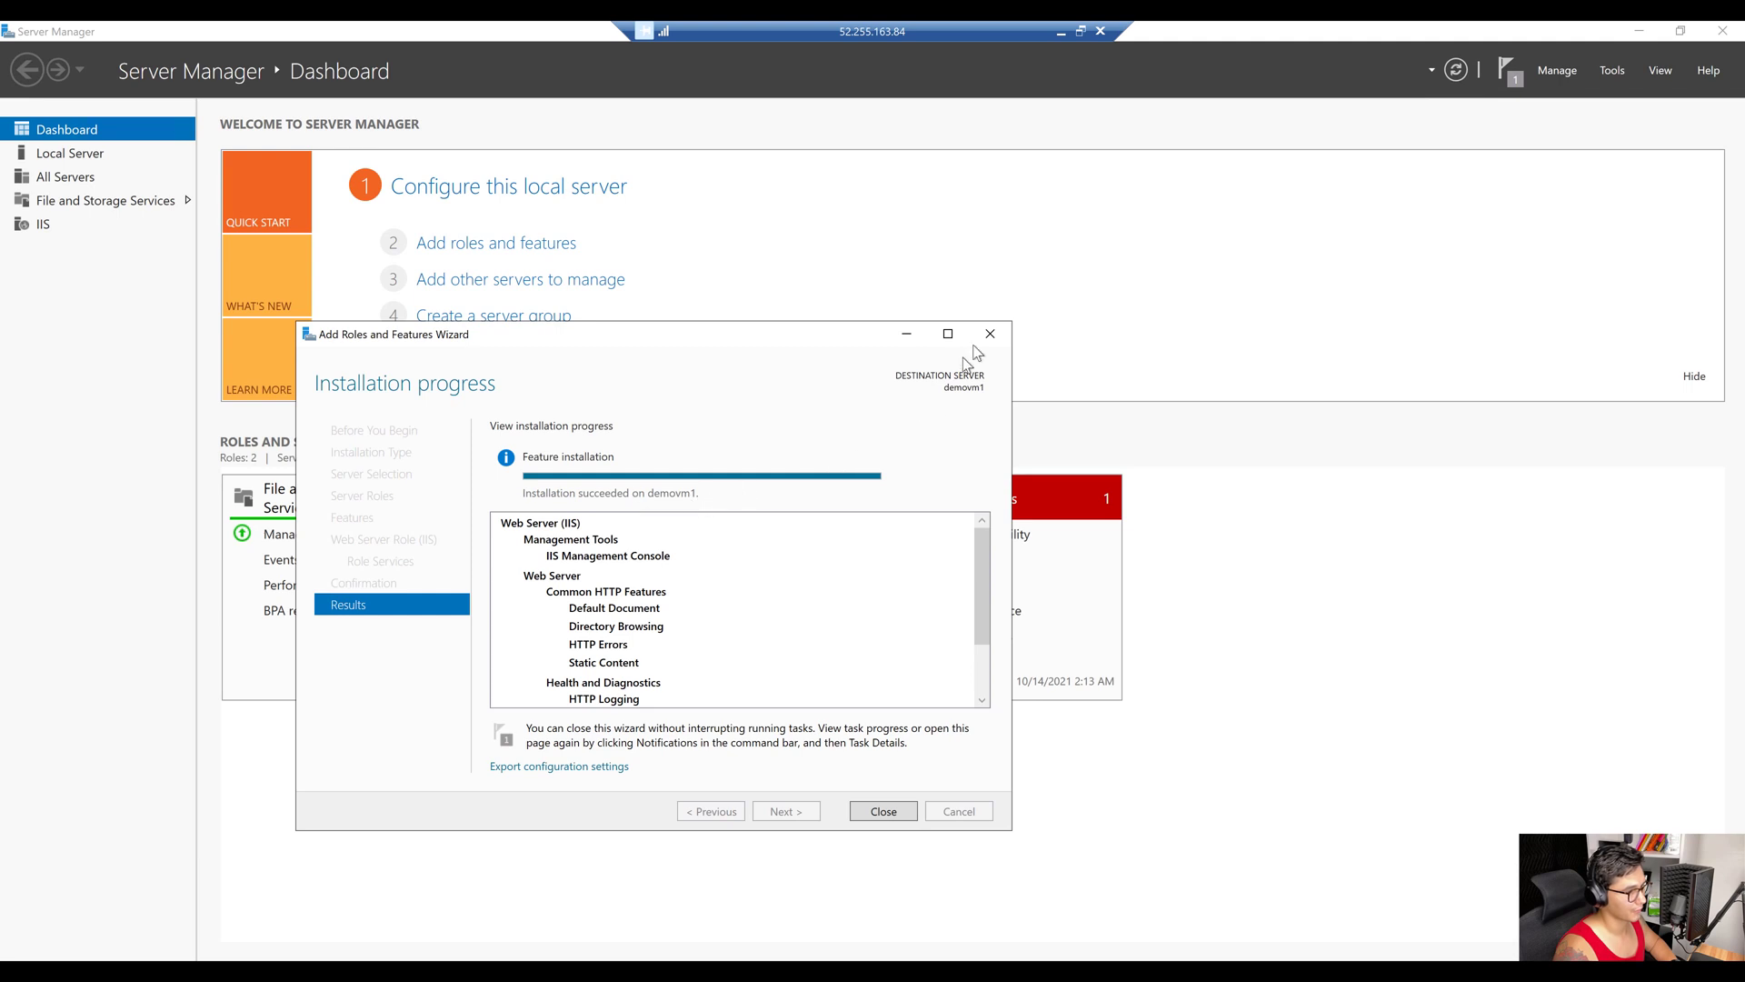
{"action": "left_click", "coordinate": [990, 334]}
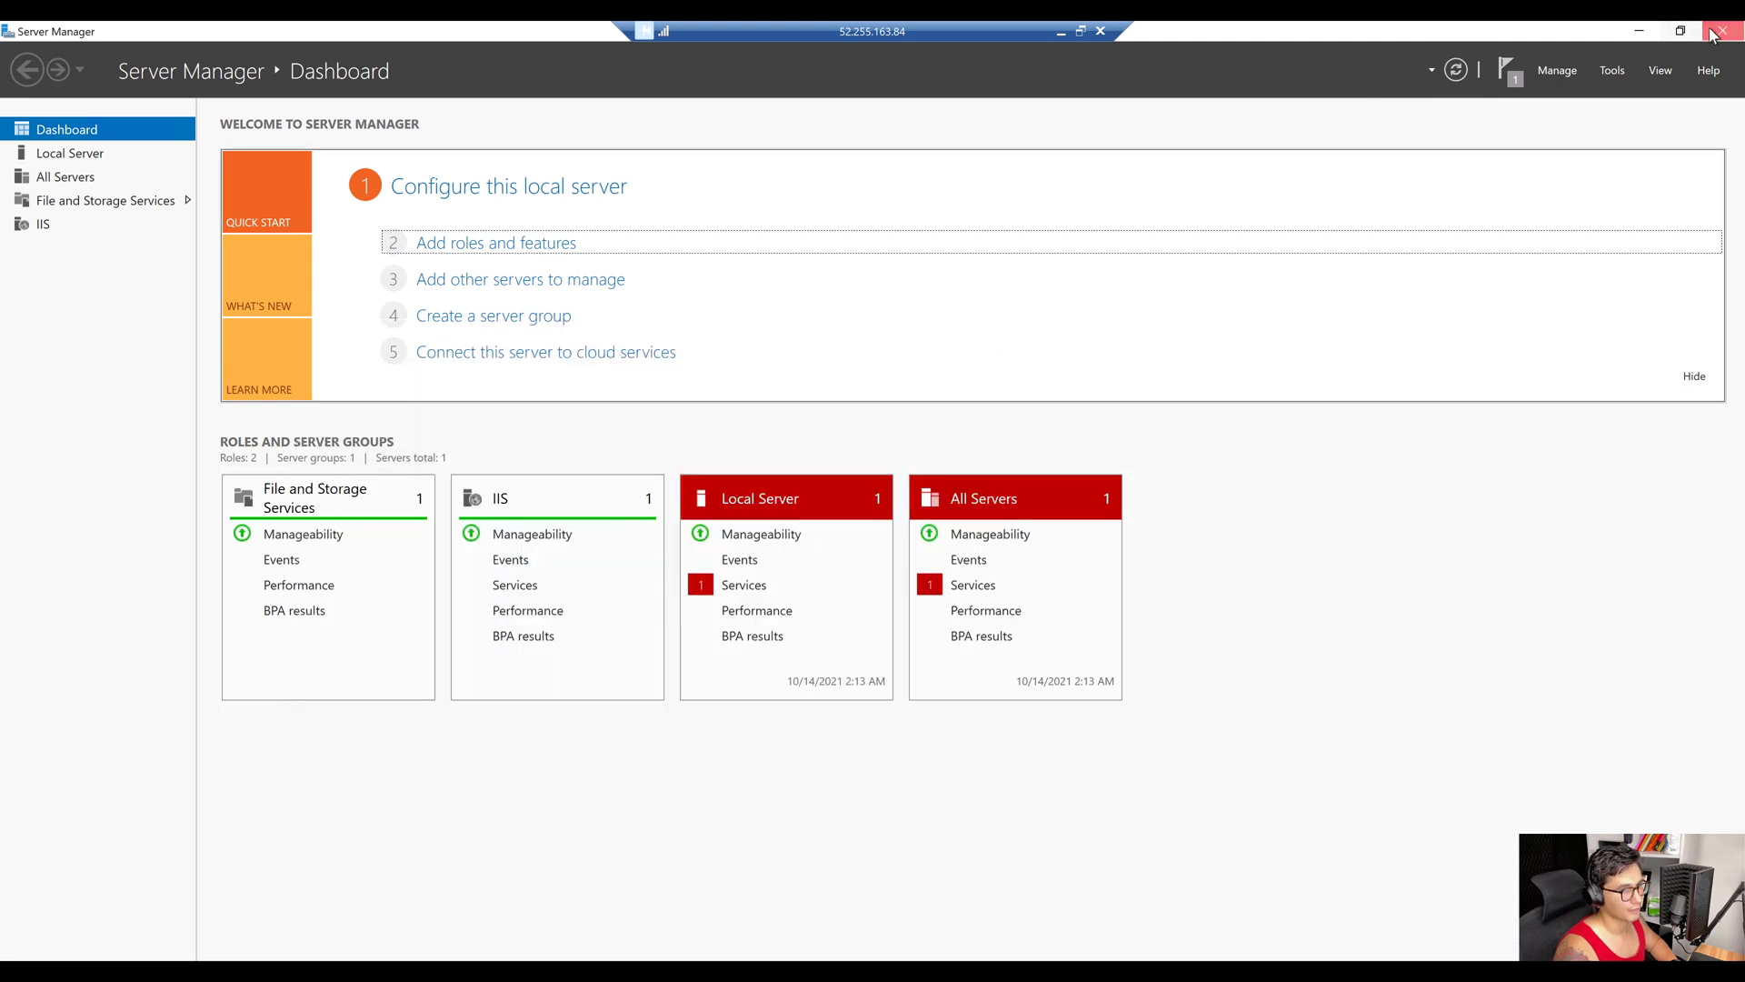
{"action": "left_click", "coordinate": [1720, 31]}
On demovm1, open Internet Explorer with the recommended settings, browse to localhost to test the IIS site, and close the browser.
{"action": "key", "text": "super+s"}
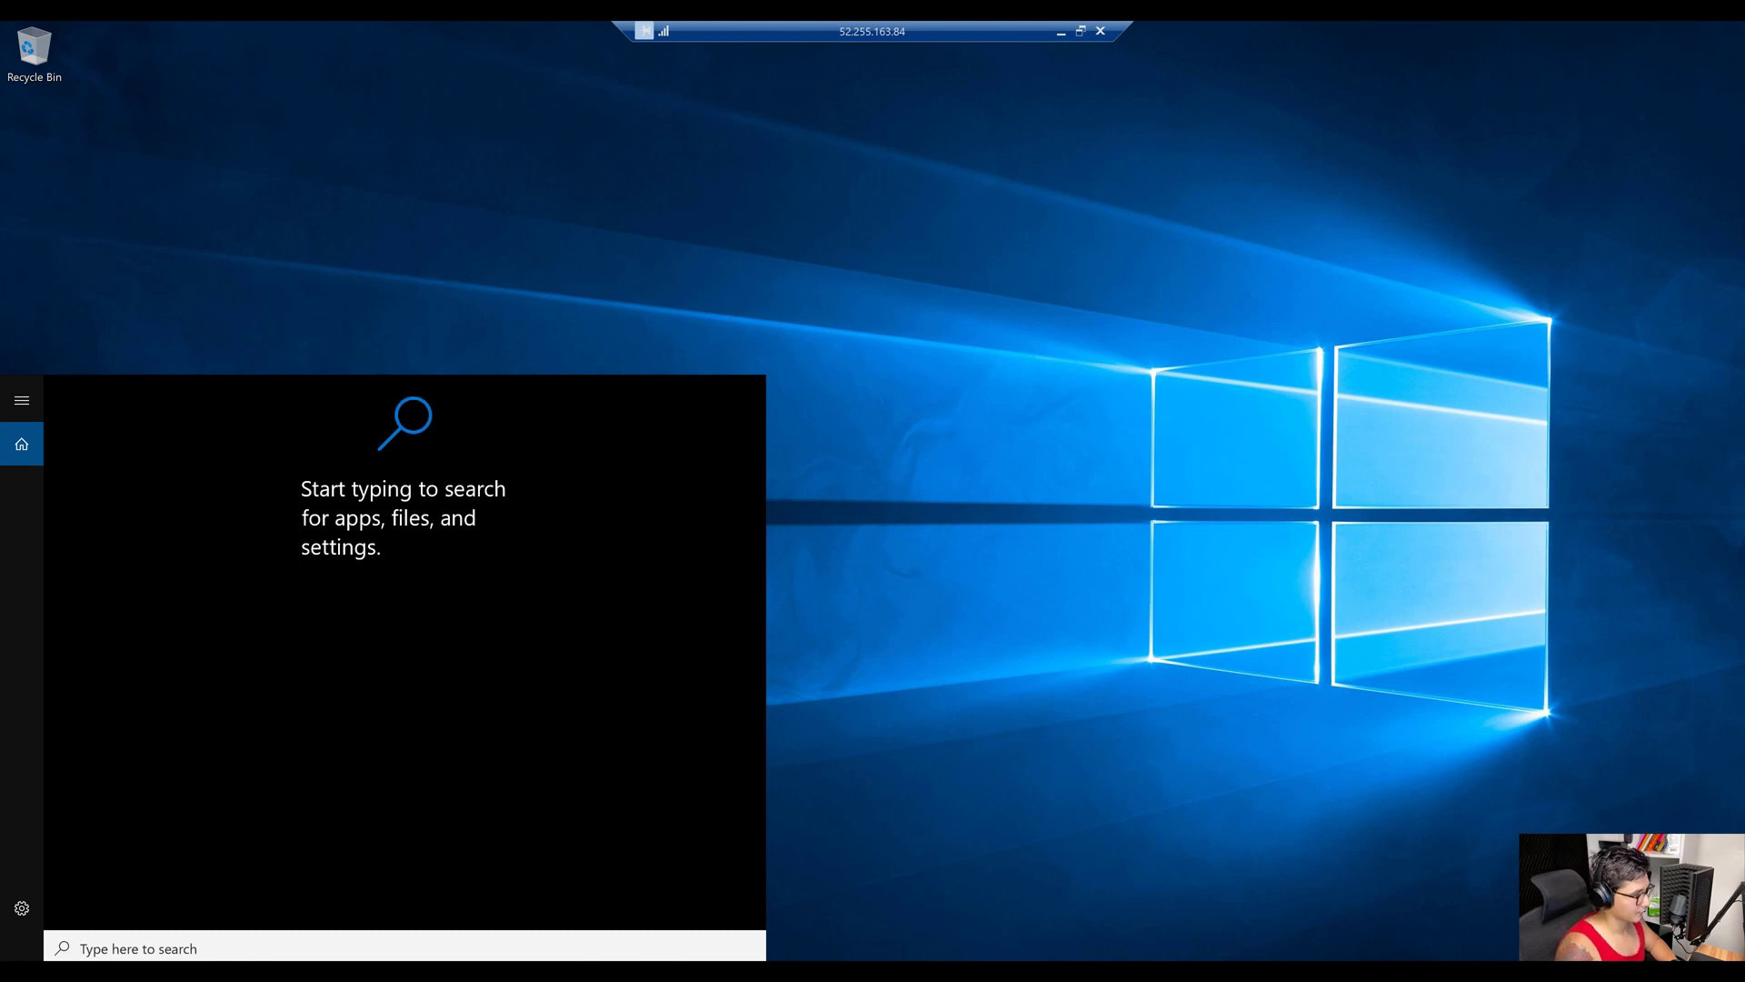
{"action": "left_click", "coordinate": [153, 980]}
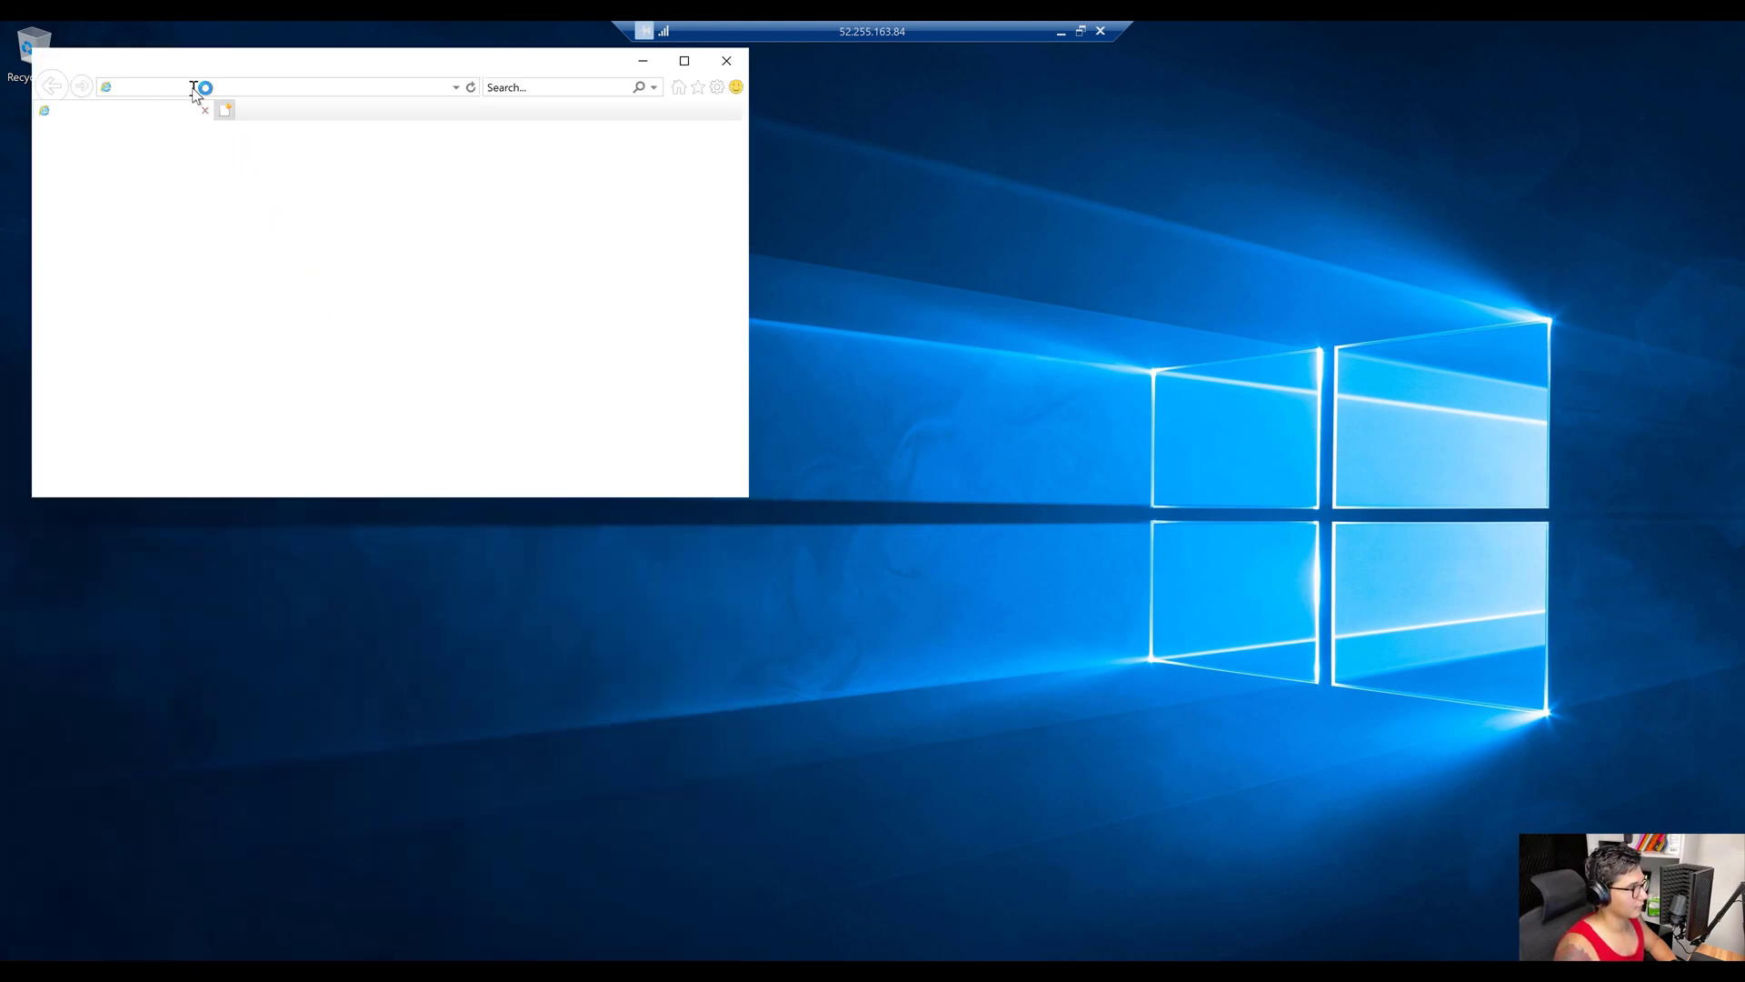
{"action": "type", "text": "lo"}
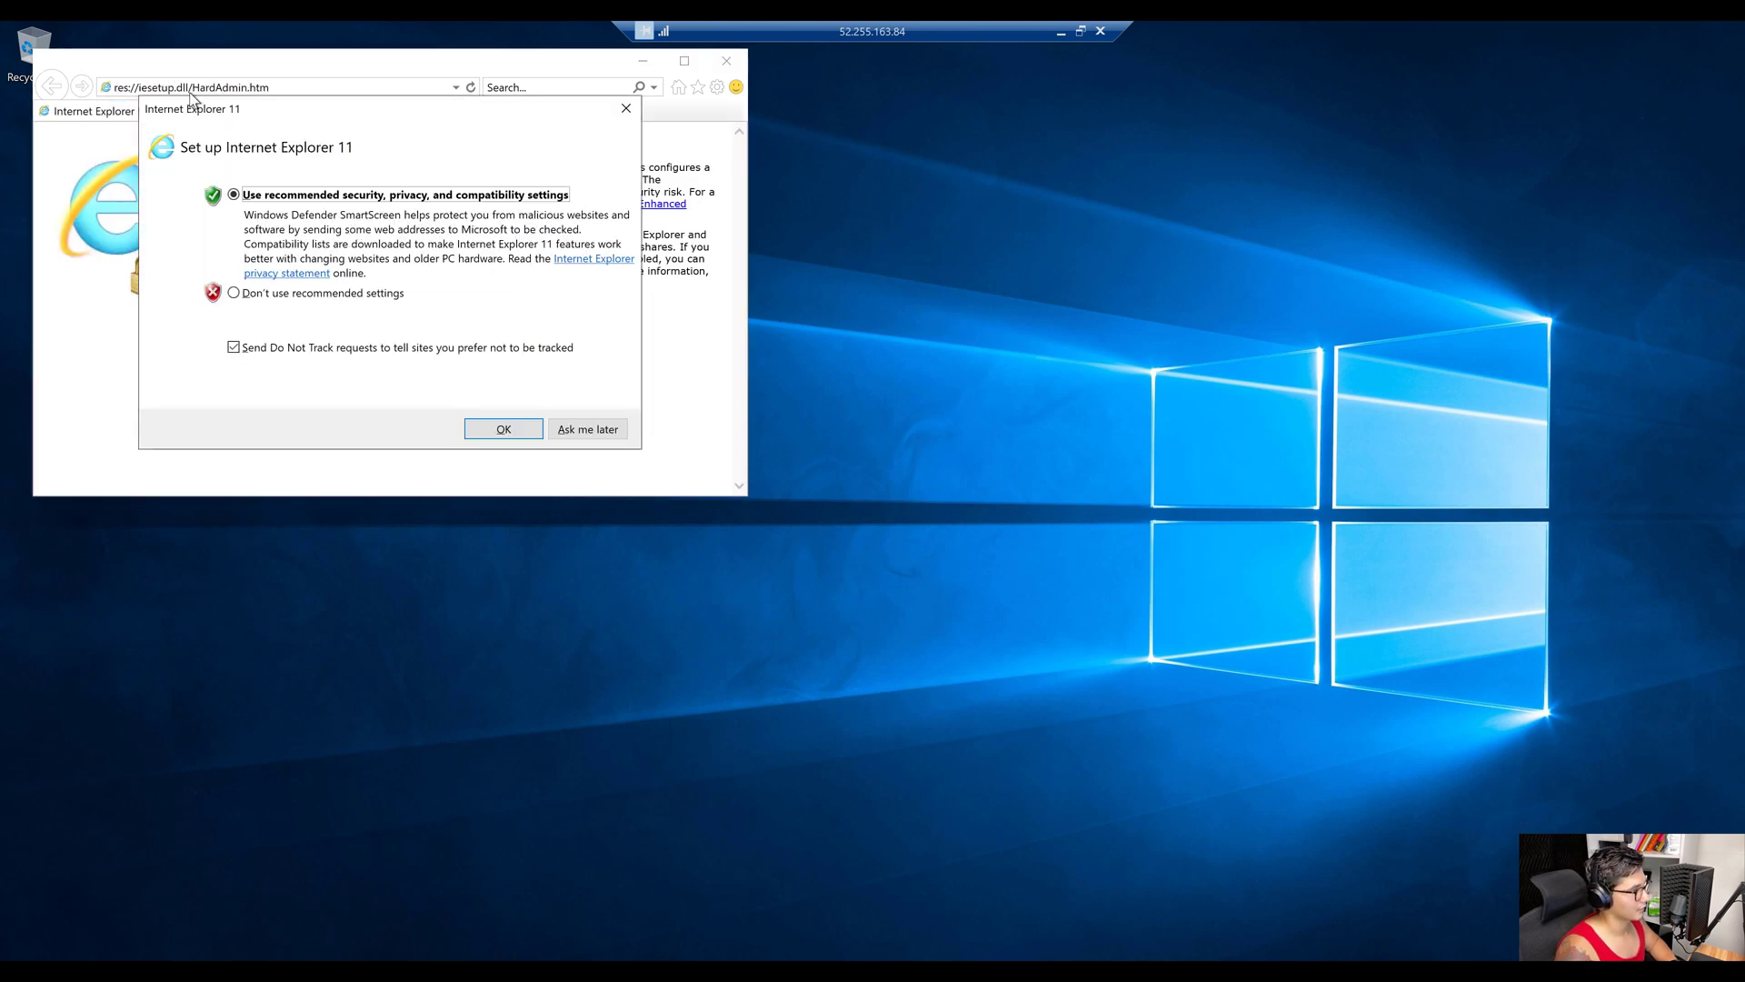
{"action": "left_click", "coordinate": [502, 429]}
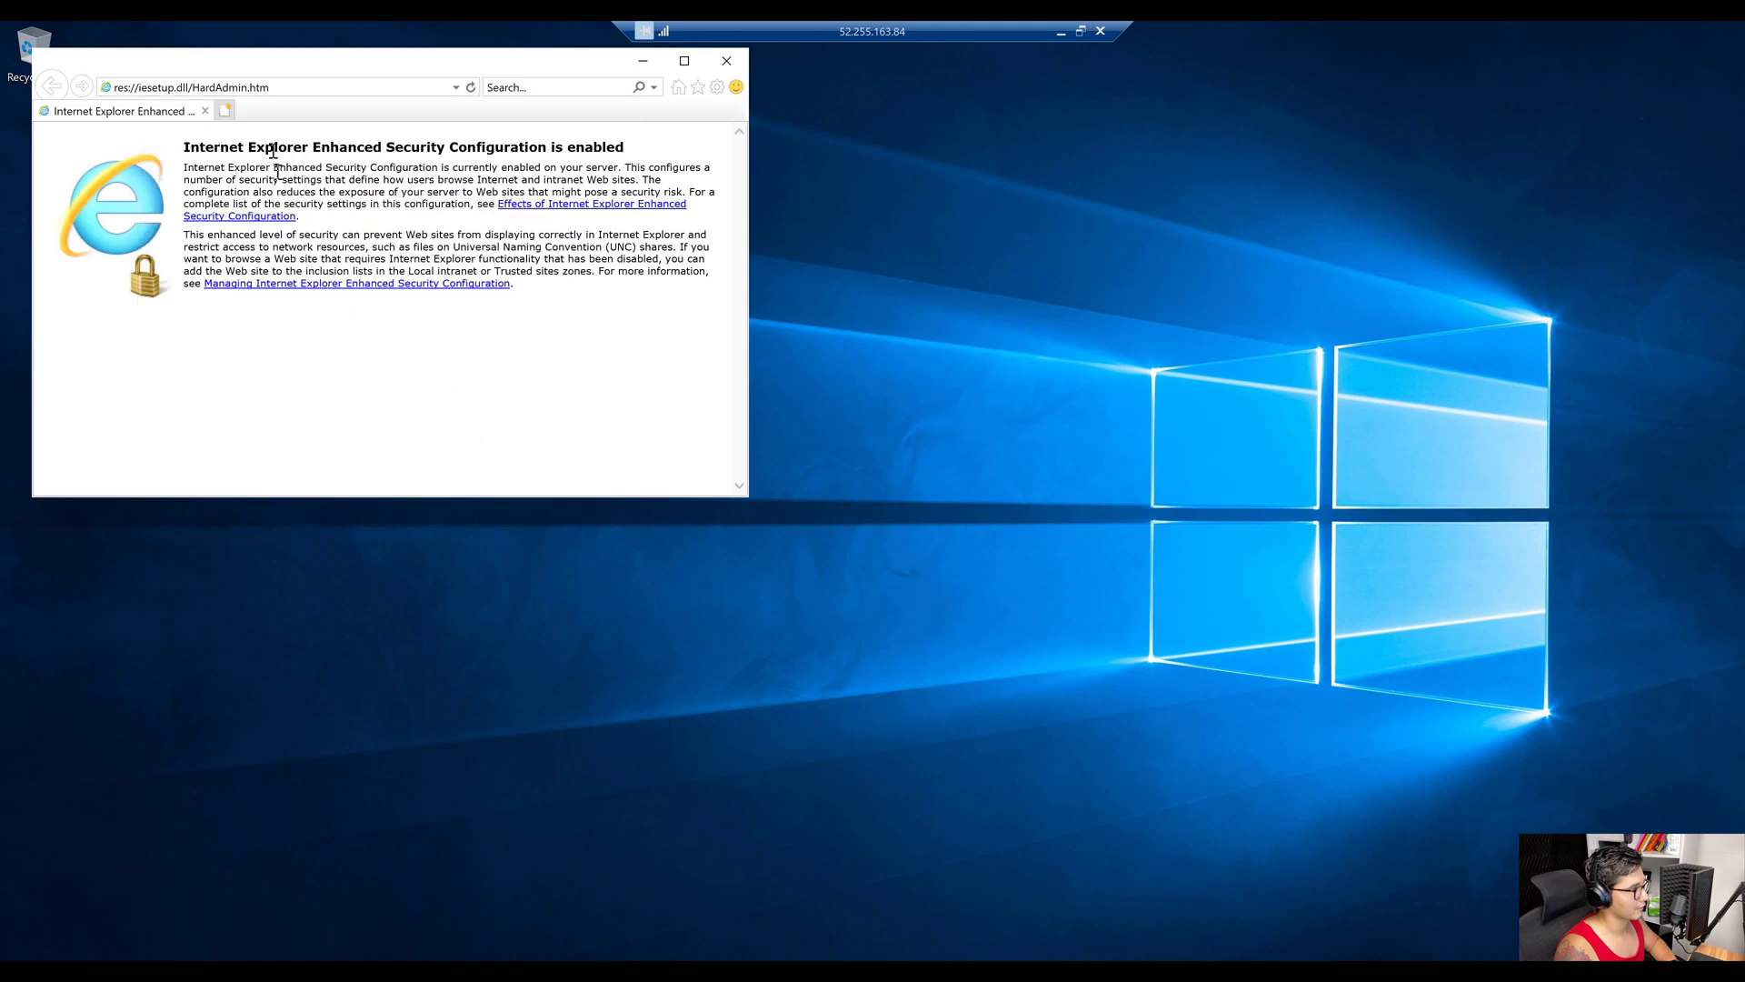
{"action": "type", "text": "localhost"}
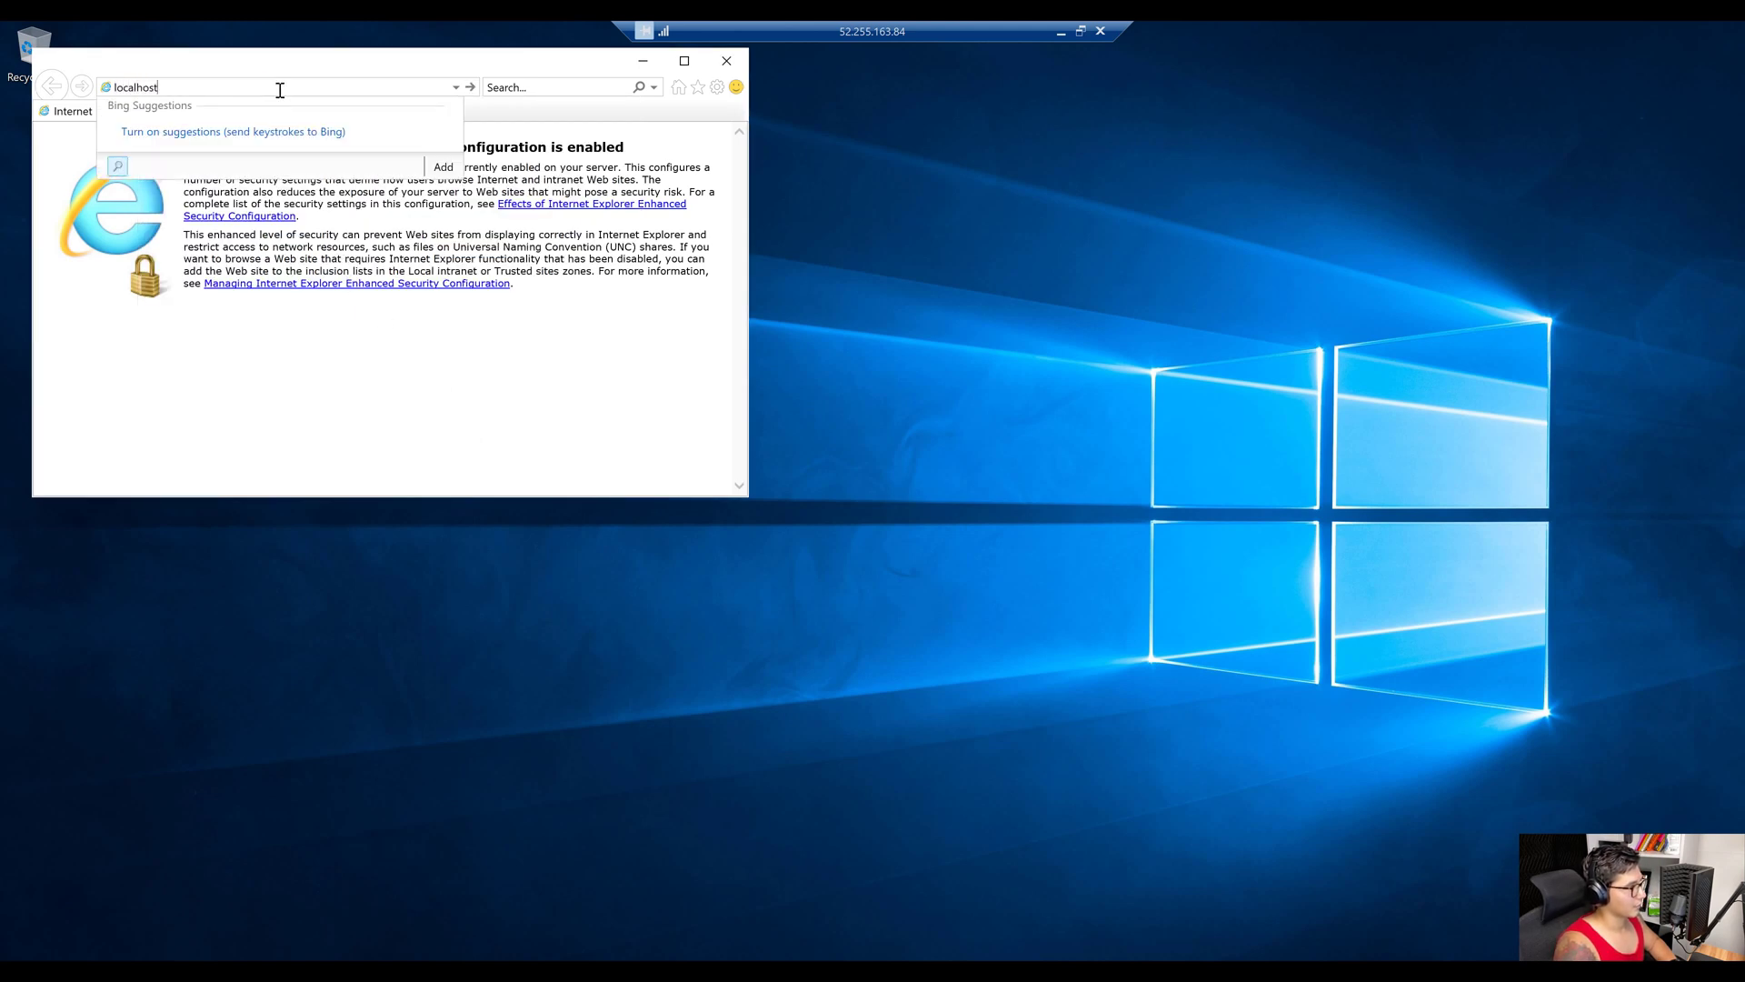
{"action": "key", "text": "Return"}
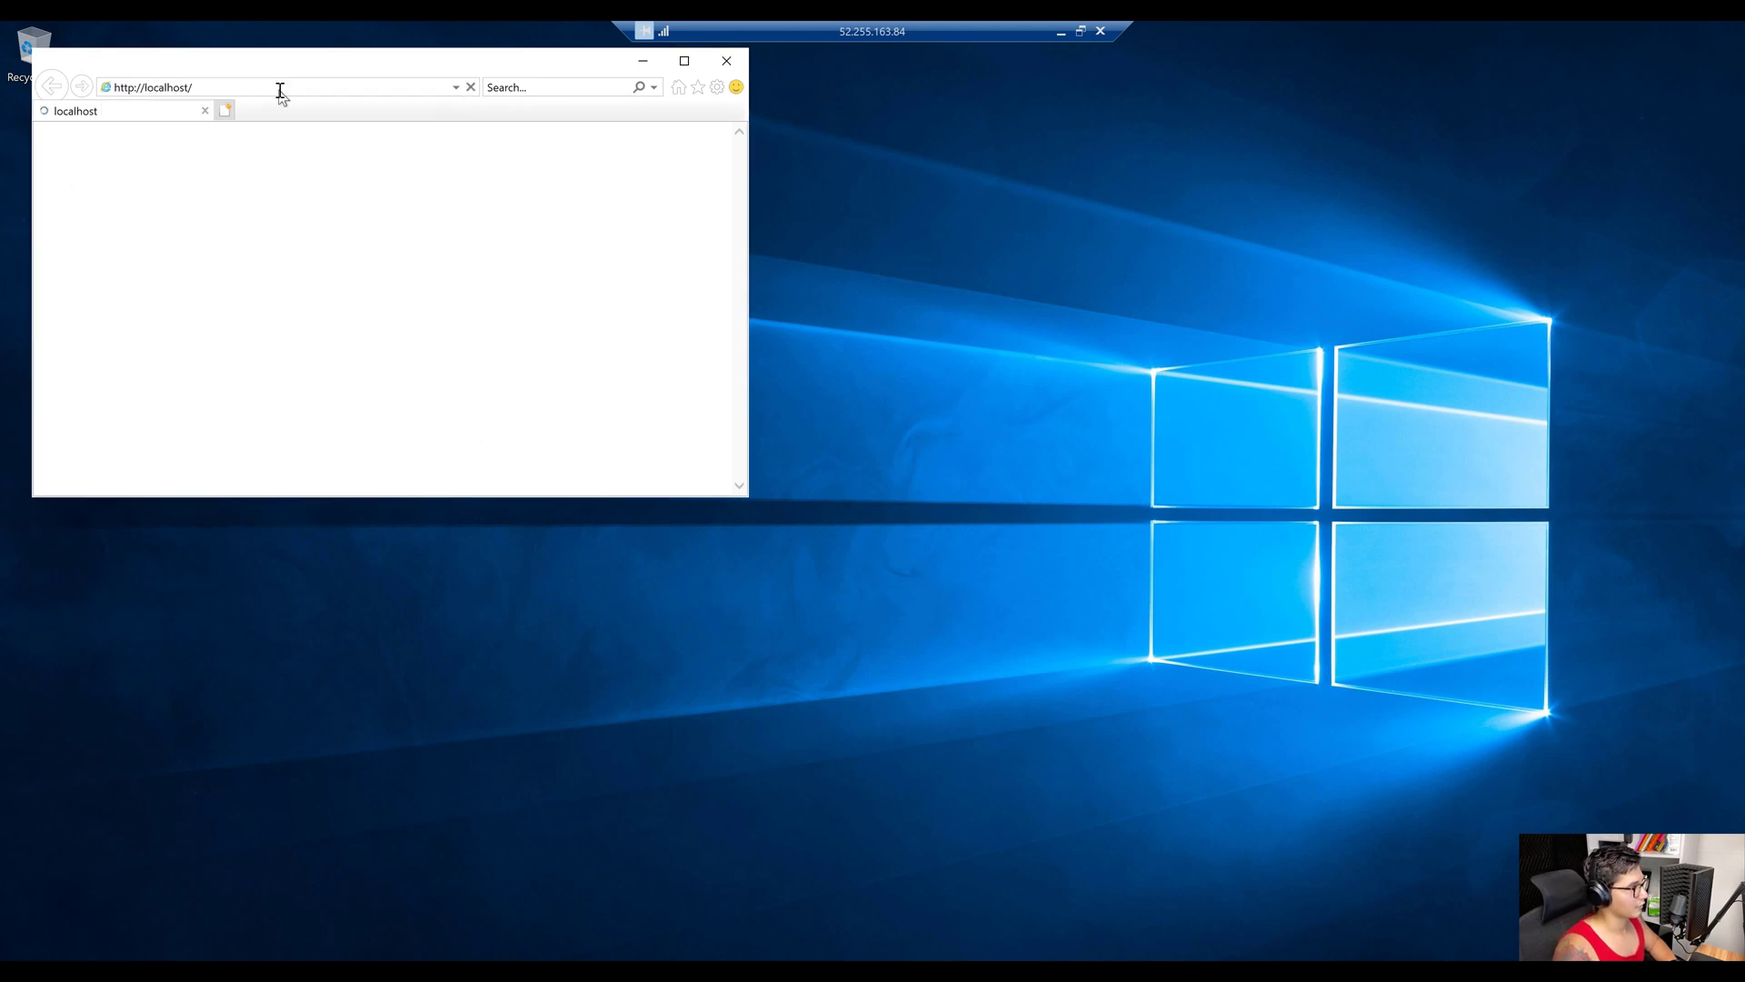
{"action": "left_click_drag", "start_coordinate": [327, 70], "coordinate": [502, 172]}
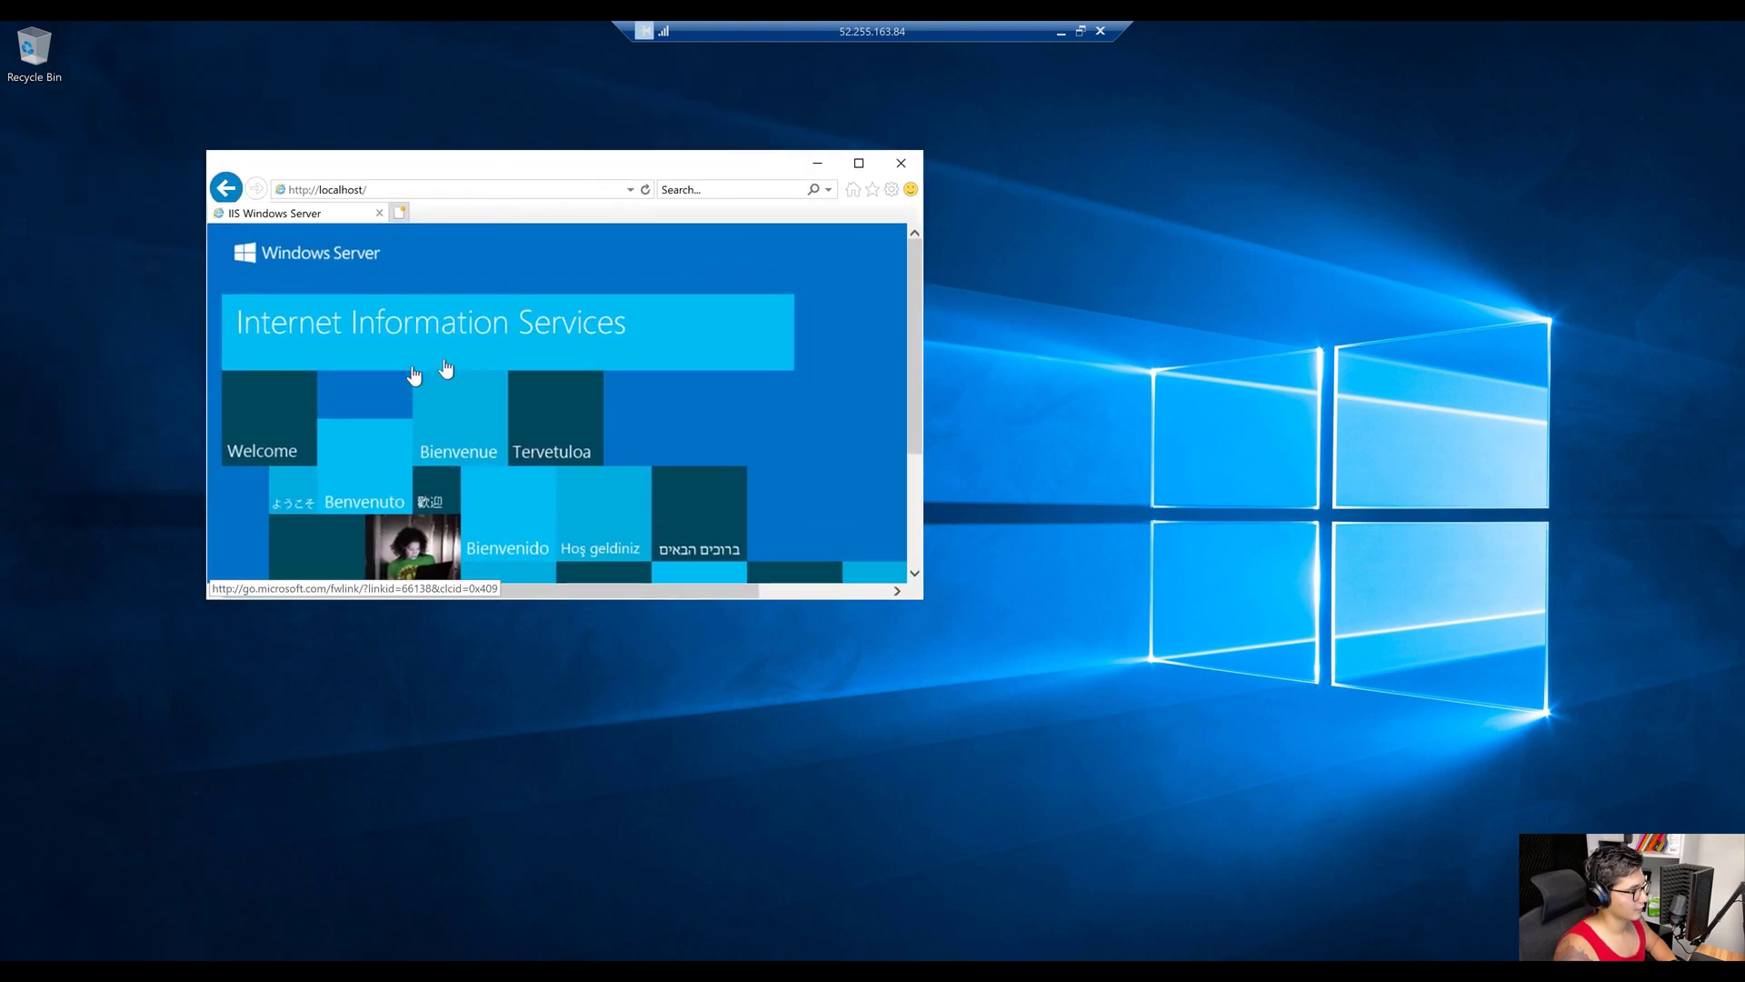
{"action": "left_click", "coordinate": [909, 165]}
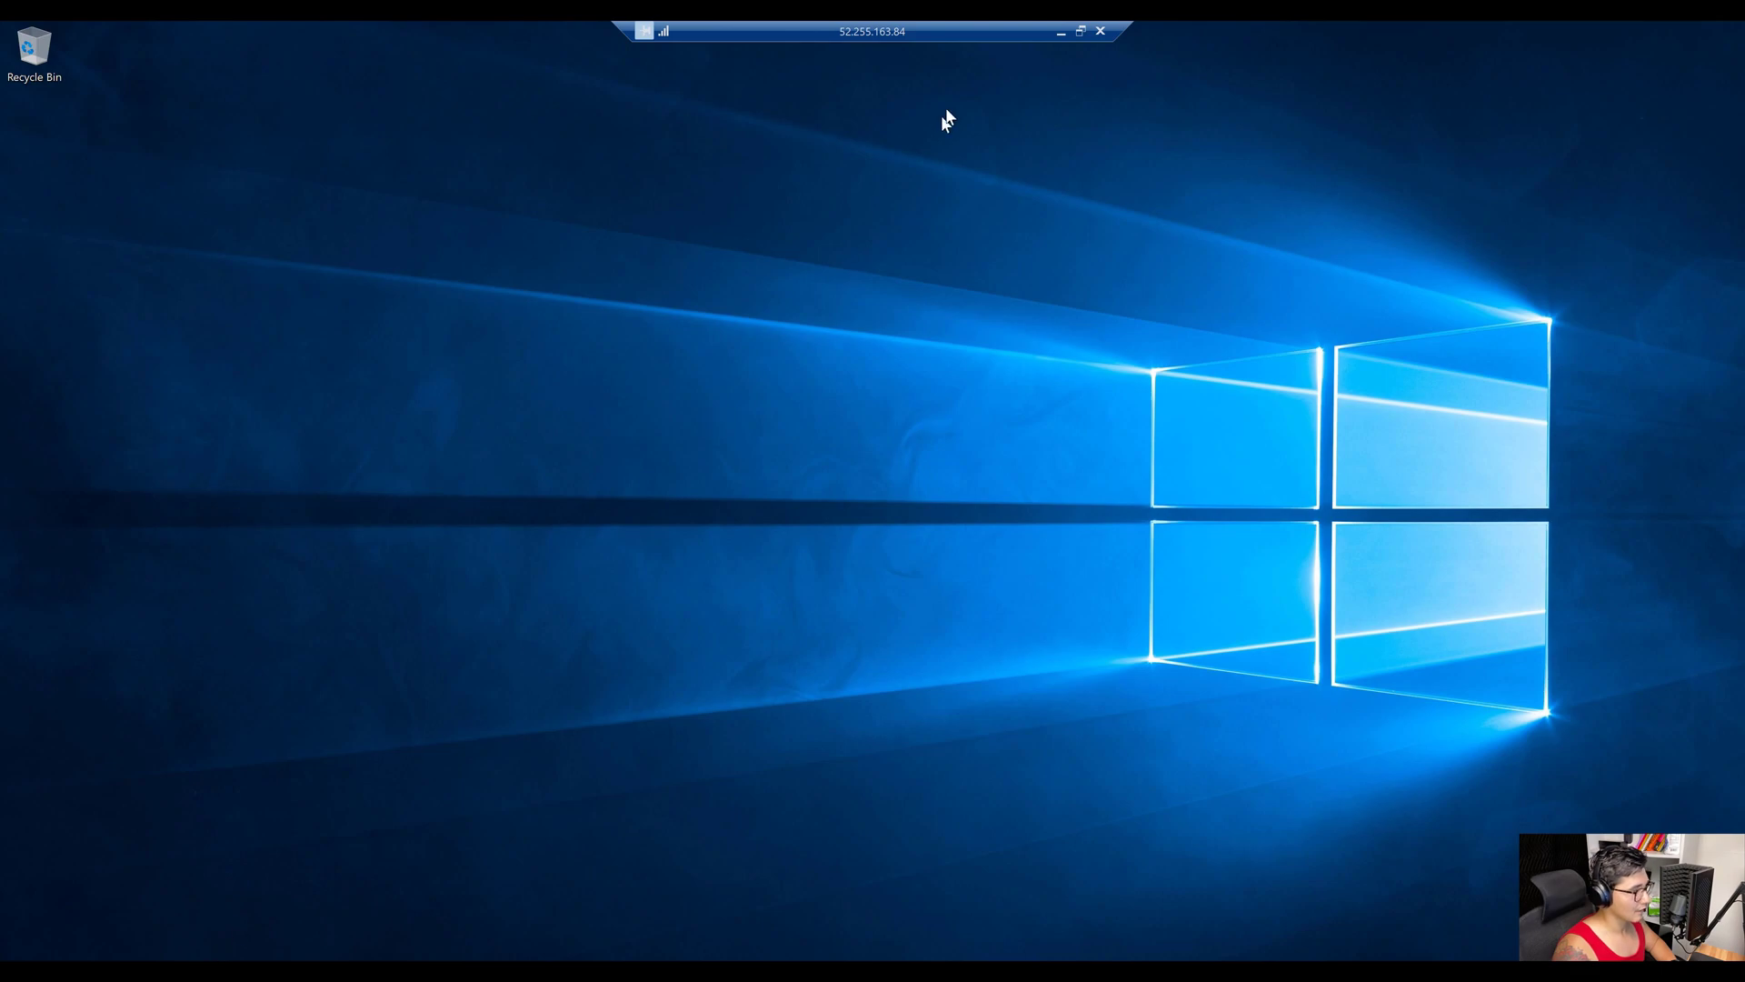
Switch to the demovm2 remote session and close its Add Roles and Features Wizard.
{"action": "left_click", "coordinate": [1060, 31]}
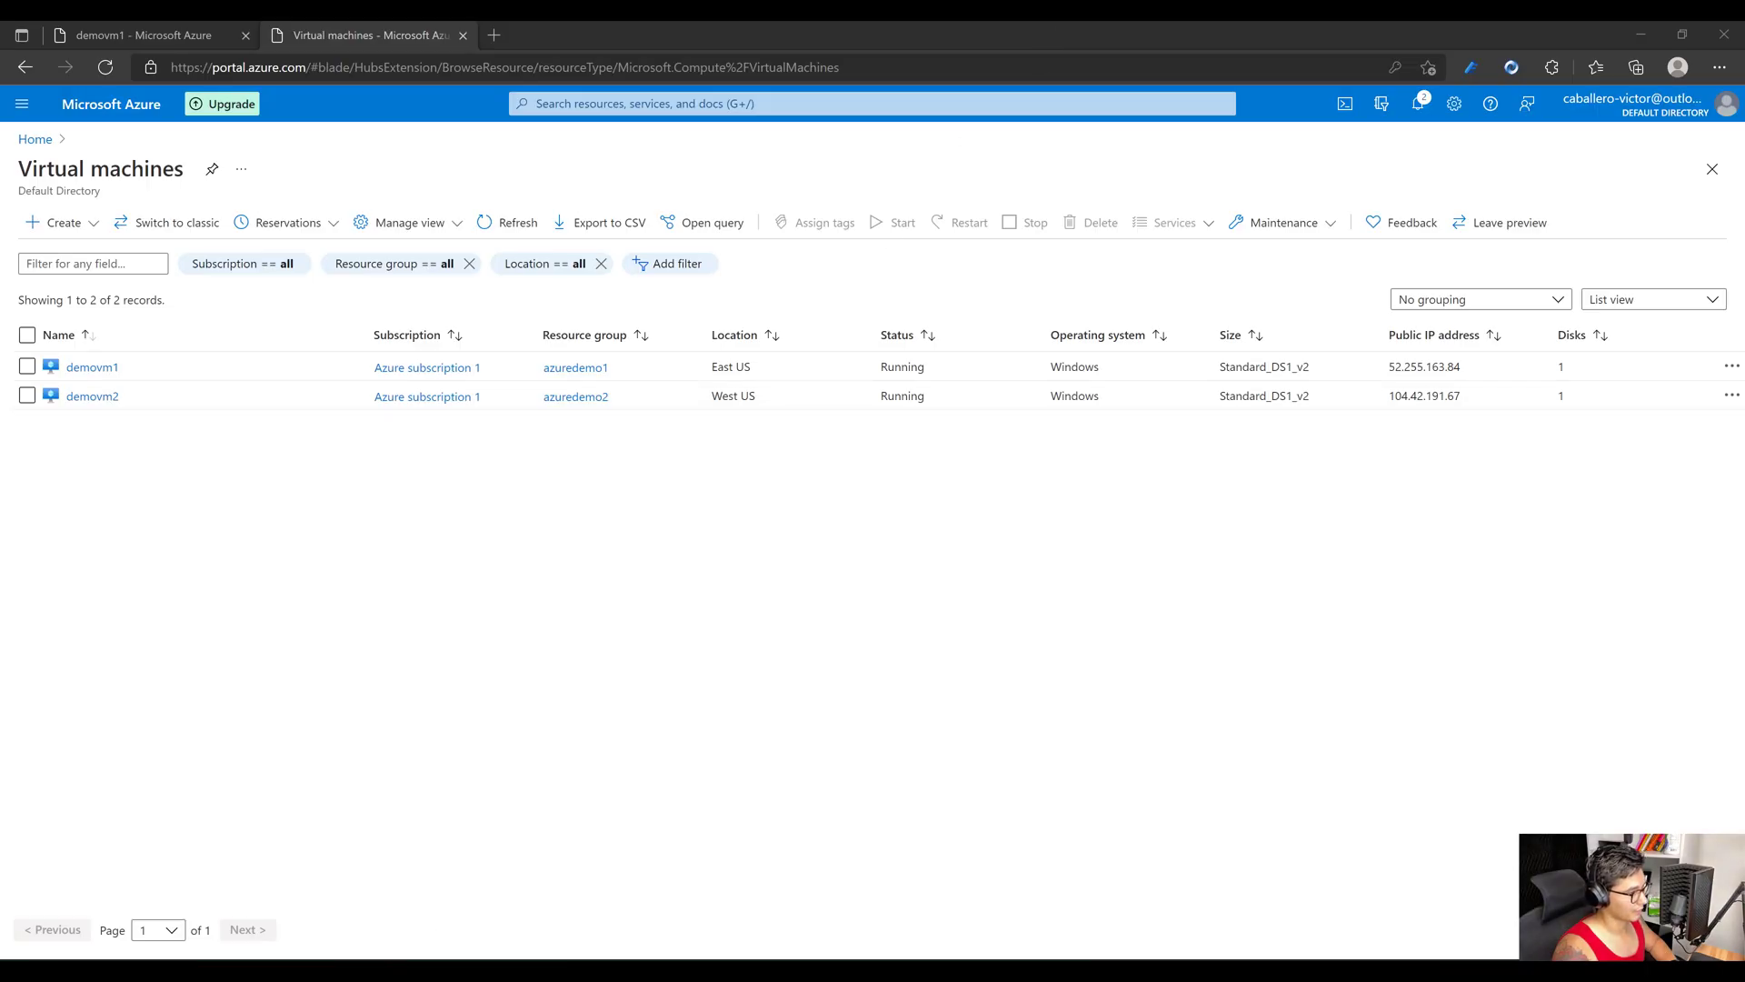
{"action": "mouse_move", "coordinate": [673, 970]}
{"action": "left_click", "coordinate": [723, 927]}
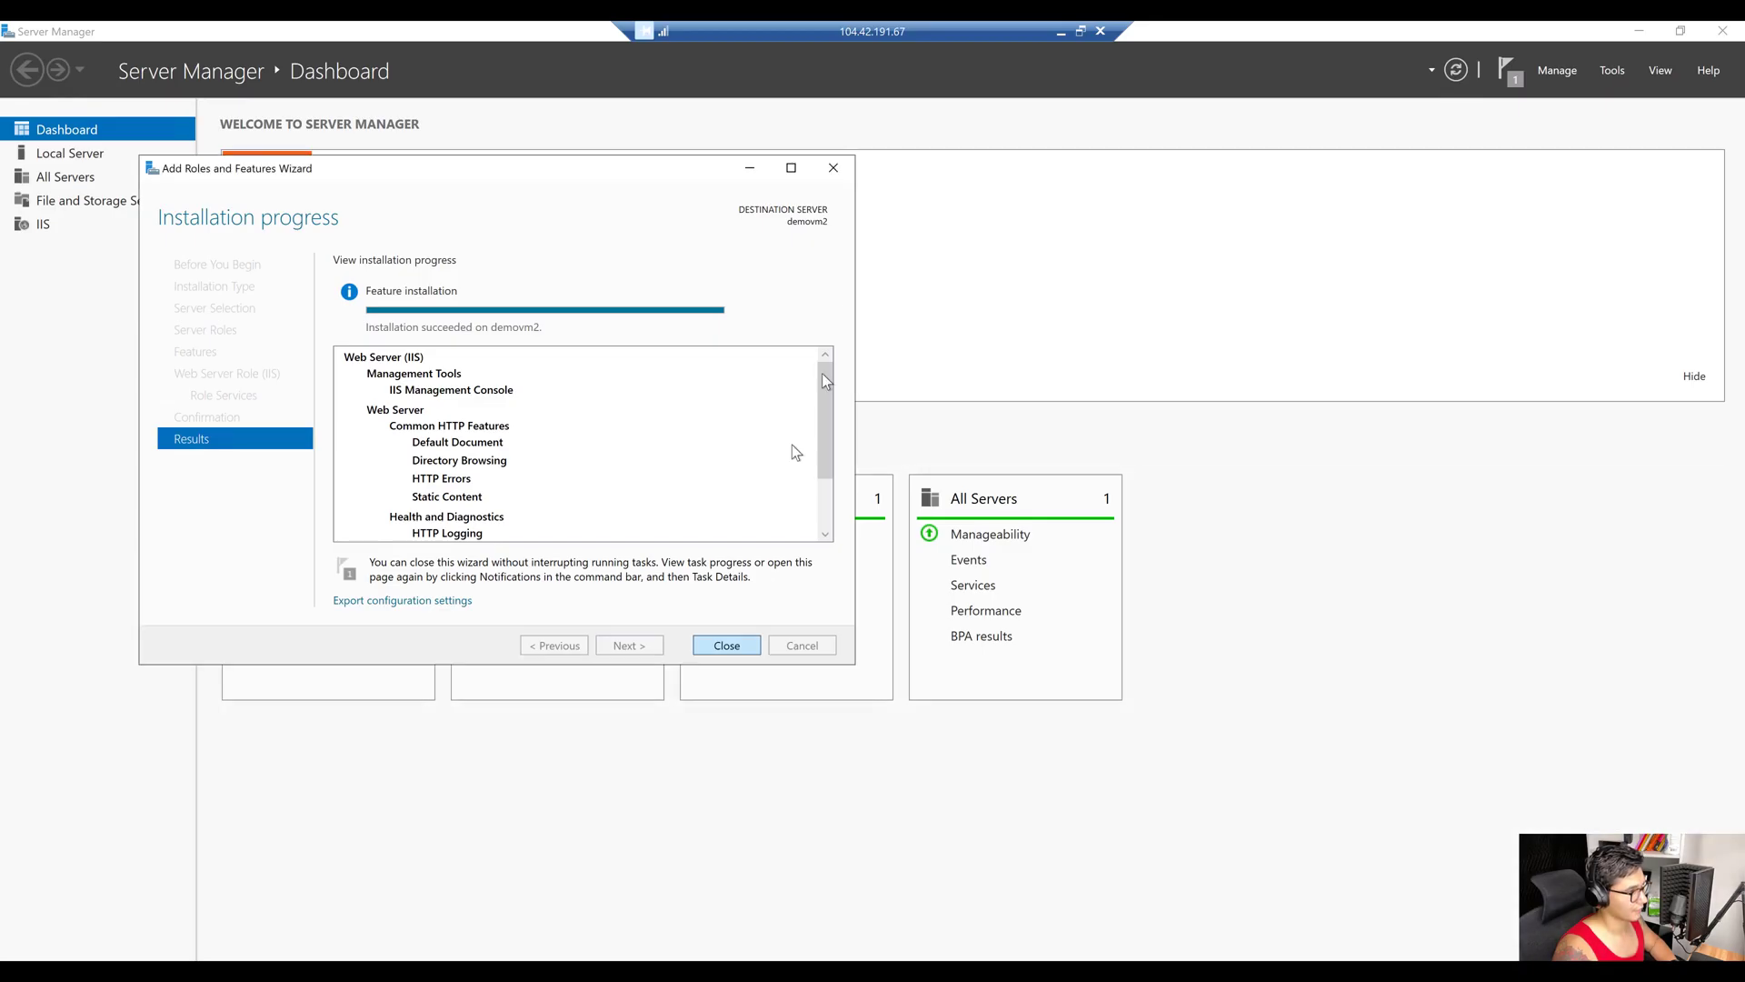
{"action": "left_click", "coordinate": [833, 170]}
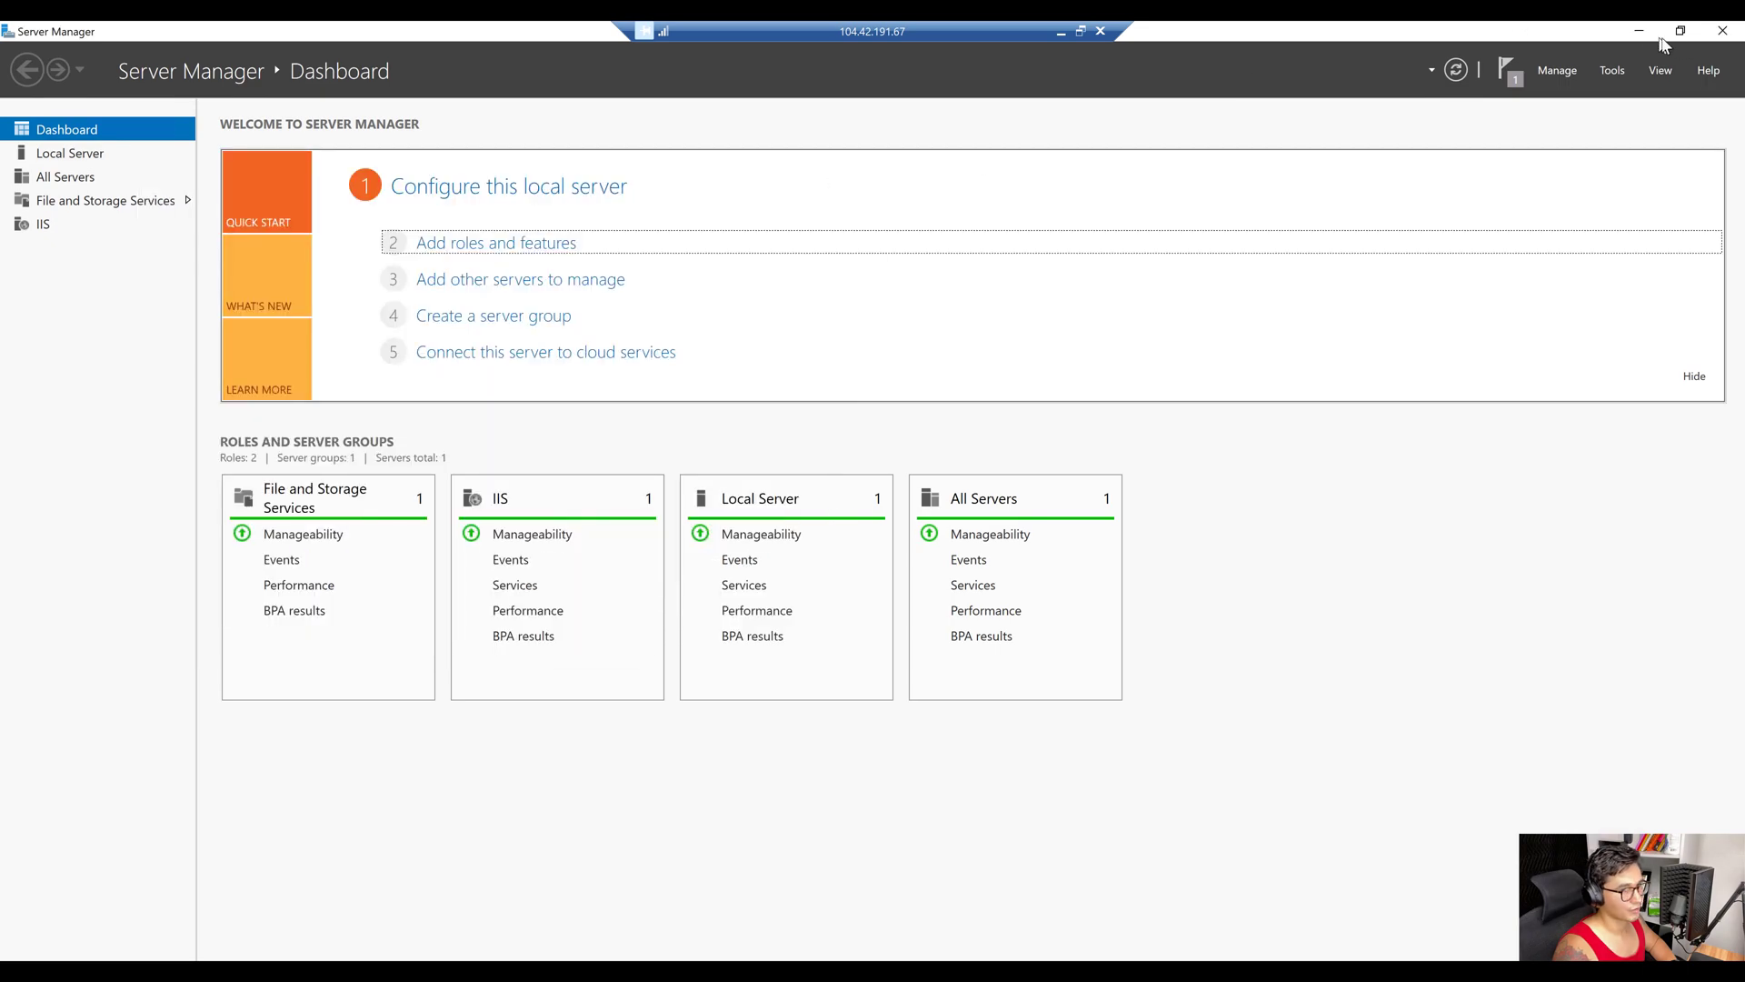
On demovm2, close Server Manager, test the IIS site at localhost in Internet Explorer with the recommended settings, and close the browser.
{"action": "left_click", "coordinate": [1721, 33]}
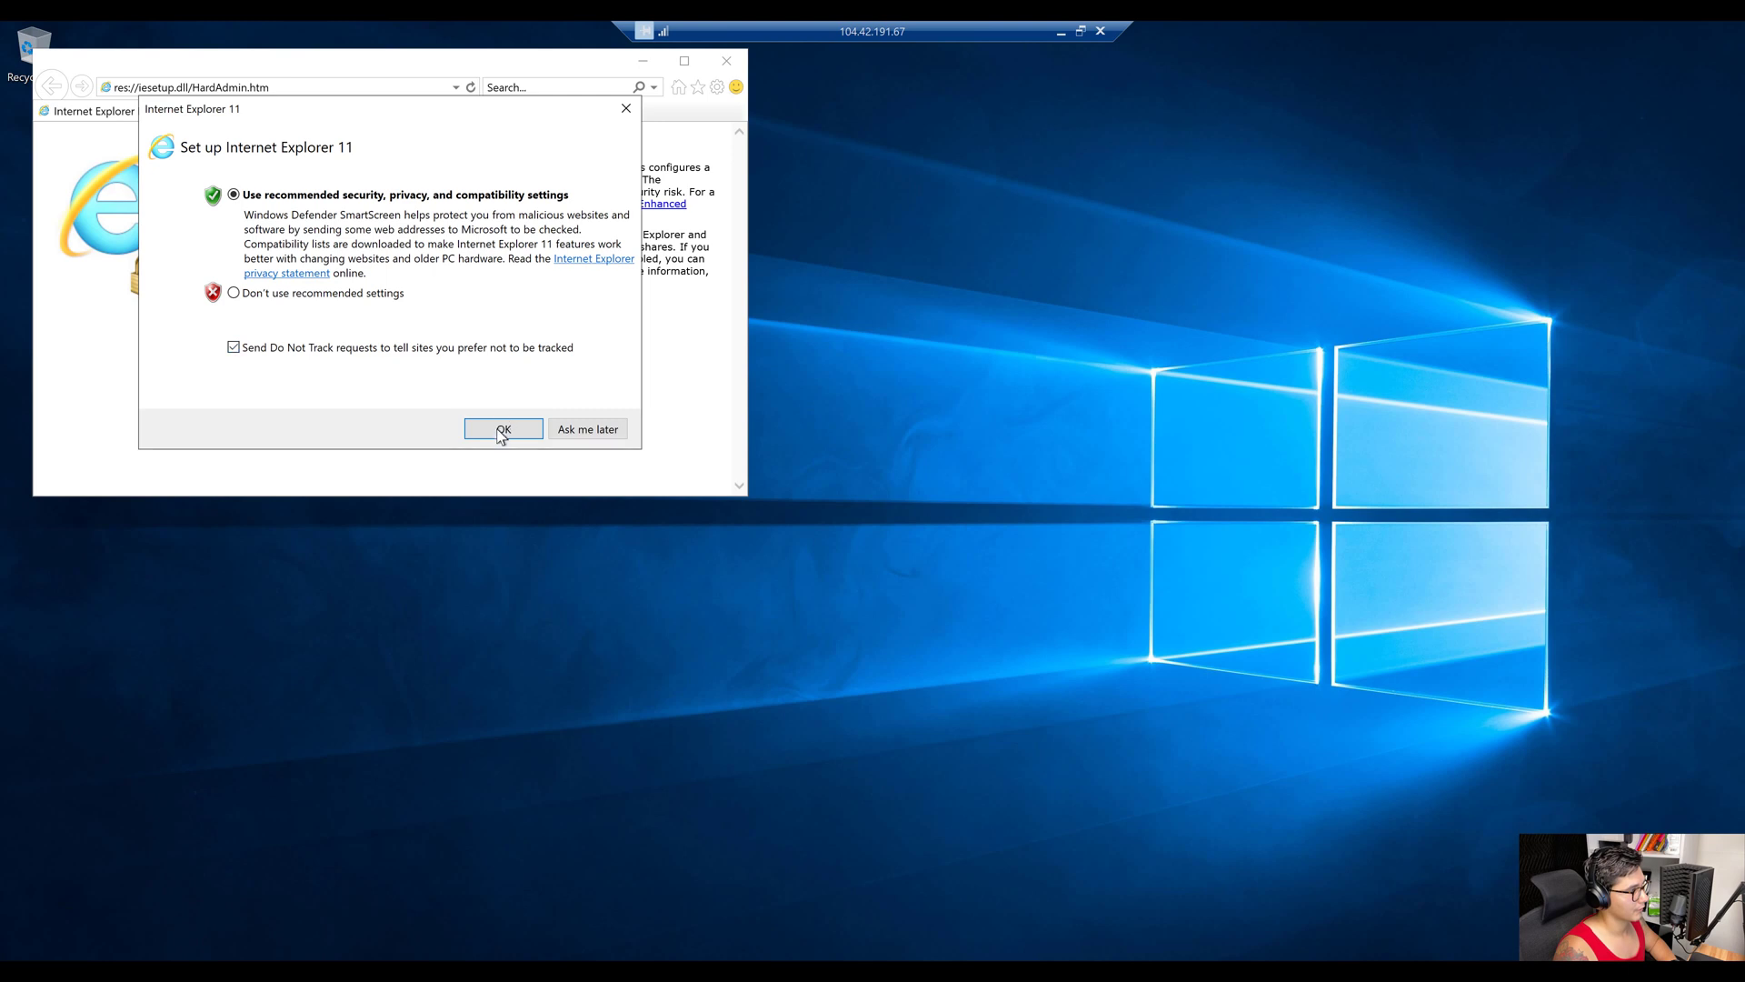
{"action": "left_click", "coordinate": [502, 428]}
{"action": "left_click", "coordinate": [262, 89]}
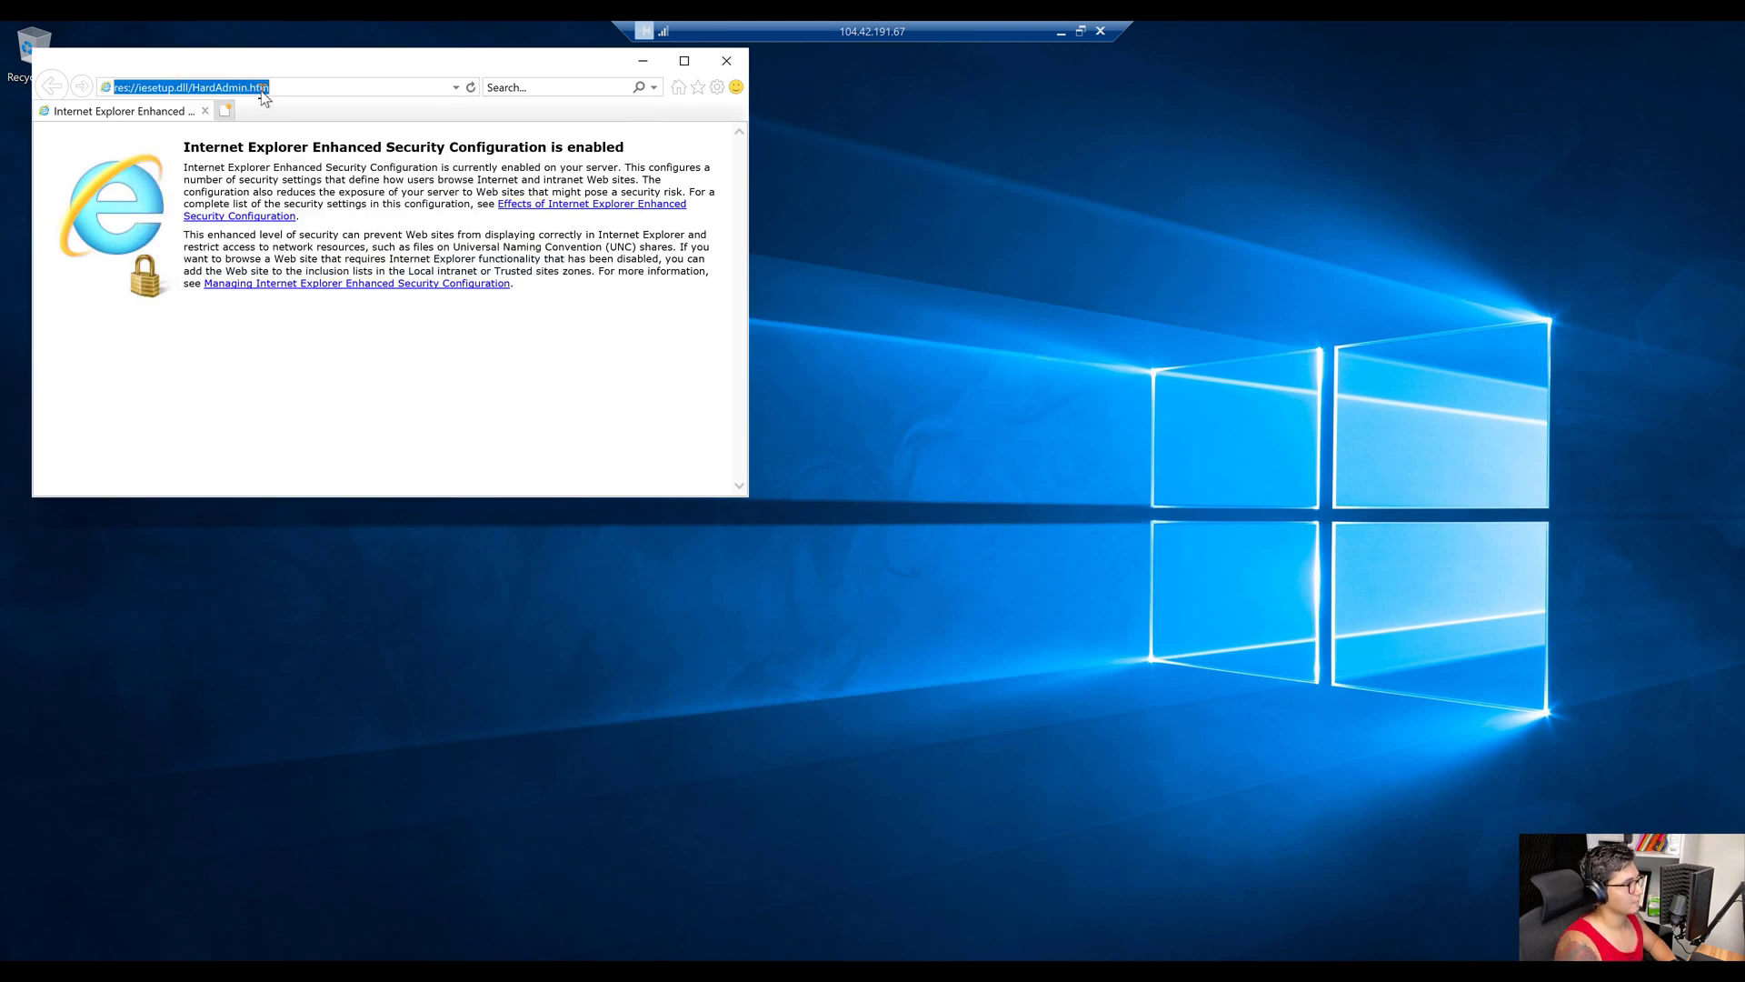
{"action": "type", "text": "localhost"}
{"action": "key", "text": "Return"}
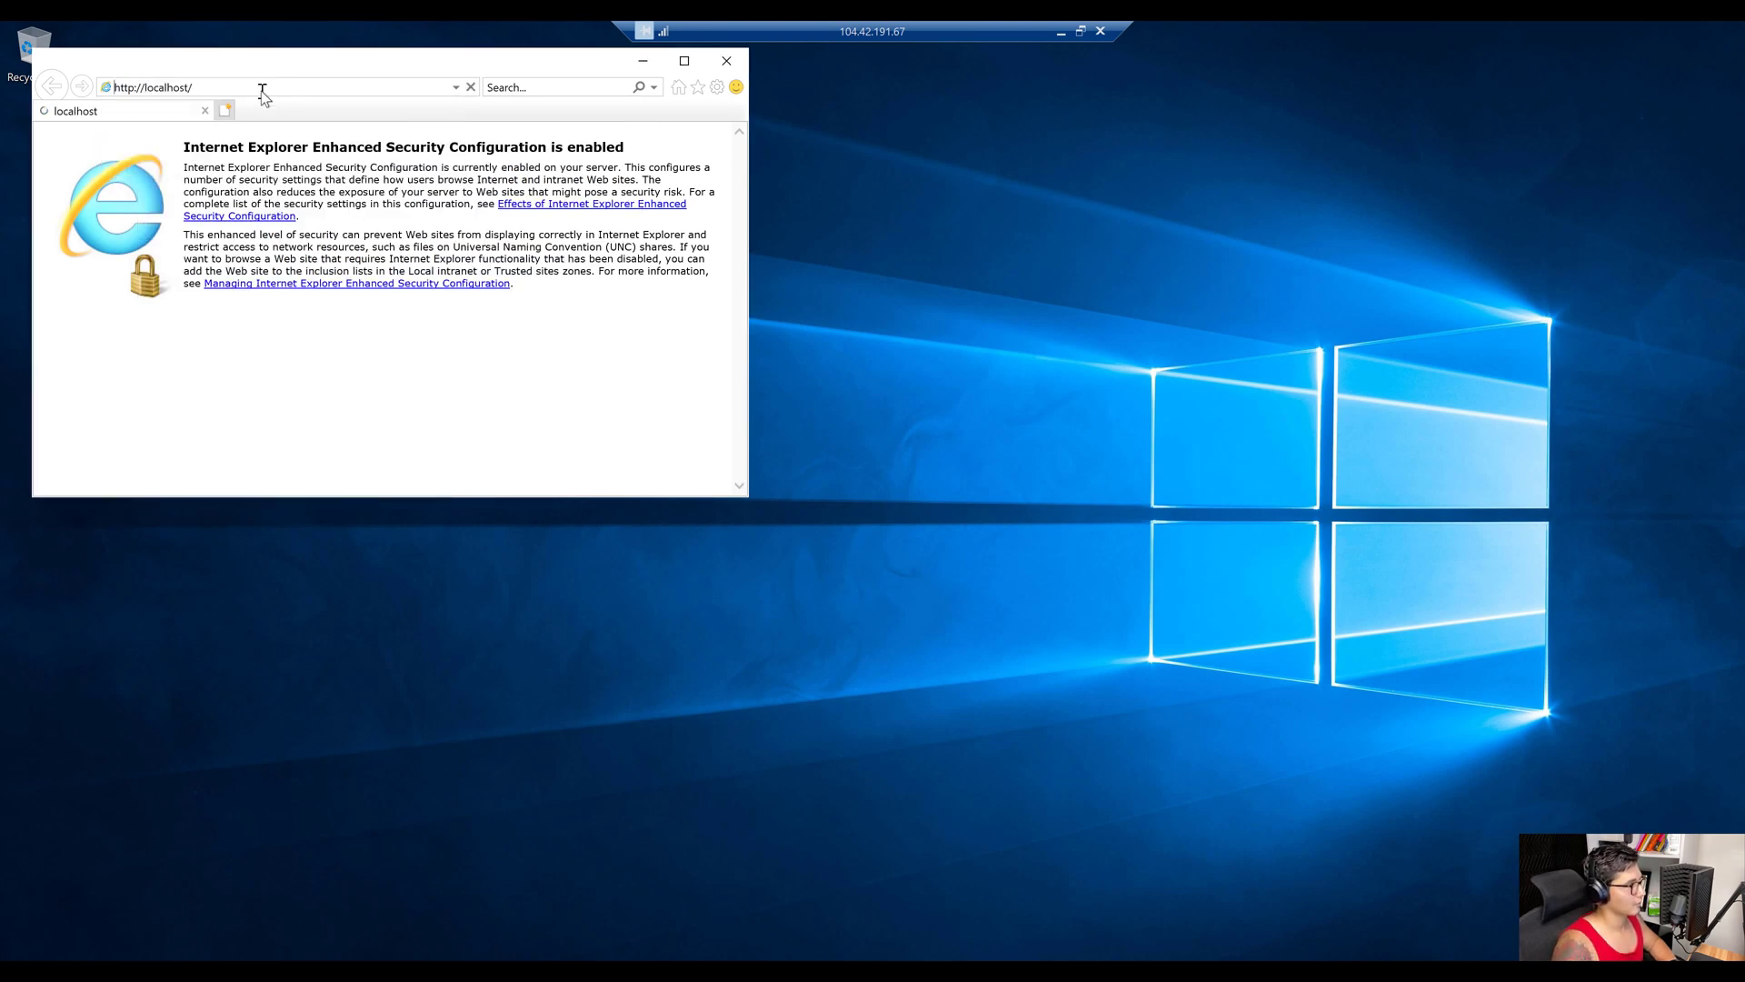
{"action": "left_click", "coordinate": [726, 60]}
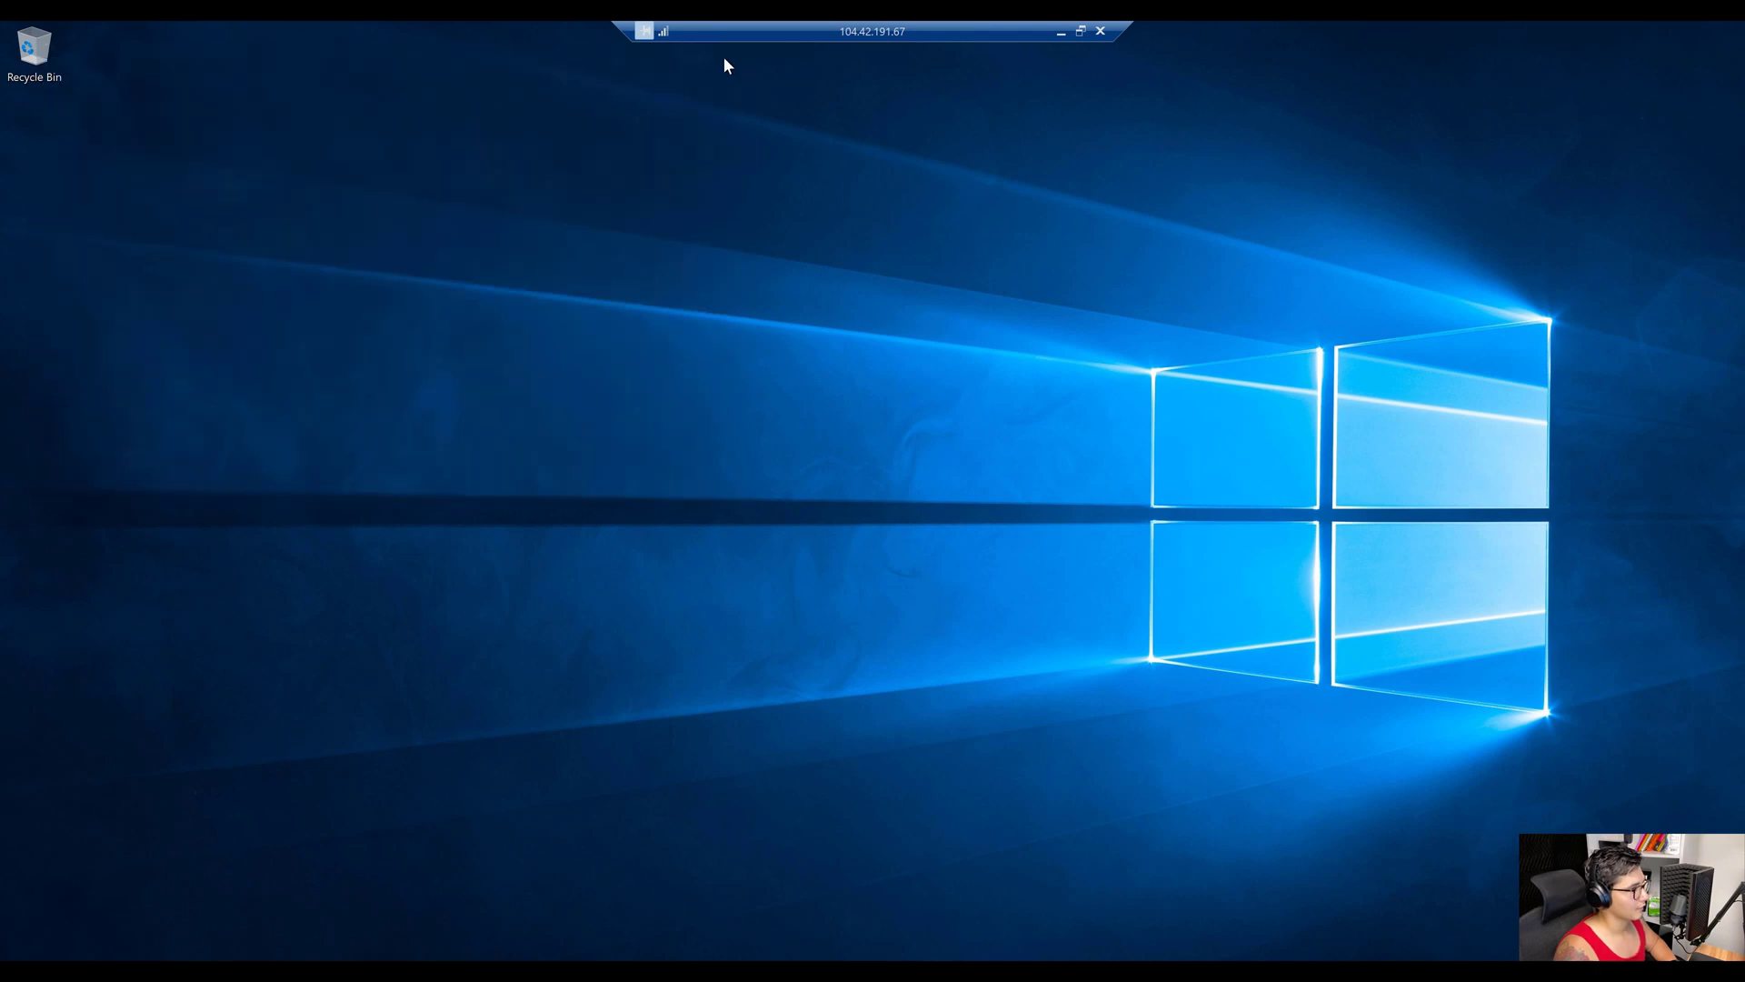
On demovm1, use PowerShell Set-Content to write "This is the HR Dept on $($env:computername) " to C:\inetpub\wwwroot\Default.html, and close PowerShell.
{"action": "left_click", "coordinate": [1060, 32]}
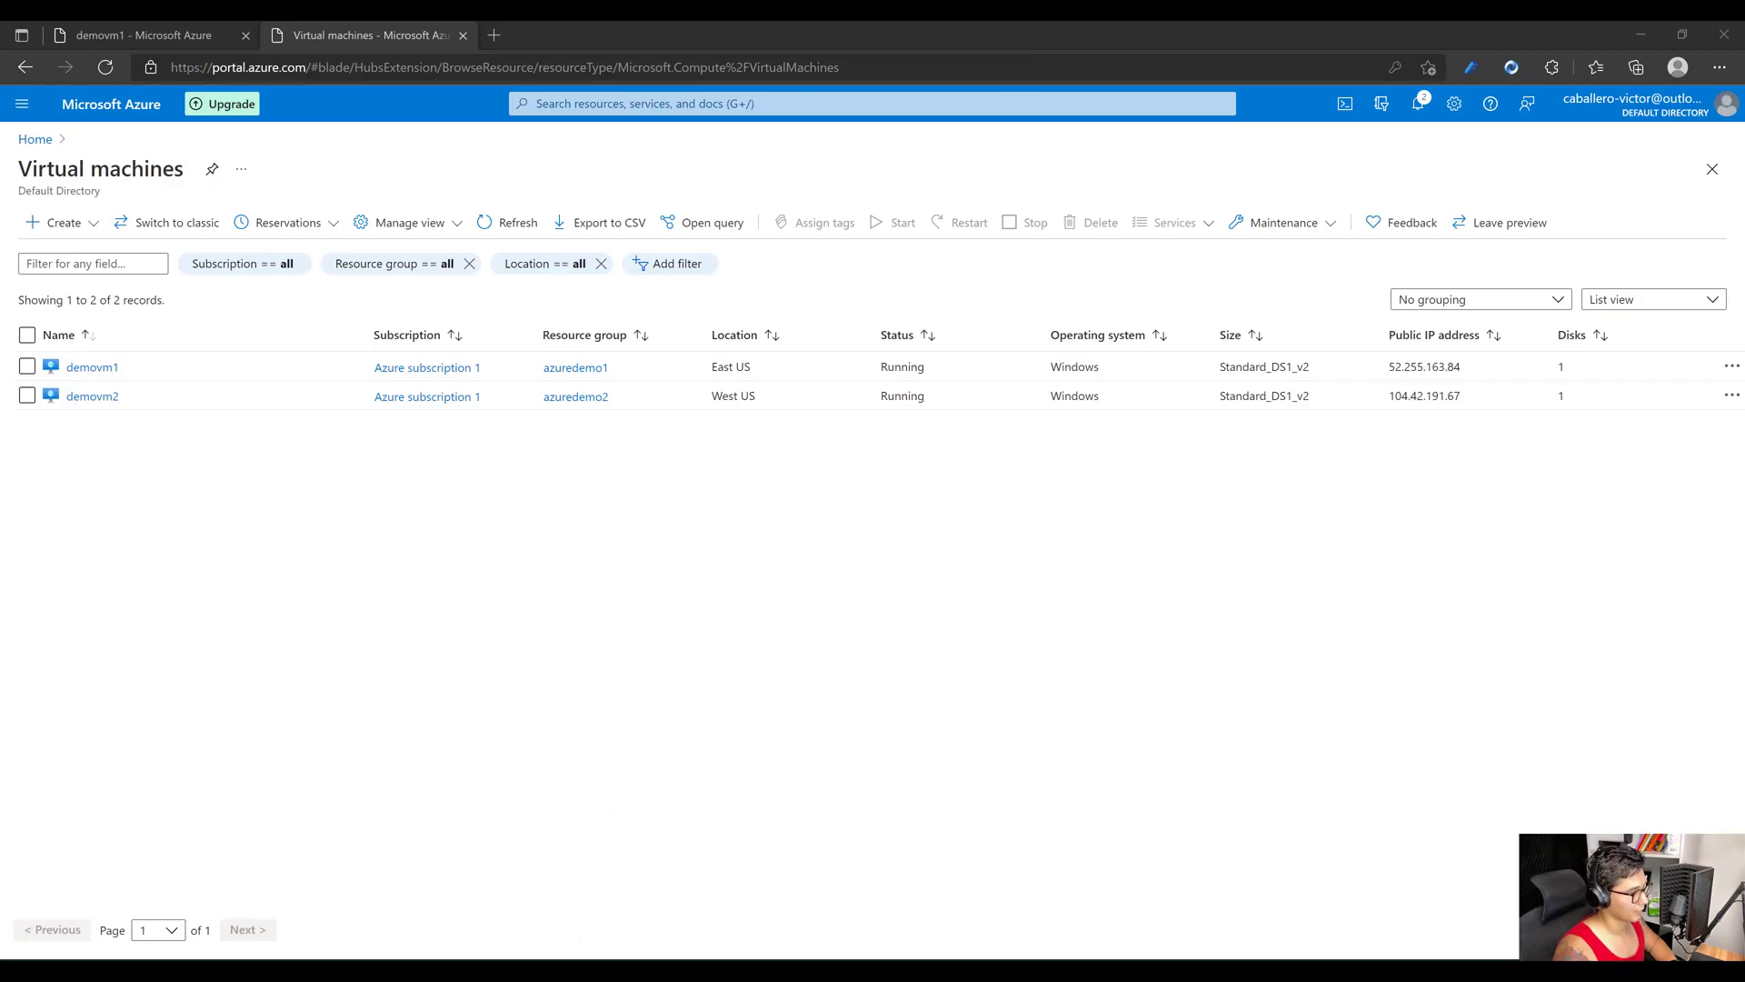
{"action": "left_click", "coordinate": [549, 909]}
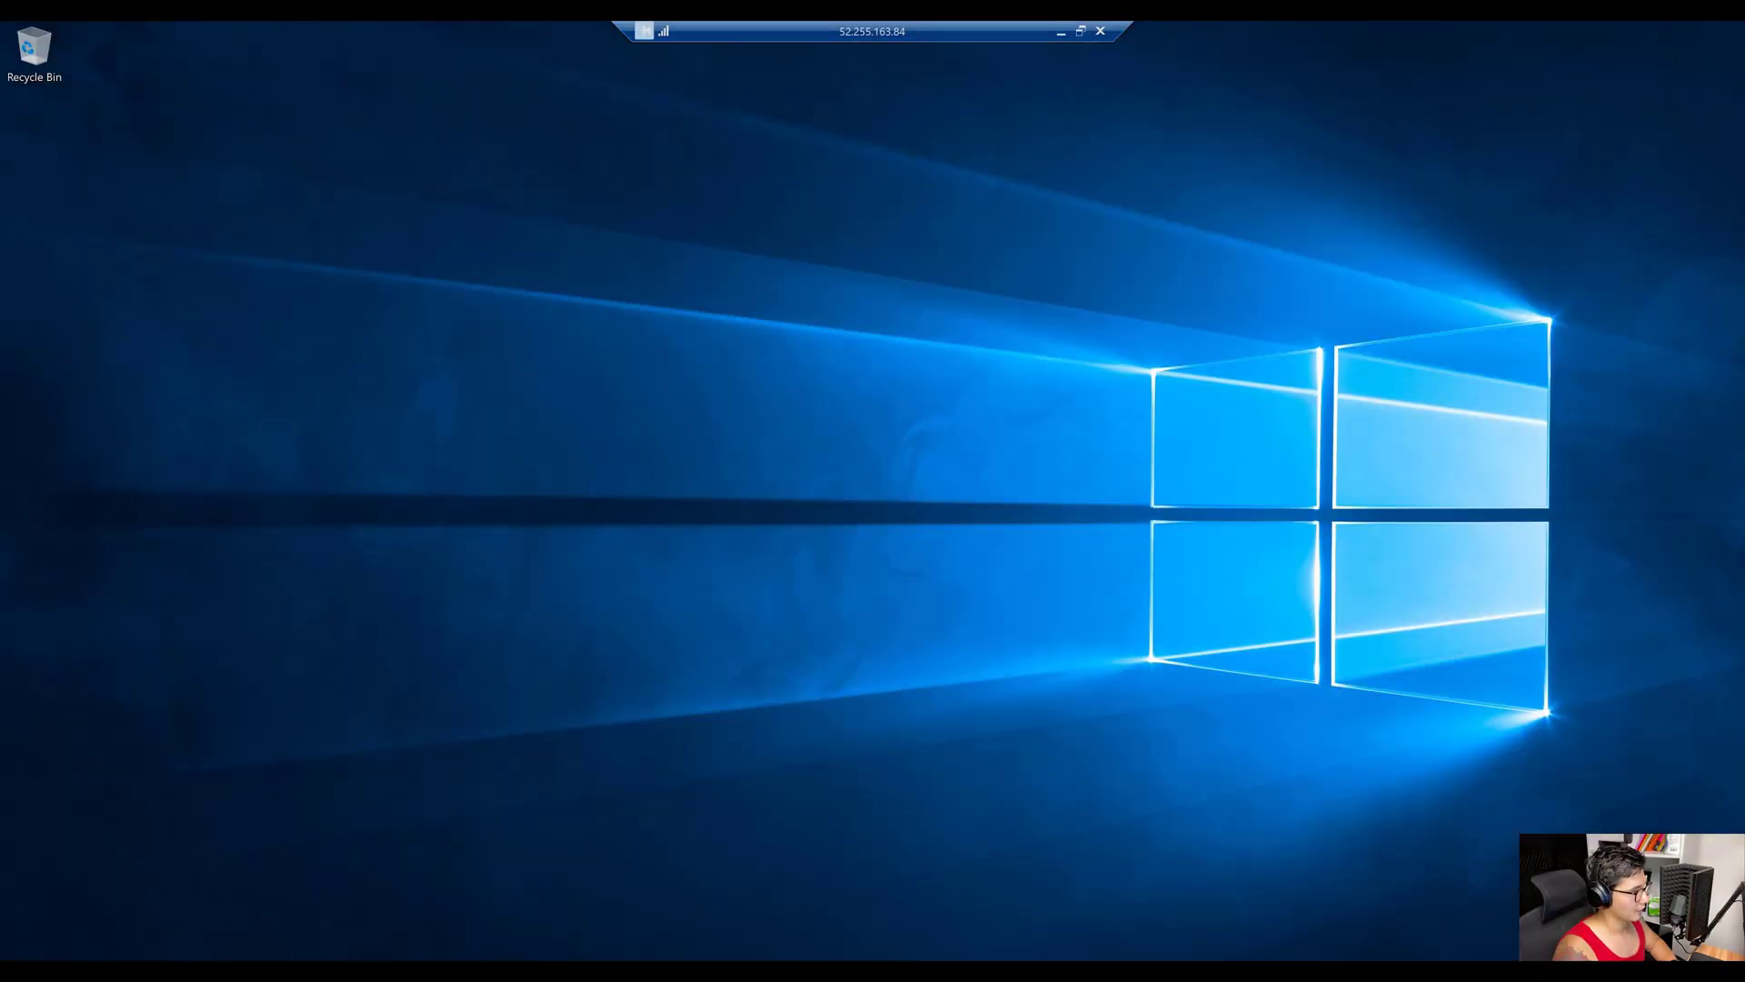
{"action": "key", "text": "super+s"}
{"action": "type", "text": "power"}
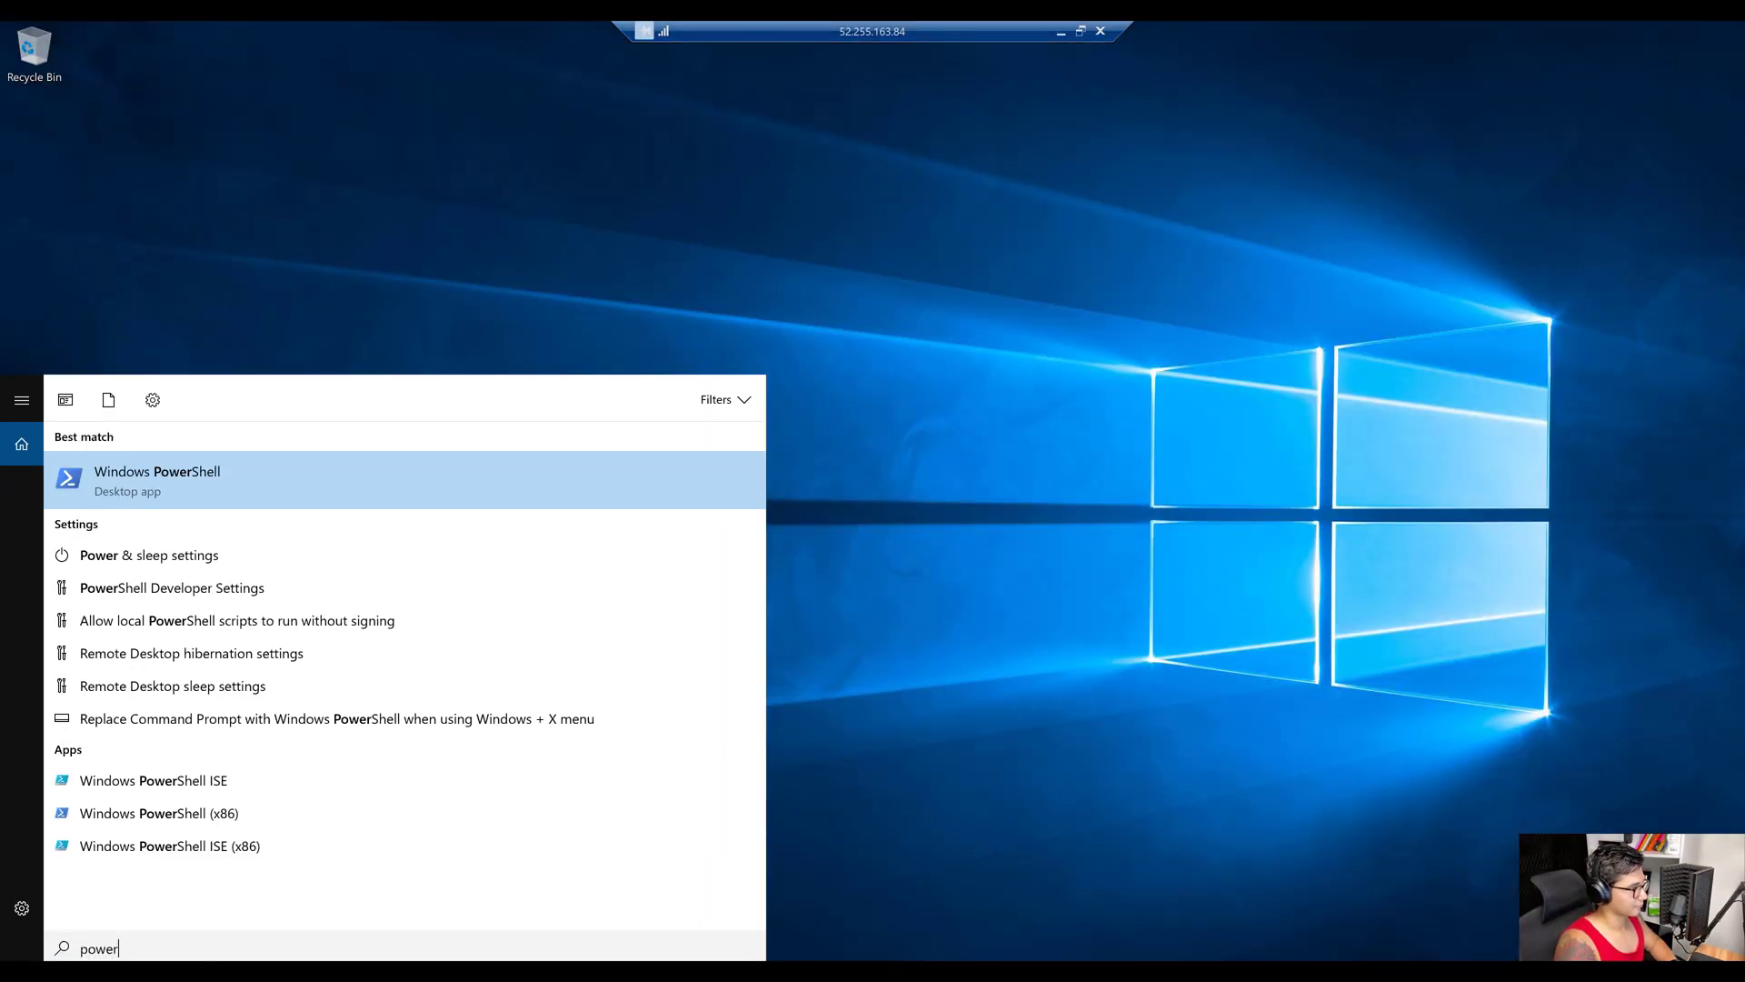
{"action": "key", "text": "Return"}
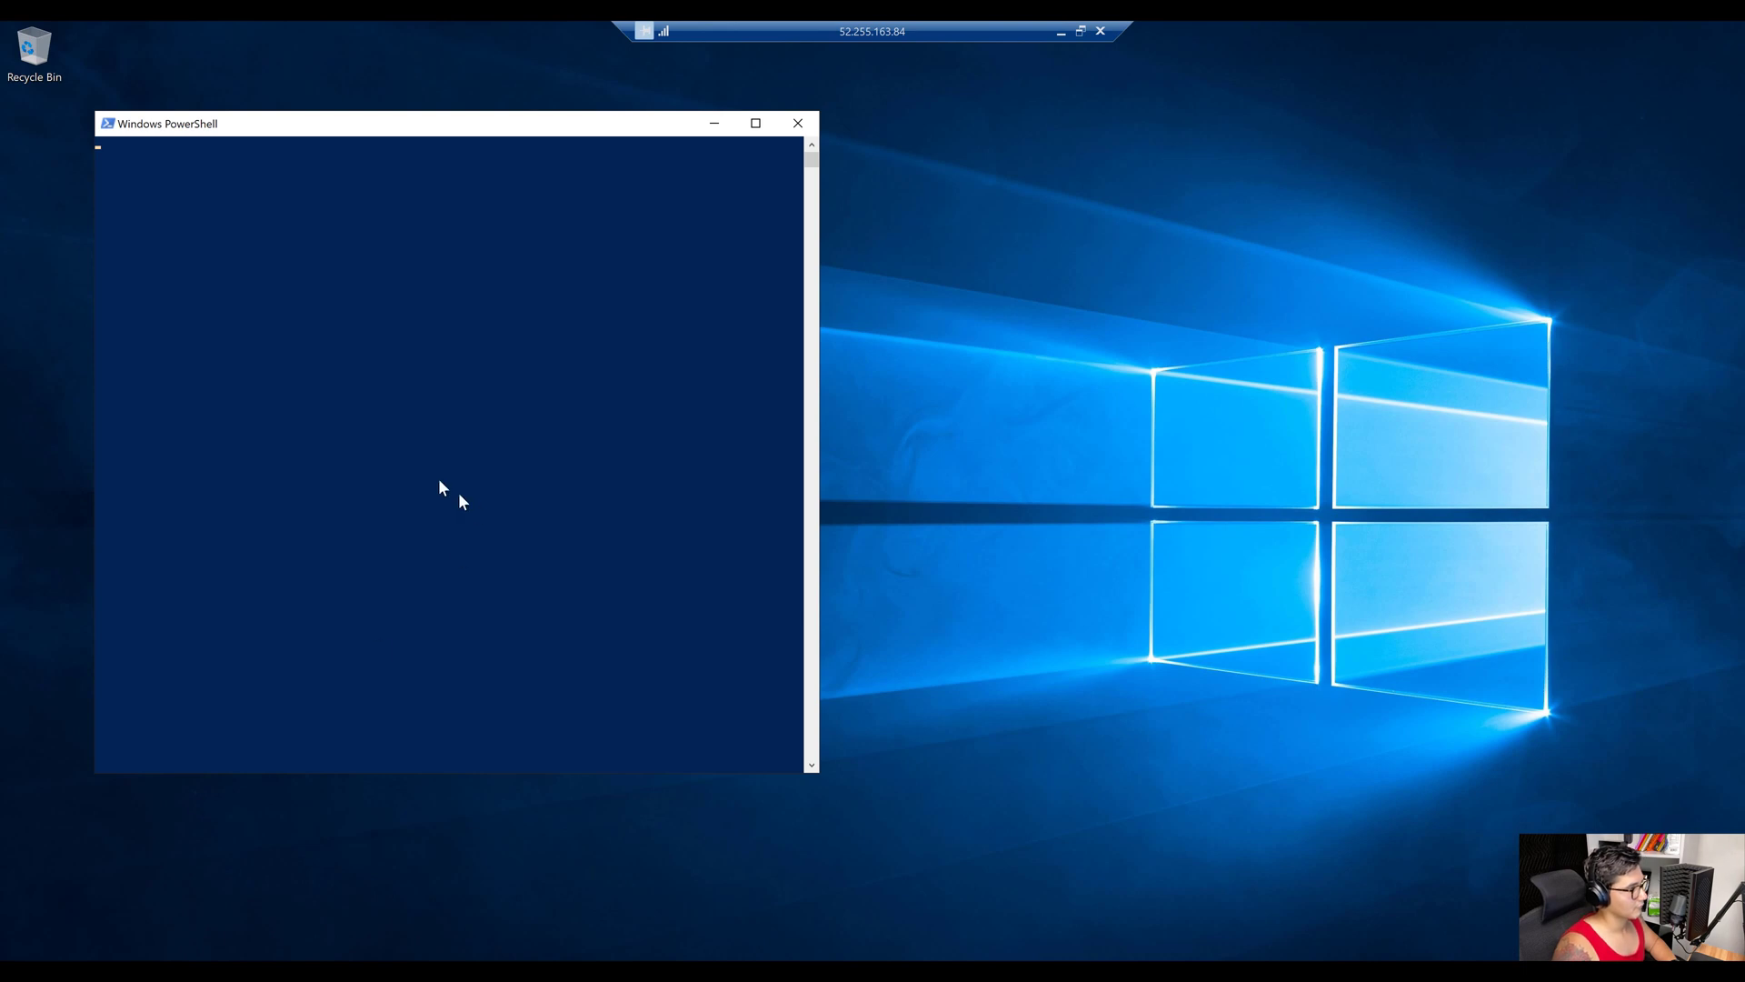
{"action": "right_click", "coordinate": [370, 365]}
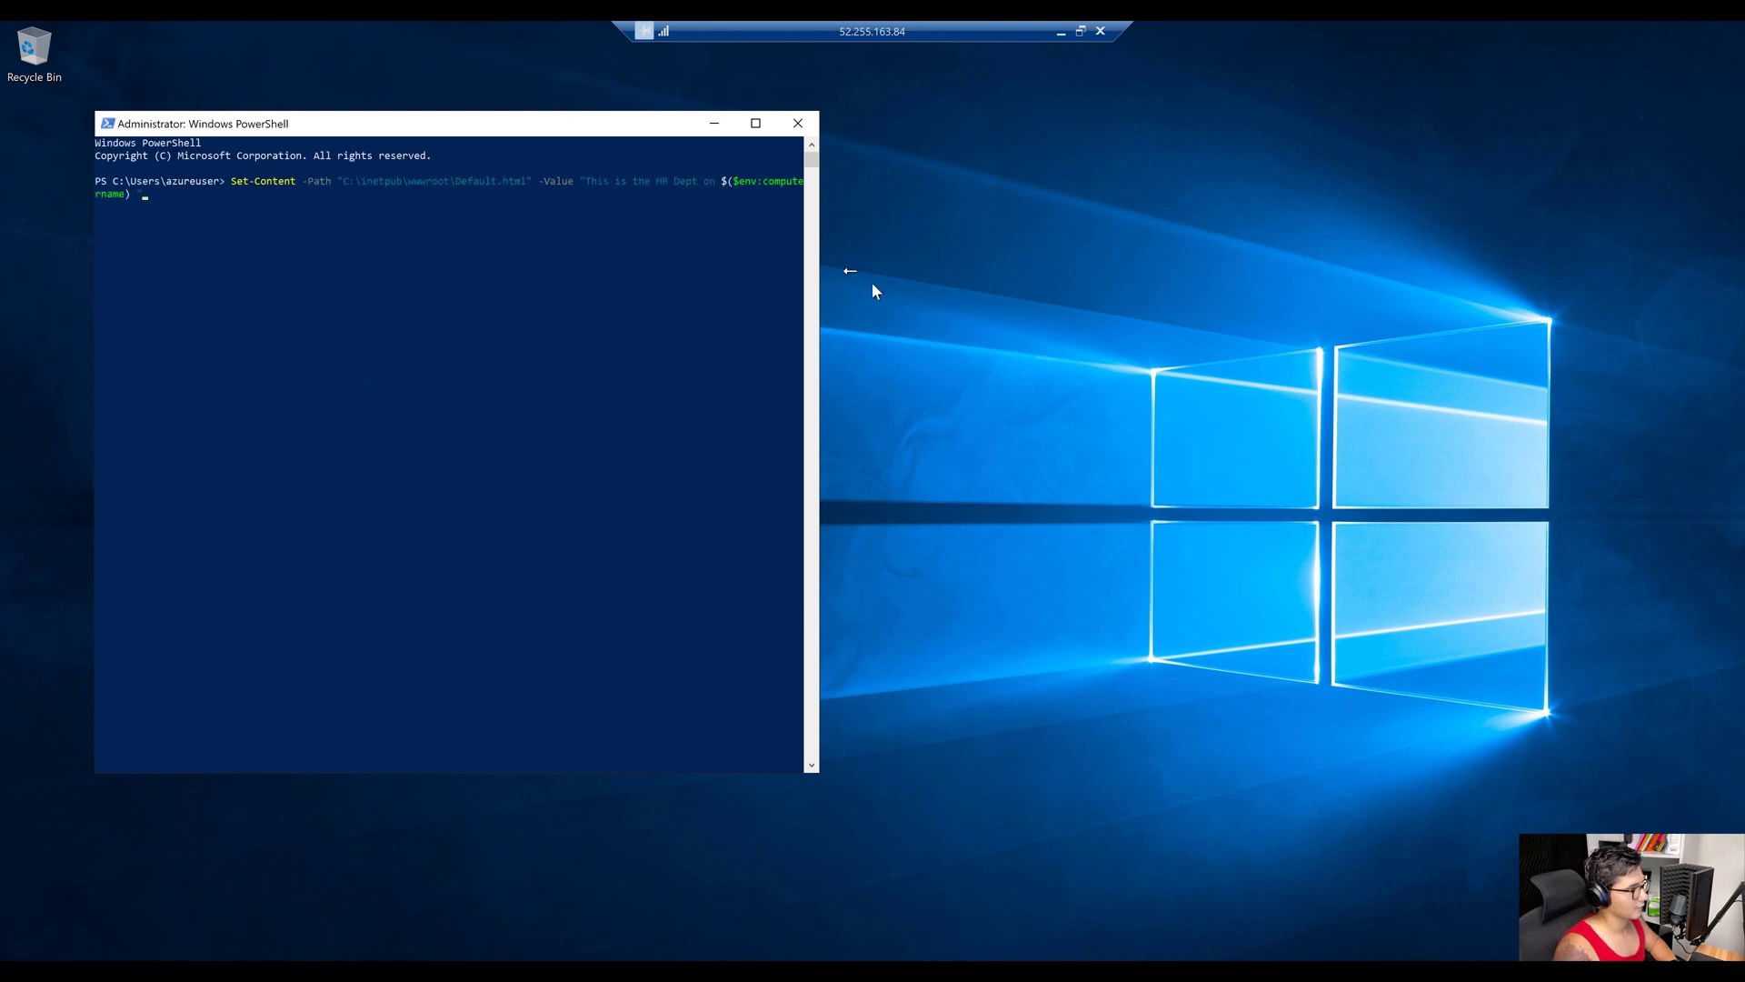
{"action": "left_click_drag", "start_coordinate": [821, 294], "coordinate": [1052, 294]}
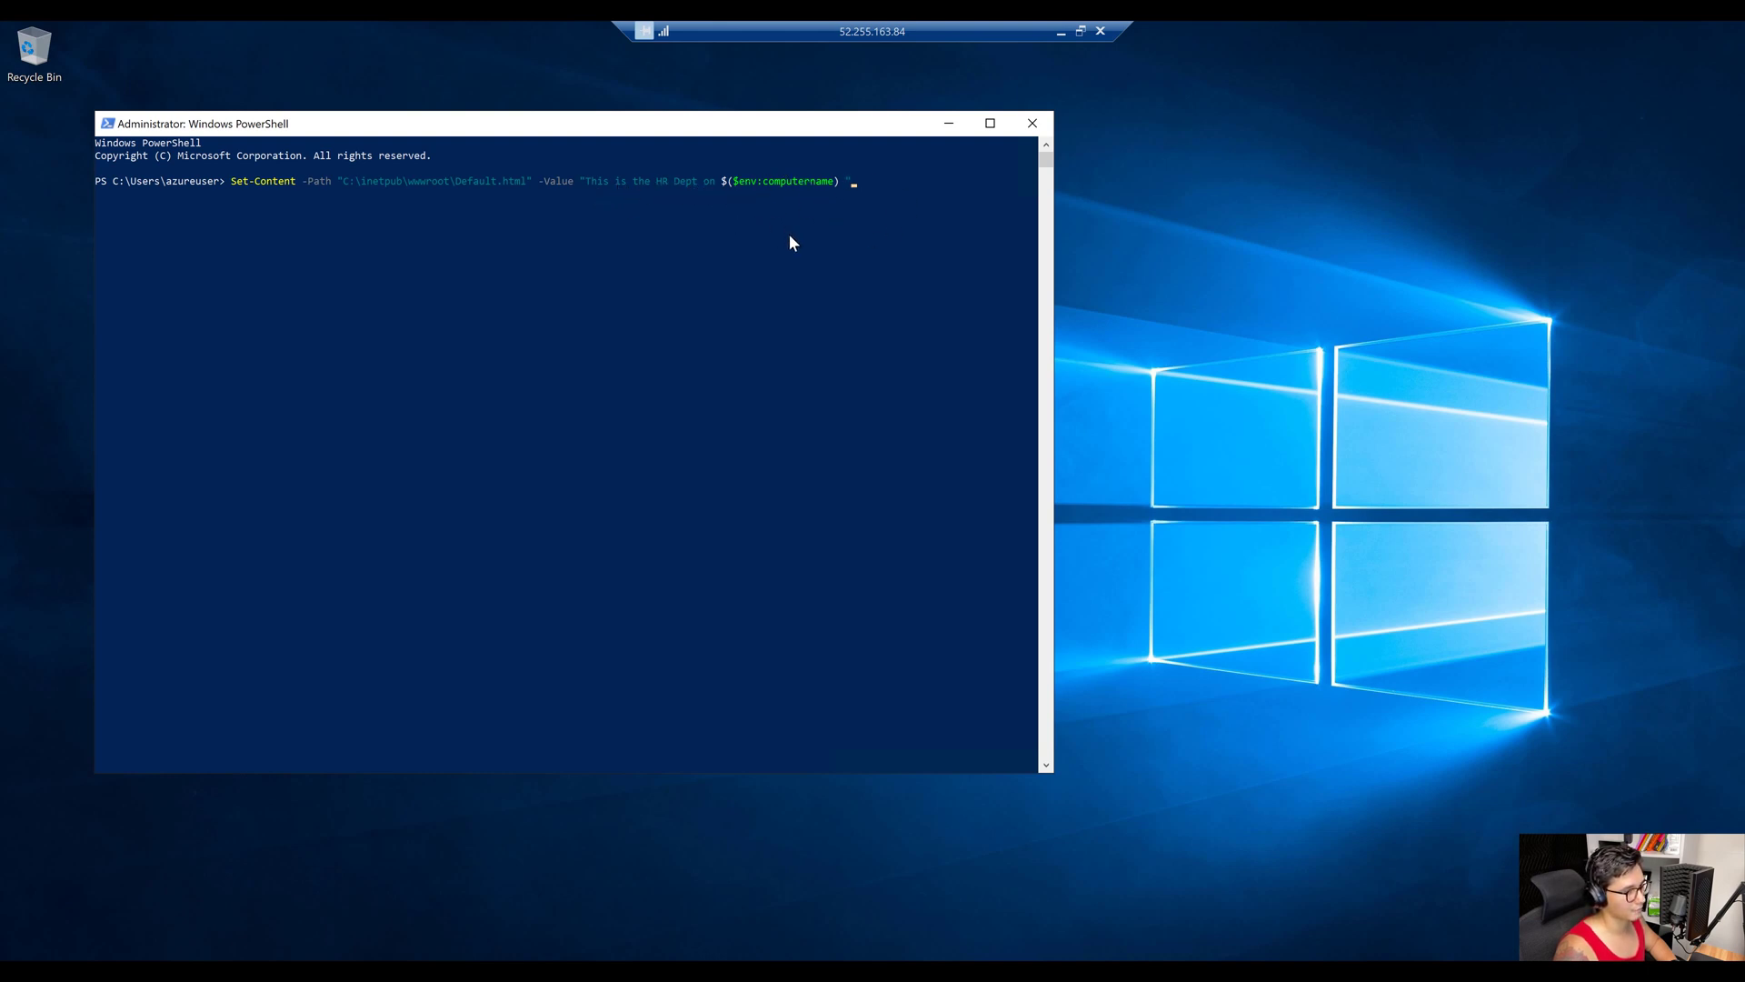
{"action": "key", "text": "Return"}
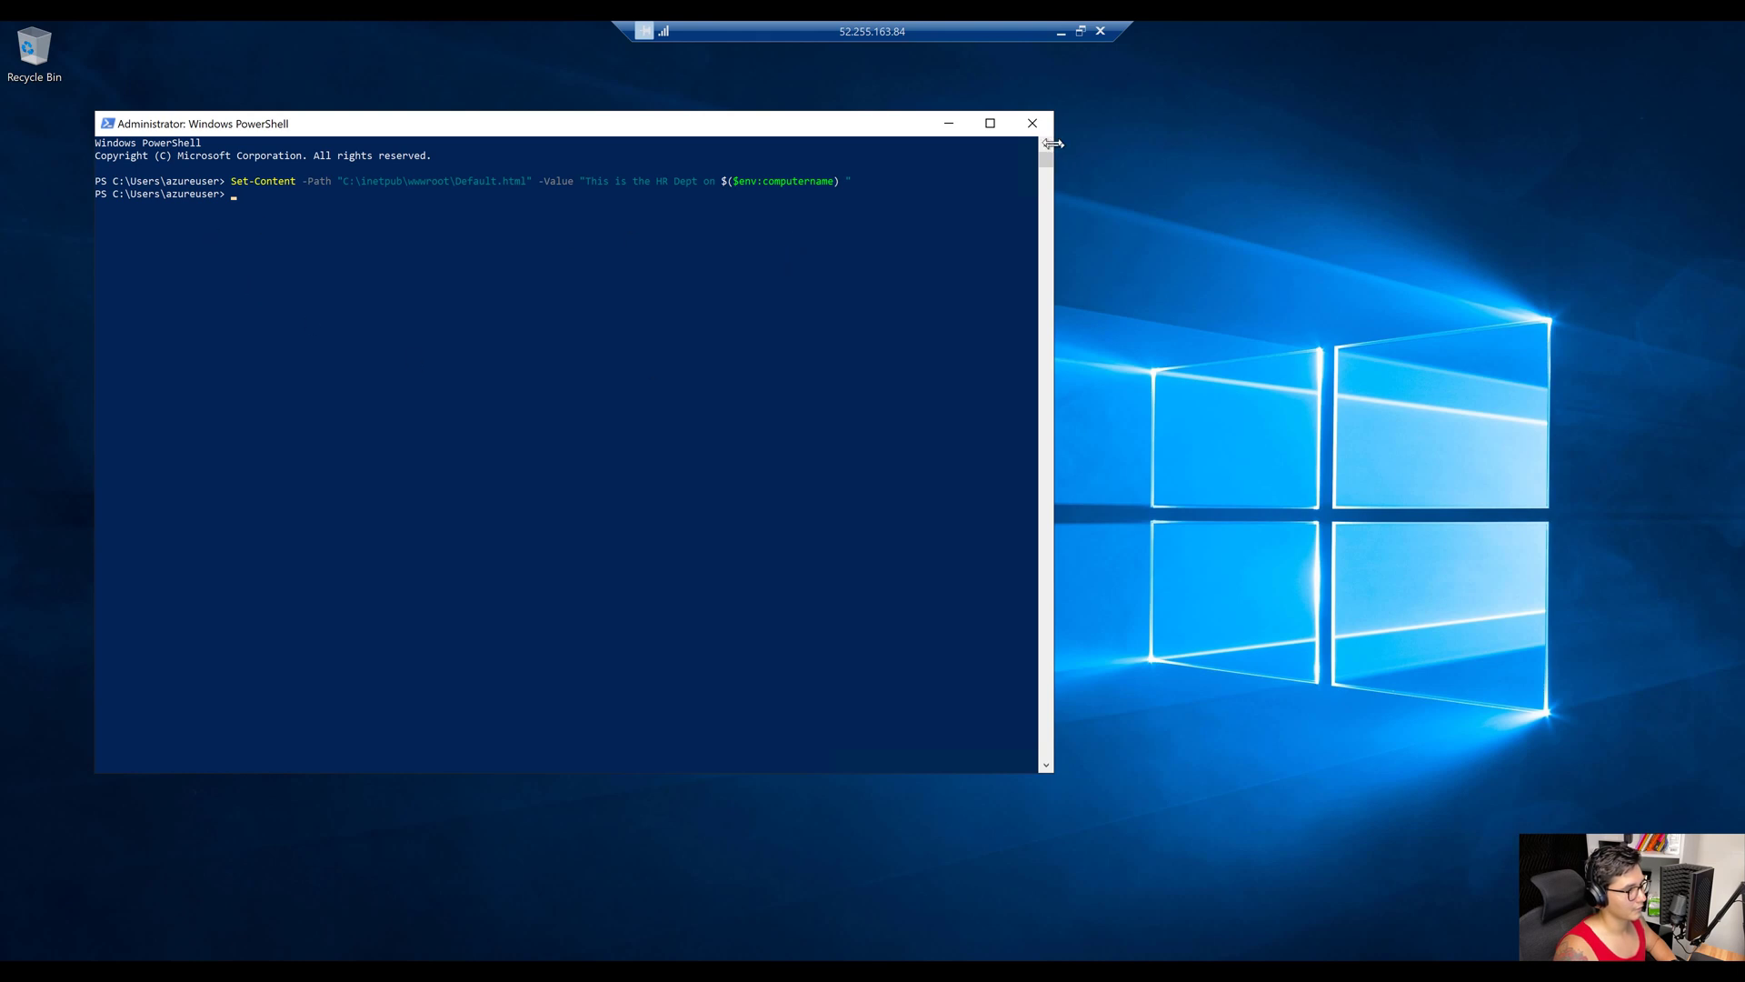
{"action": "left_click", "coordinate": [1032, 123]}
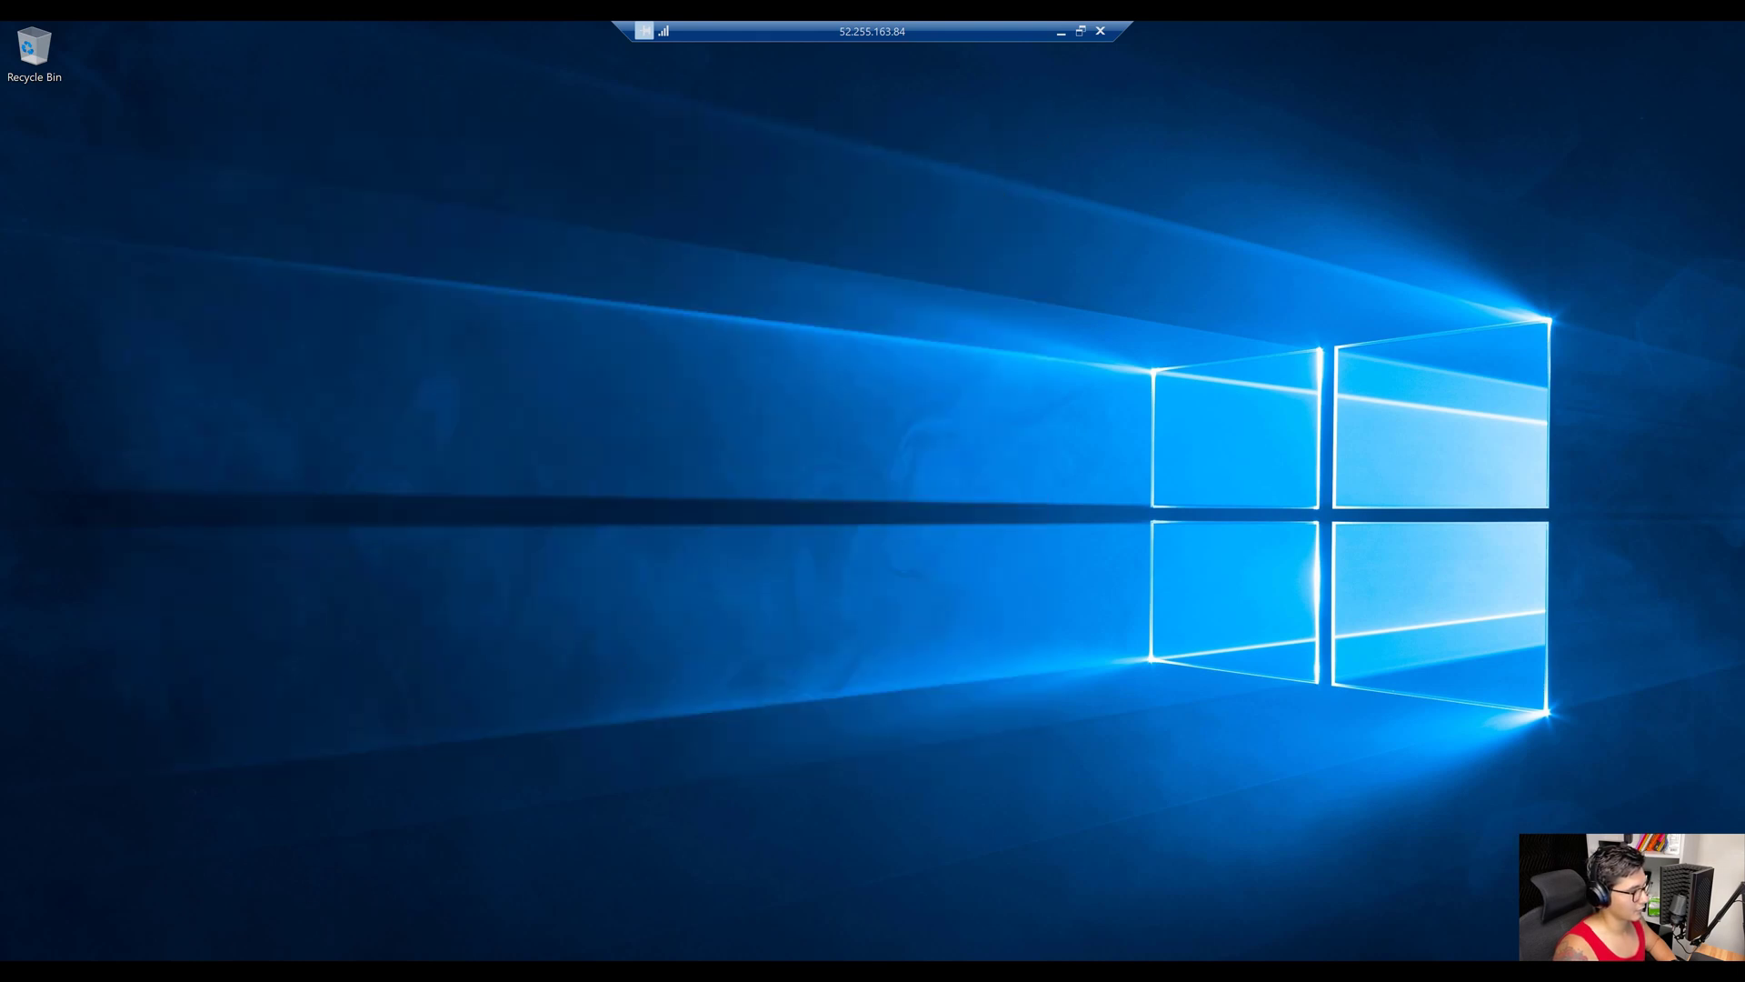
Browse to C:\inetpub\wwwroot in File Explorer, open the Default HTML page to check its content, and close both windows.
{"action": "key", "text": "super+e"}
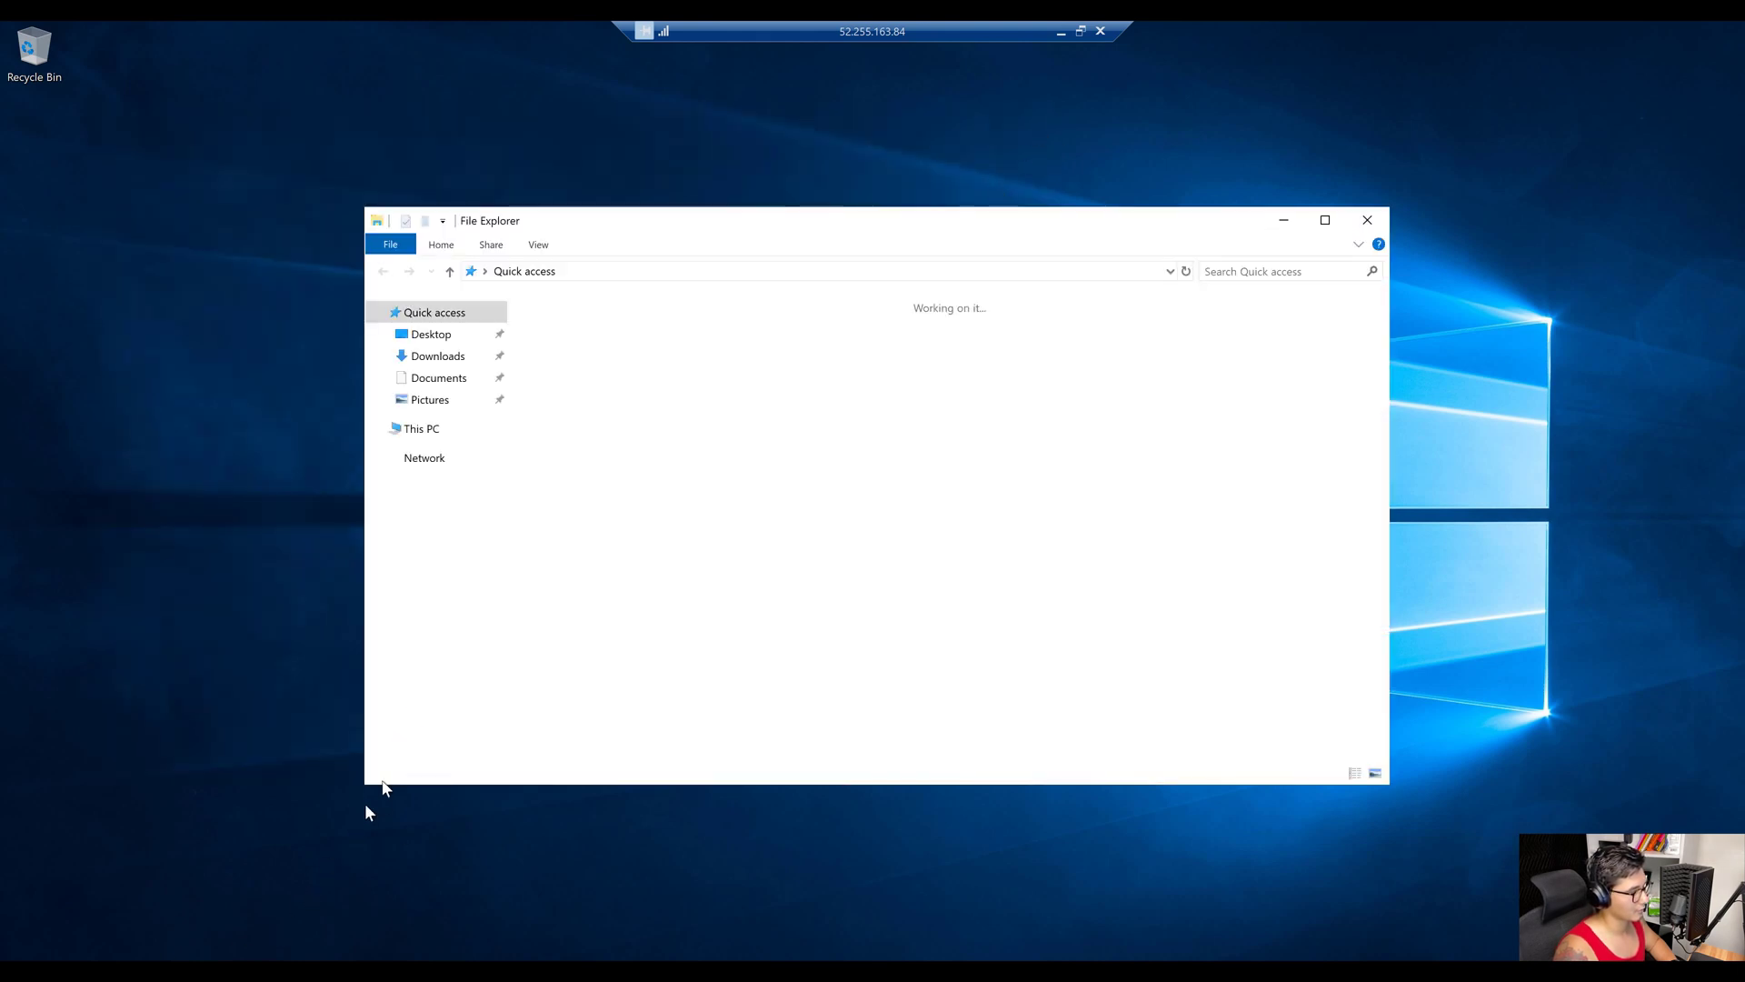
{"action": "left_click", "coordinate": [421, 435]}
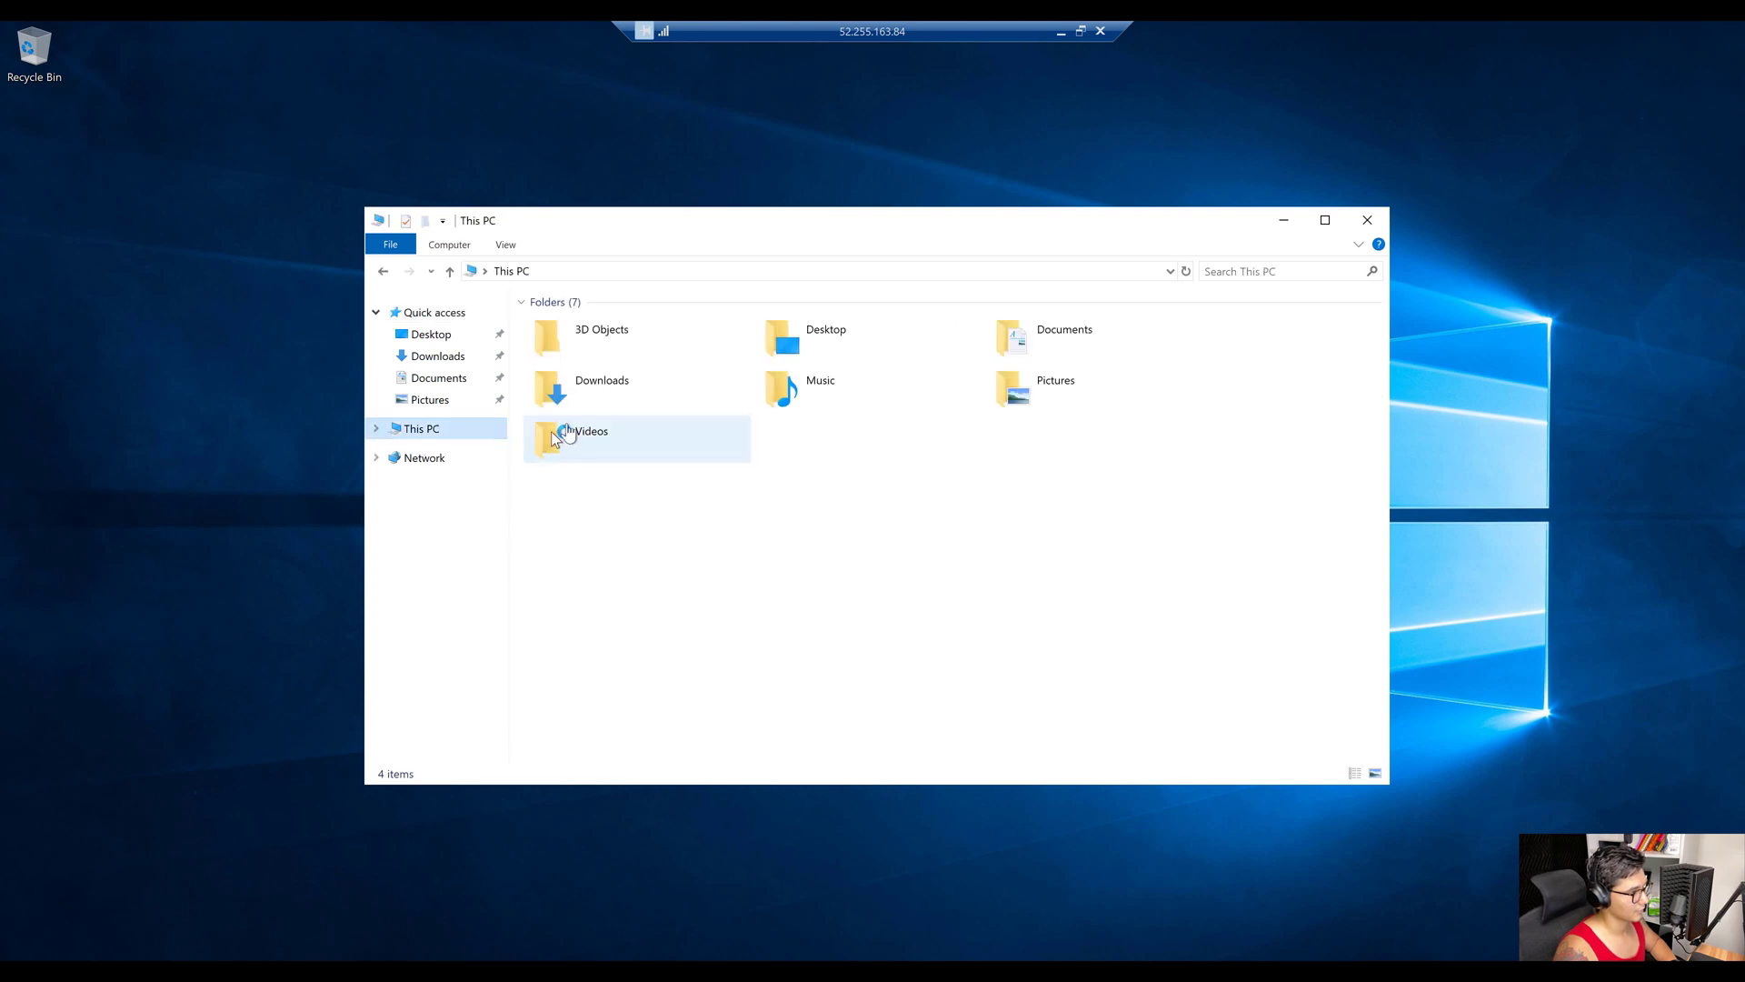
{"action": "double_click", "coordinate": [634, 505]}
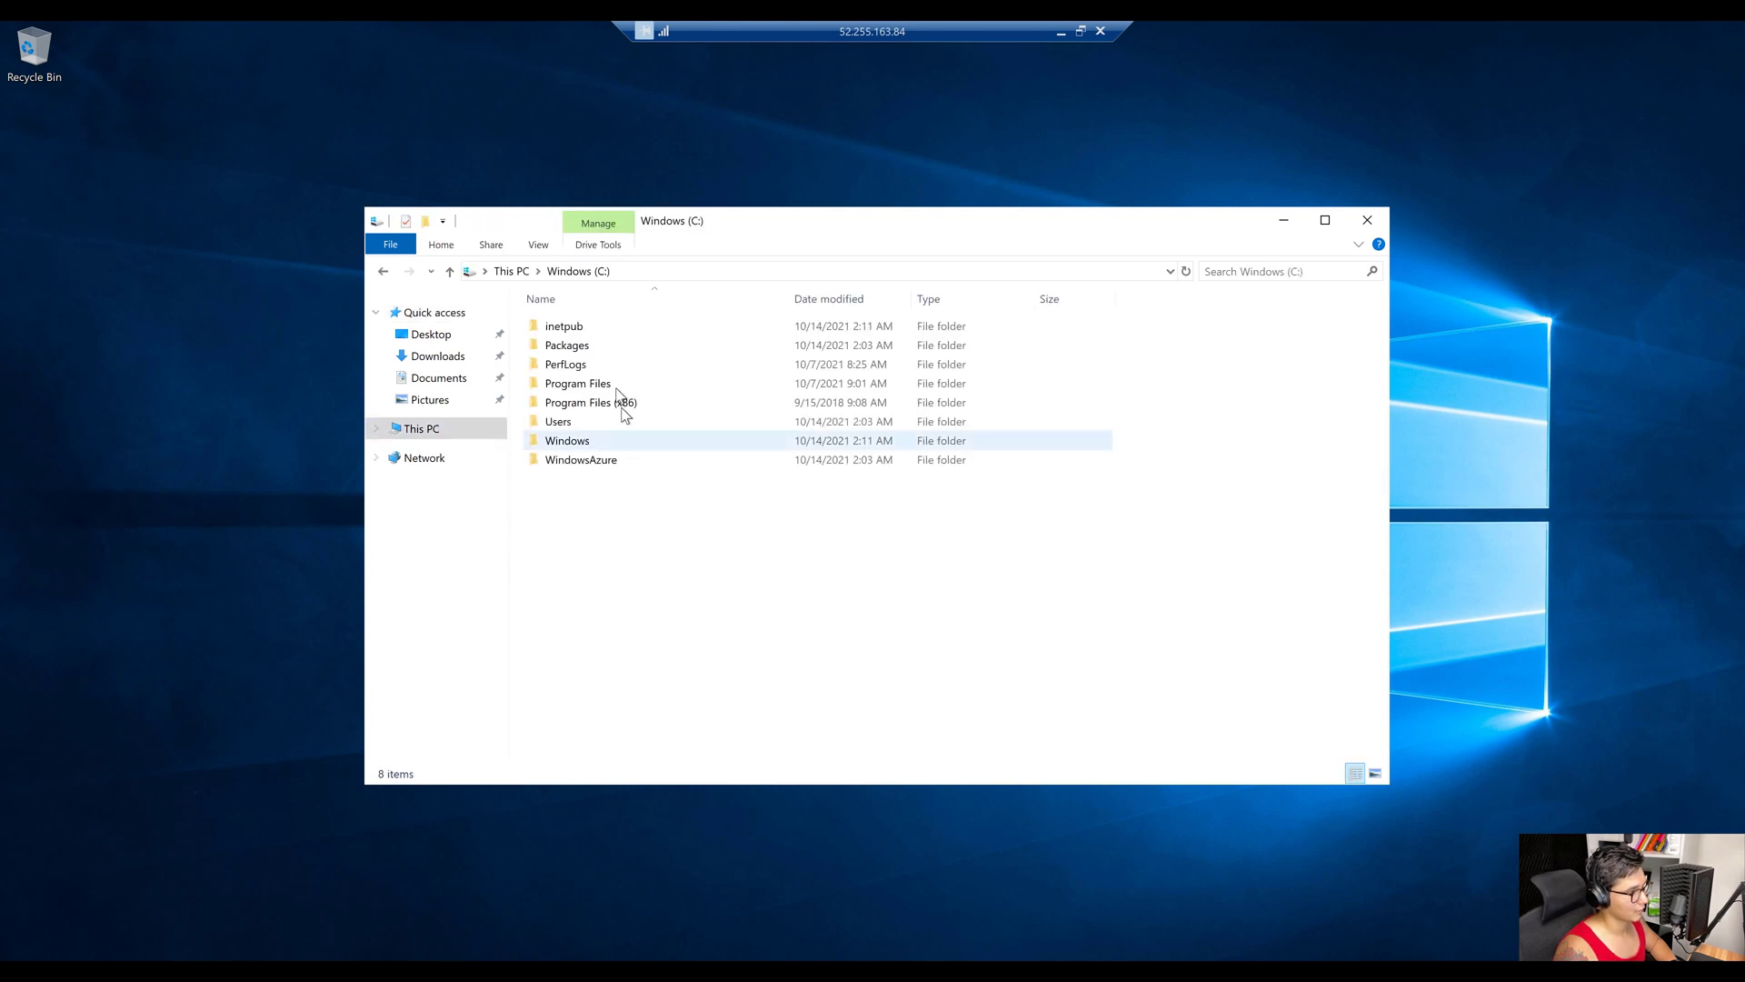
{"action": "double_click", "coordinate": [596, 329]}
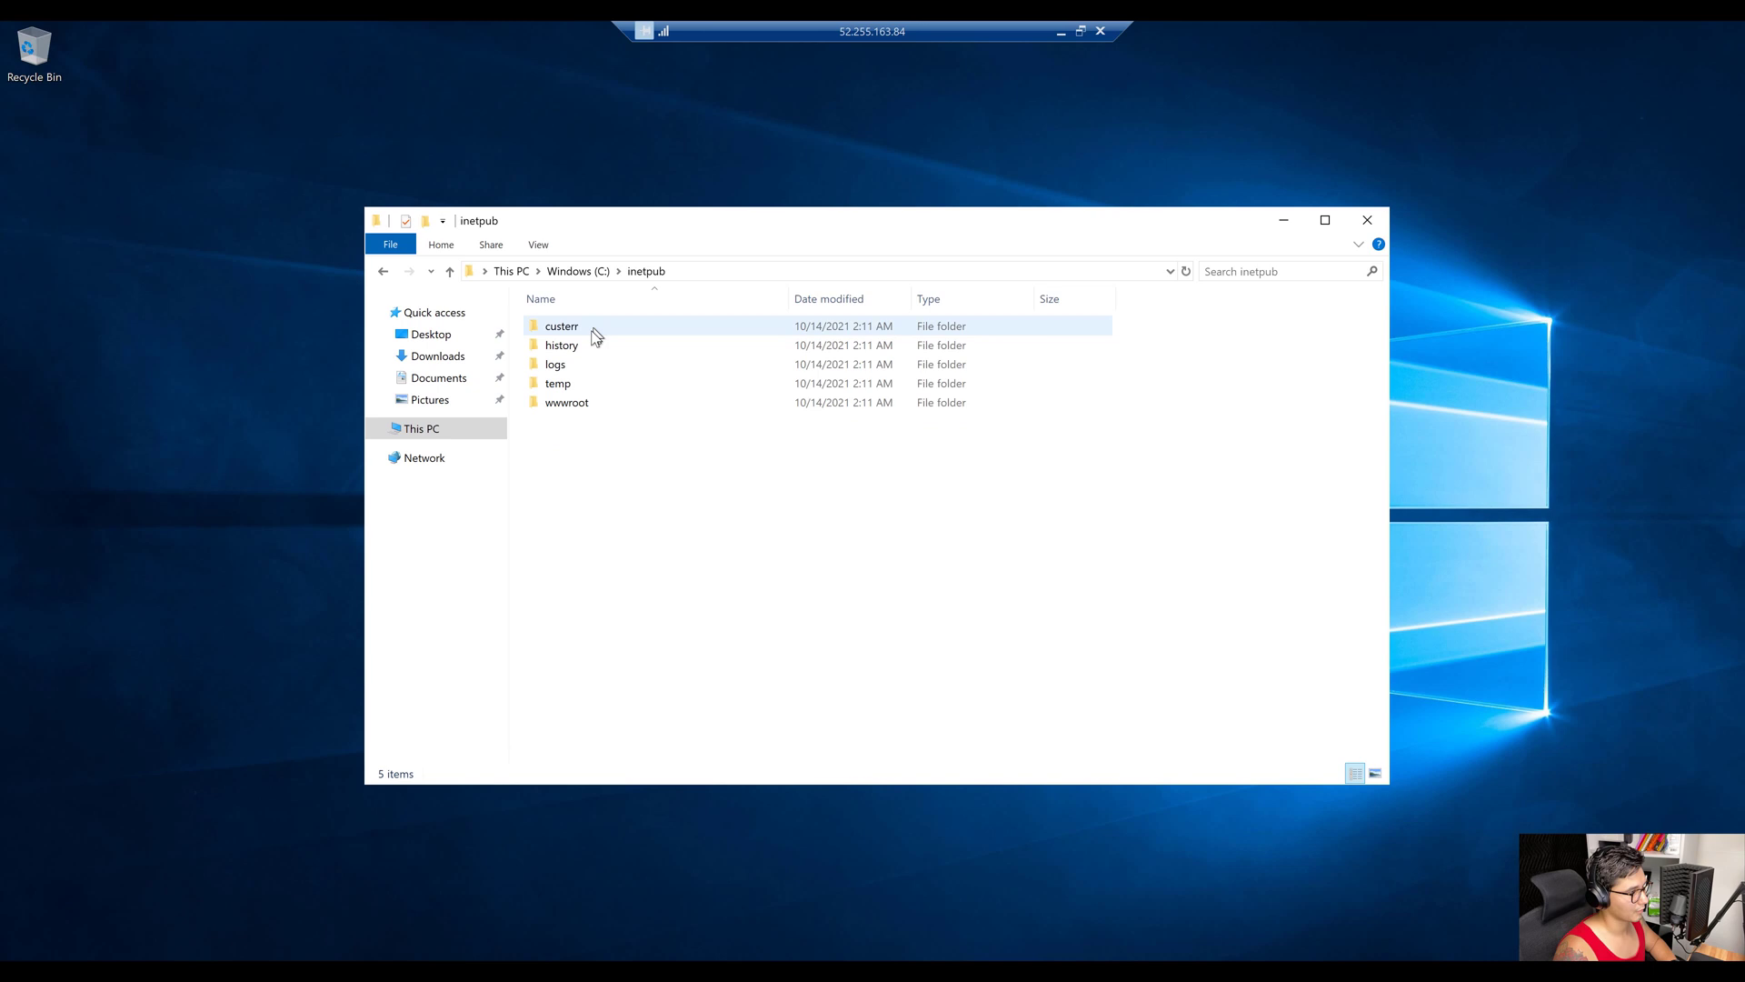
{"action": "double_click", "coordinate": [566, 403]}
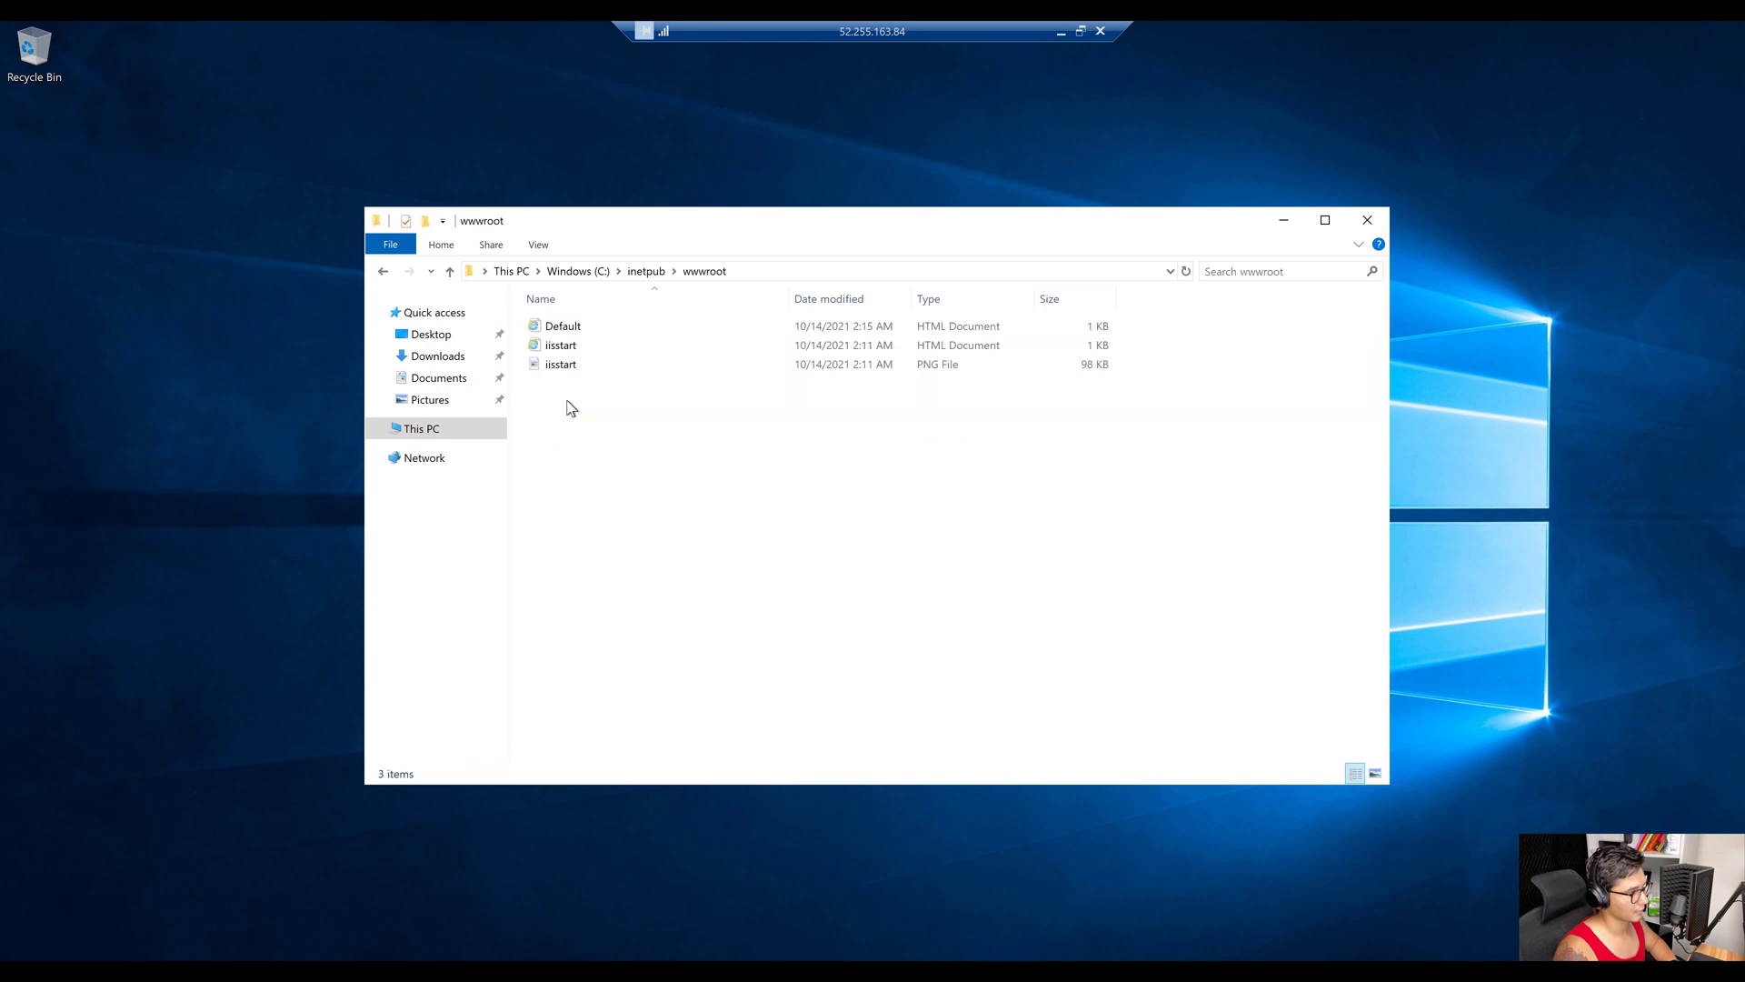
{"action": "right_click", "coordinate": [582, 330]}
{"action": "left_click", "coordinate": [589, 341]}
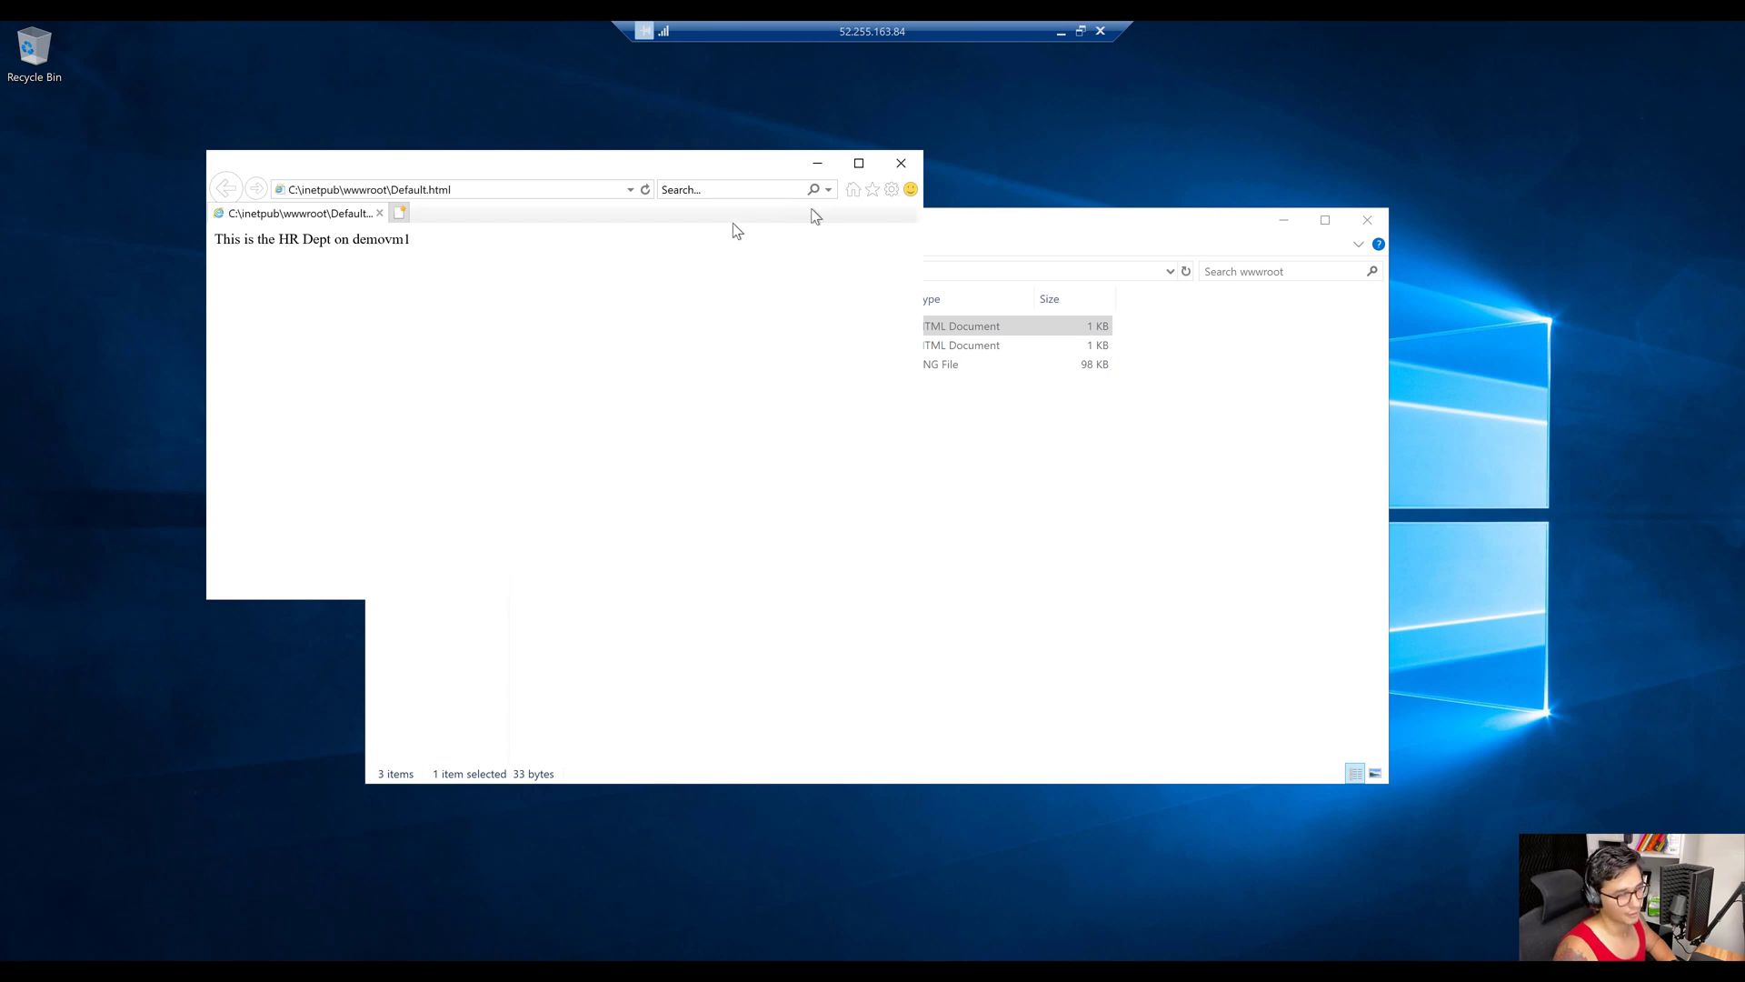
{"action": "left_click", "coordinate": [900, 163]}
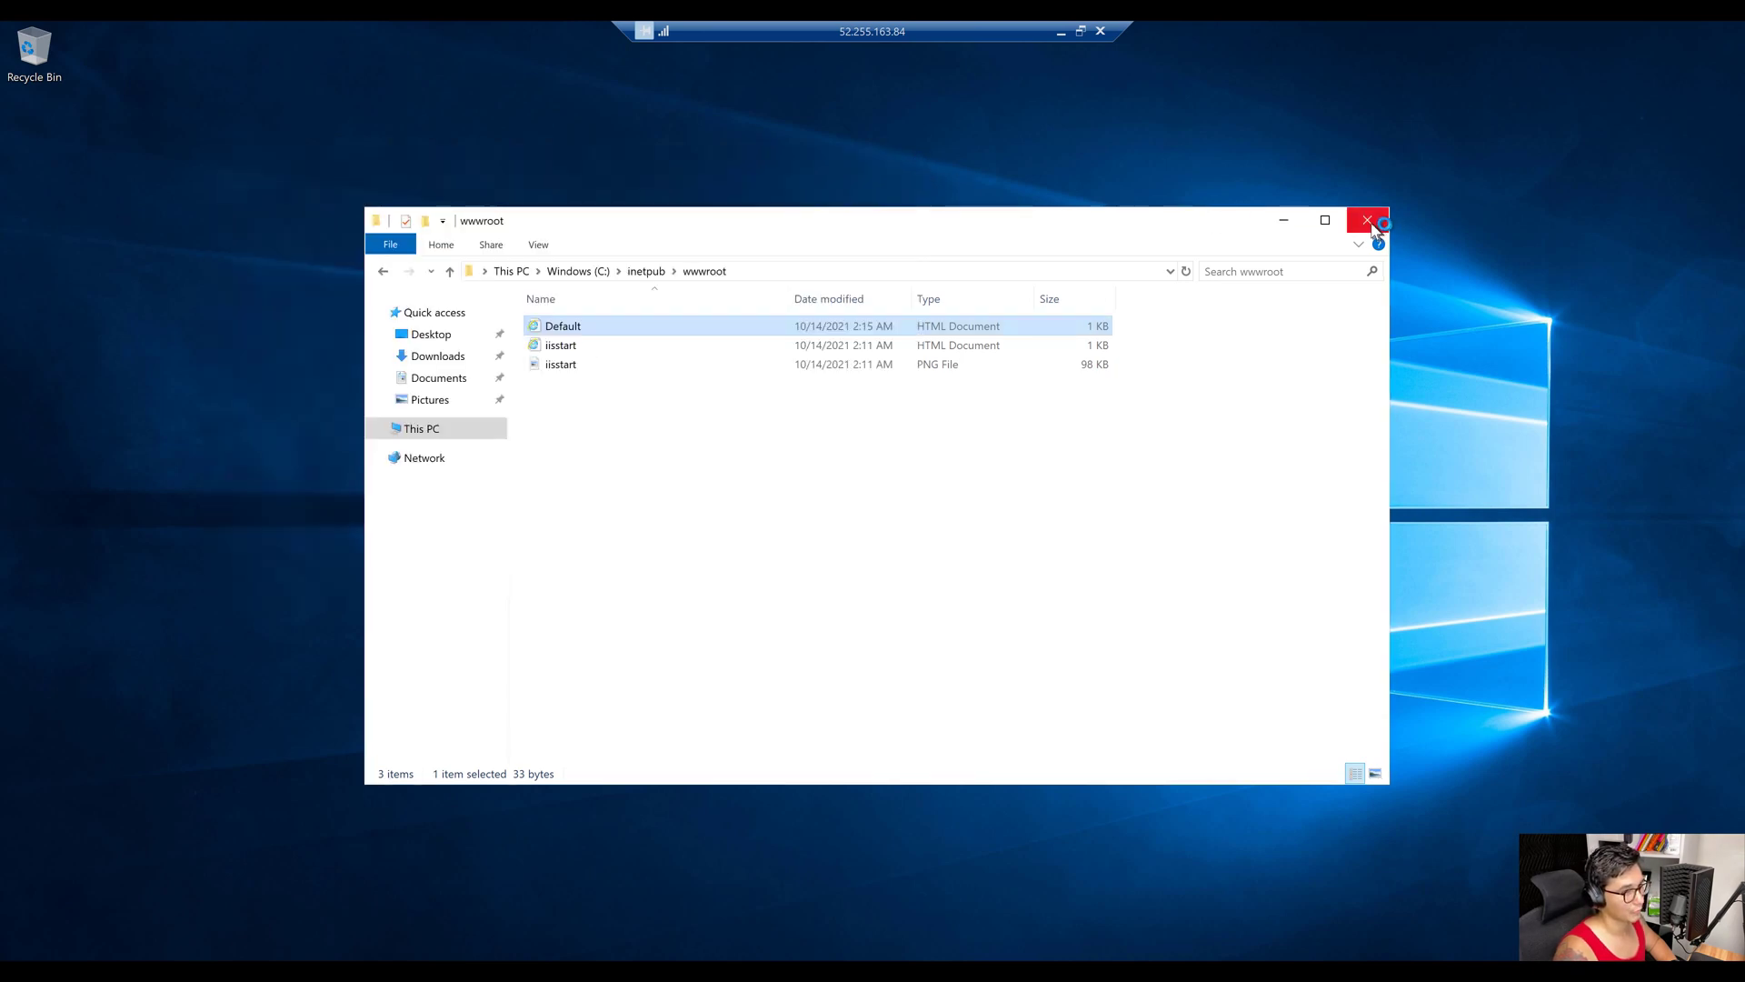
{"action": "left_click", "coordinate": [1366, 219]}
Switch from the demovm1 remote session to the demovm2 remote session.
{"action": "left_click", "coordinate": [1061, 33]}
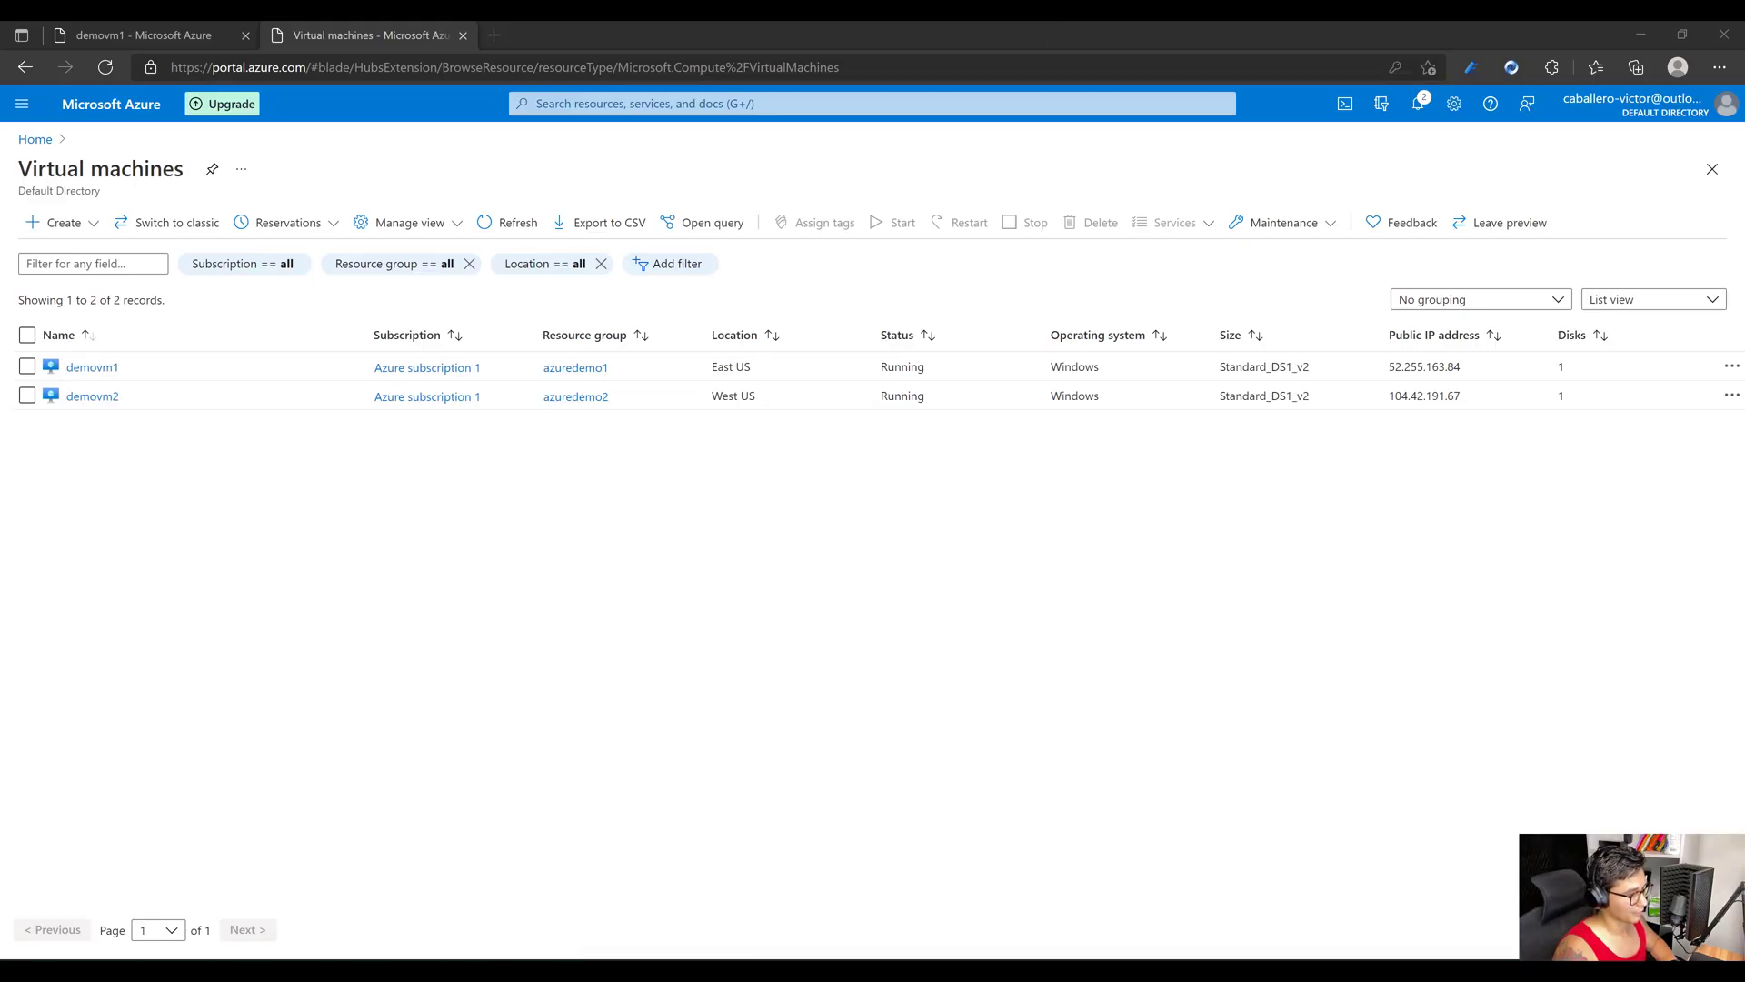
{"action": "left_click", "coordinate": [732, 923]}
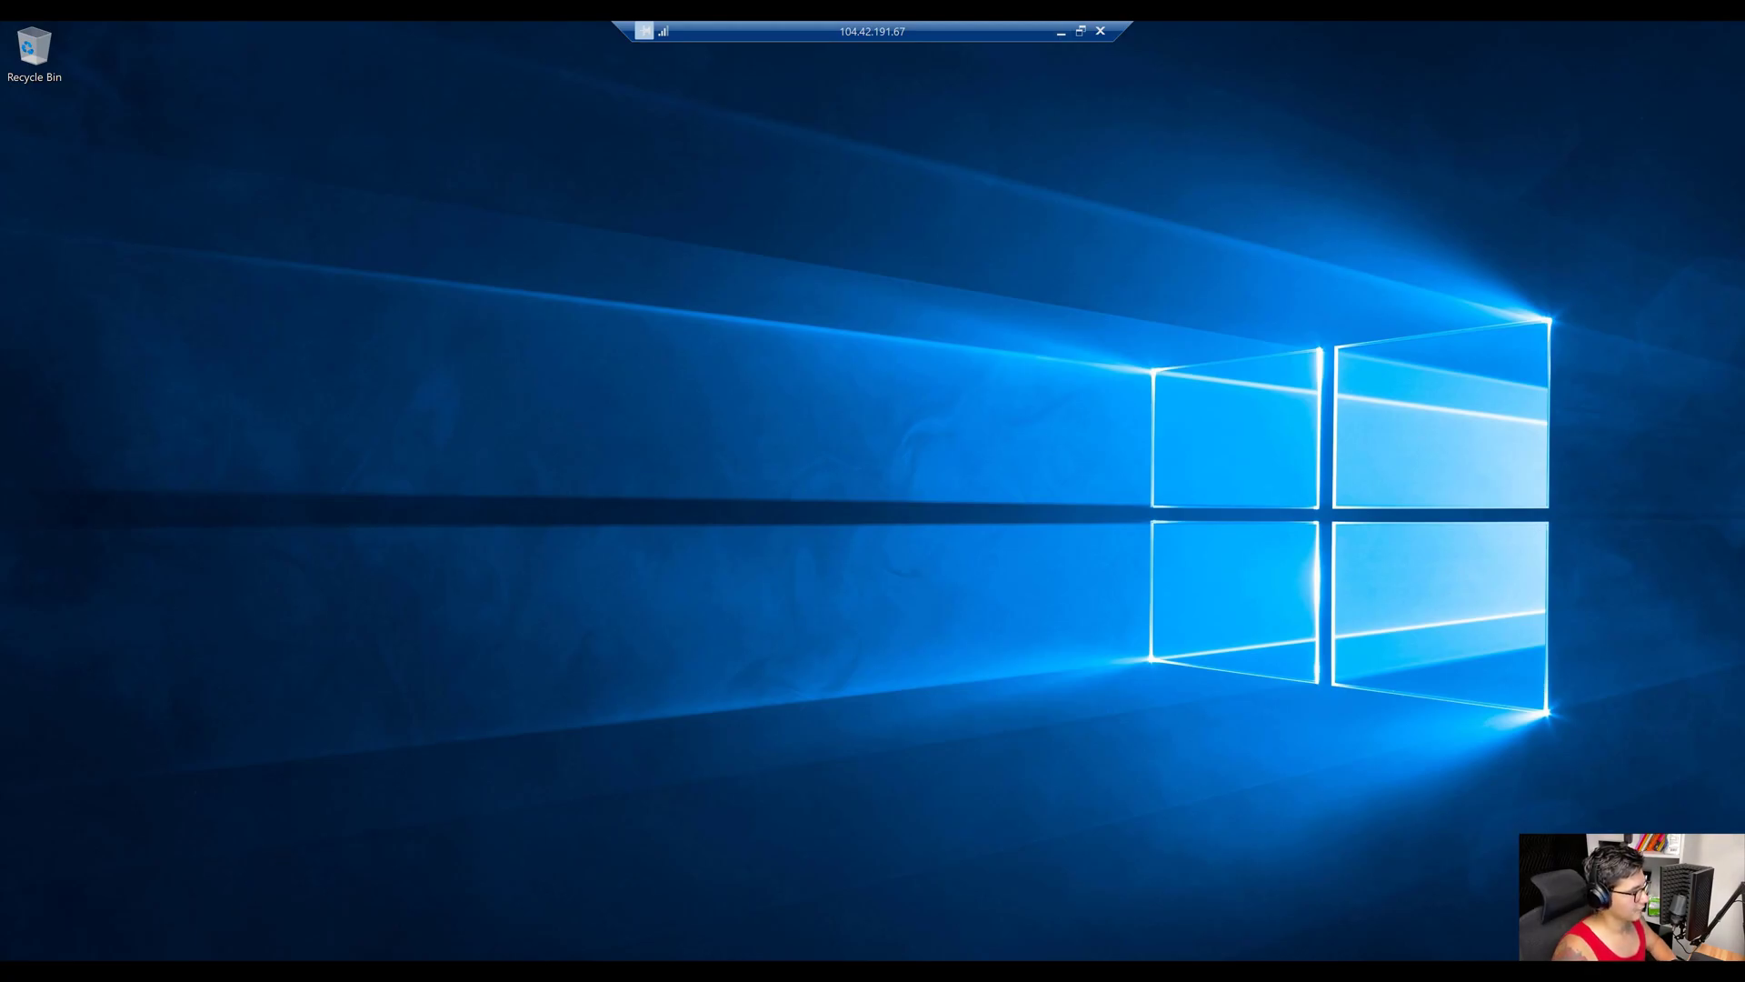
{"action": "key", "text": "super"}
{"action": "type", "text": "powe"}
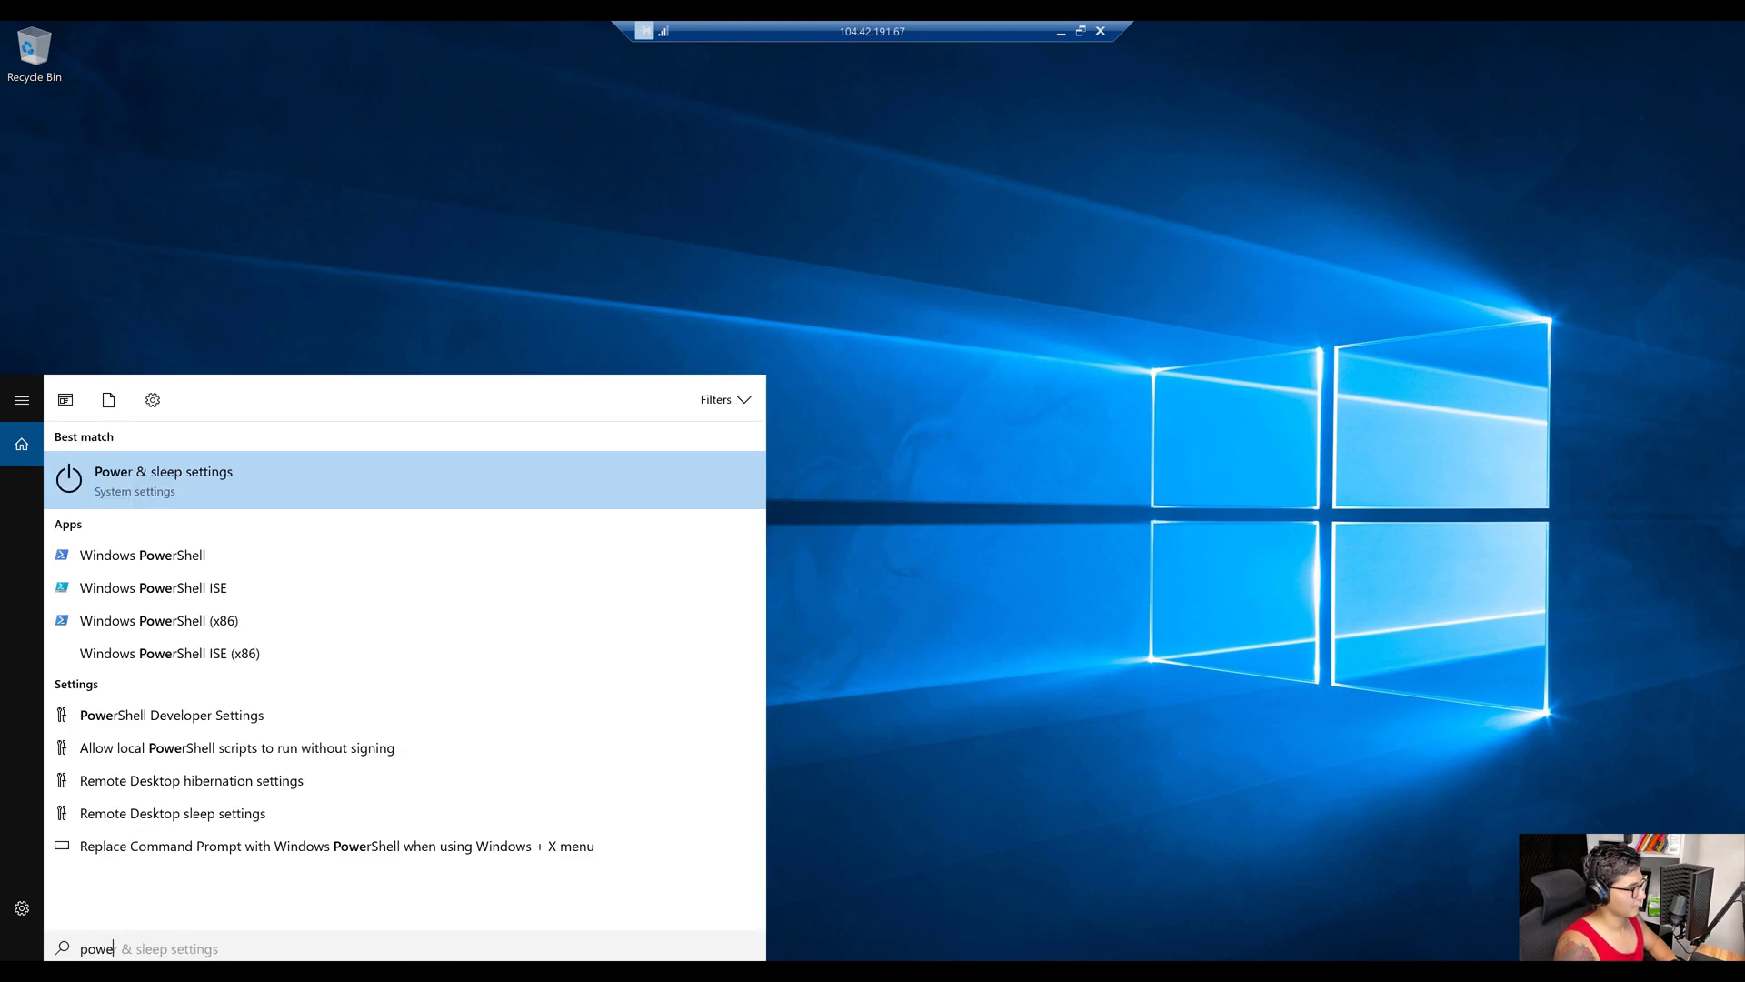
{"action": "type", "text": "rs"}
{"action": "key", "text": "Return"}
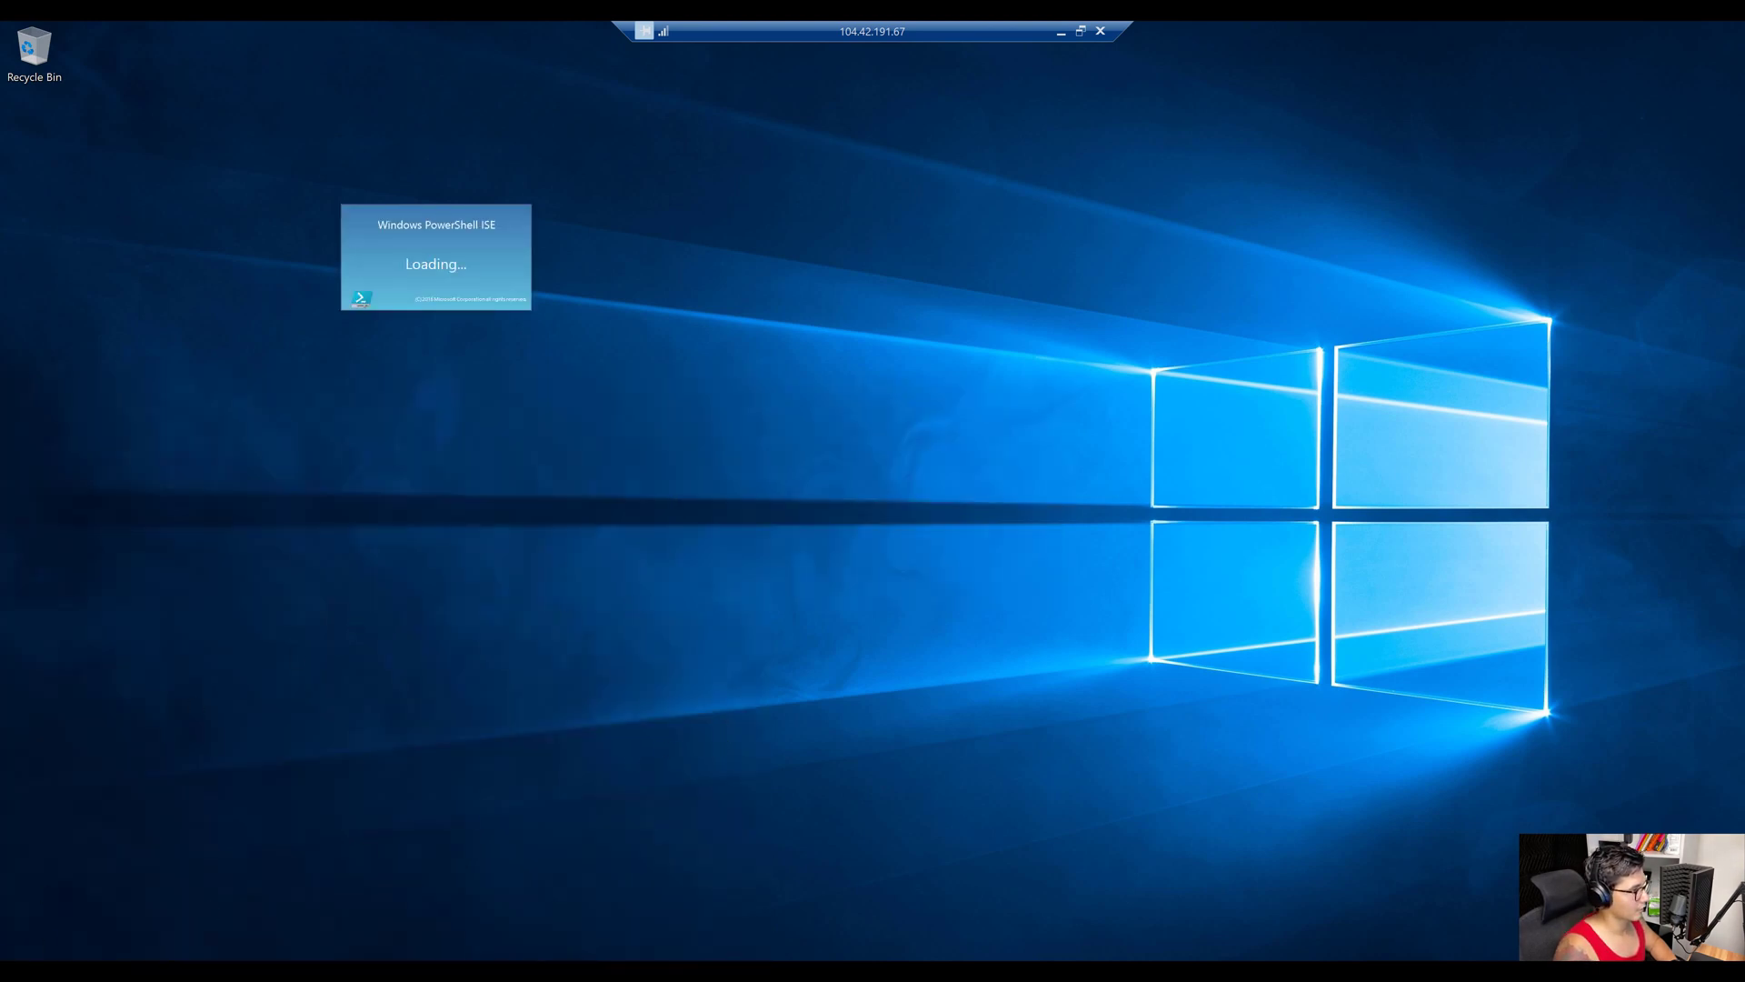
Open the regular Windows PowerShell console on demovm2 and close the PowerShell ISE window.
{"action": "key", "text": "super"}
{"action": "type", "text": "pow"}
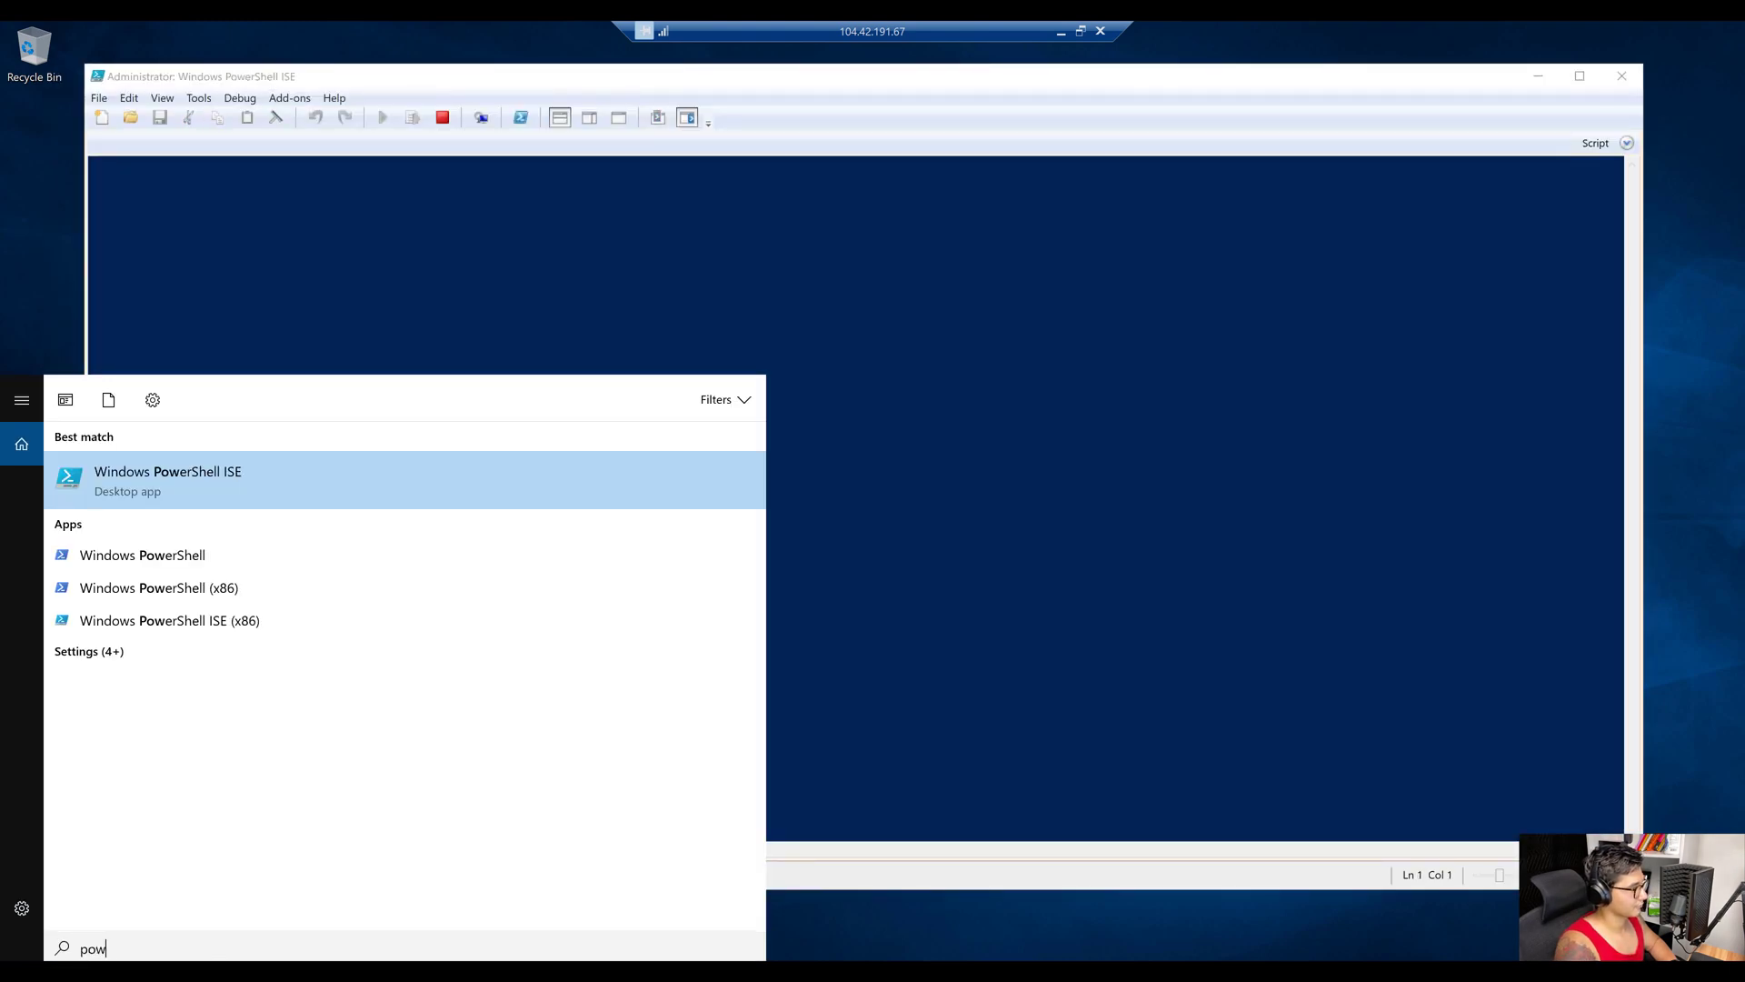
{"action": "type", "text": "er"}
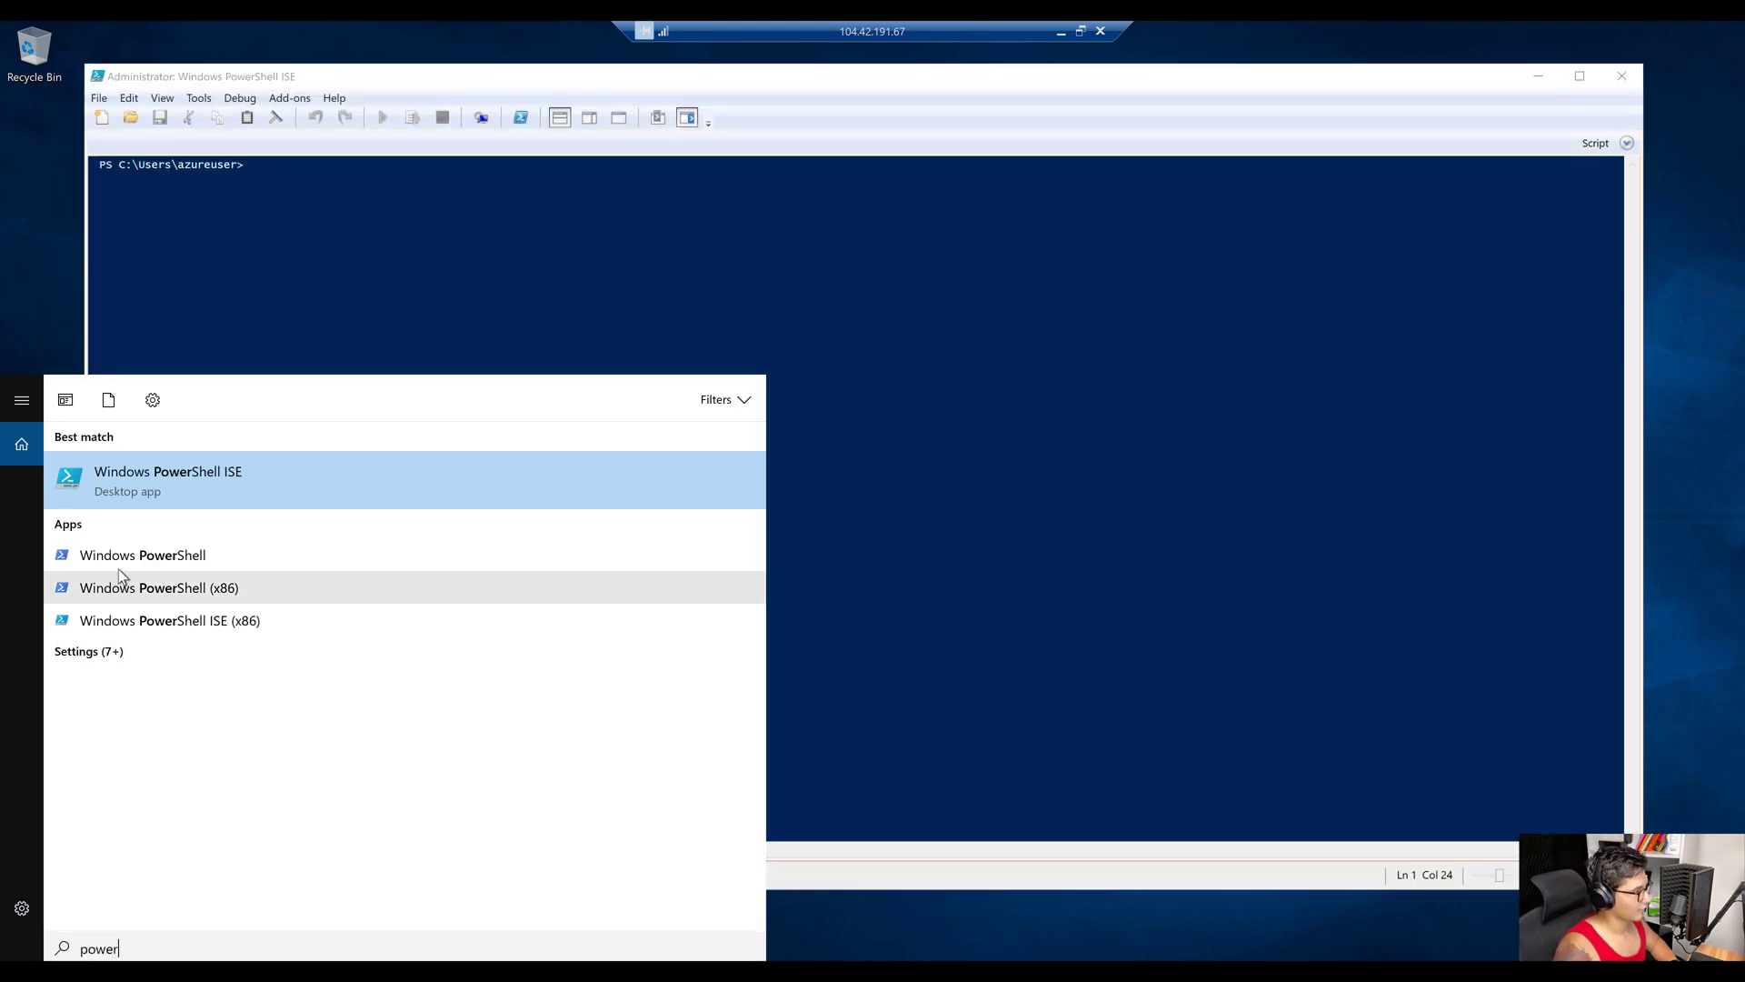
{"action": "left_click", "coordinate": [123, 556]}
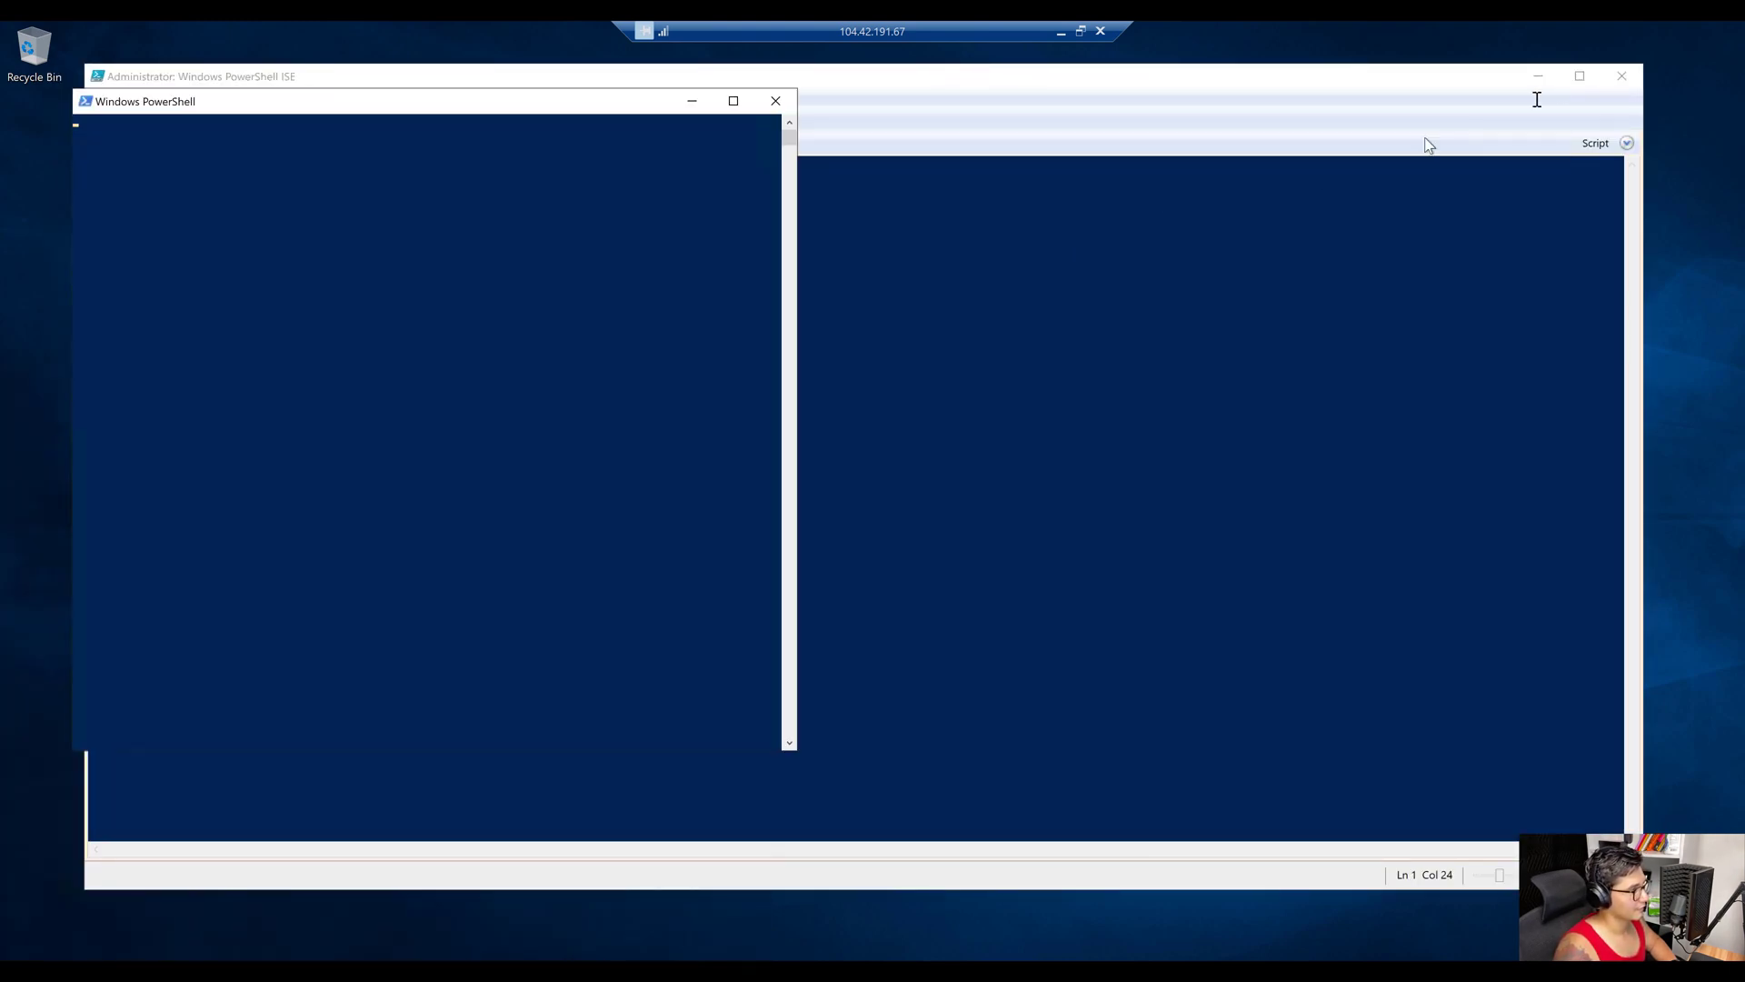
{"action": "left_click", "coordinate": [1636, 79]}
Use Set-Content to write "This is Sales Dept on $($env:computername) " to C:\inetpub\wwwroot\Default.html on demovm2, and close PowerShell.
{"action": "right_click", "coordinate": [509, 265]}
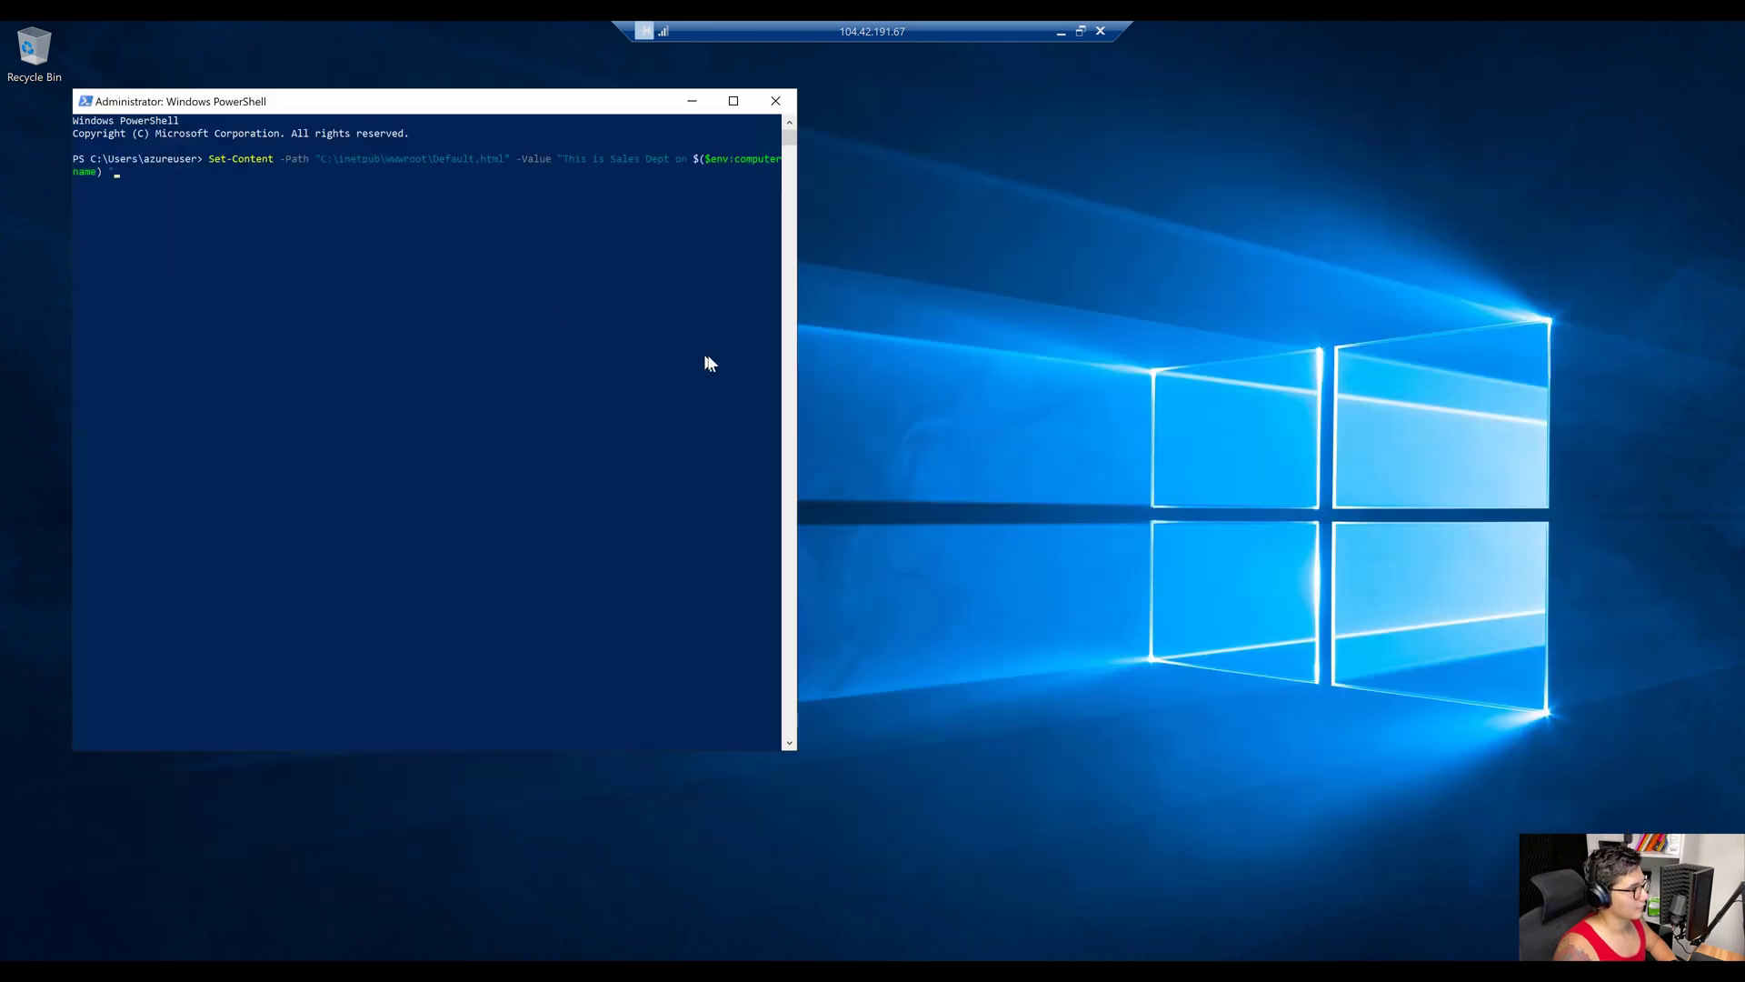
{"action": "left_click_drag", "start_coordinate": [798, 338], "coordinate": [1091, 338]}
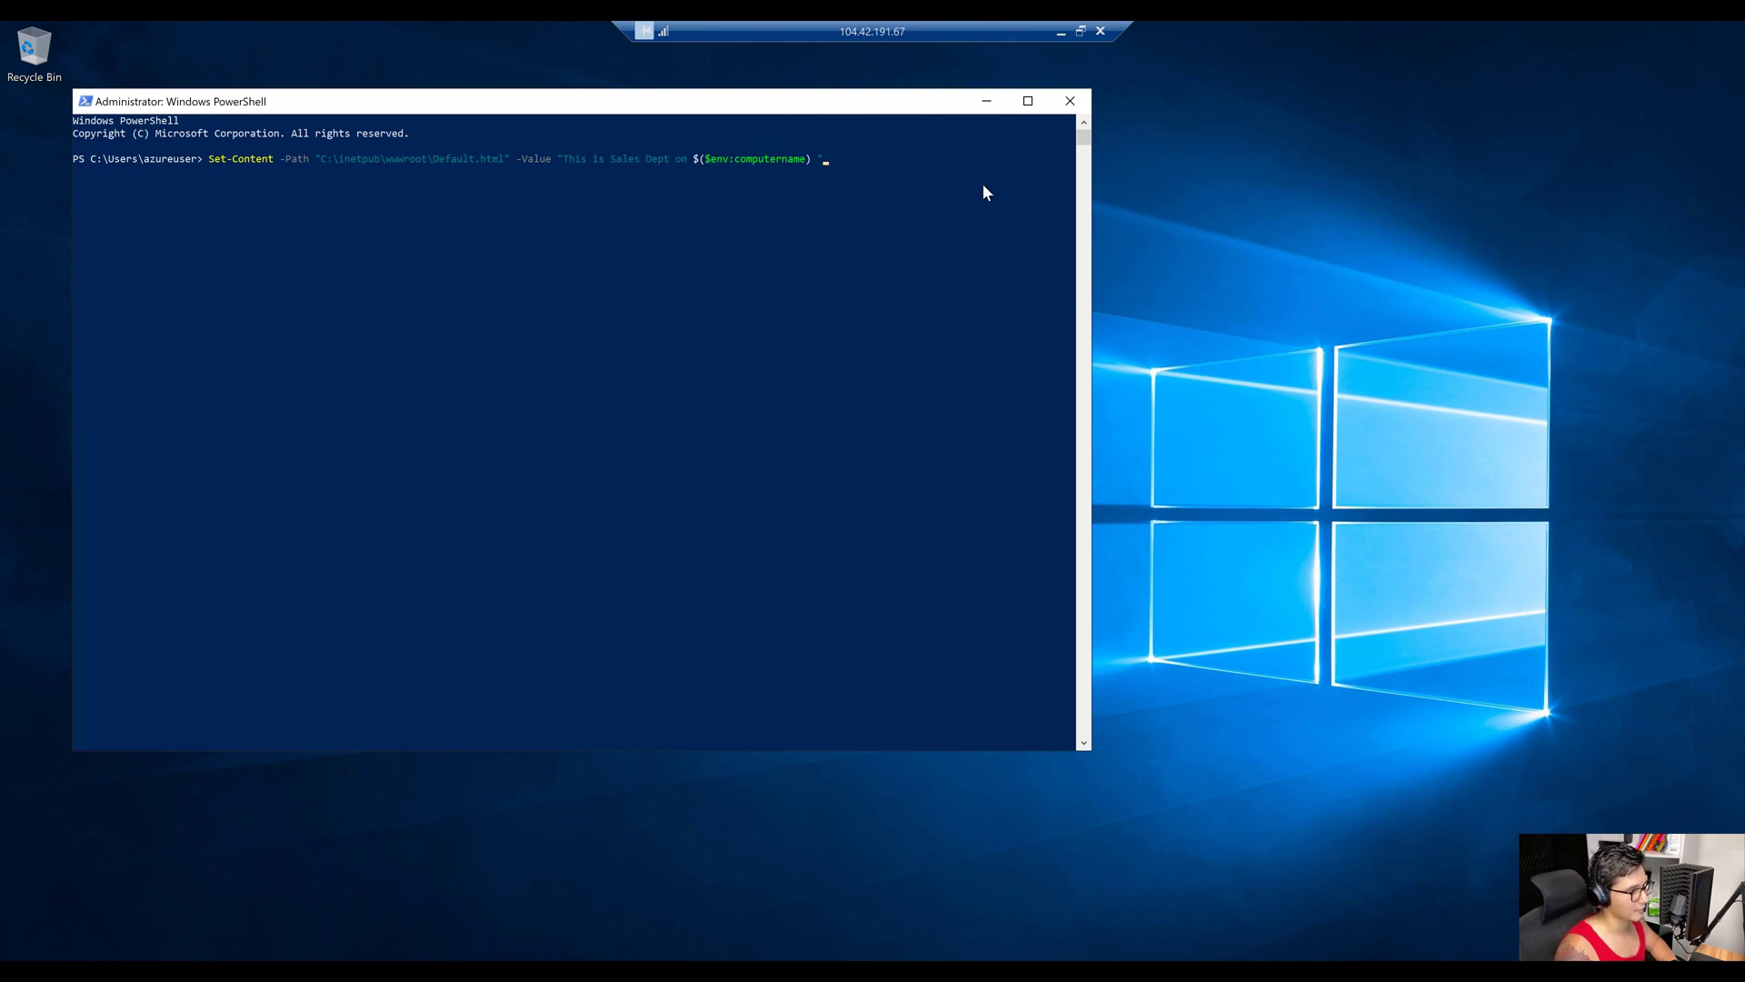
{"action": "key", "text": "Return"}
{"action": "left_click", "coordinate": [1070, 101]}
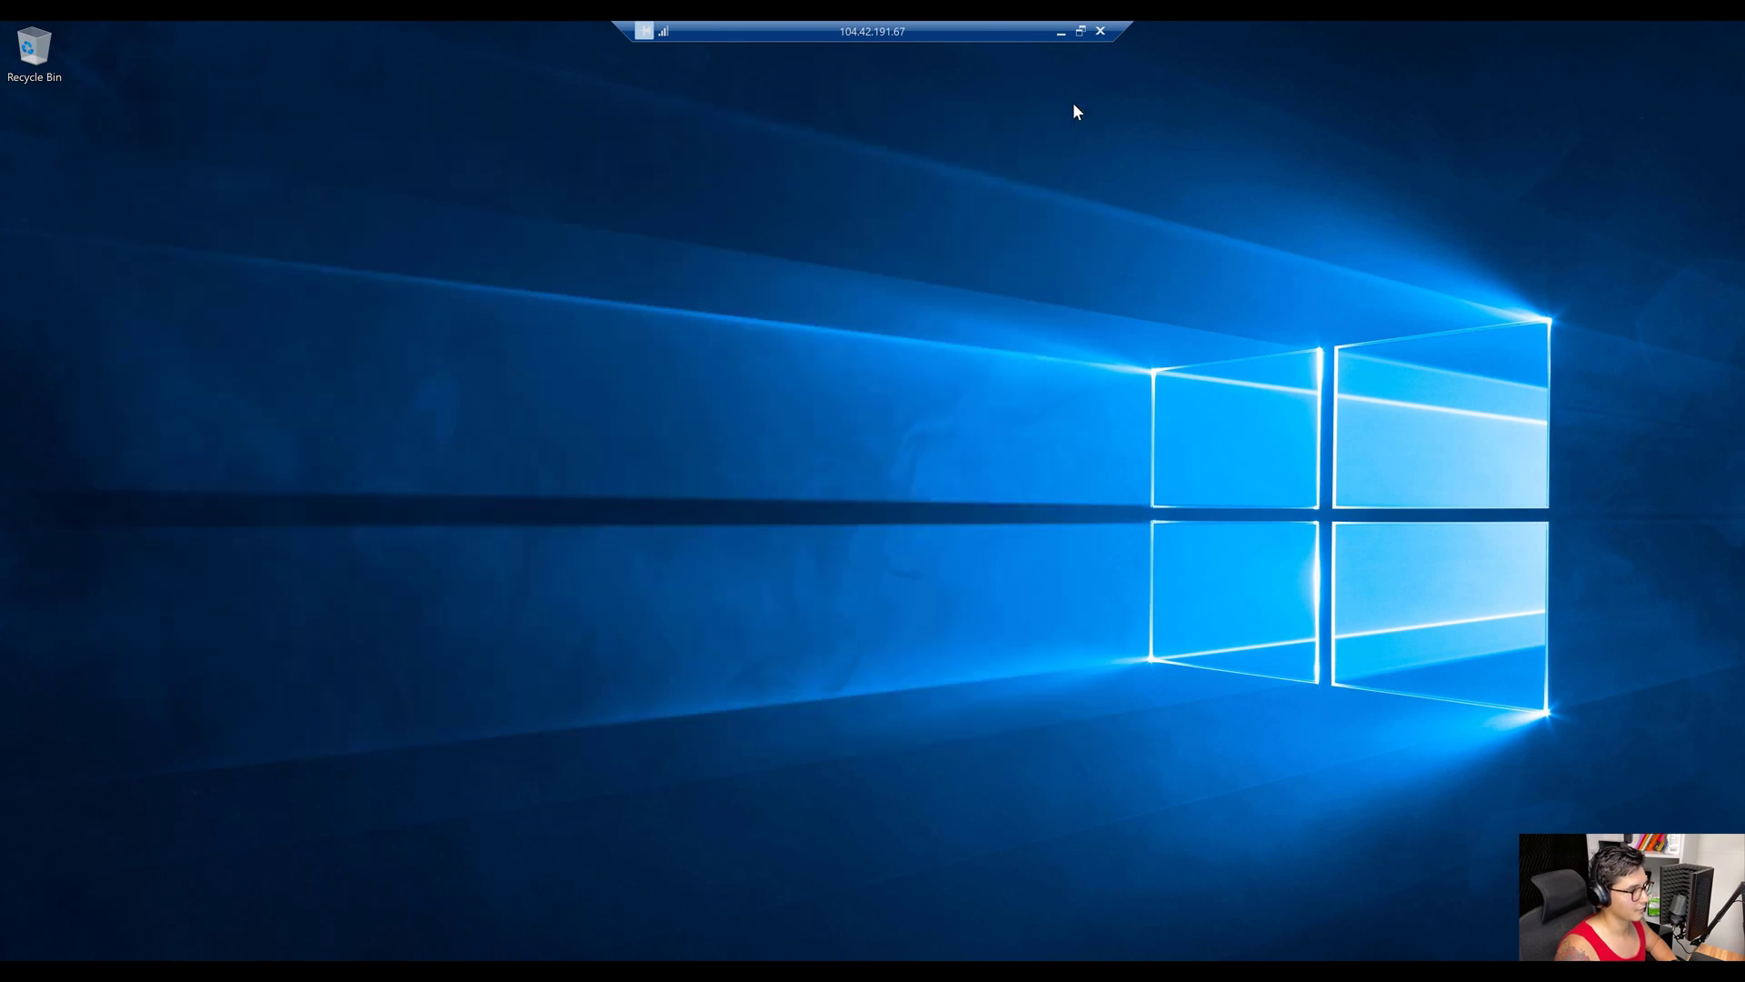
Return to the Azure portal, close the separate demovm1 browser tab, and open the demovm1VNET virtual network from demovm1's overview.
{"action": "left_click", "coordinate": [1061, 31]}
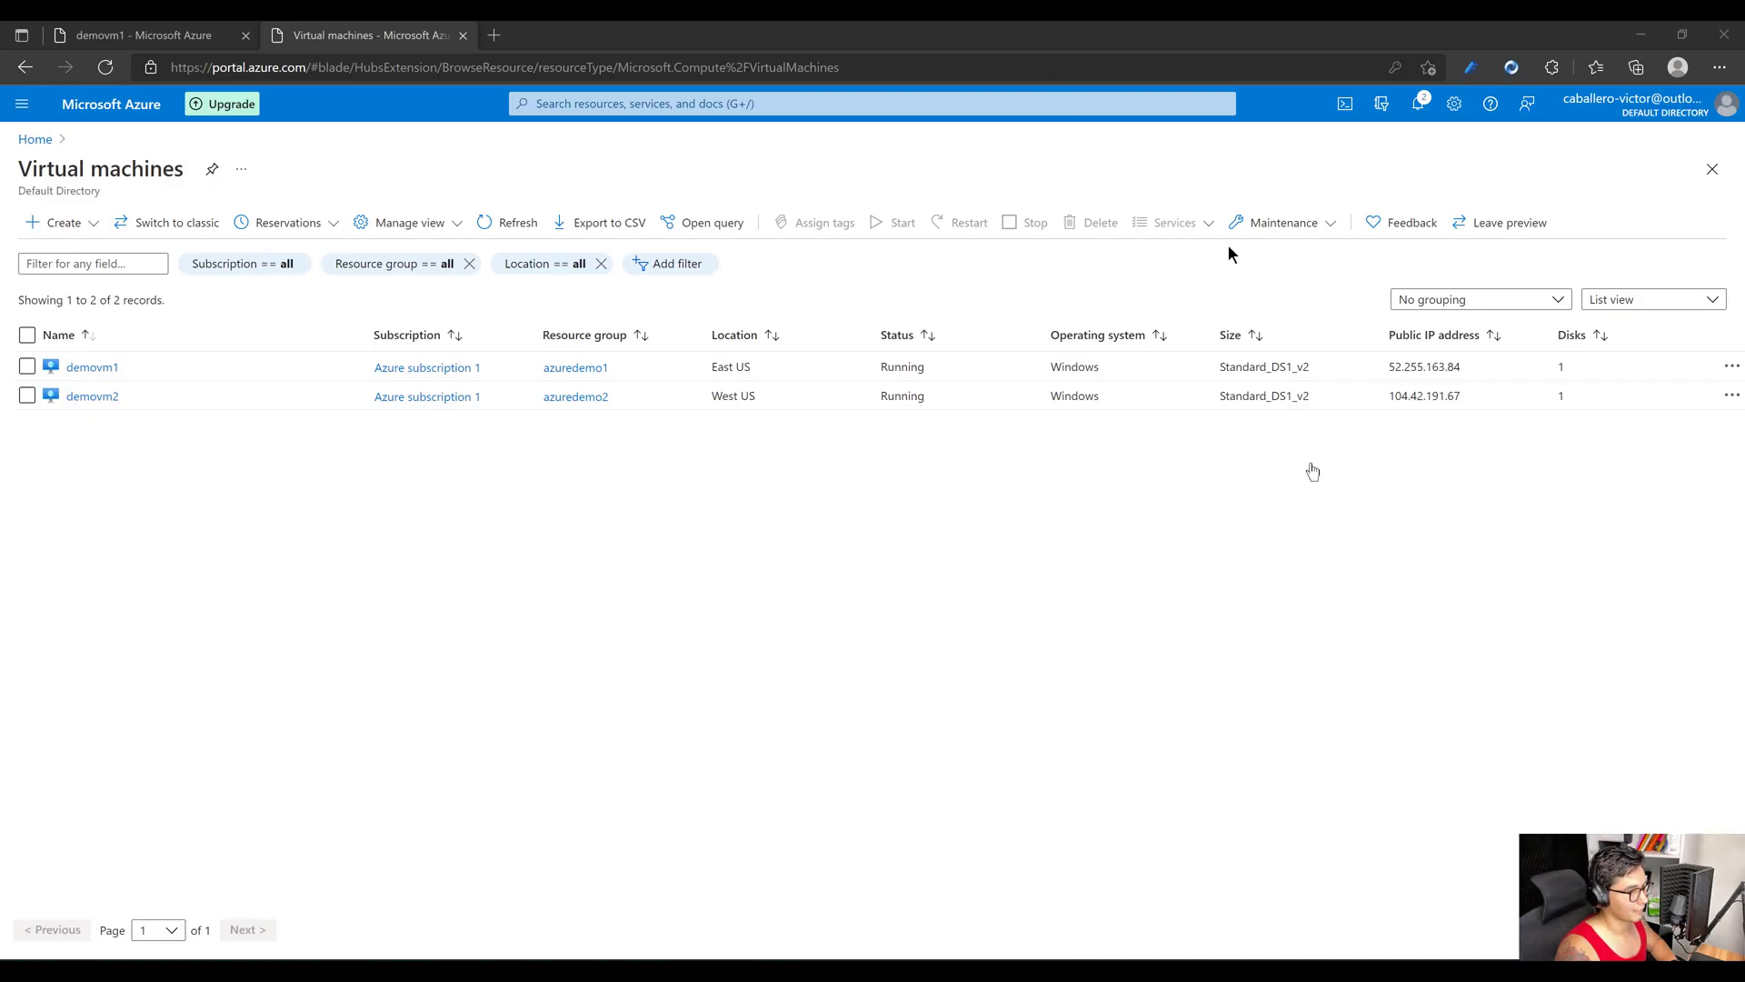
{"action": "left_click", "coordinate": [245, 35]}
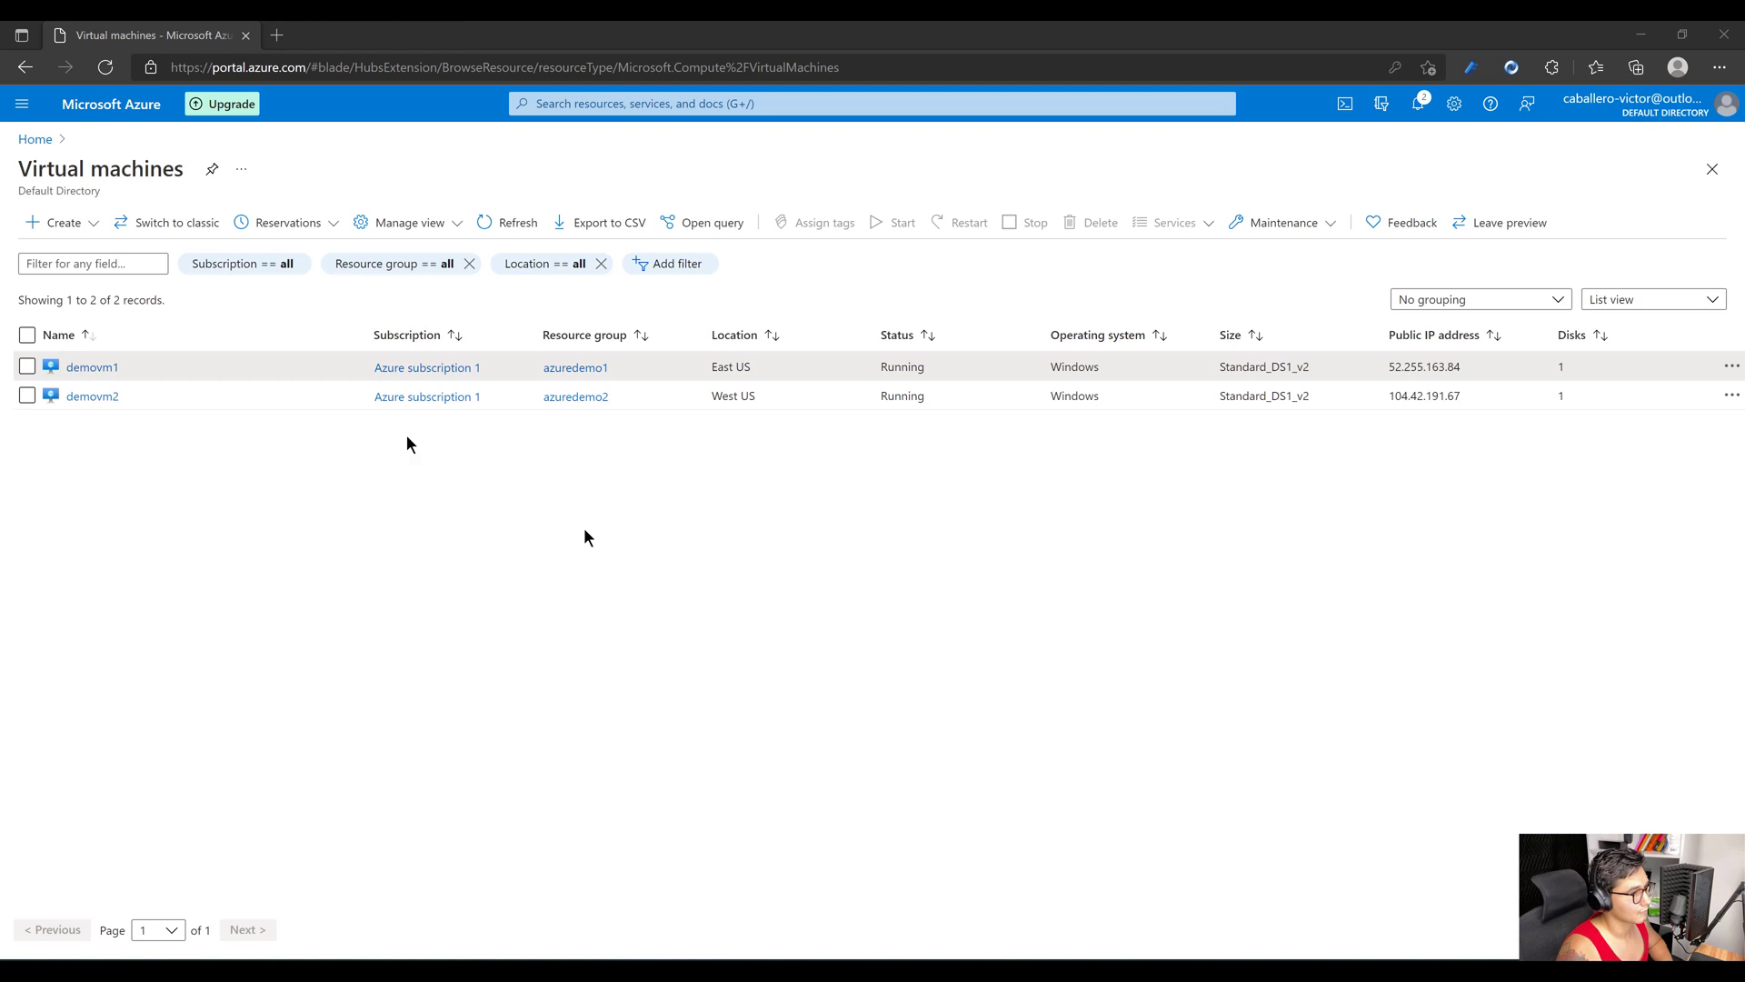
{"action": "mouse_move", "coordinate": [142, 393]}
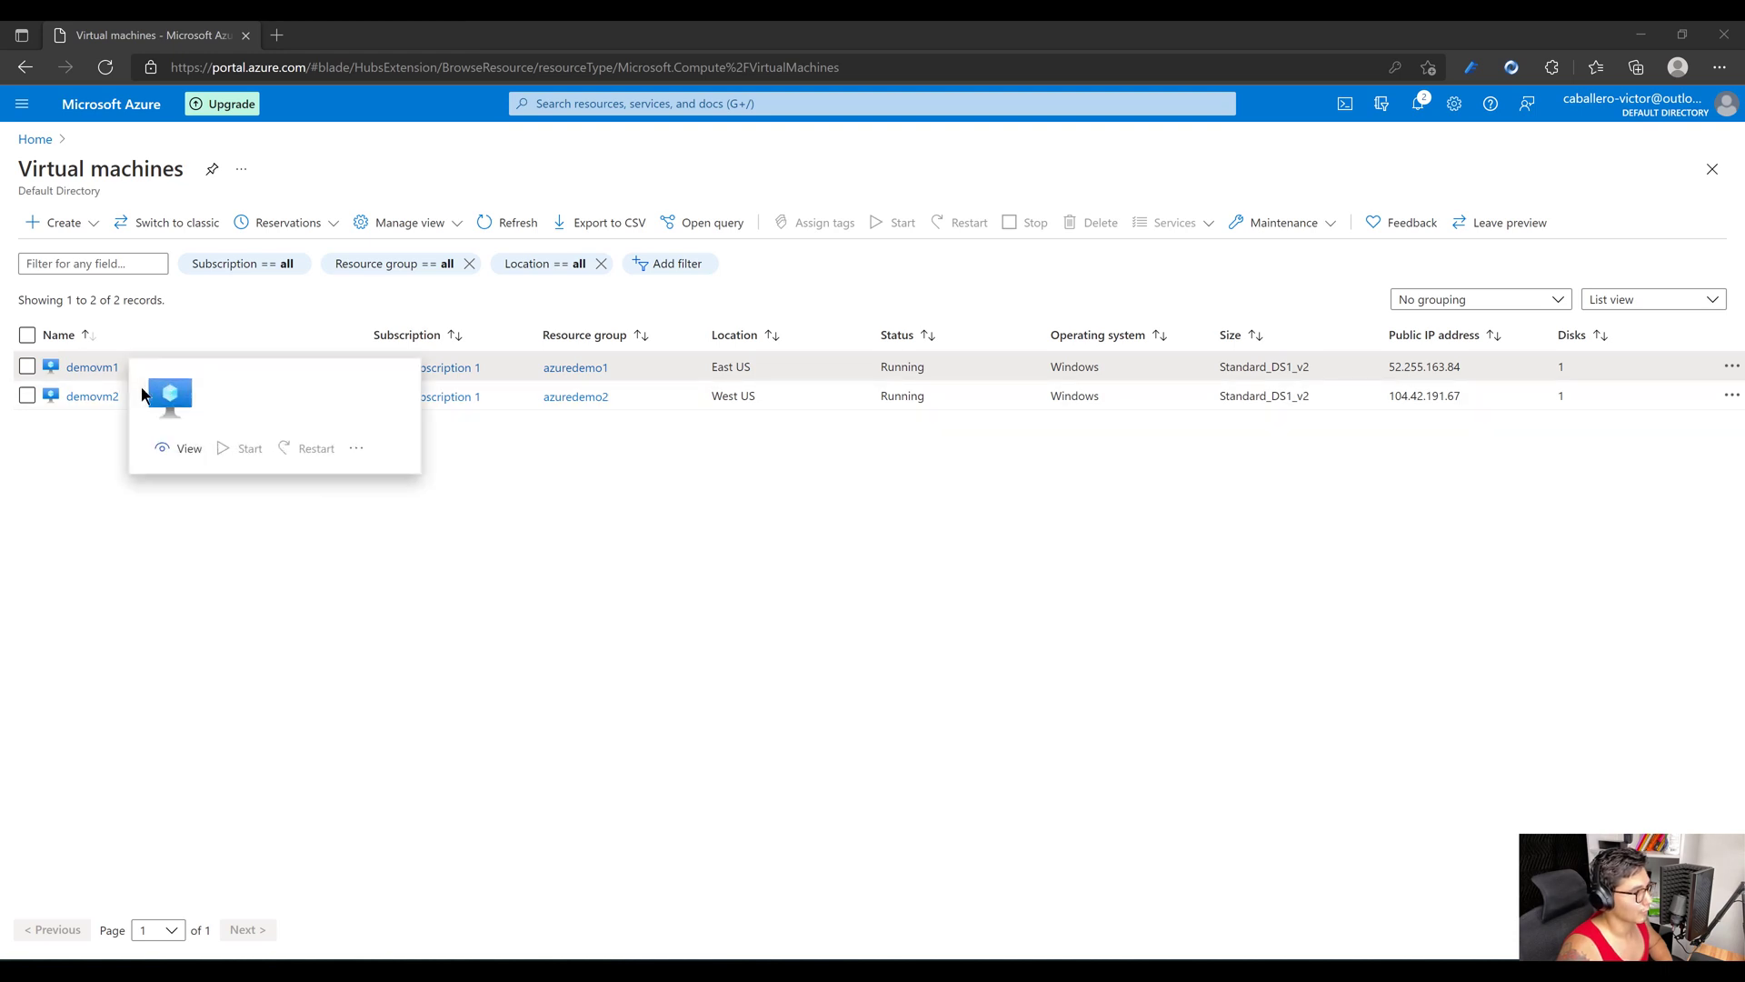
{"action": "left_click", "coordinate": [87, 367]}
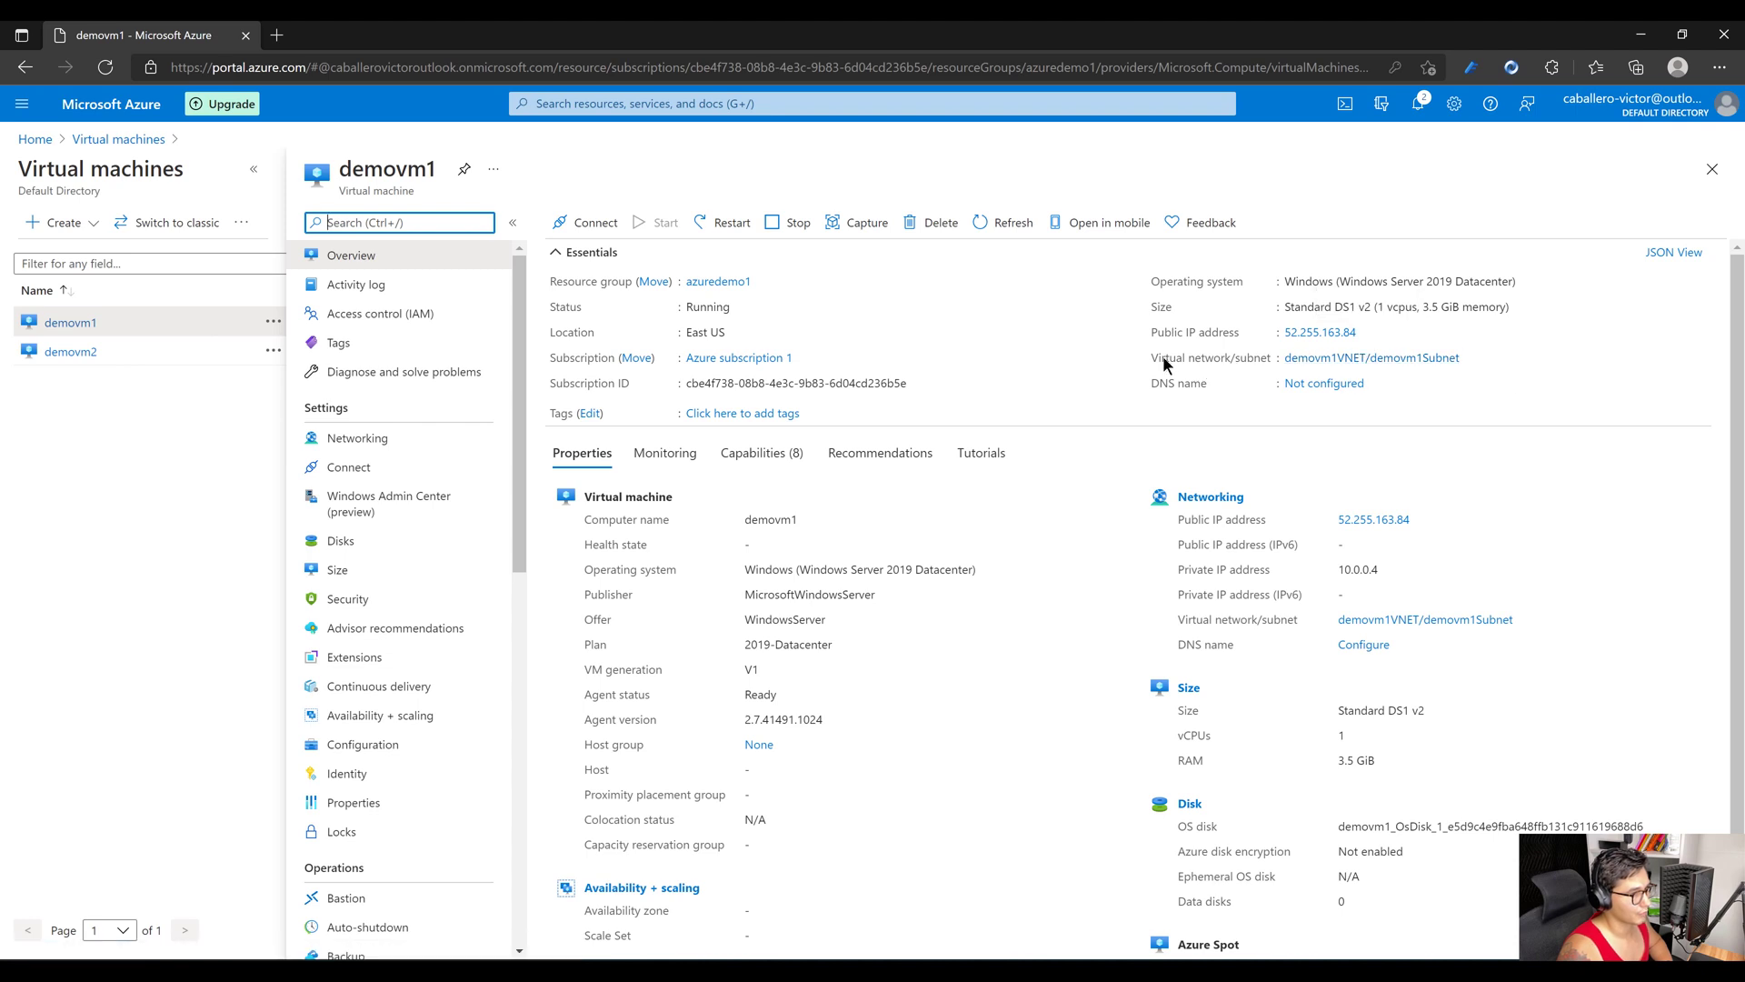
{"action": "left_click_drag", "start_coordinate": [1164, 357], "coordinate": [1234, 366]}
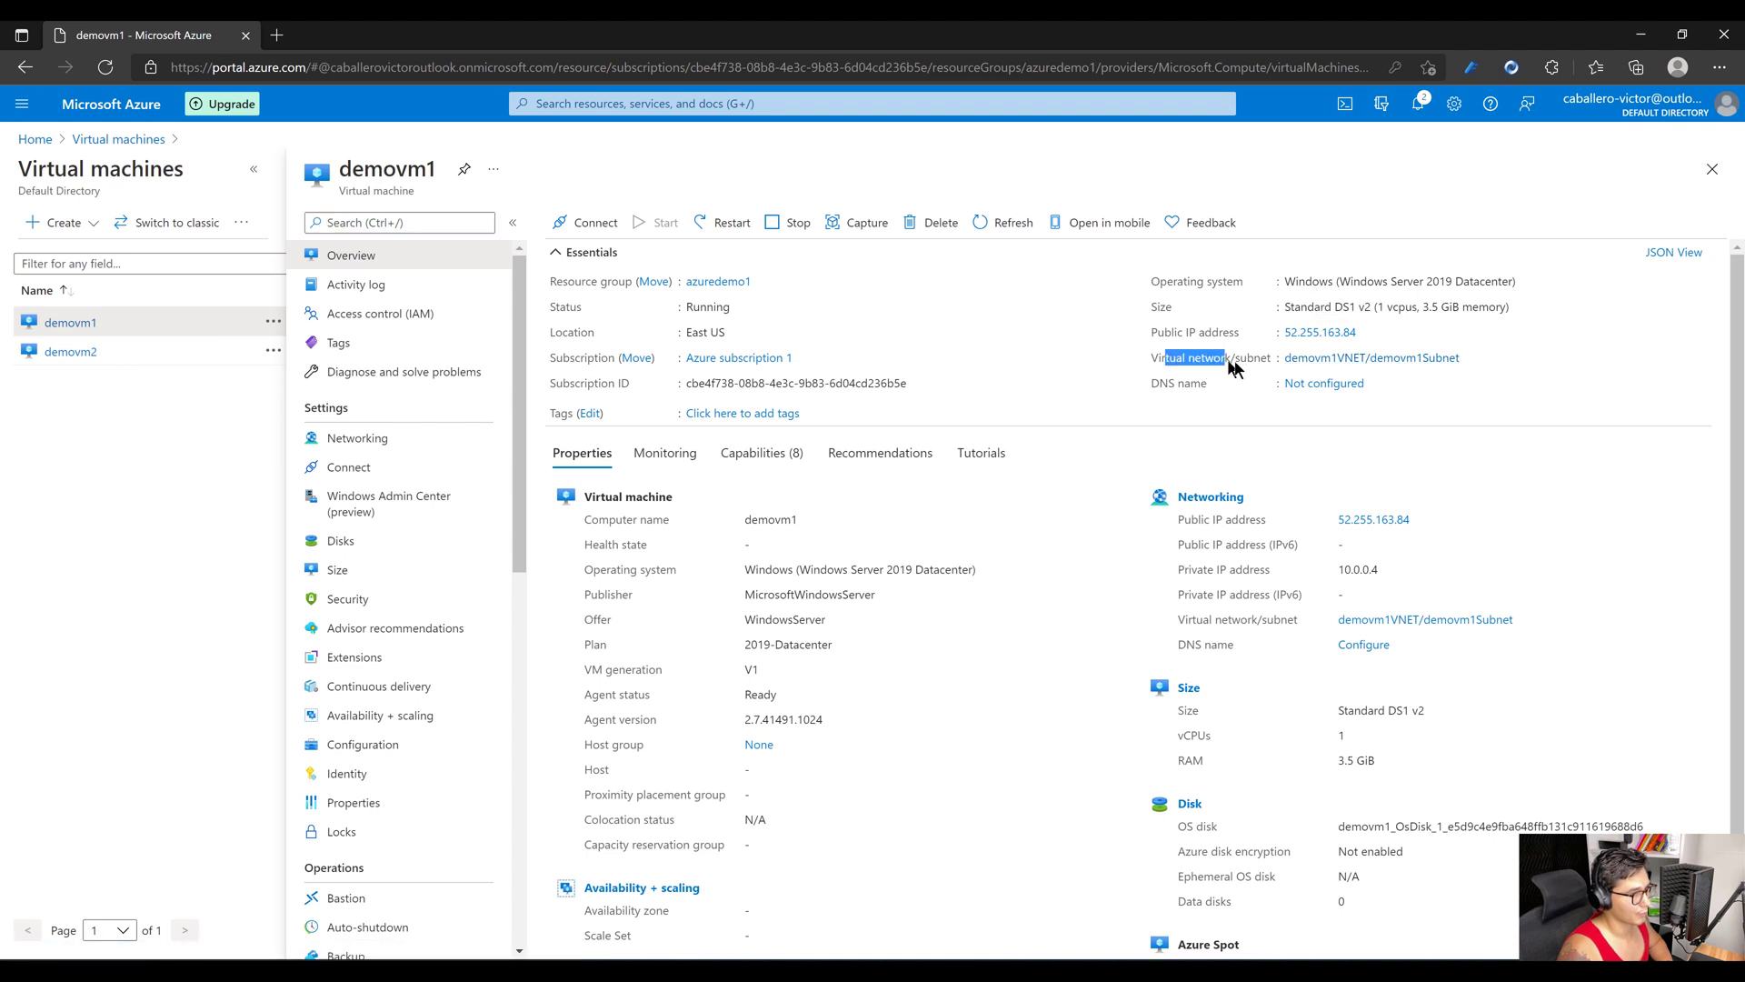
{"action": "left_click", "coordinate": [1440, 364]}
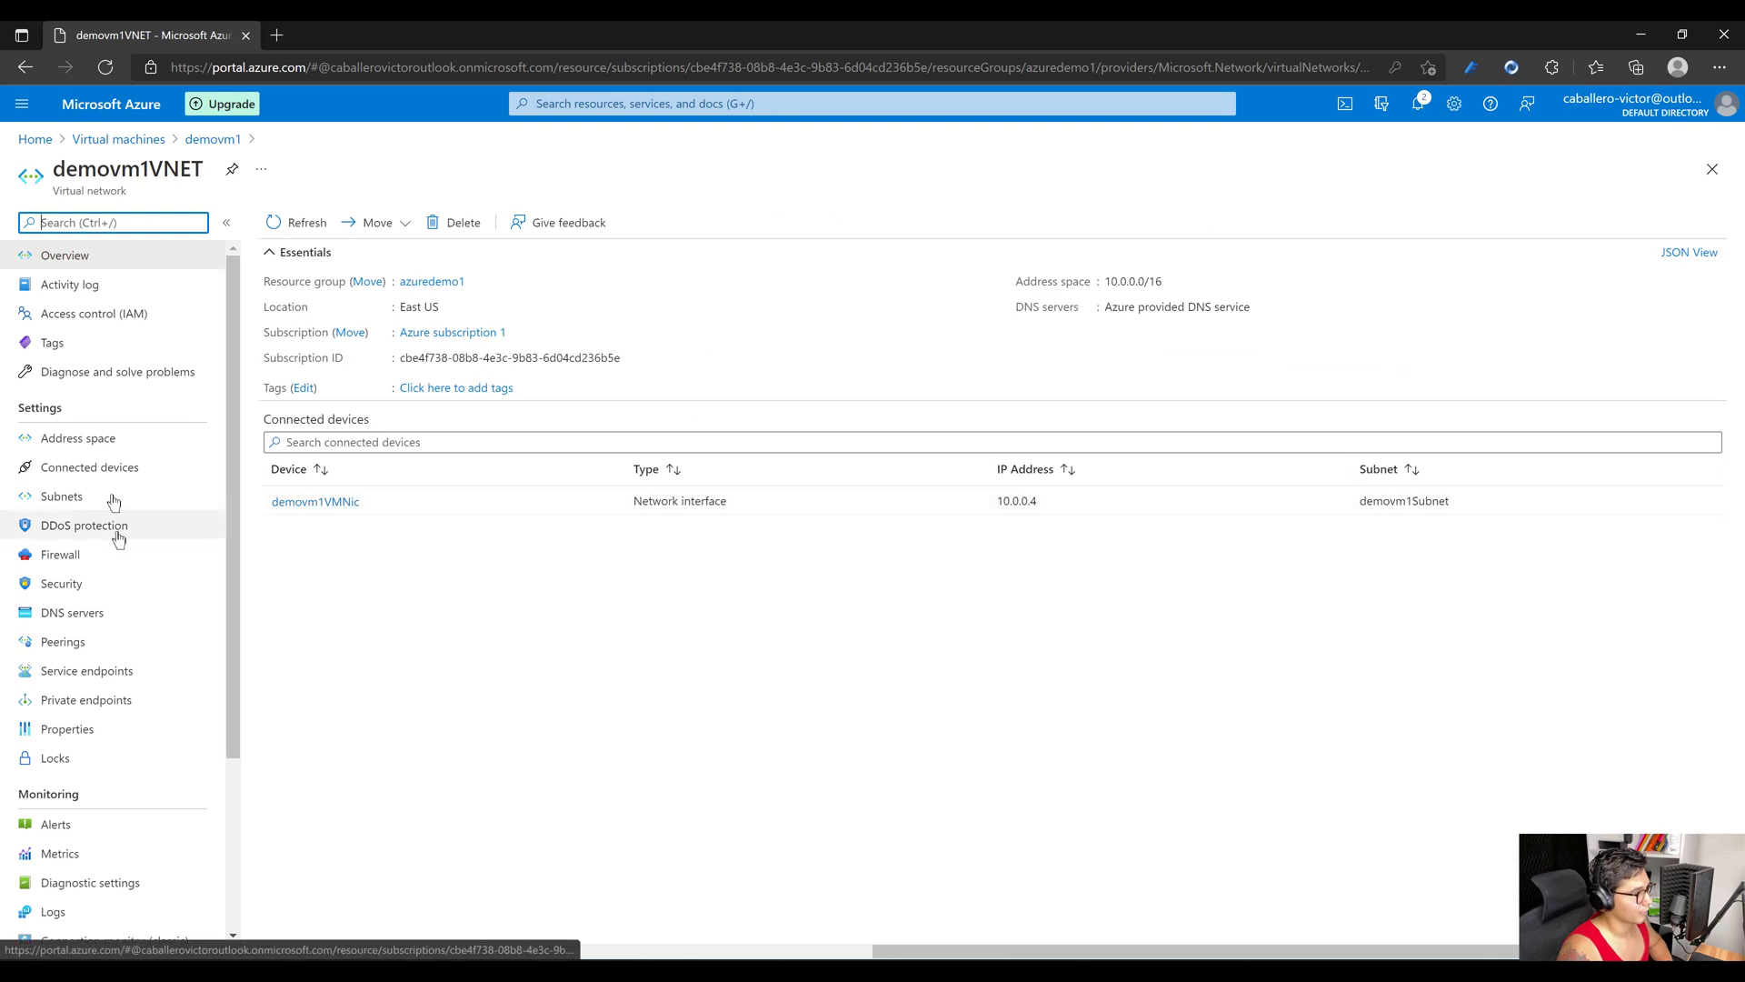
Start a new peering on demovm1VNET and name this virtual network's peering link PeeringA.
{"action": "left_click", "coordinate": [49, 643]}
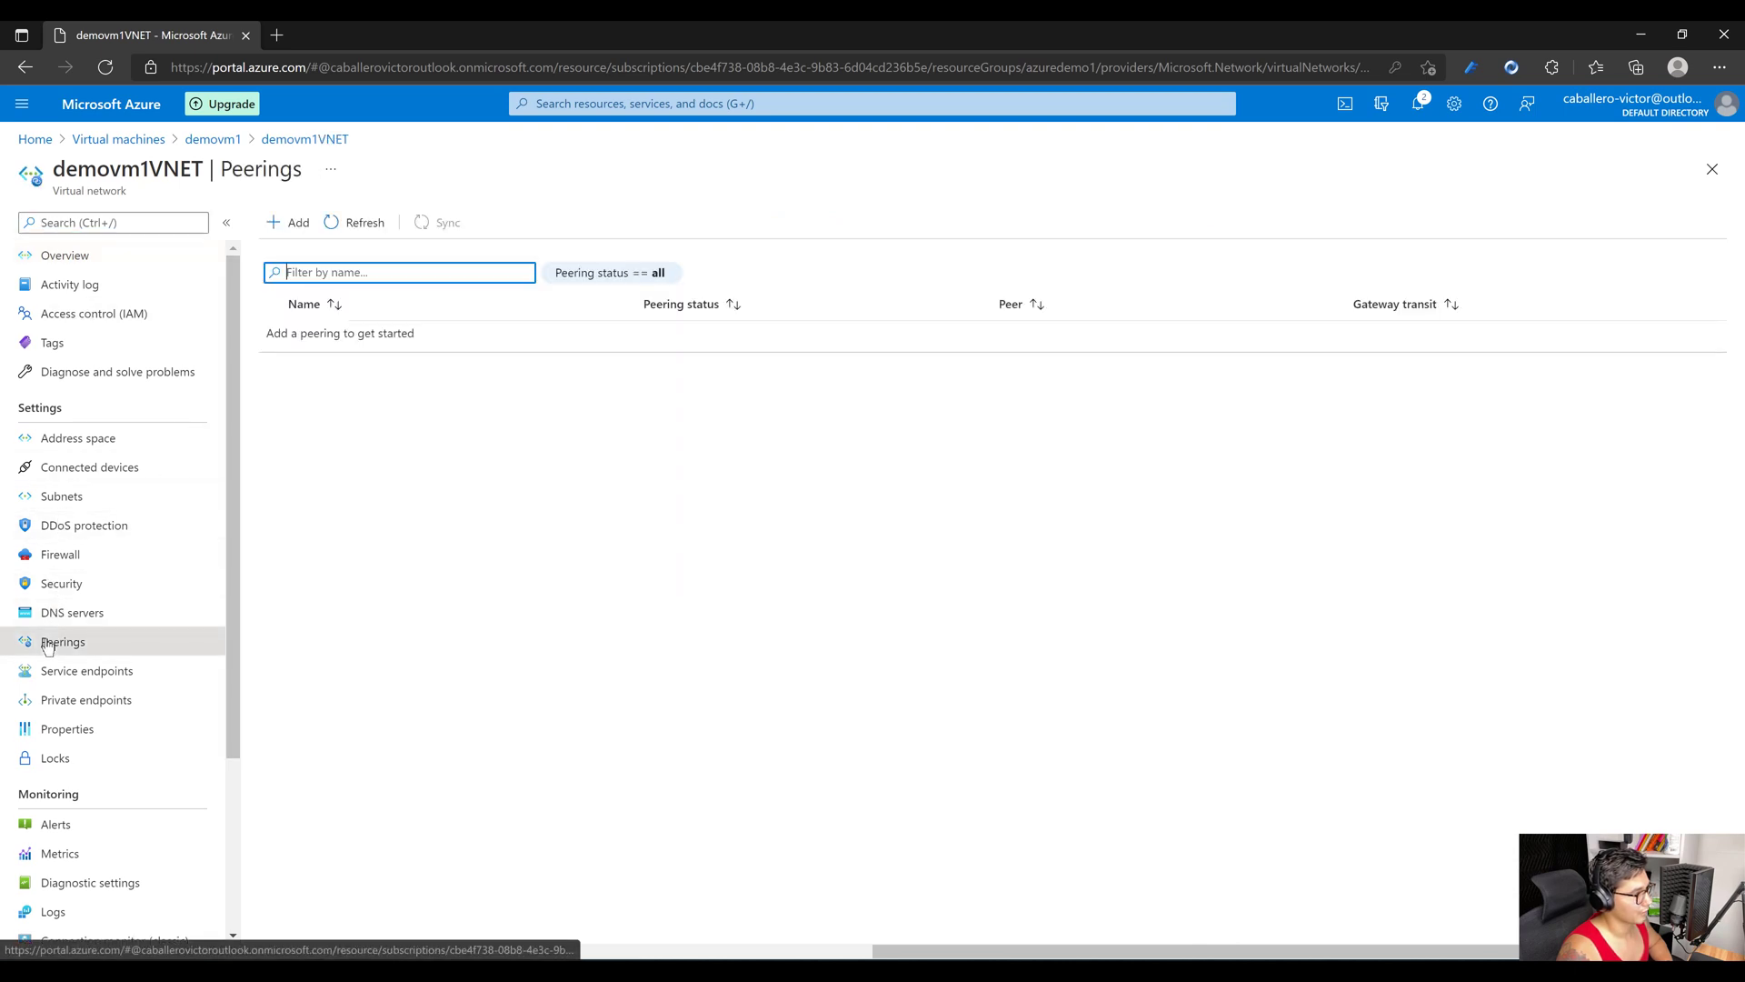
{"action": "left_click", "coordinate": [296, 220]}
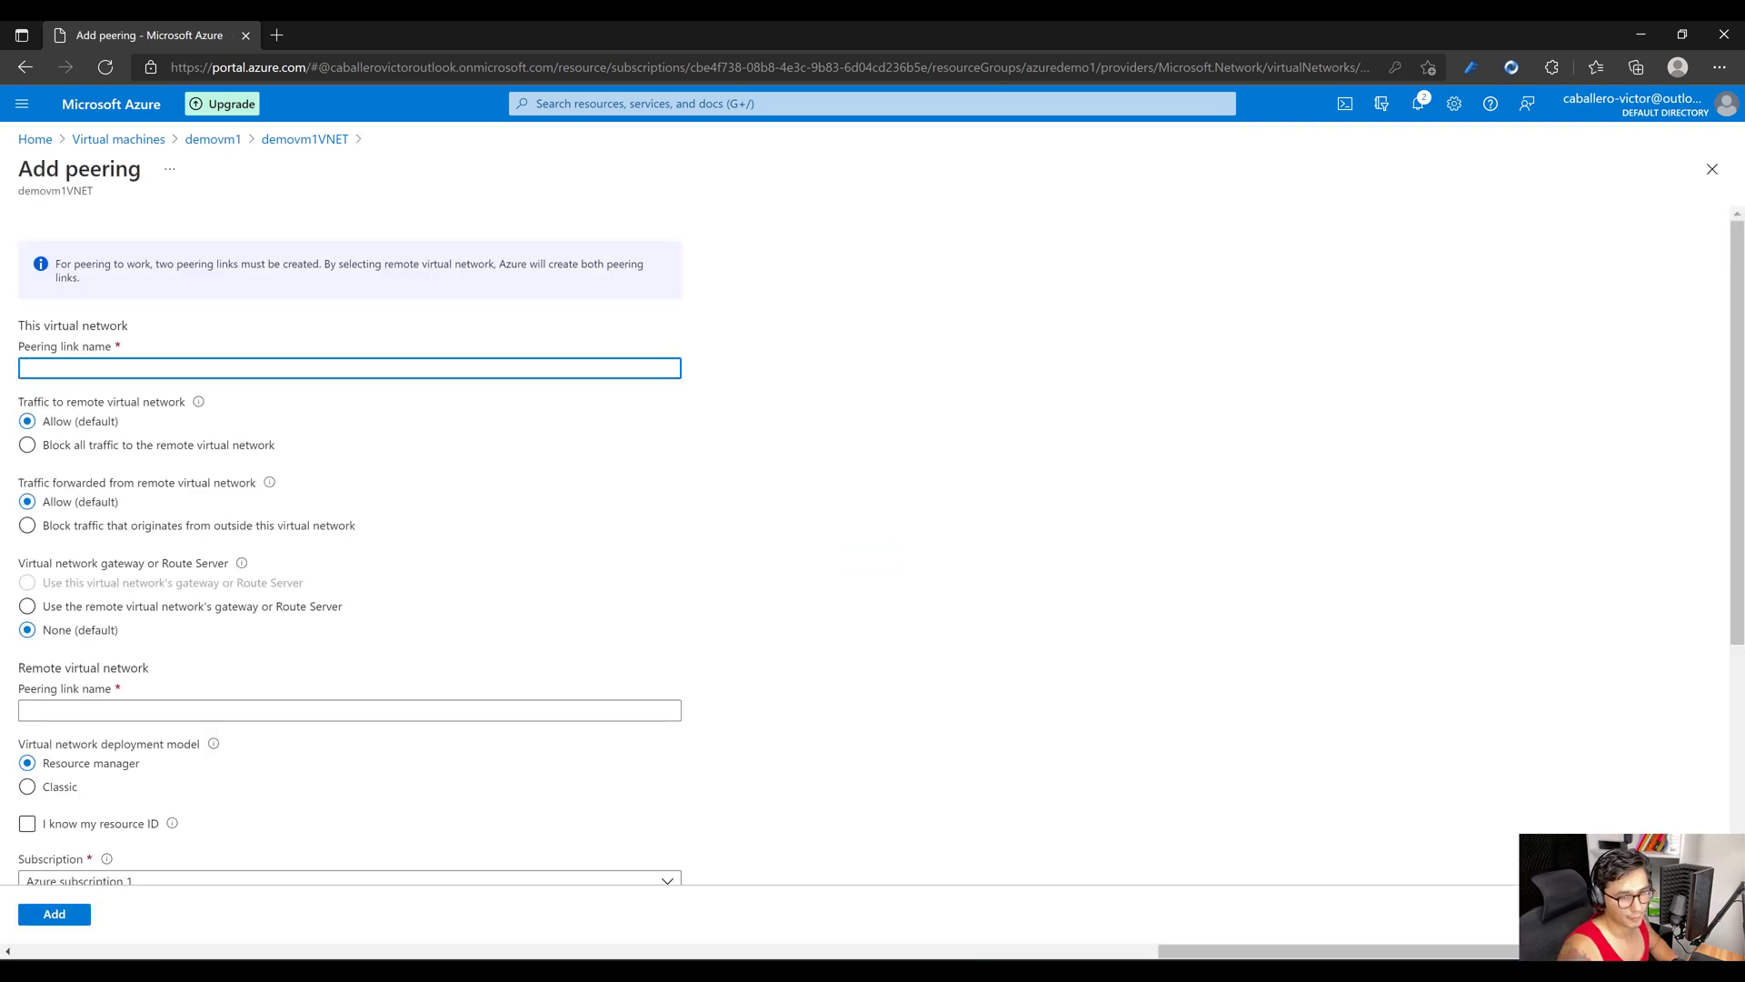
{"action": "left_click", "coordinate": [55, 367]}
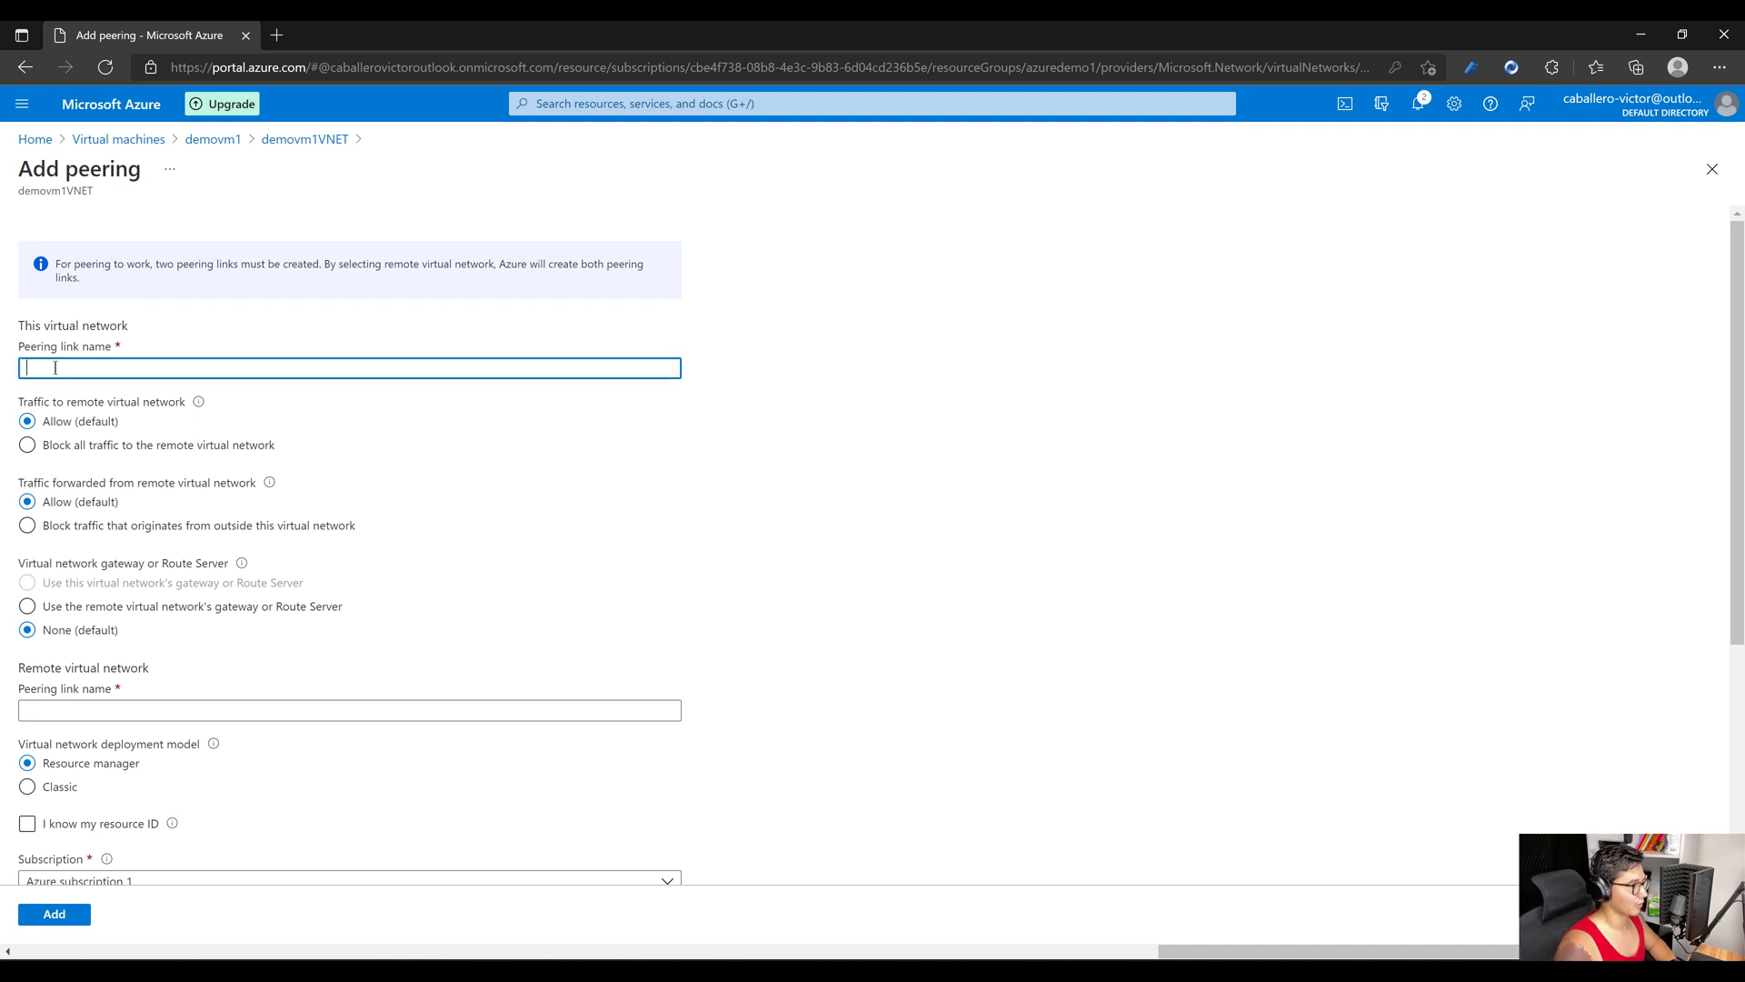
{"action": "type", "text": "PeeringA"}
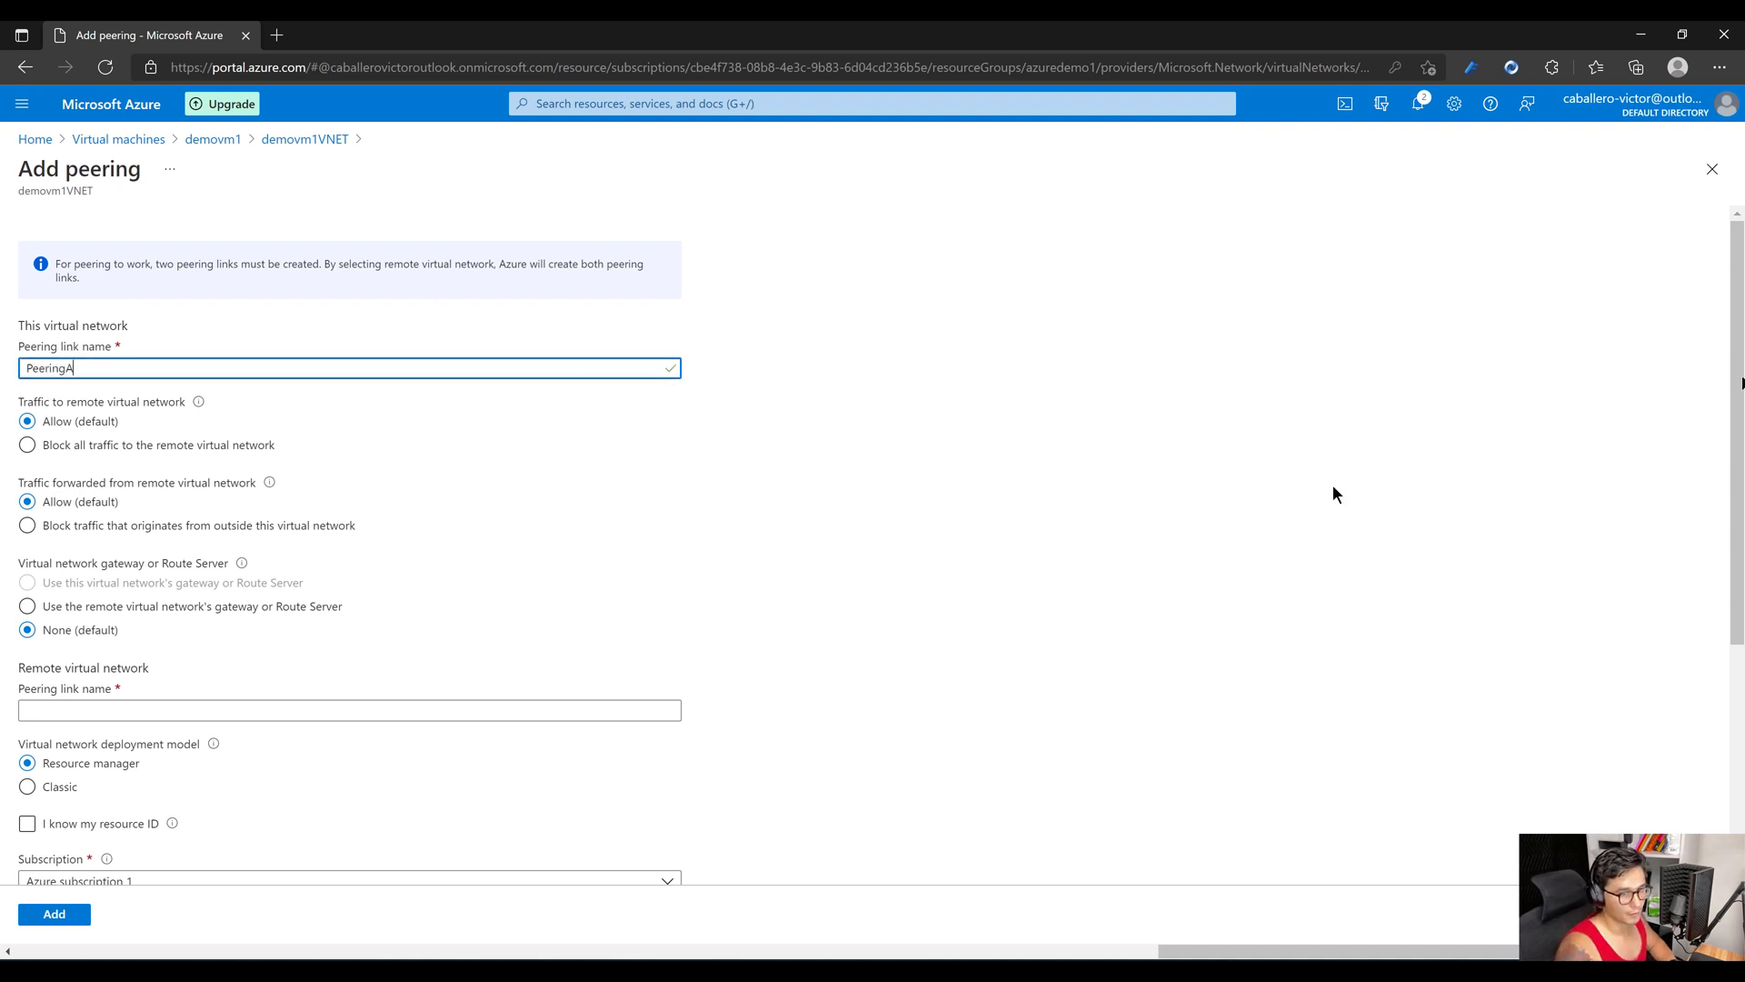
Name the remote virtual network's peering link PeeringB and select azuredemo2-vnet as its virtual network.
{"action": "scroll", "coordinate": [880, 548], "scroll_direction": "down", "scroll_amount": 3}
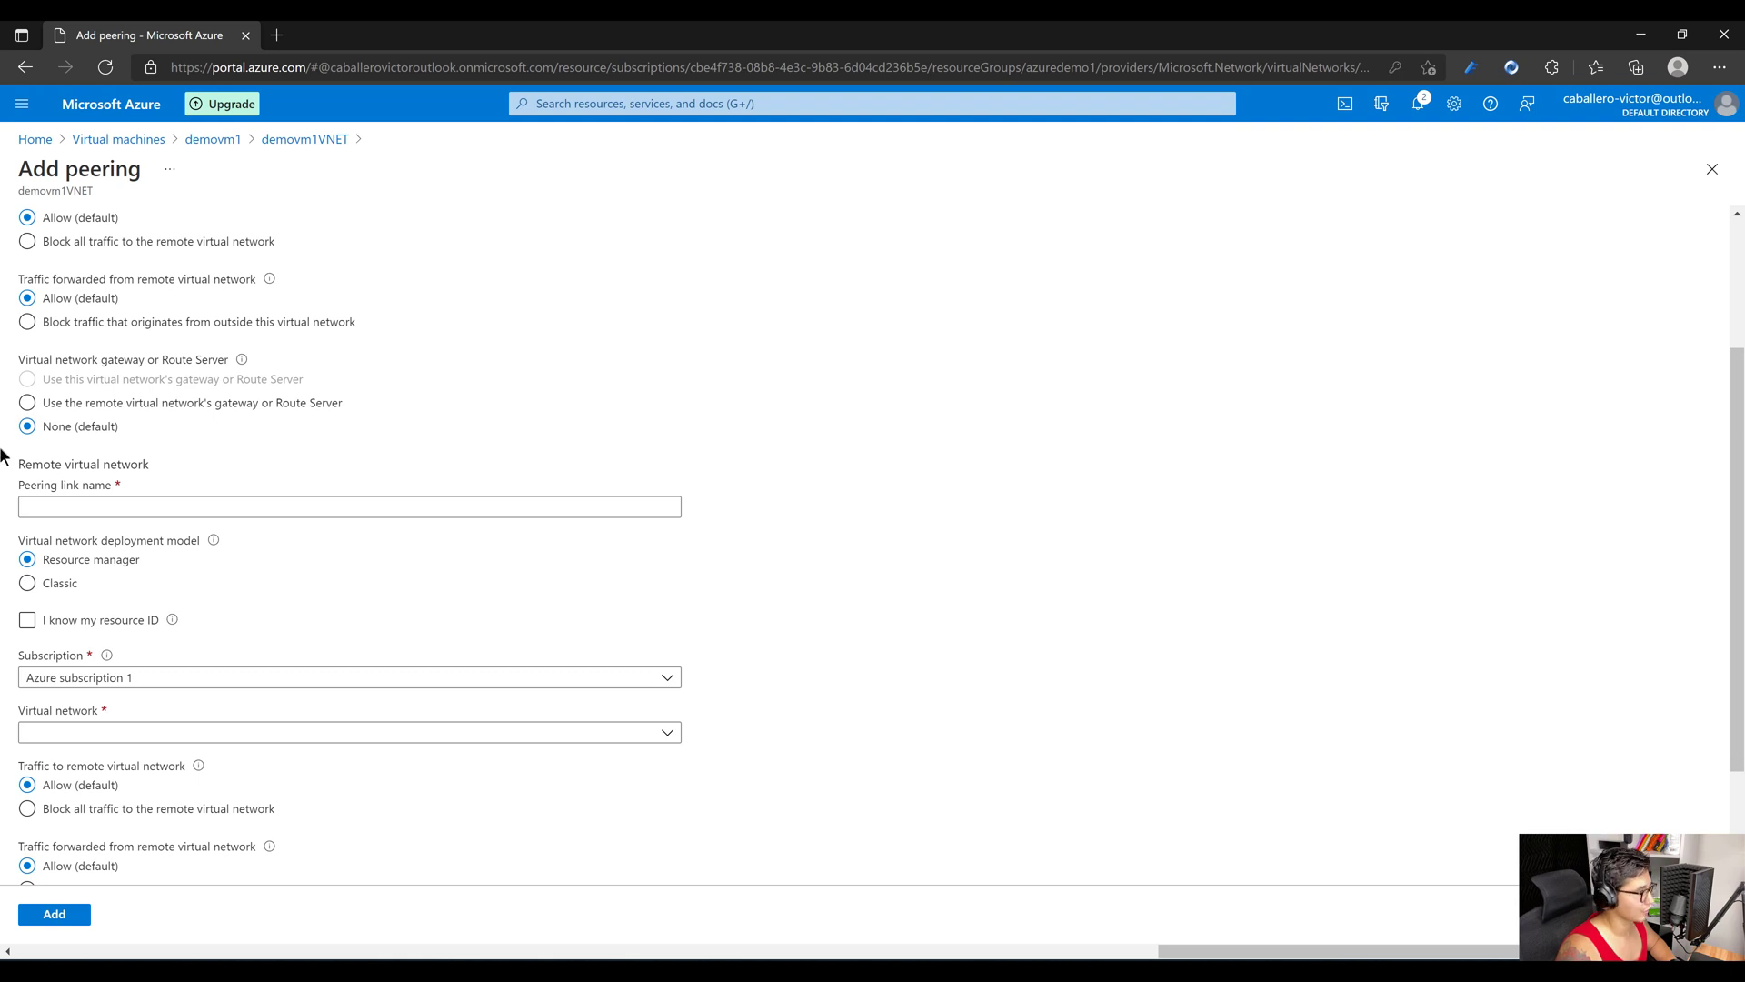
{"action": "left_click", "coordinate": [82, 515]}
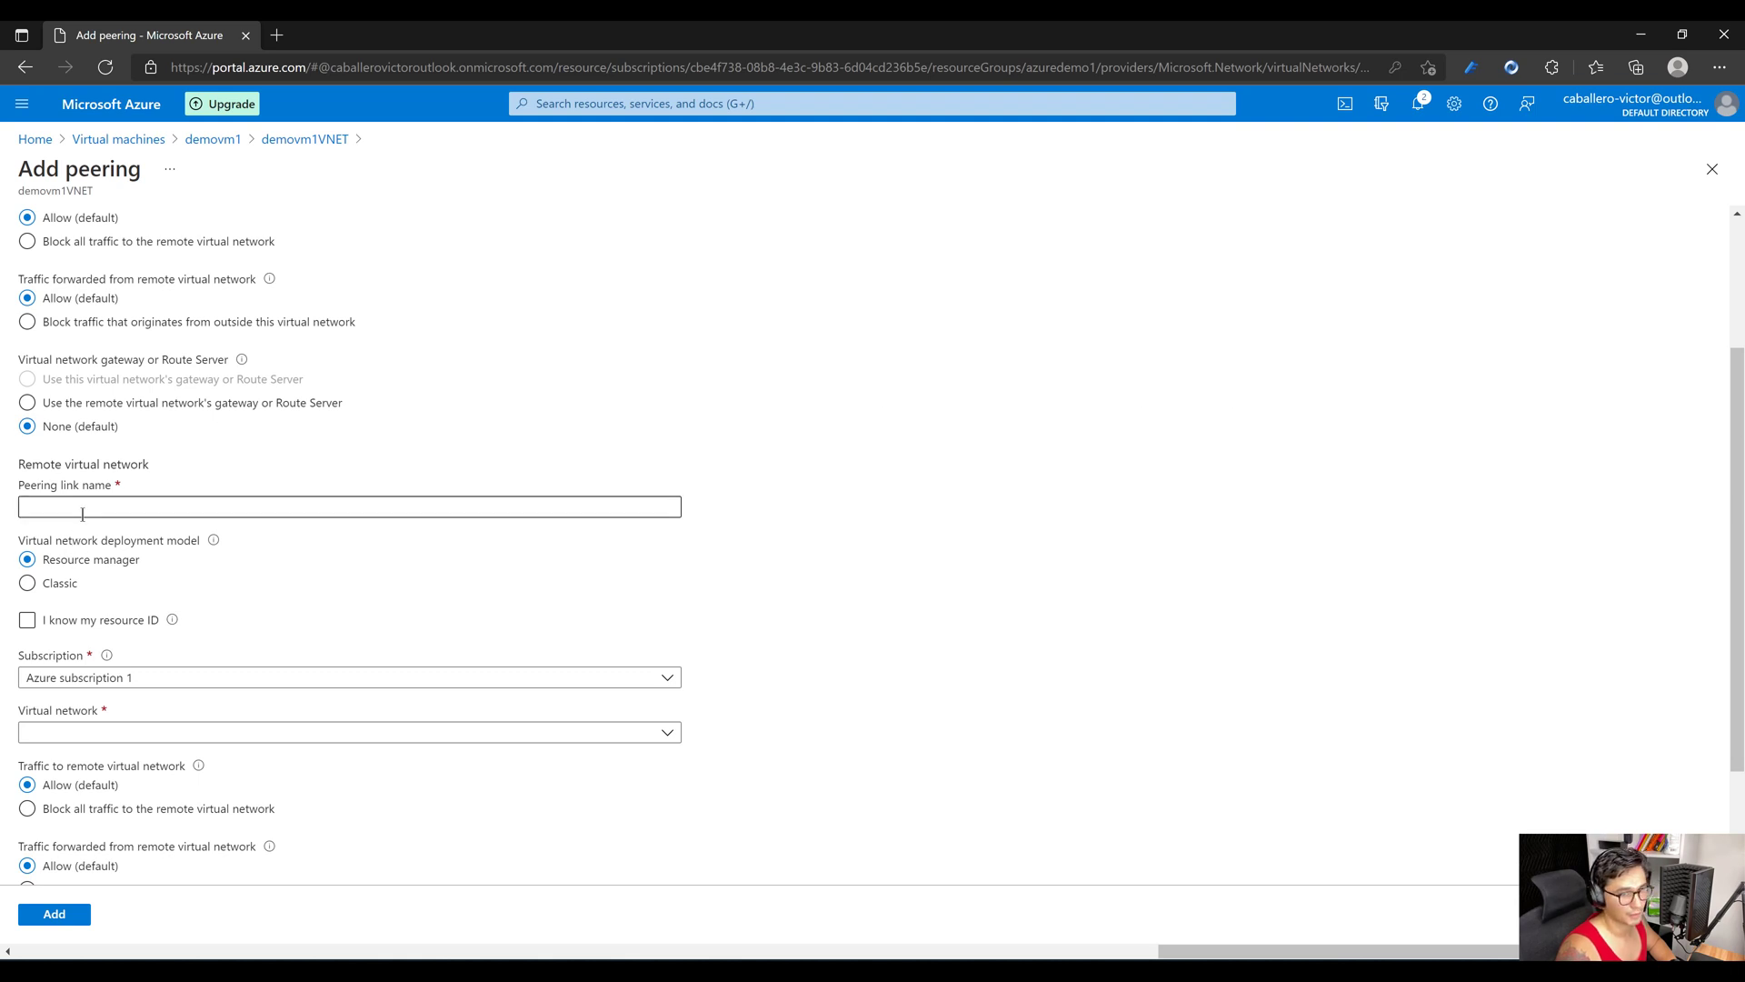
{"action": "left_click", "coordinate": [82, 514]}
{"action": "type", "text": "Pee"}
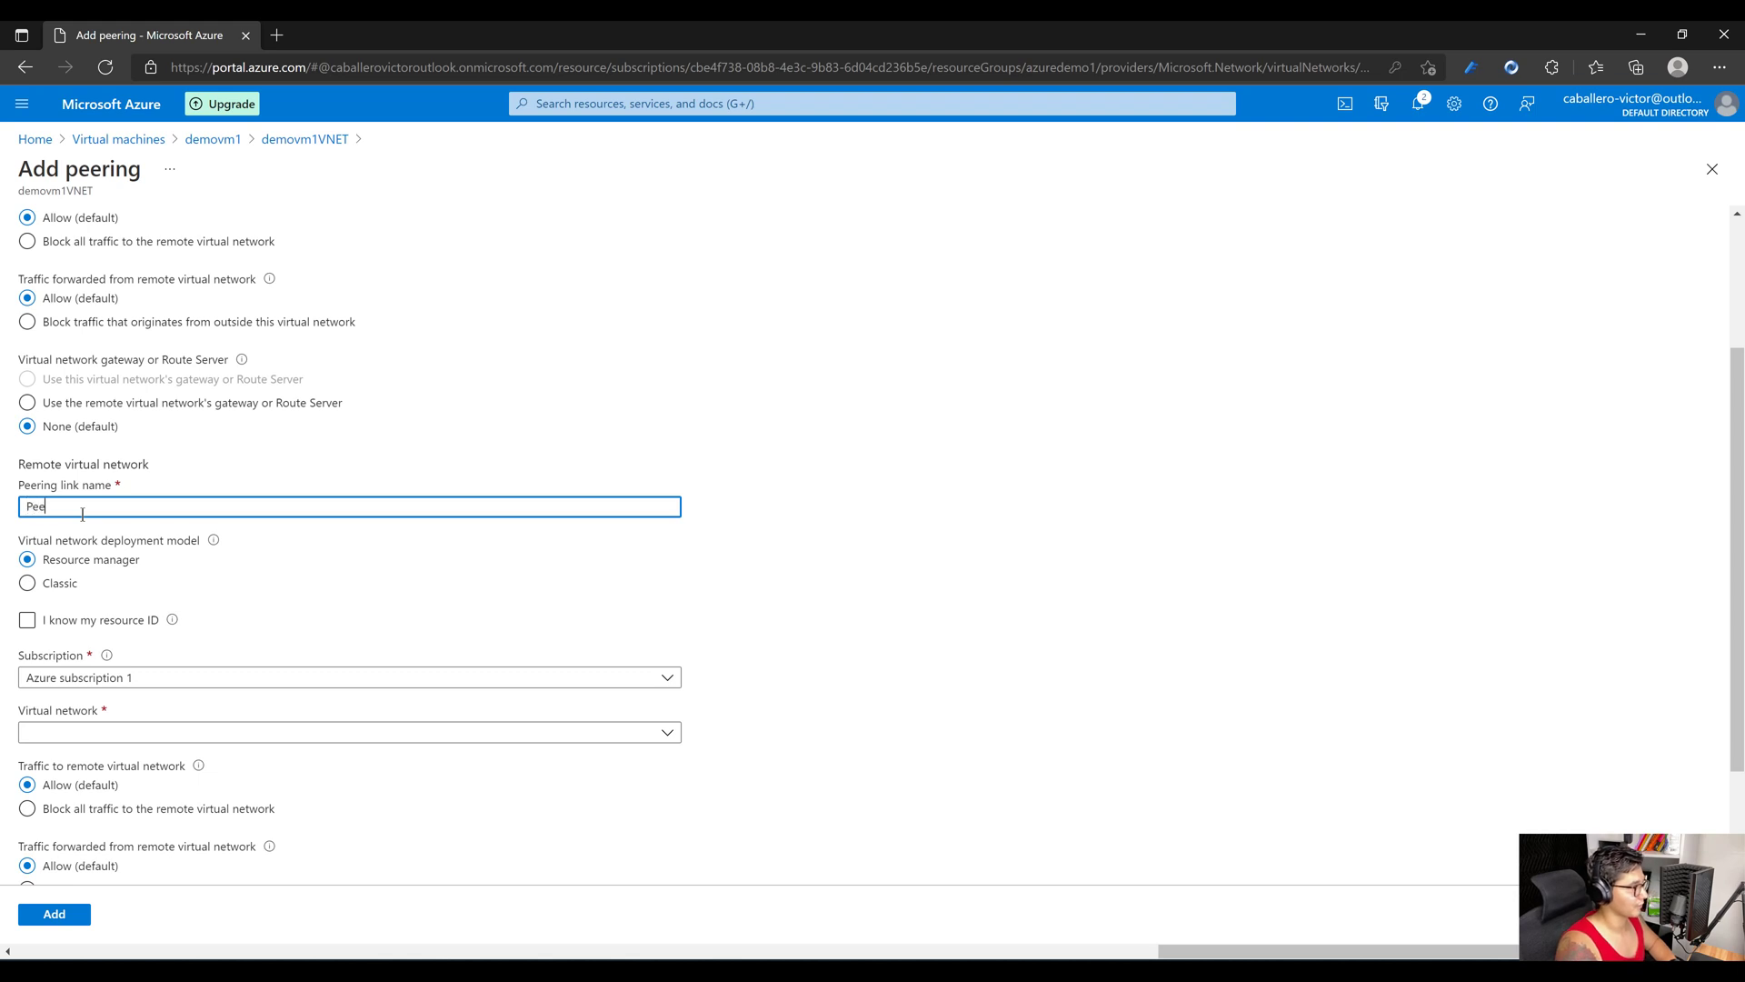
{"action": "type", "text": "ringB"}
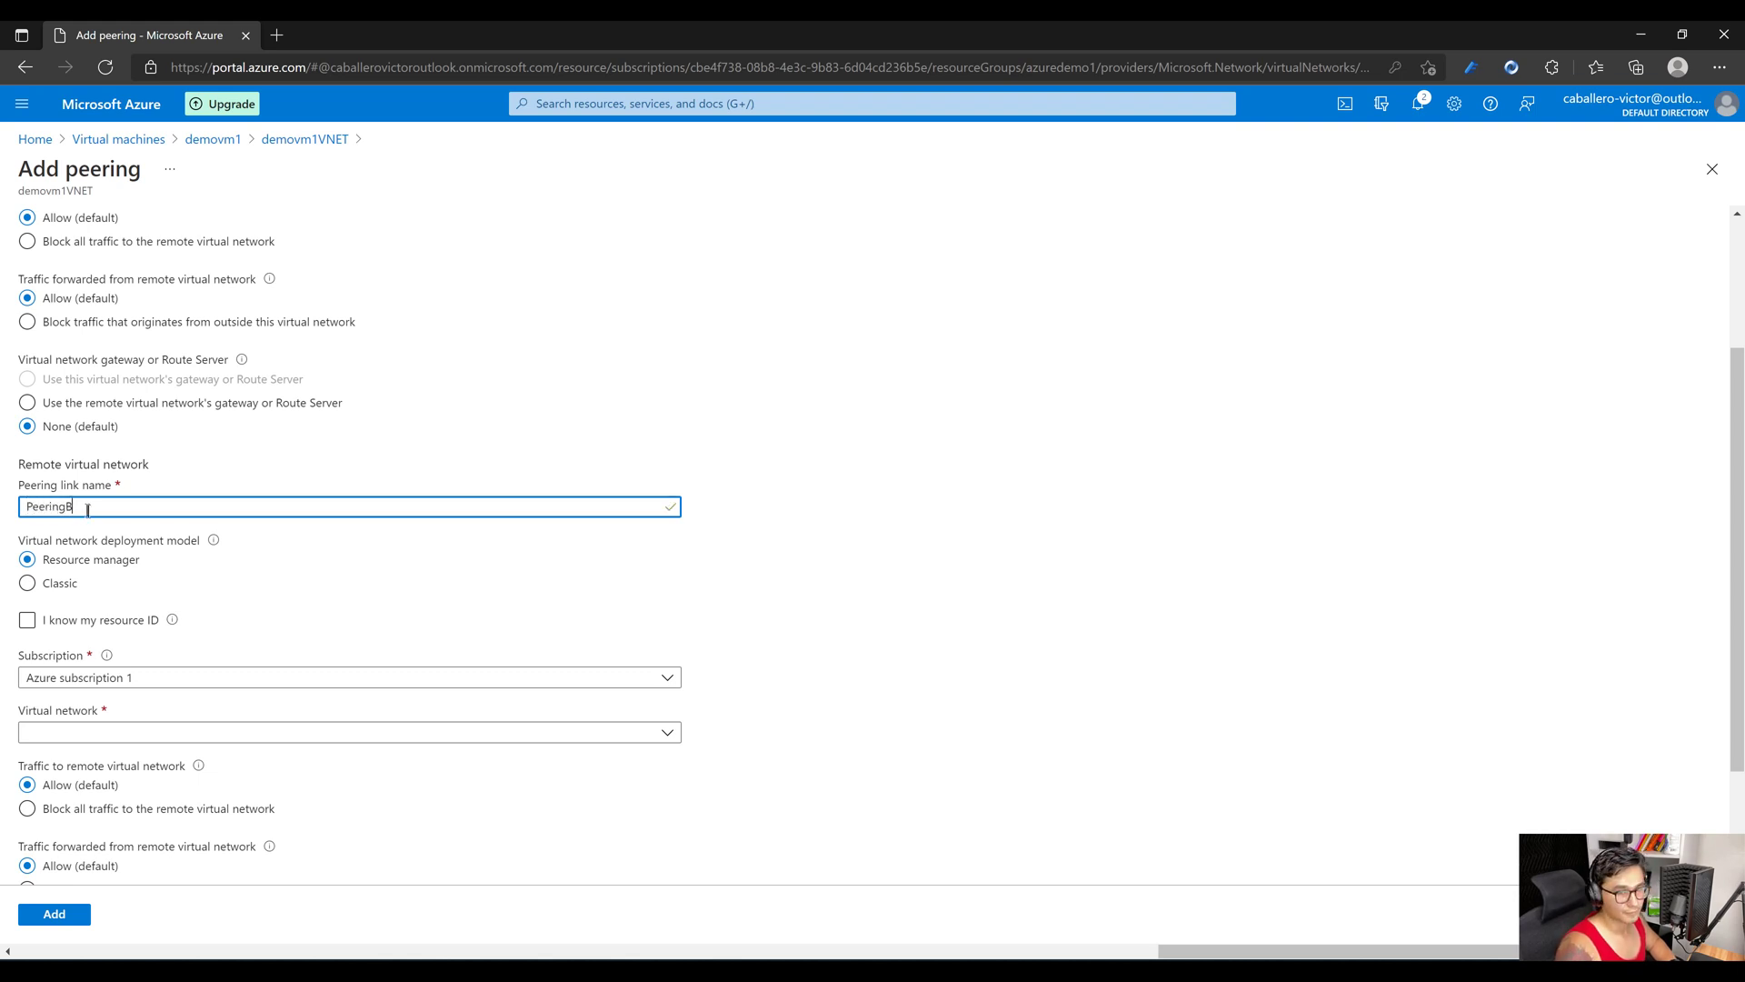
{"action": "left_click", "coordinate": [156, 732]}
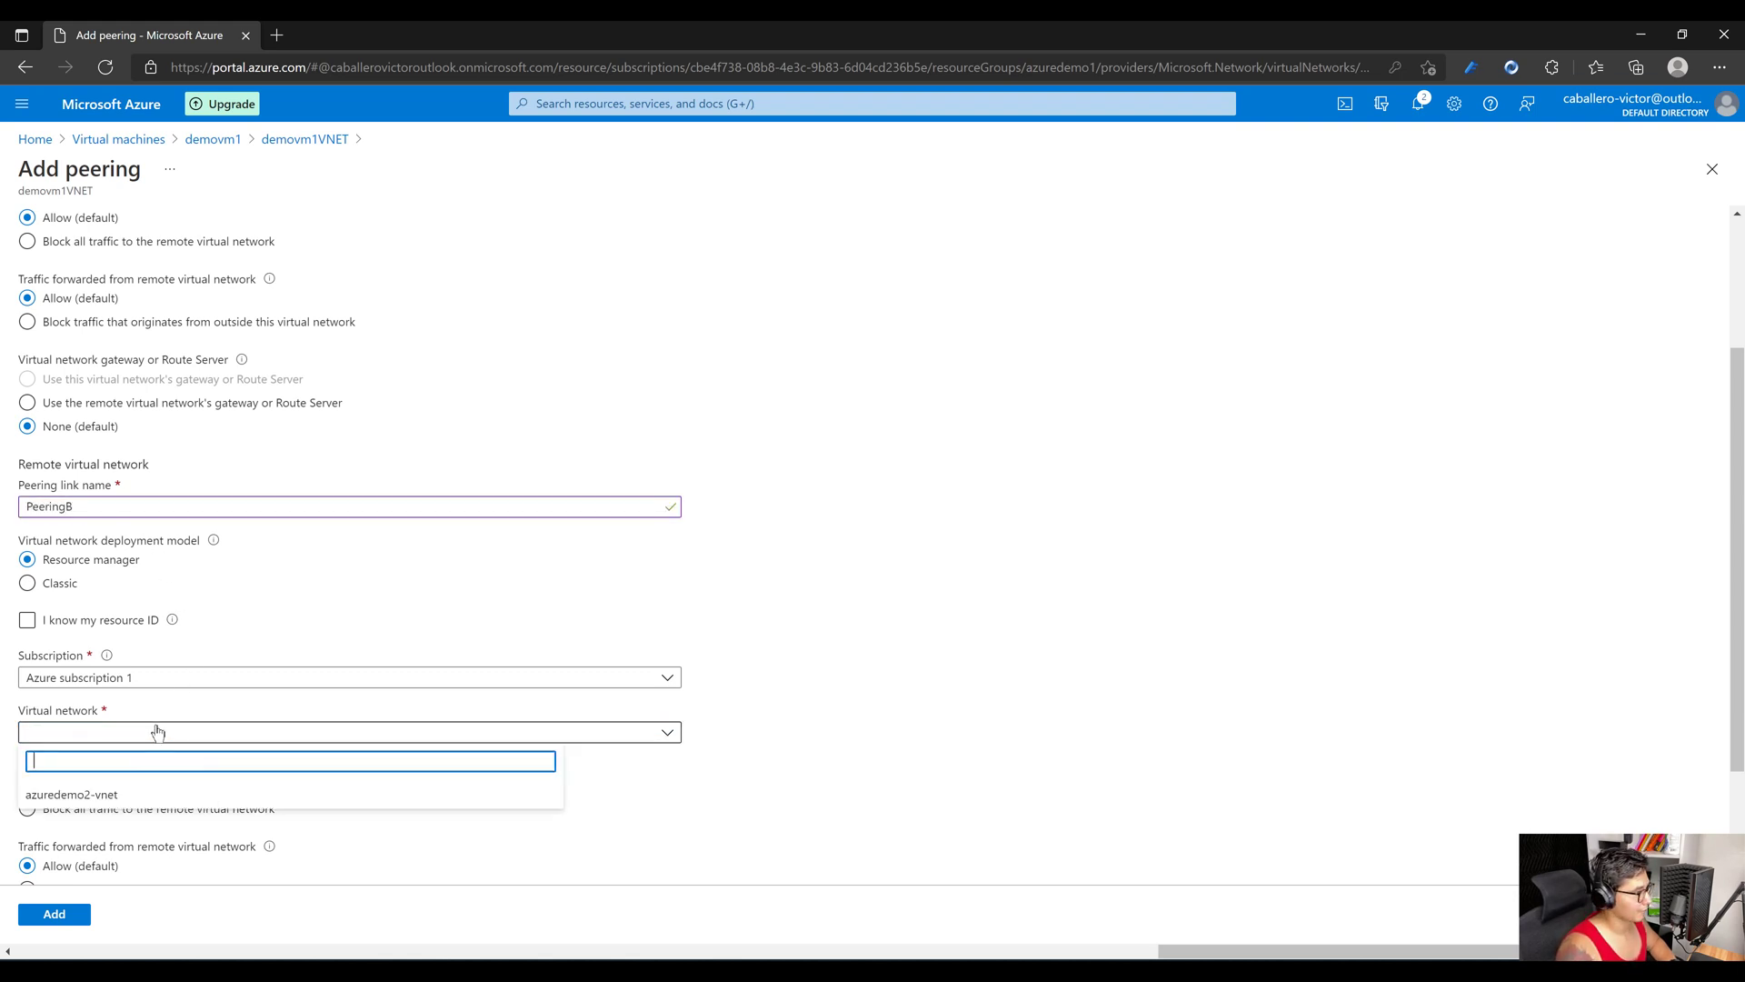
{"action": "left_click", "coordinate": [118, 800]}
Review the settings for both peering links and add the peering between demovm1VNET and azuredemo2-vnet.
{"action": "scroll", "coordinate": [569, 548], "scroll_direction": "up", "scroll_amount": 3}
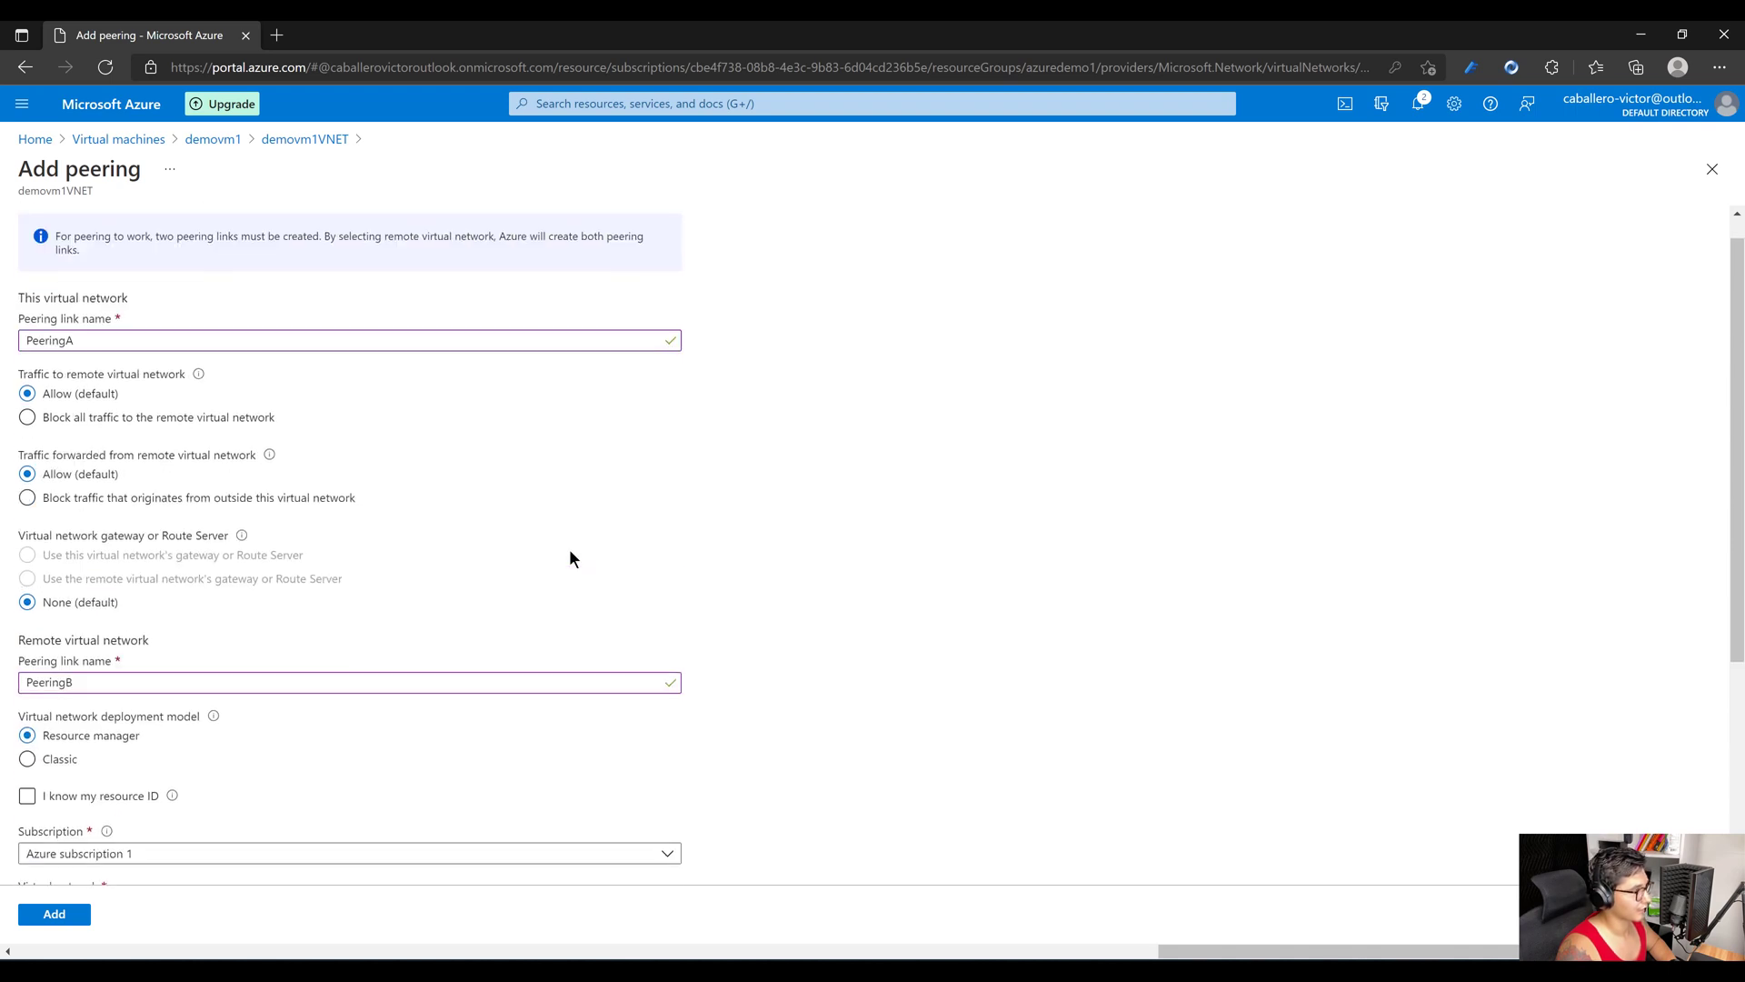
{"action": "left_click_drag", "start_coordinate": [50, 189], "coordinate": [105, 189]}
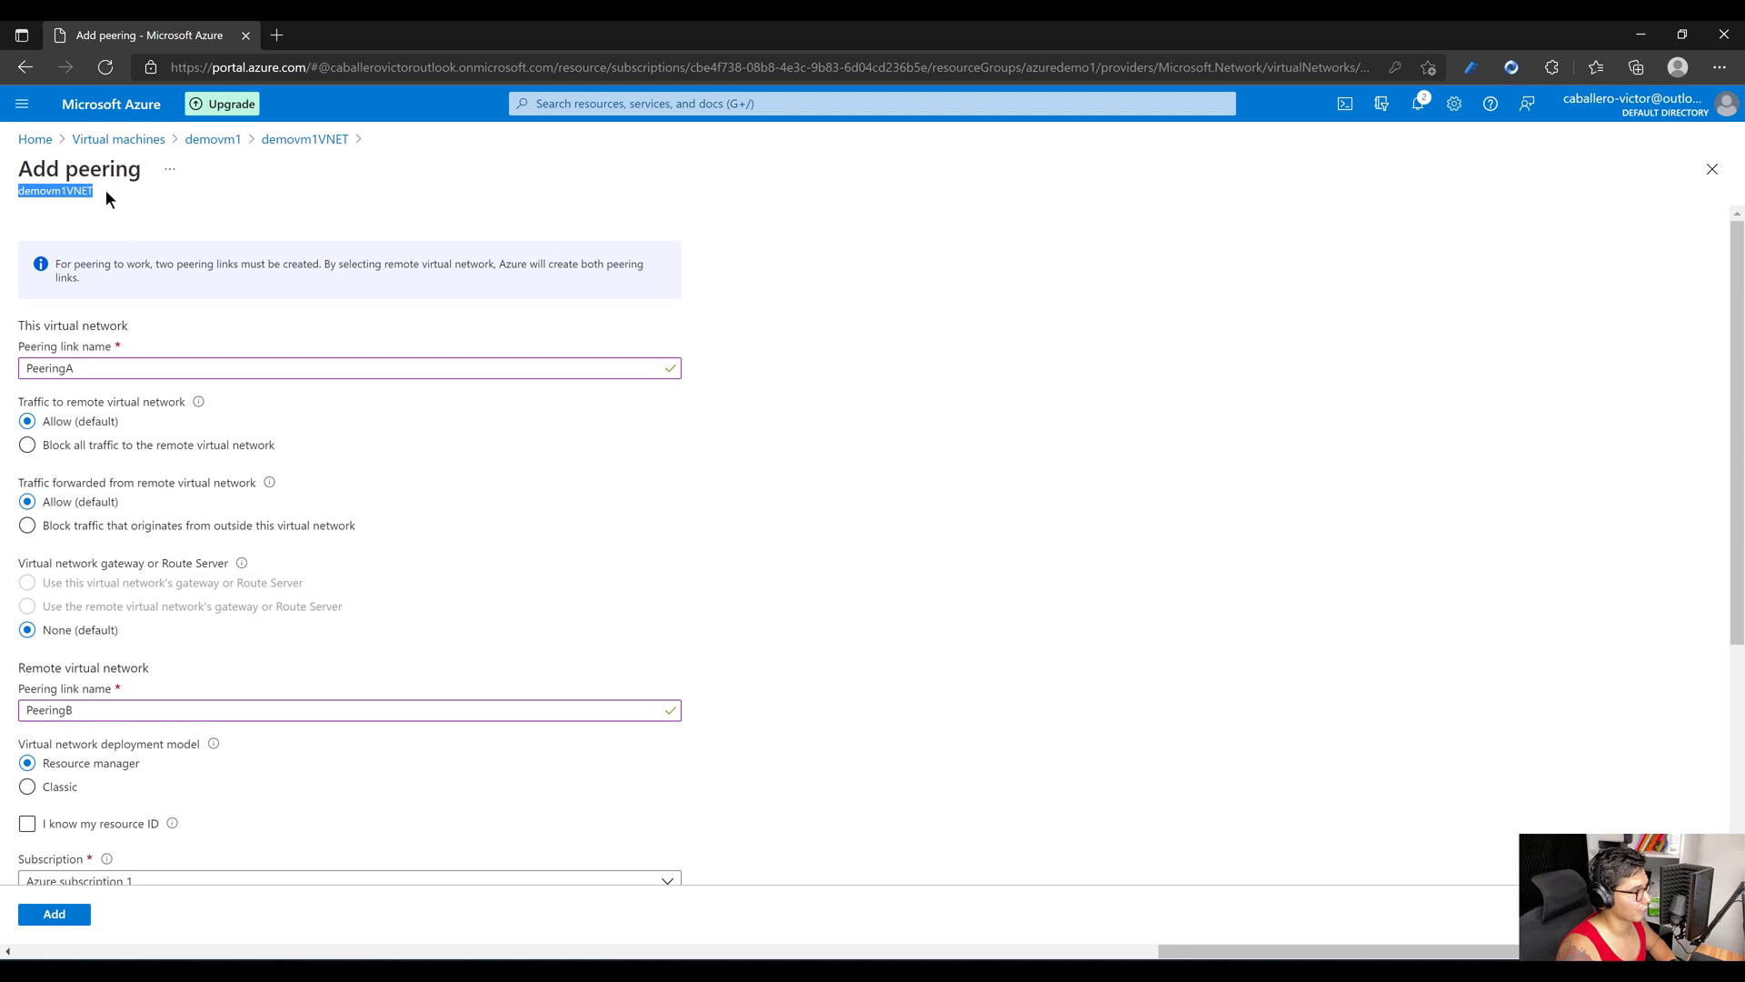
{"action": "scroll", "coordinate": [167, 307], "scroll_direction": "down", "scroll_amount": 3}
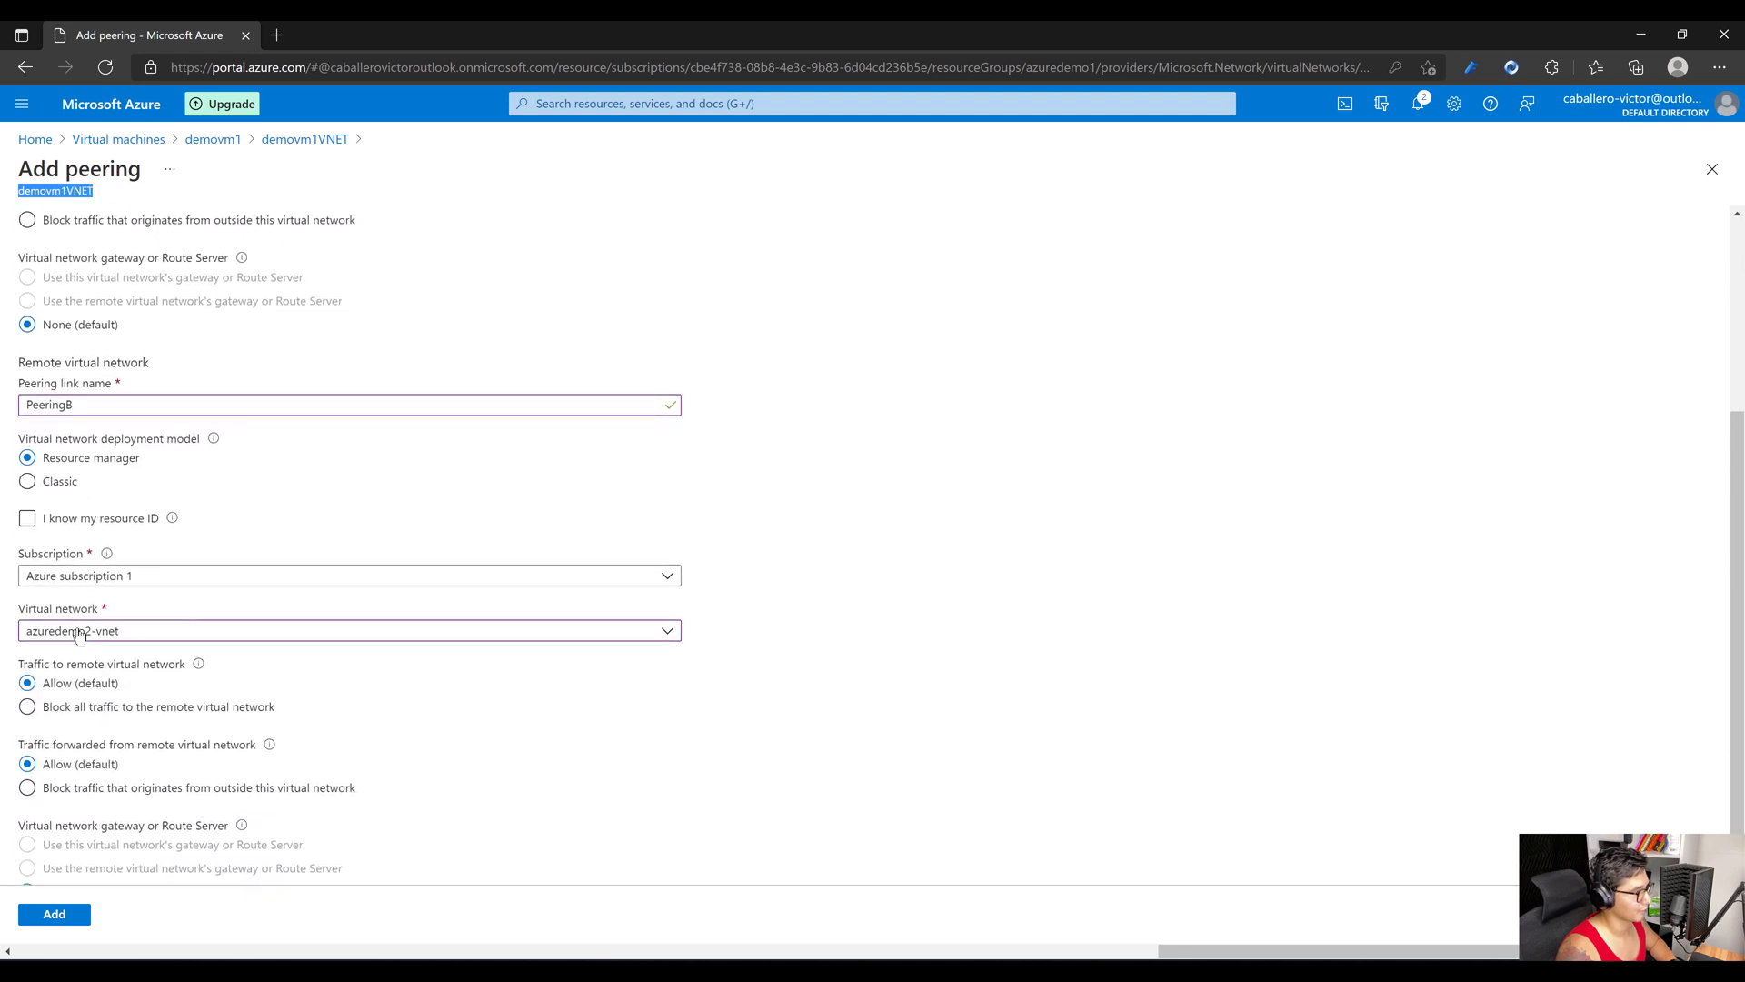
{"action": "scroll", "coordinate": [142, 646], "scroll_direction": "down", "scroll_amount": 1}
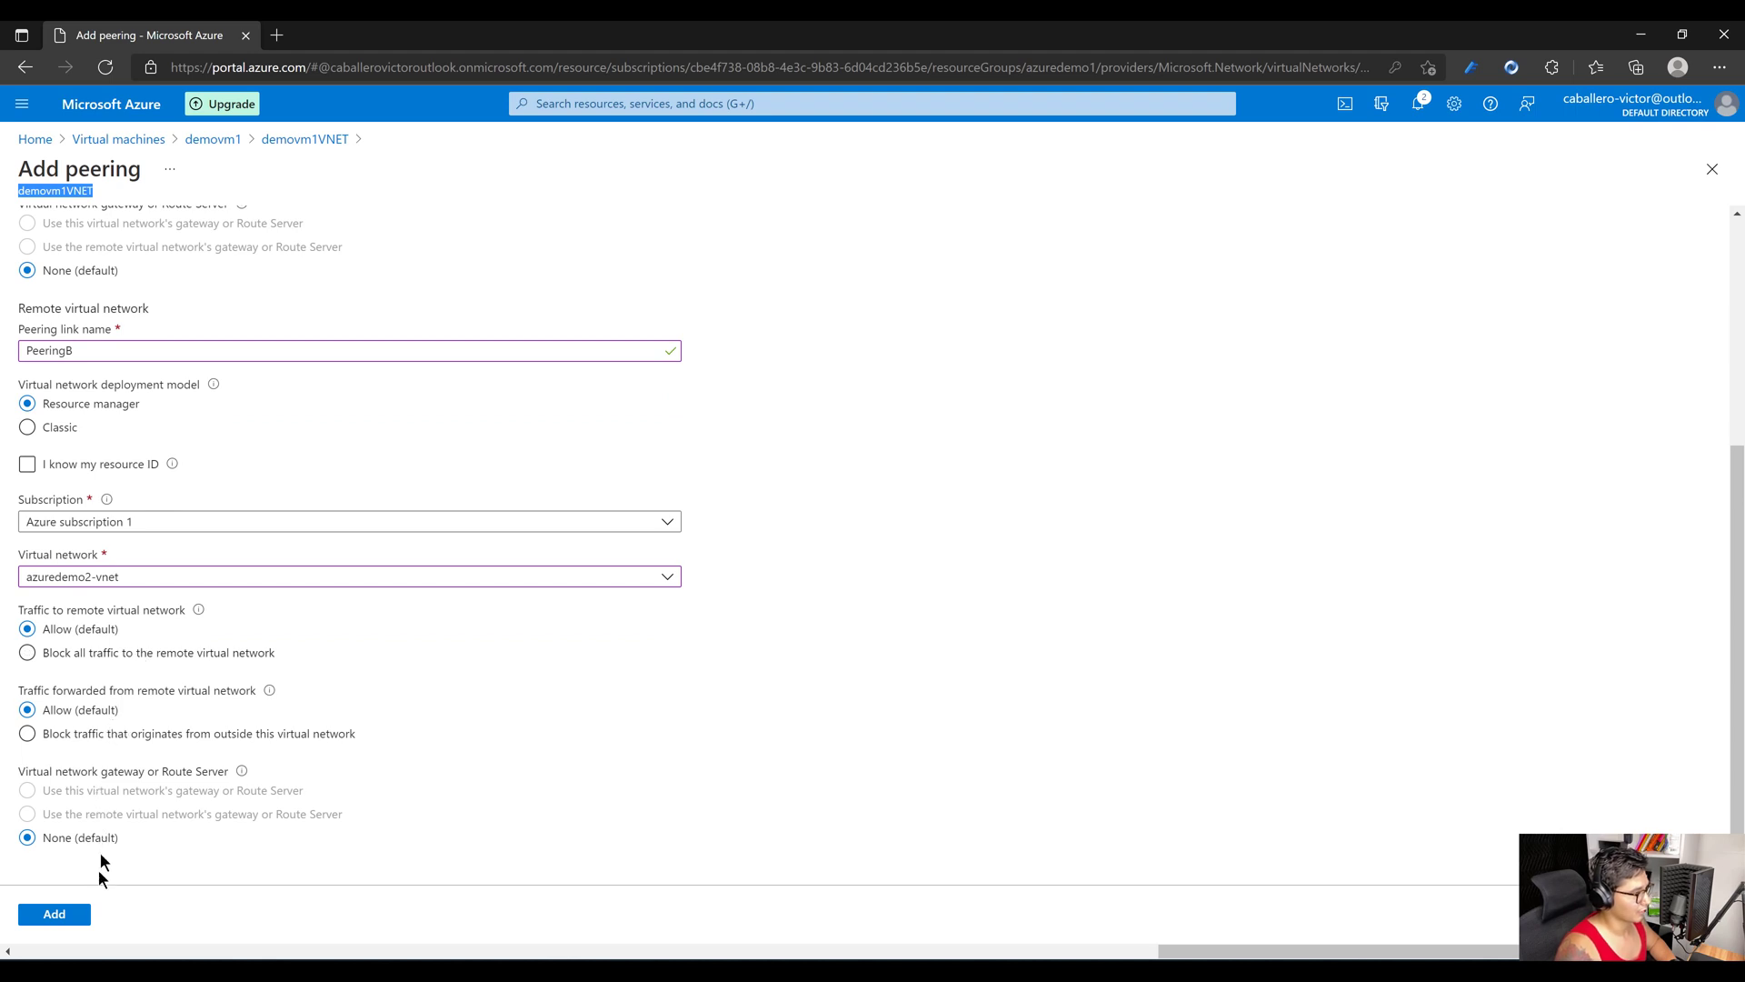
{"action": "left_click", "coordinate": [79, 912]}
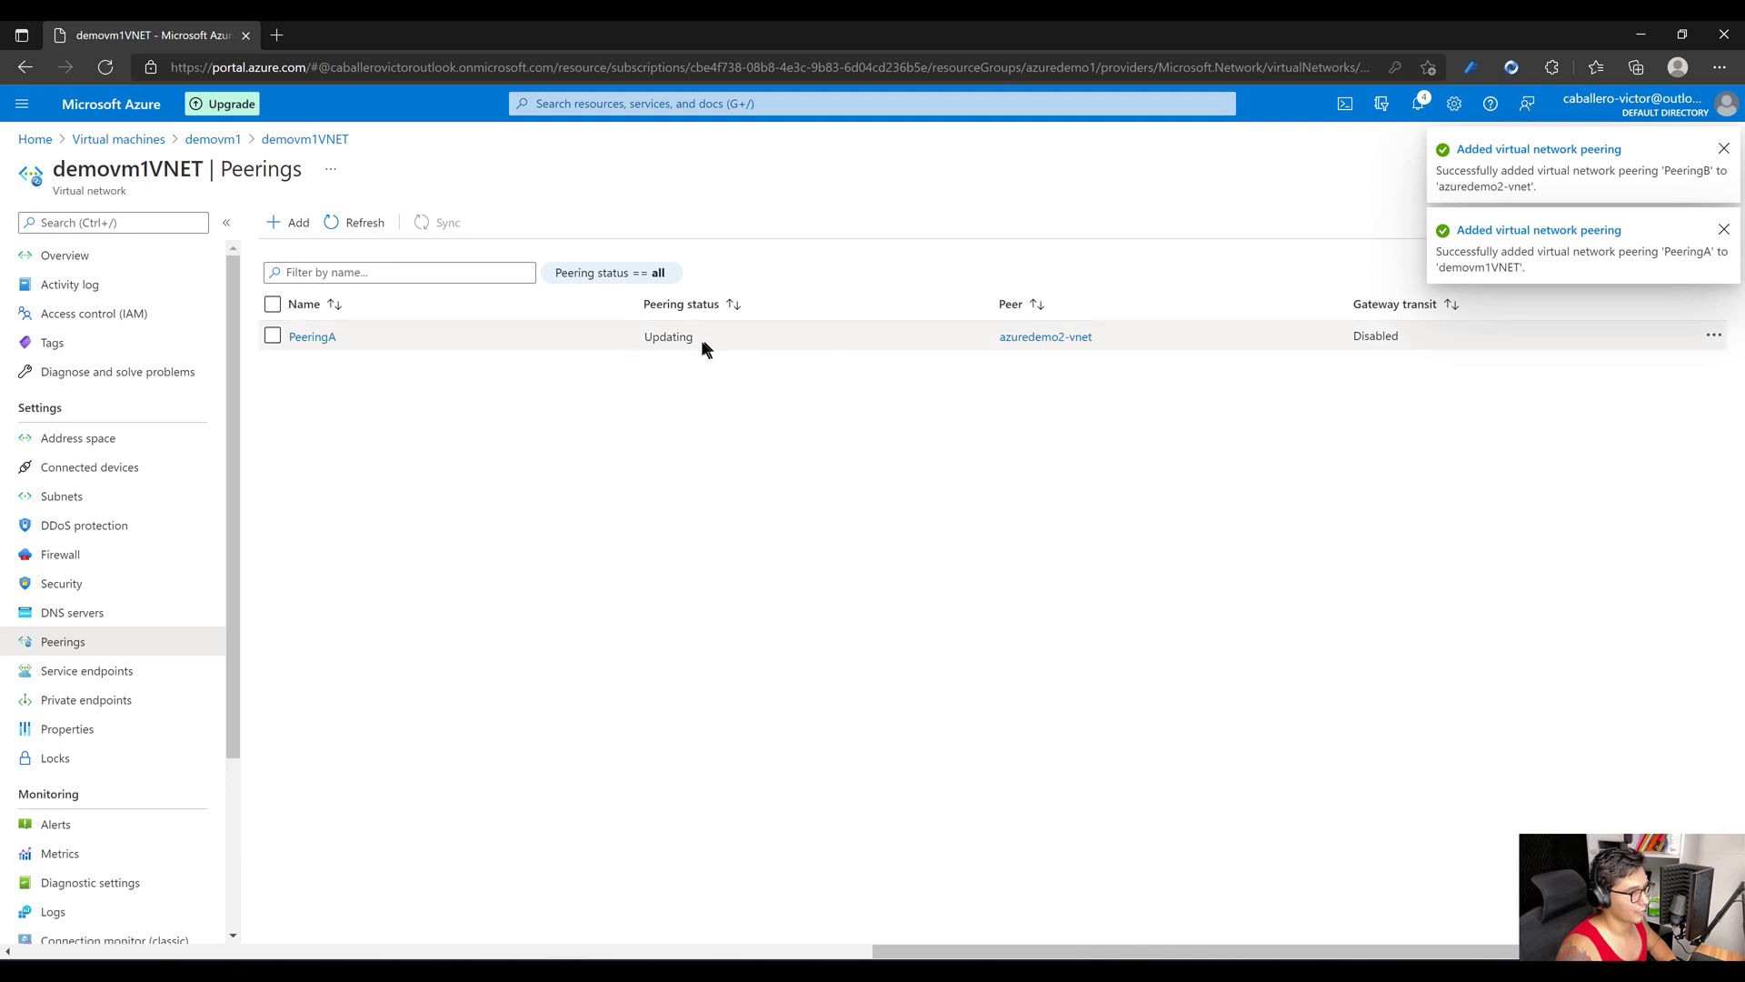
Refresh the demovm1VNET peerings list and check the peering status of PeeringA.
{"action": "double_click", "coordinate": [649, 337]}
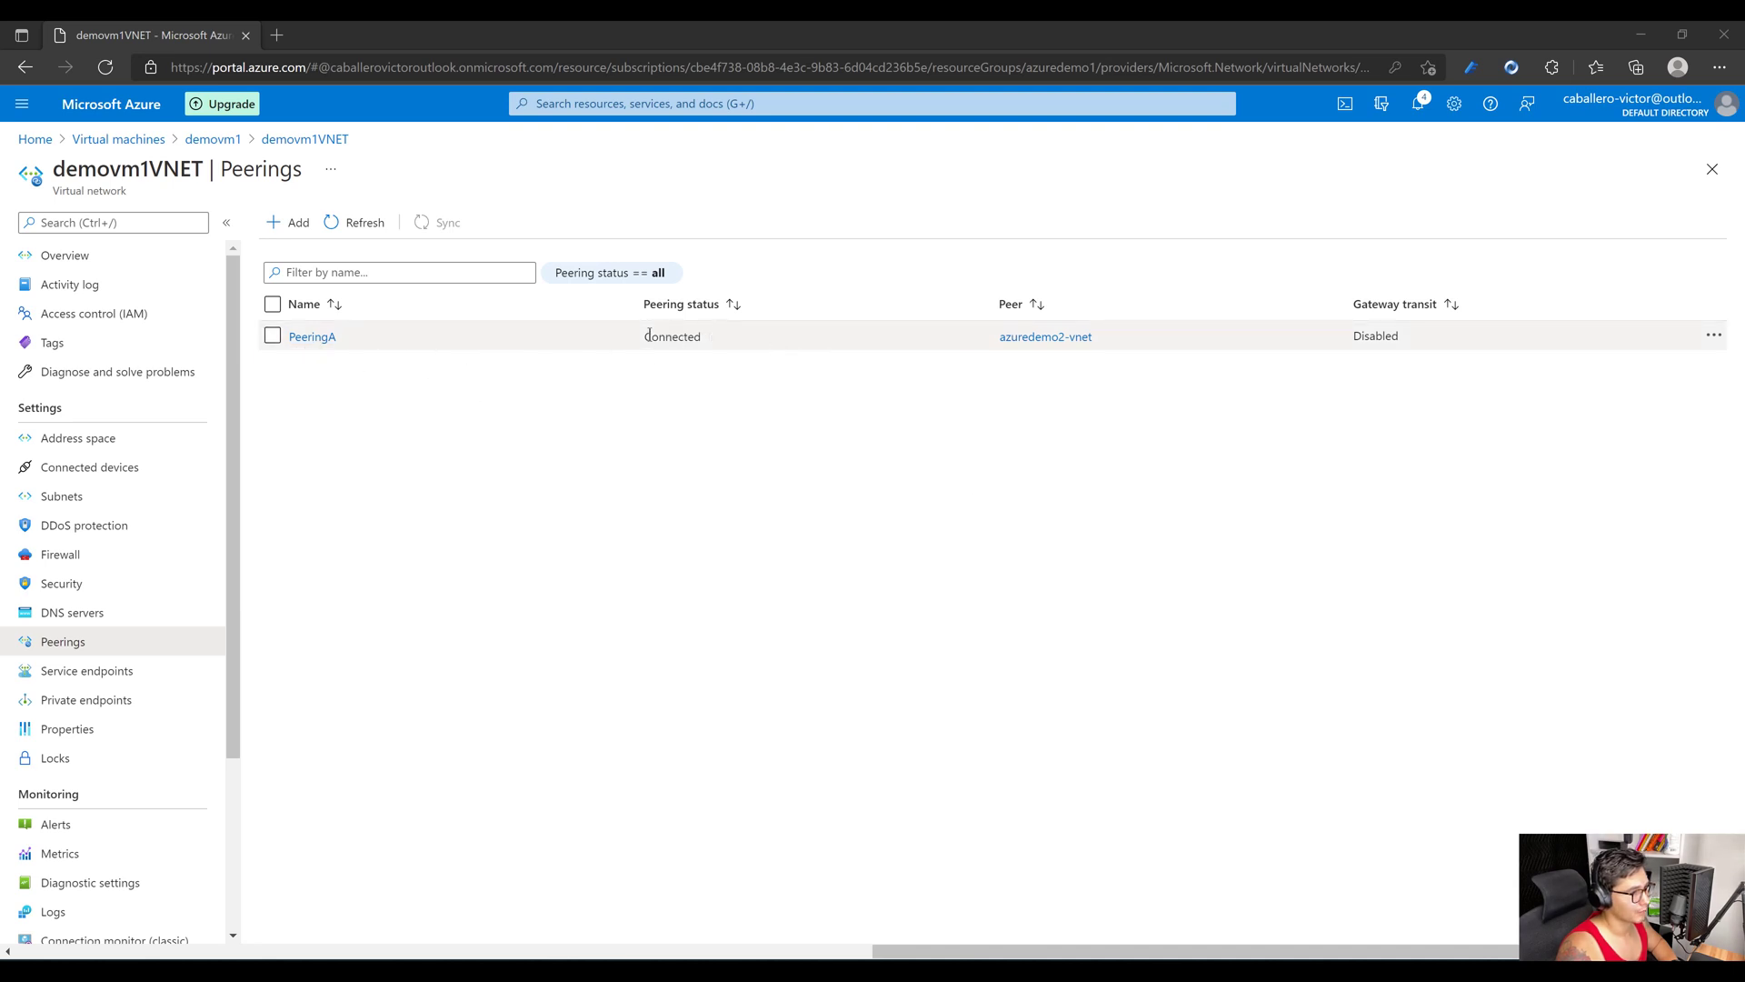
{"action": "left_click", "coordinate": [334, 224]}
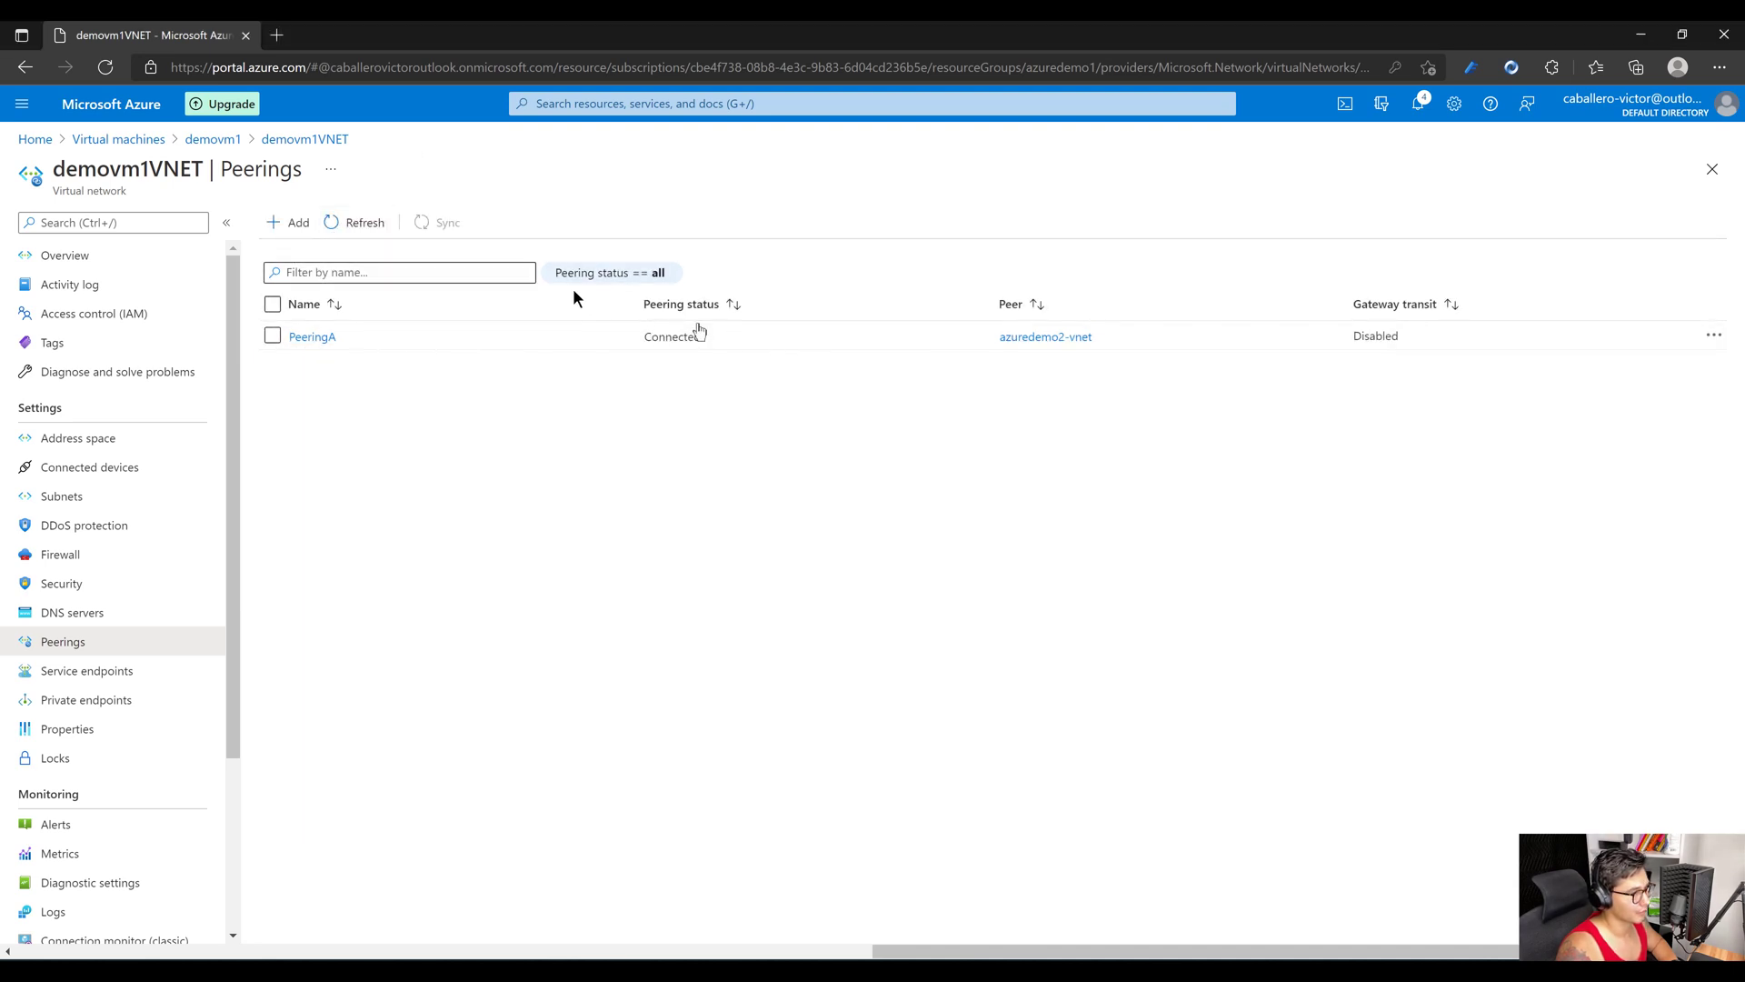
{"action": "left_click", "coordinate": [352, 223]}
{"action": "left_click_drag", "start_coordinate": [644, 337], "coordinate": [702, 342]}
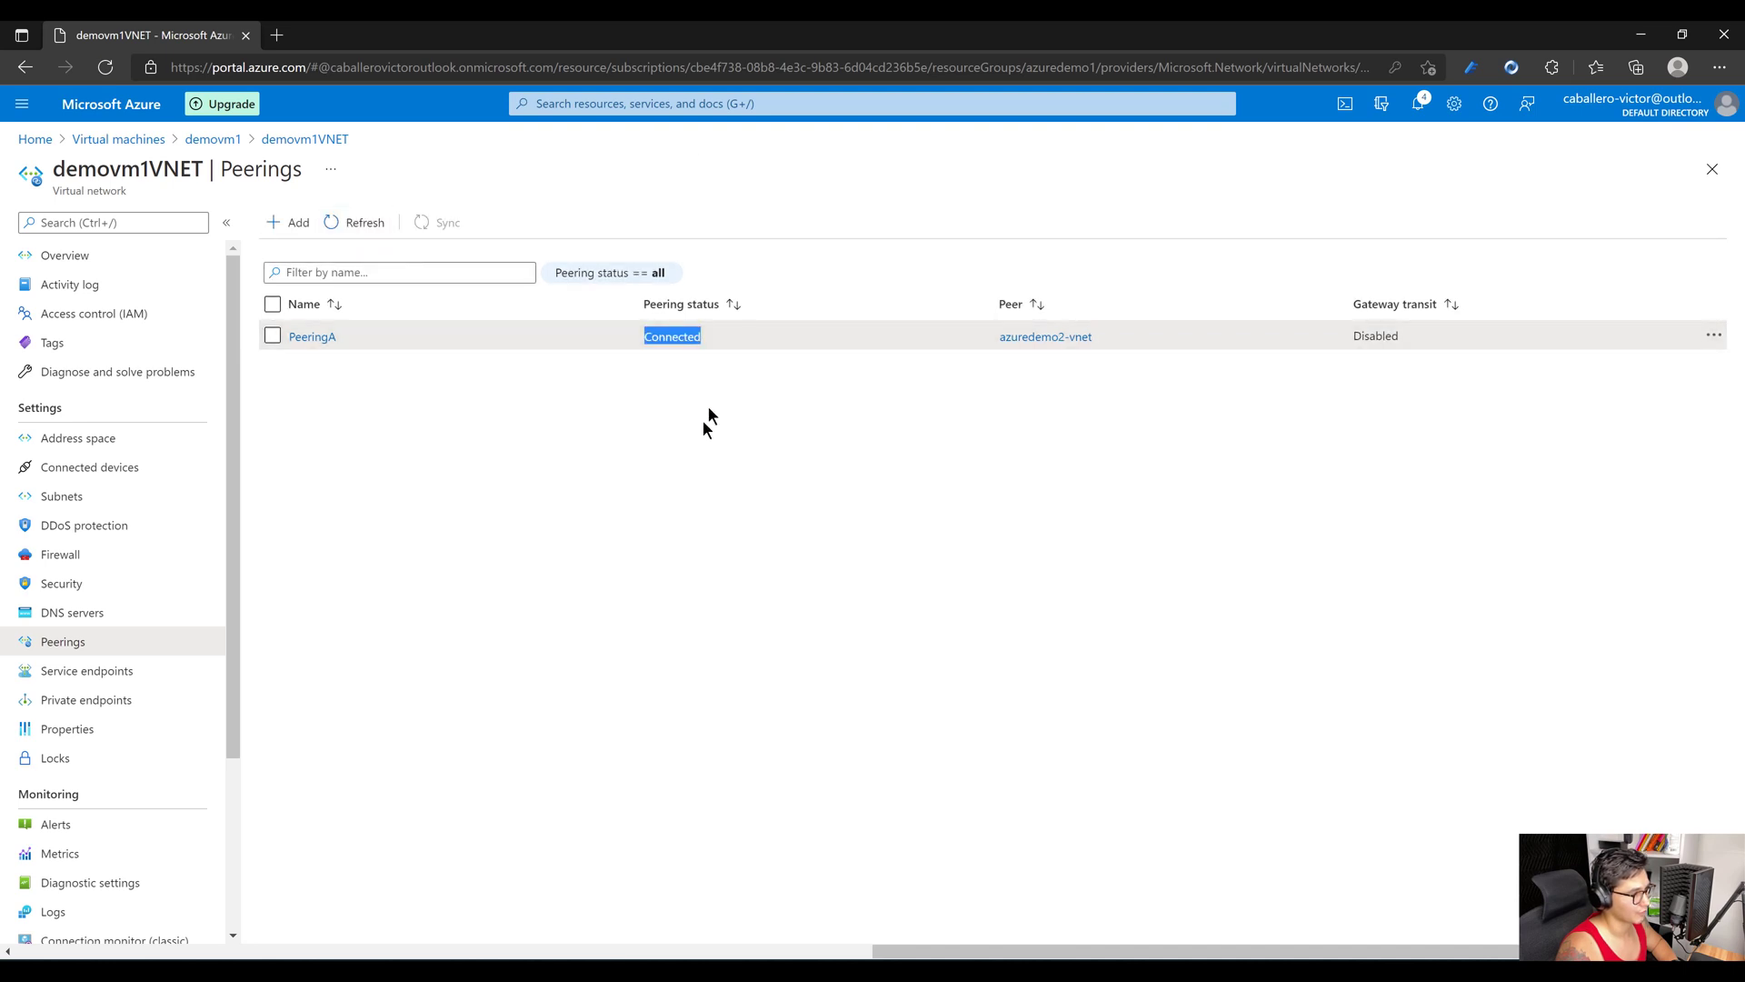
{"action": "left_click", "coordinate": [702, 420]}
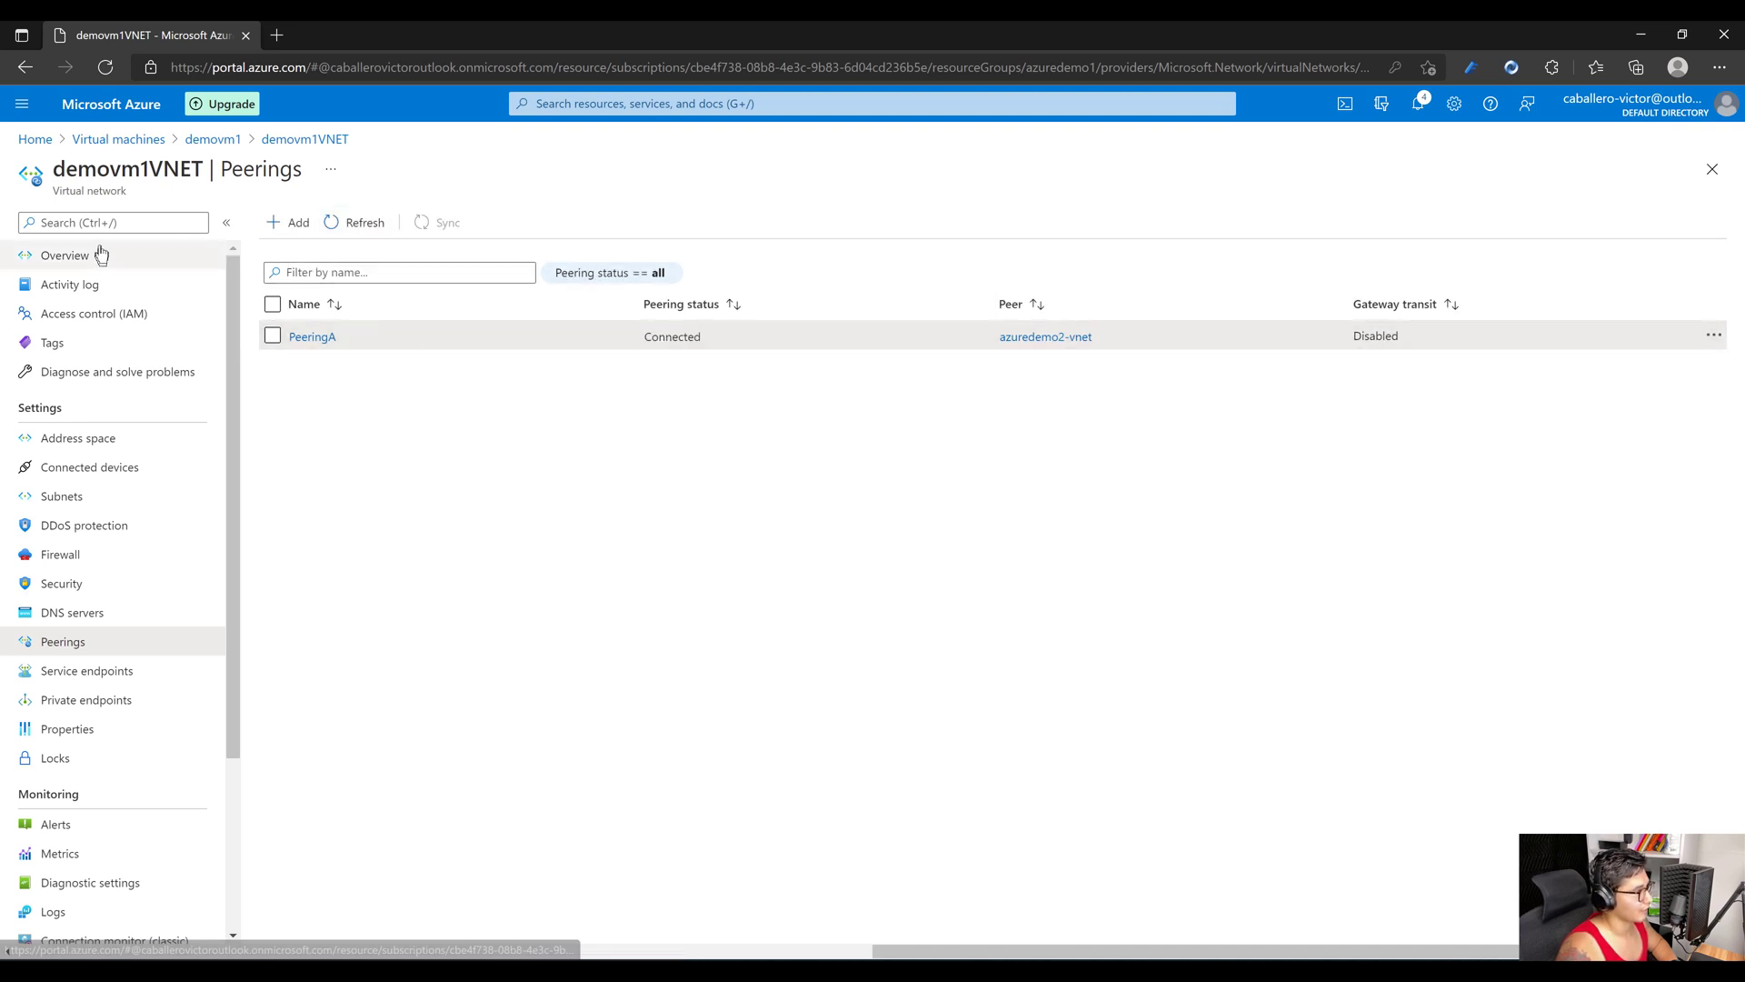
Look up the private IP addresses of demovm1 and demovm2 on their overview pages.
{"action": "left_click", "coordinate": [103, 141]}
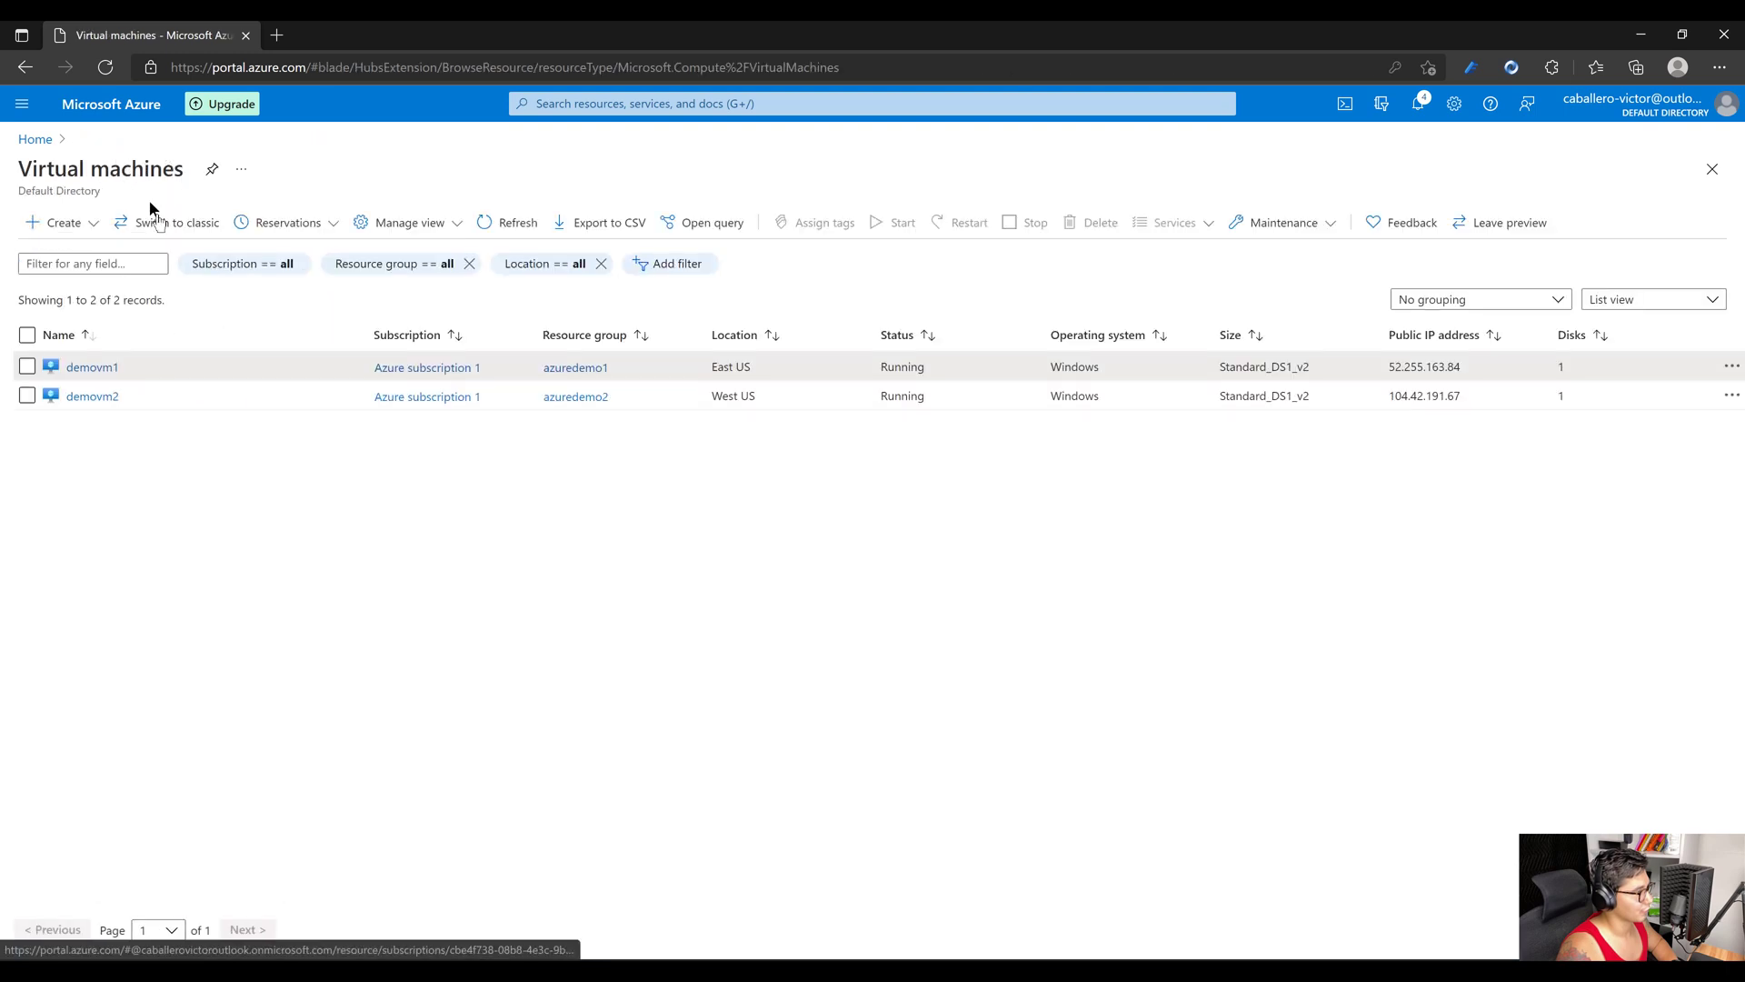
{"action": "left_click", "coordinate": [95, 368]}
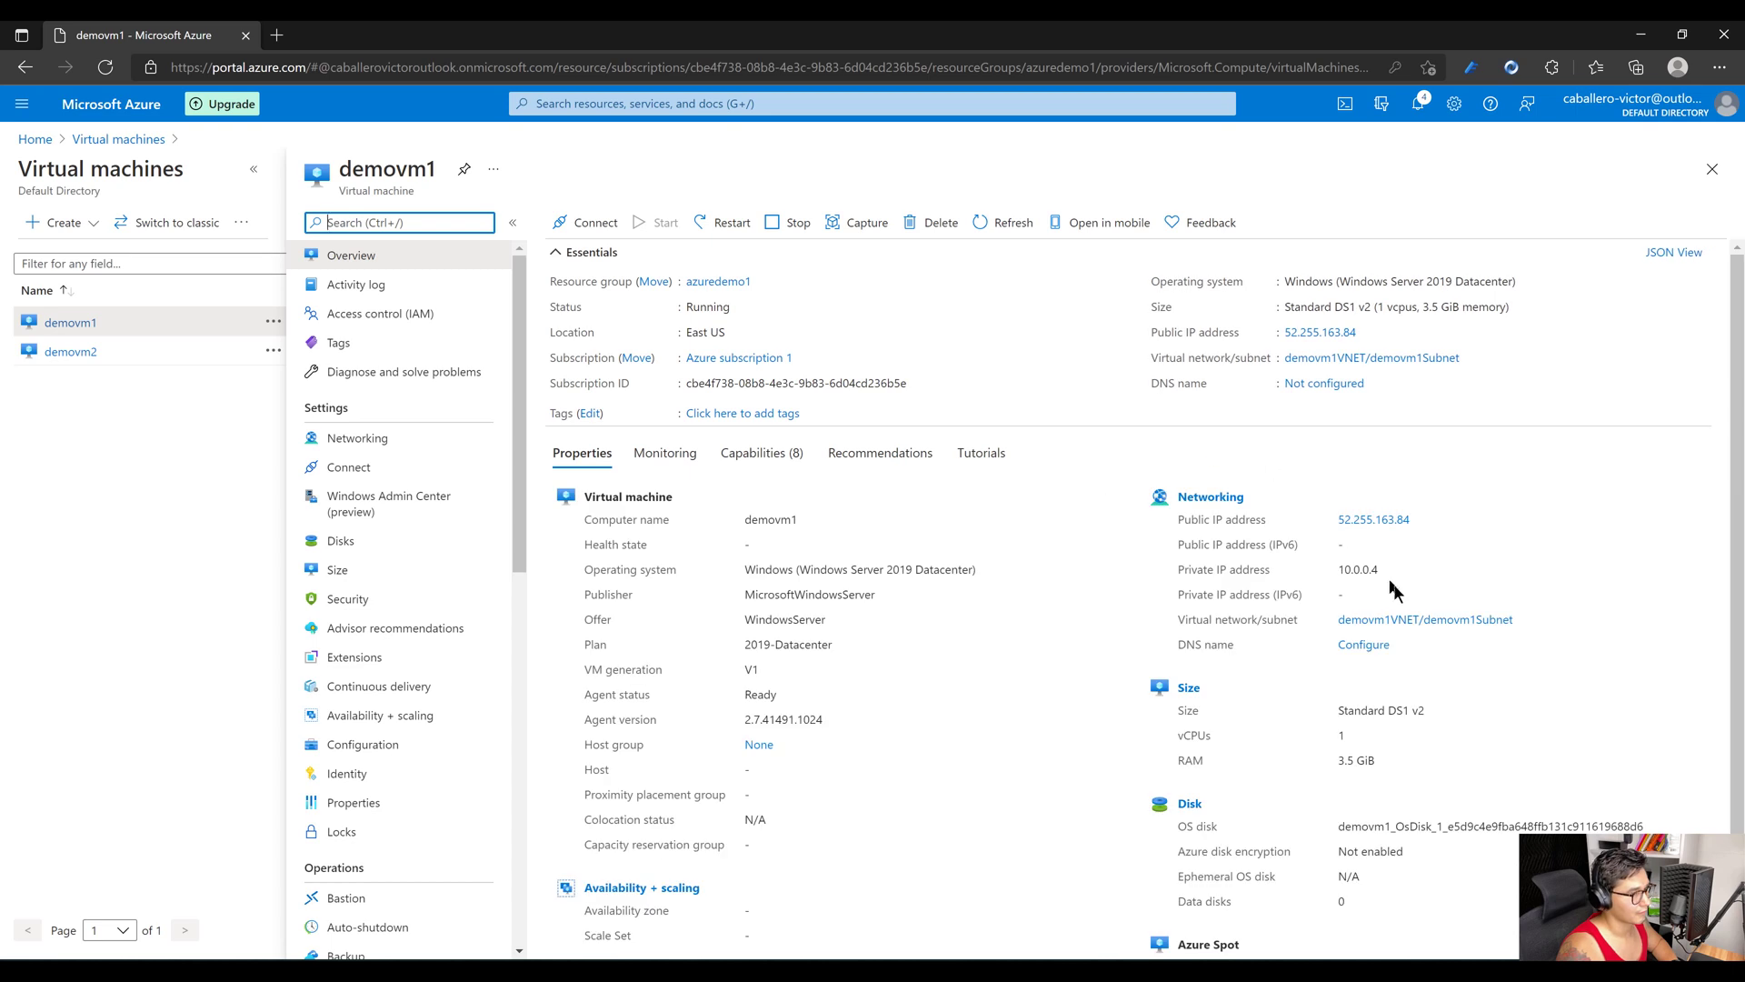
{"action": "left_click_drag", "start_coordinate": [1339, 570], "coordinate": [1377, 570]}
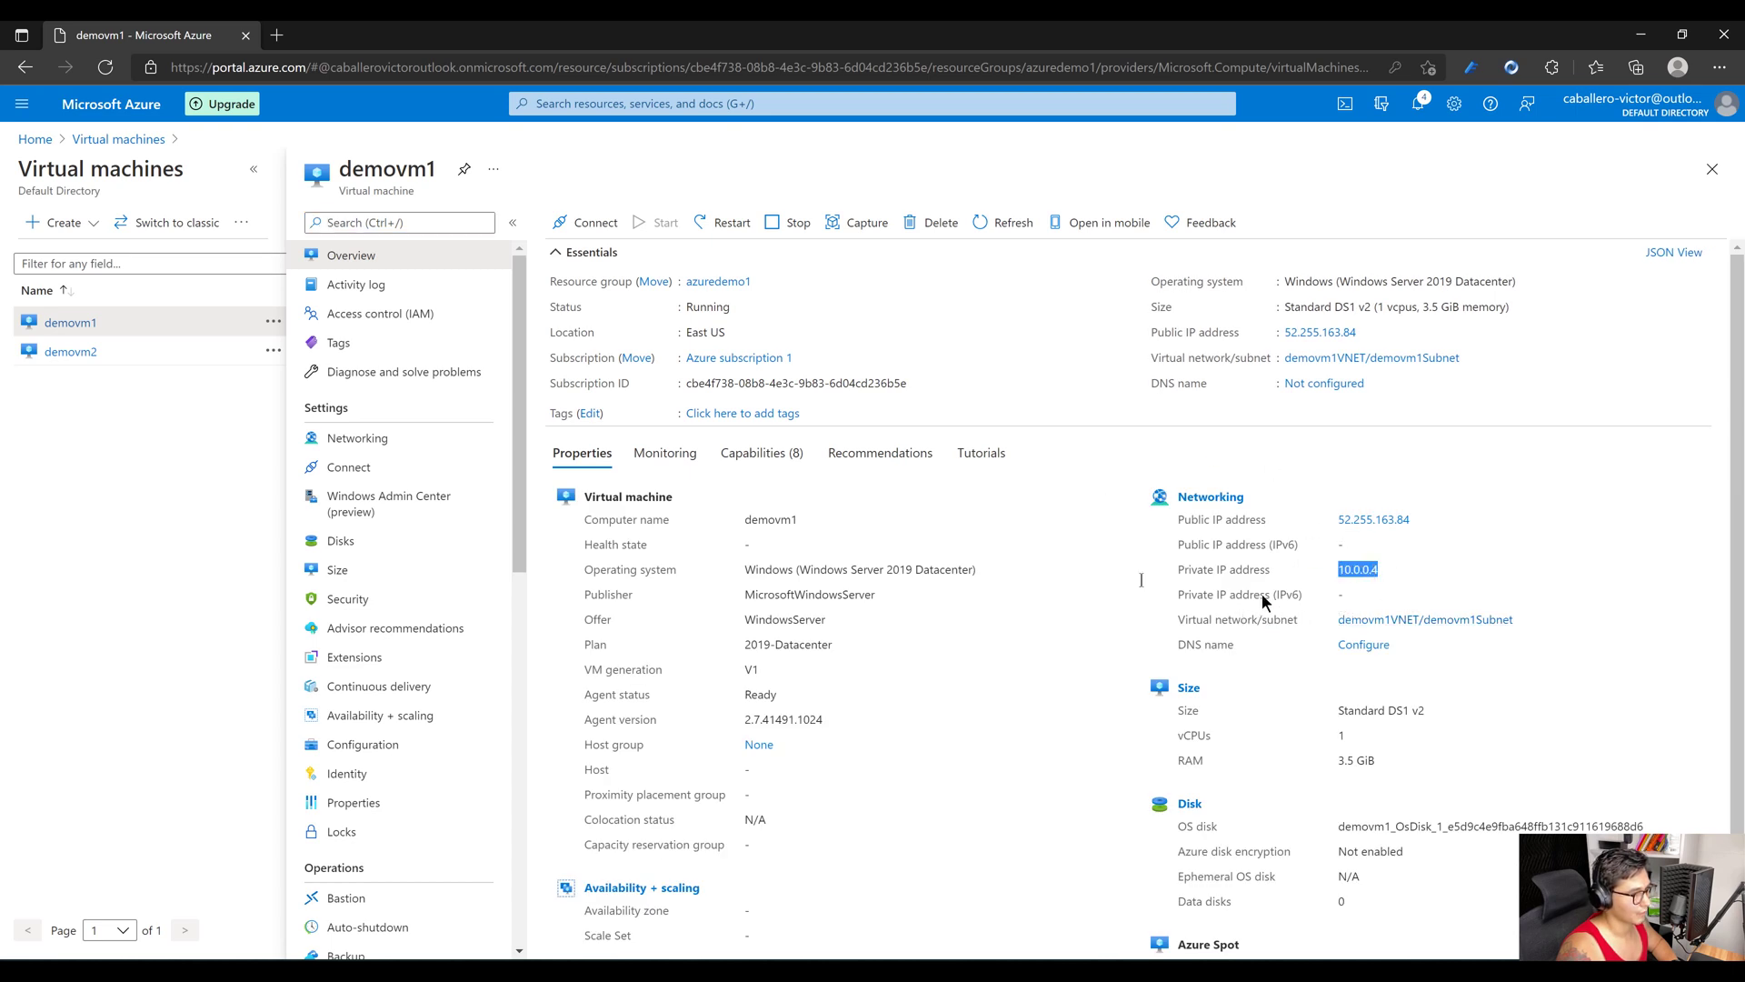
{"action": "left_click", "coordinate": [53, 362]}
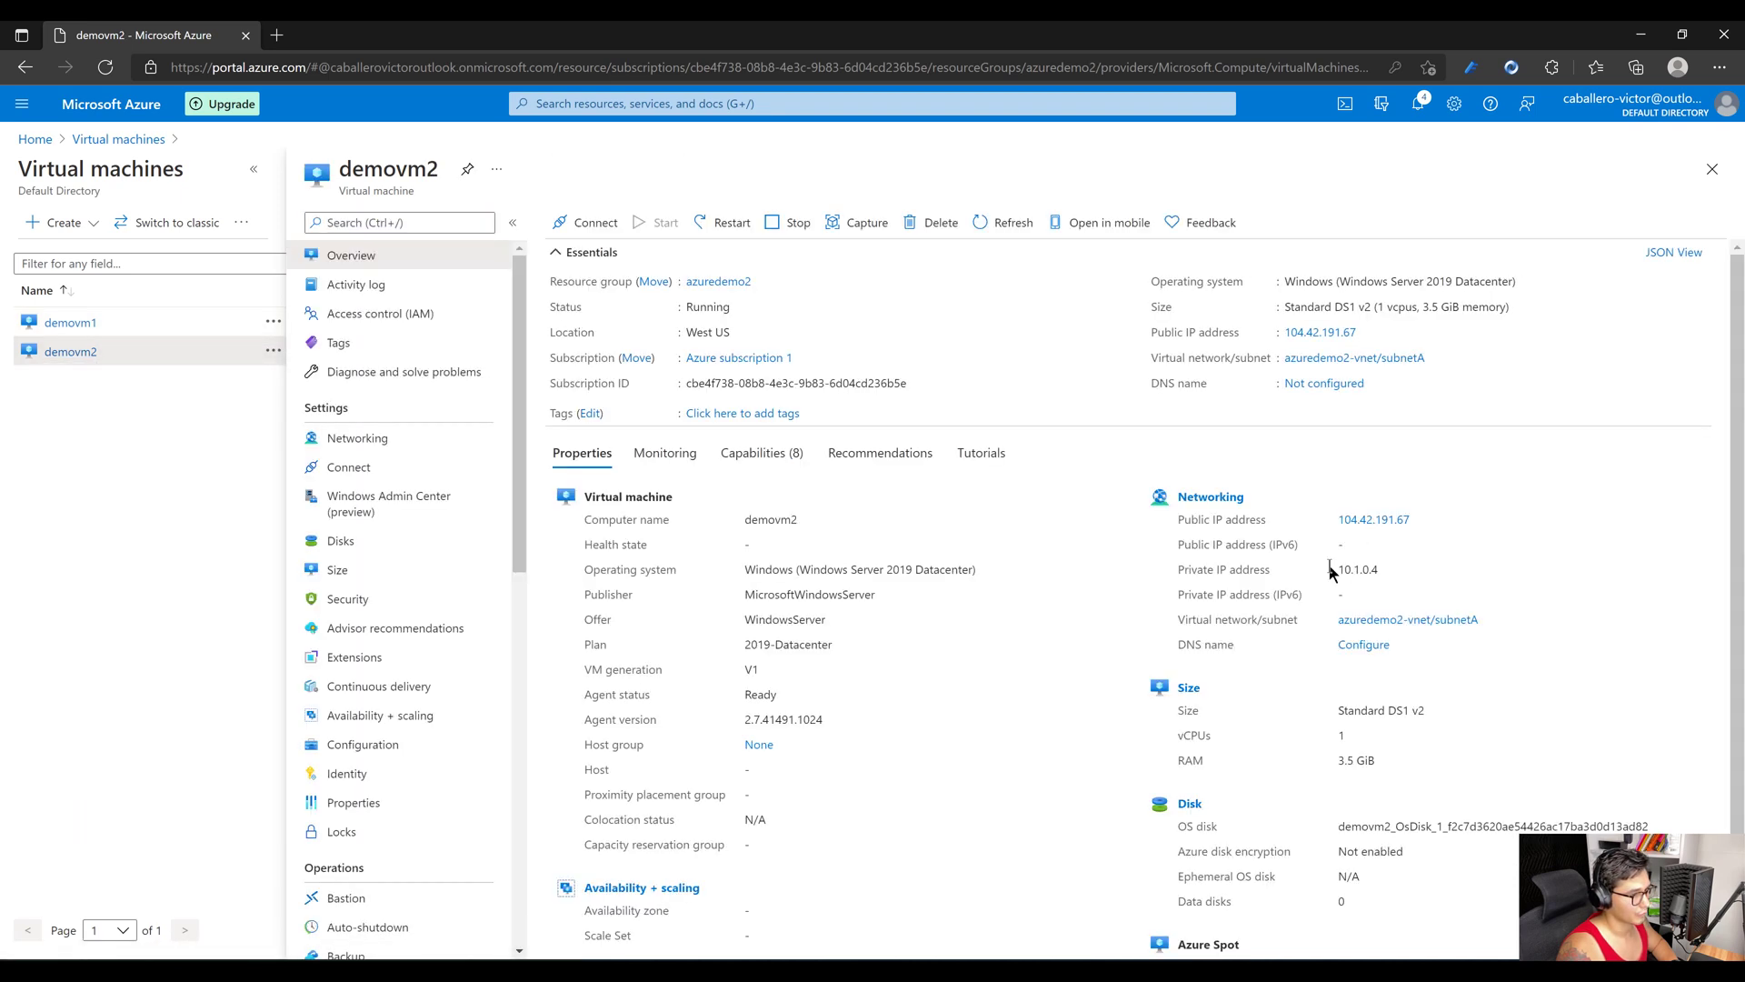
{"action": "left_click_drag", "start_coordinate": [1329, 569], "coordinate": [1382, 569]}
Switch to the demovm1 remote session, browse to 10.1.0.4 in Internet Explorer, and maximize the browser window.
{"action": "left_click", "coordinate": [585, 891]}
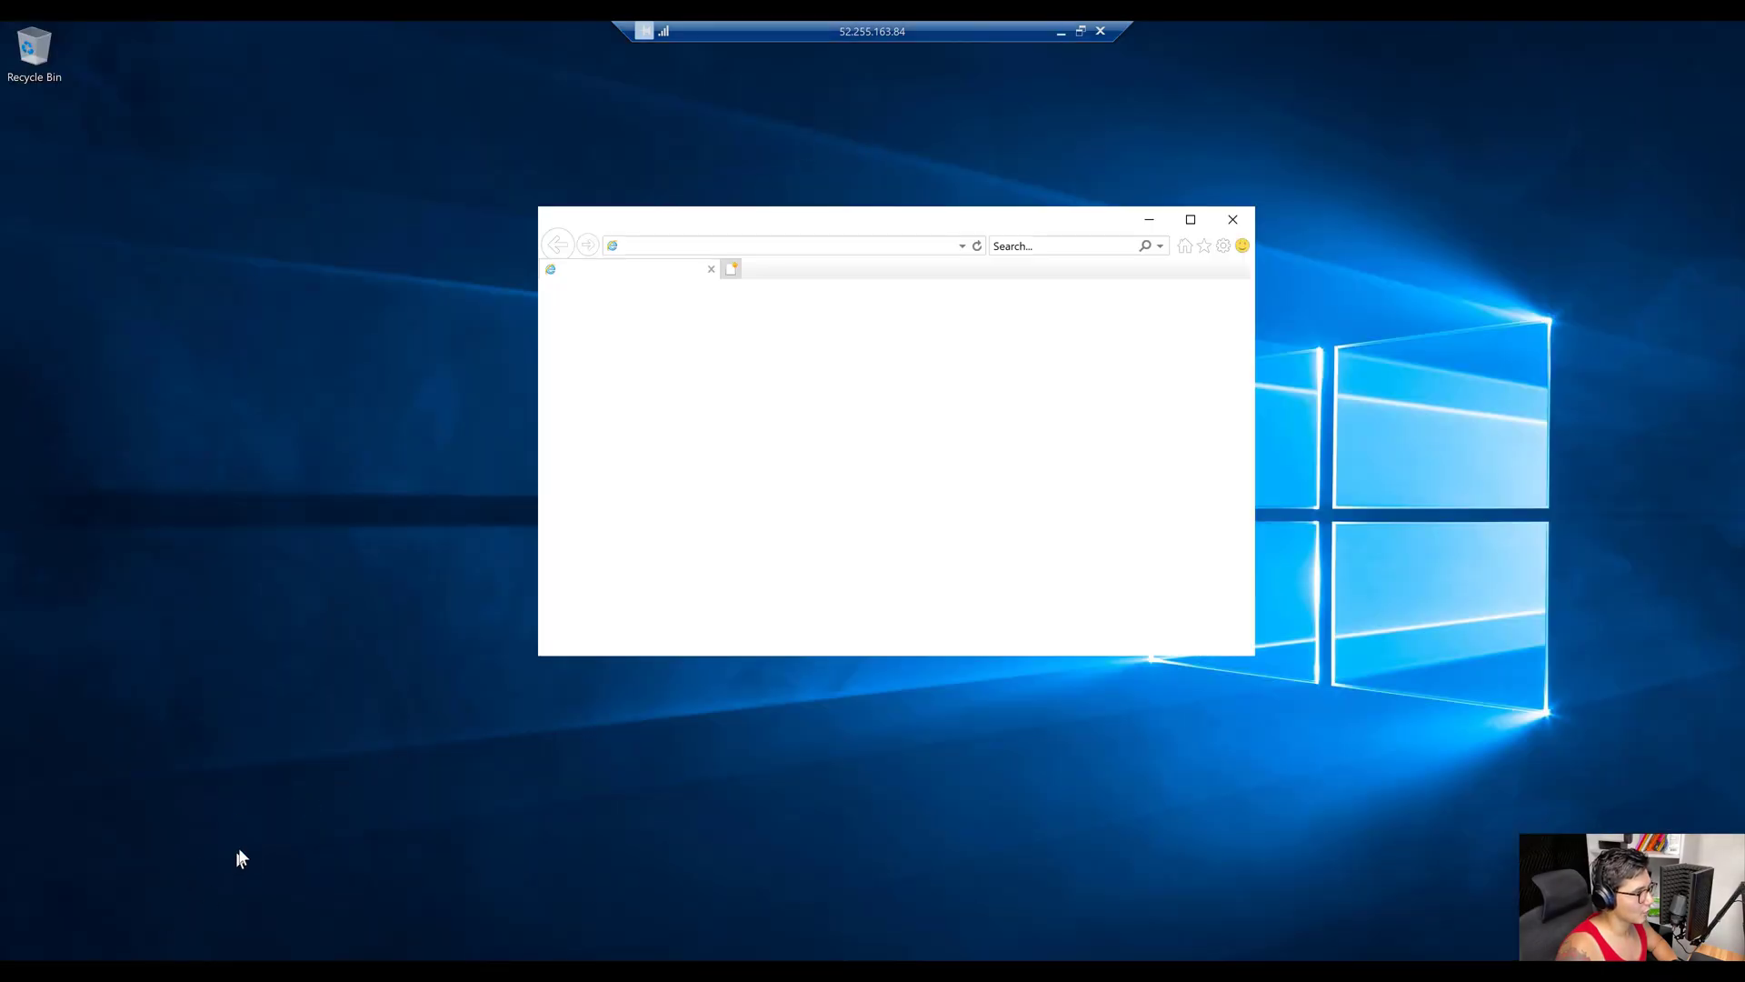
{"action": "left_click", "coordinate": [795, 252]}
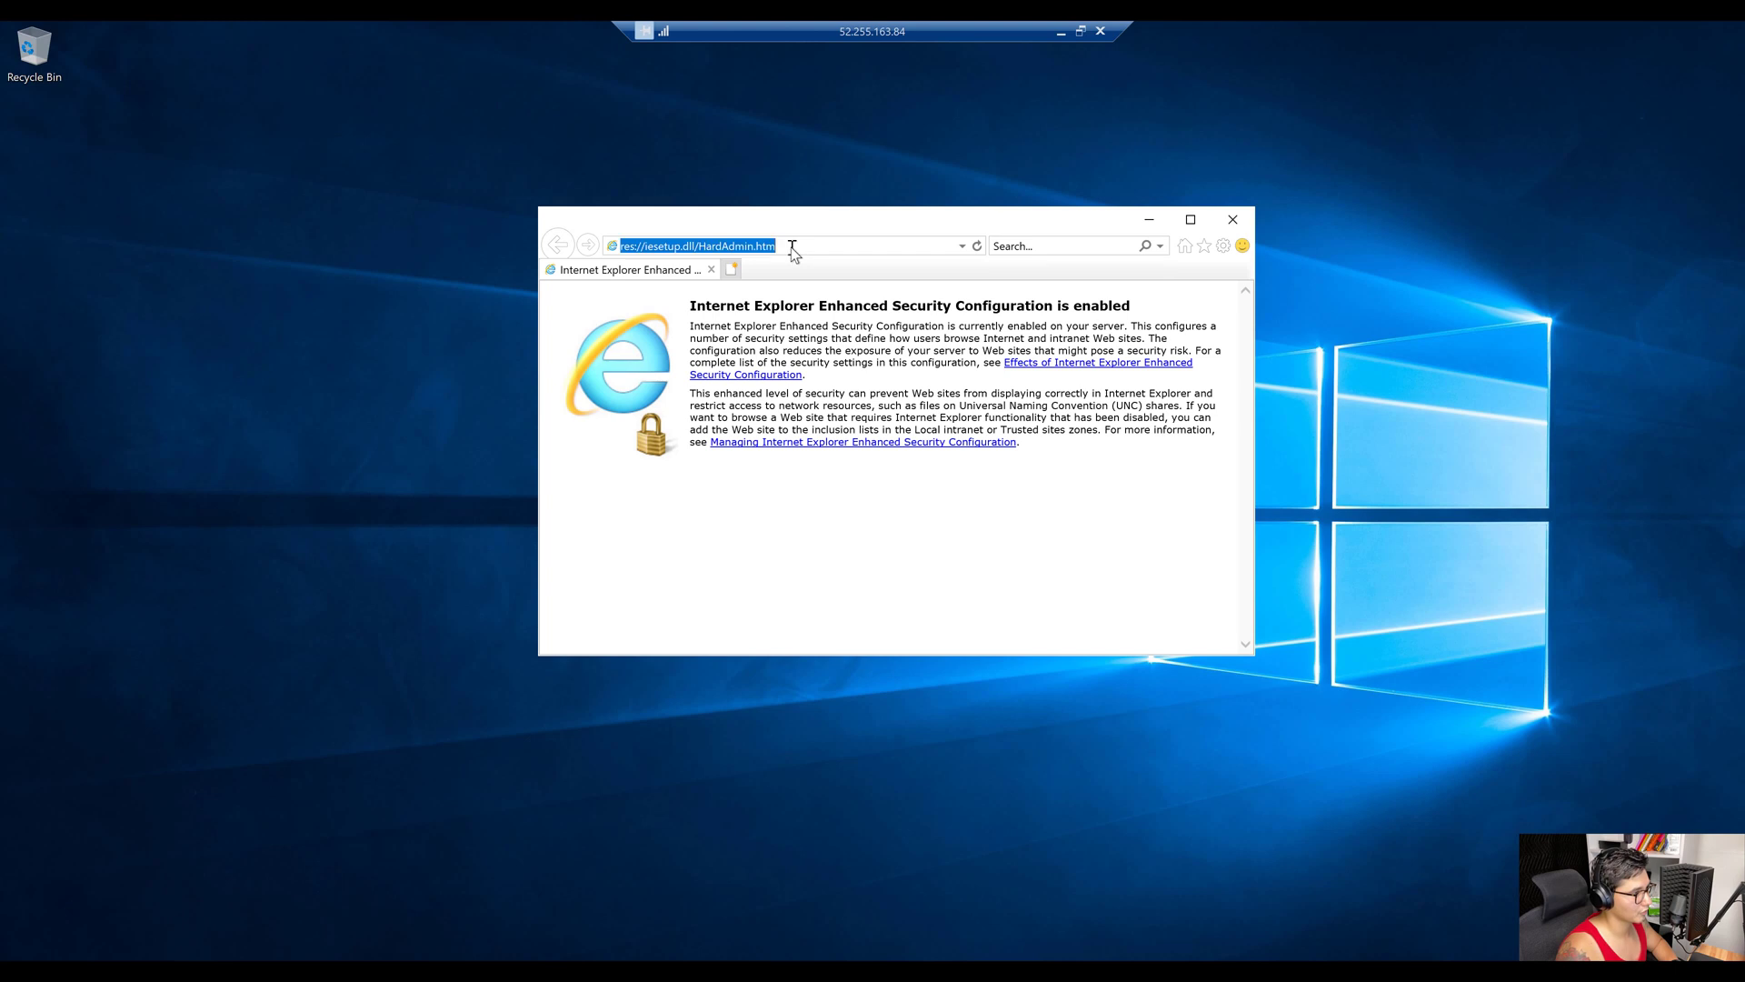
{"action": "type", "text": "10.1.0.4"}
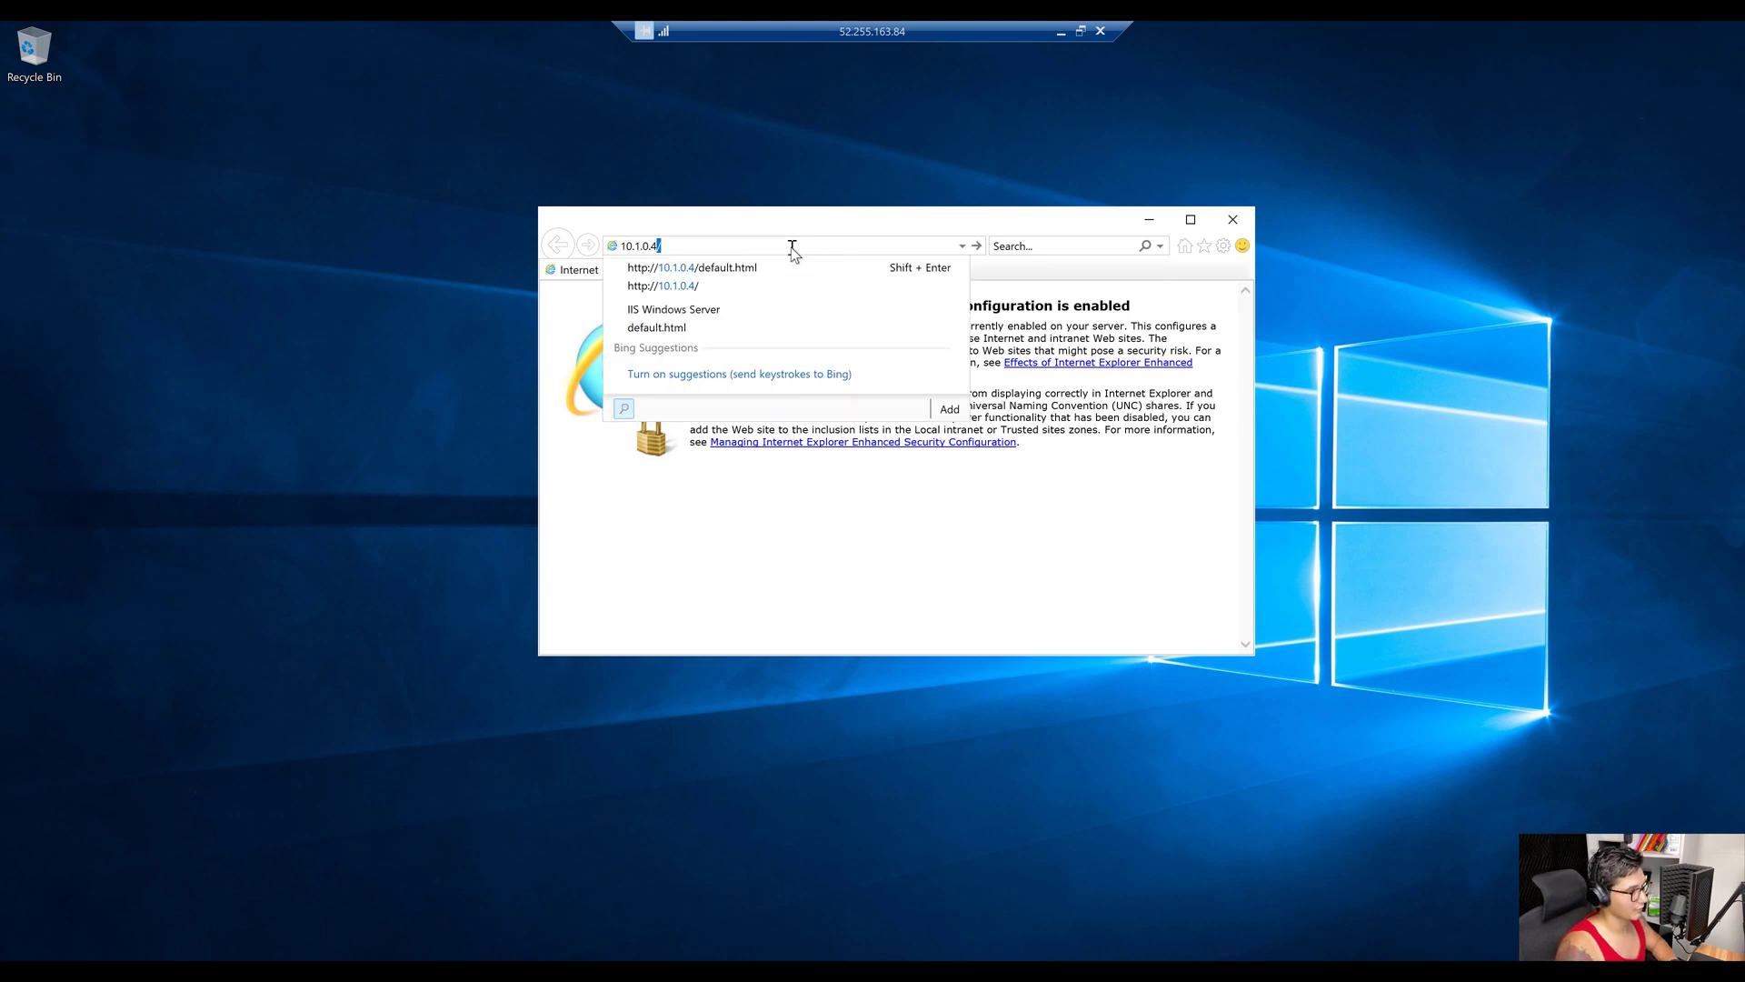
{"action": "key", "text": "Return"}
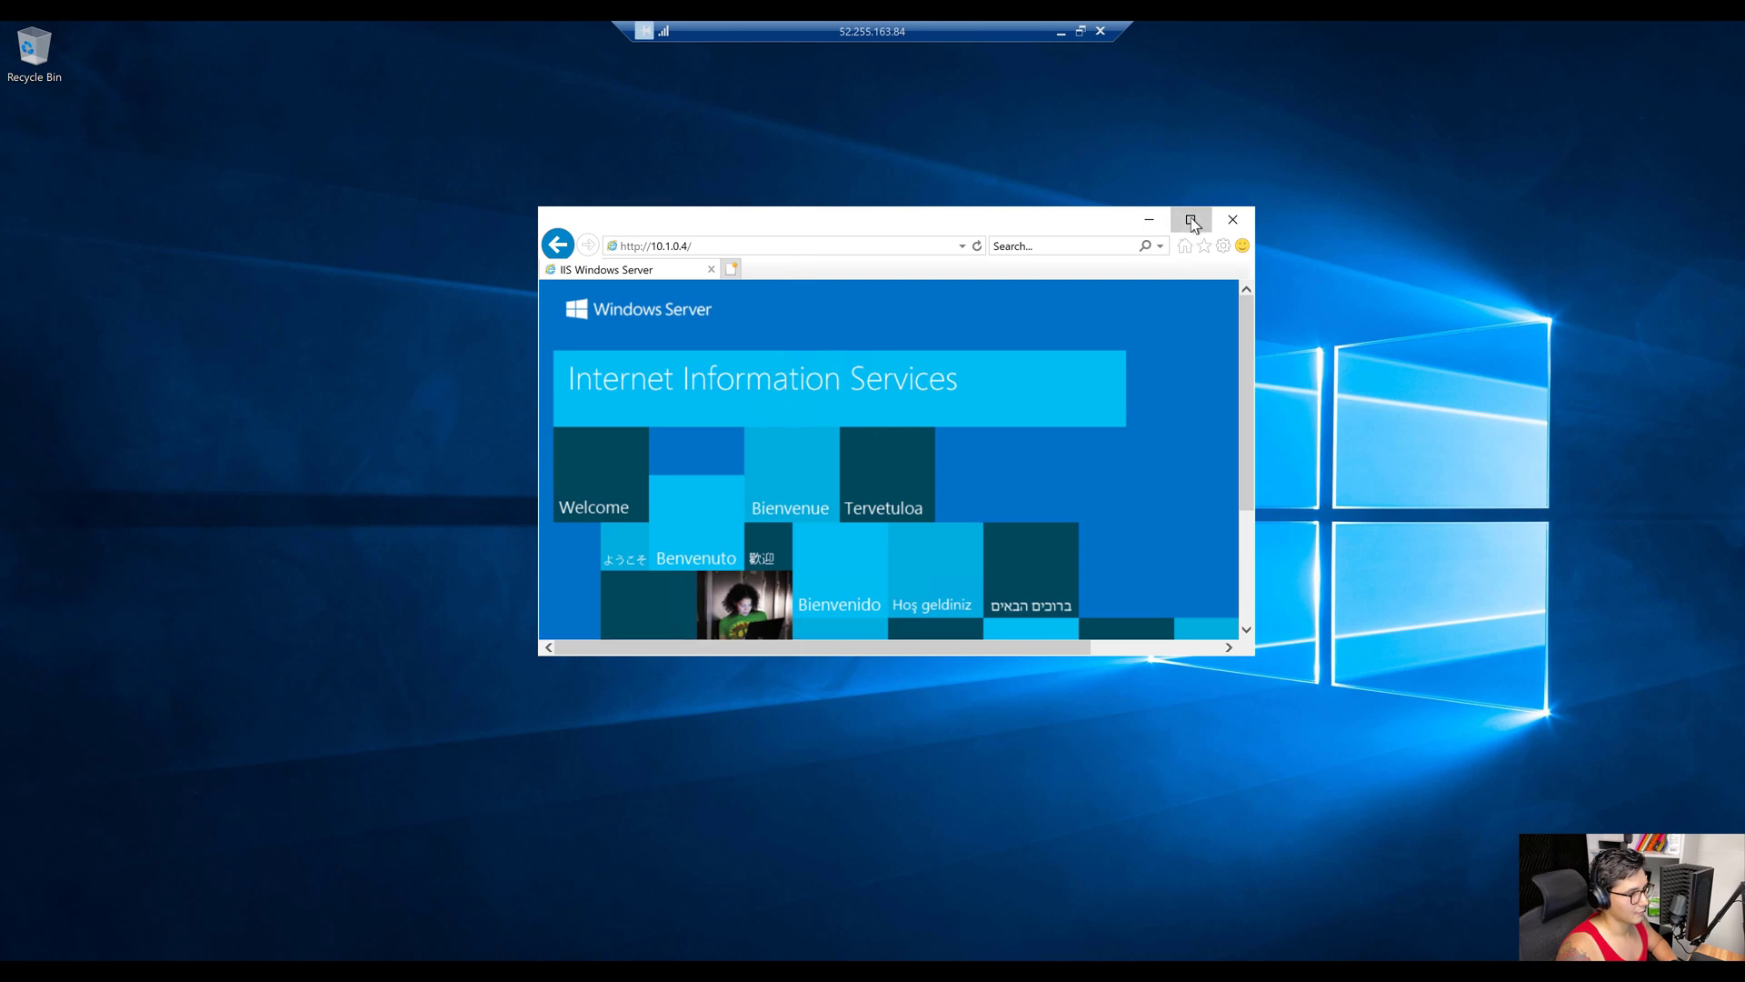
{"action": "left_click", "coordinate": [1190, 219]}
{"action": "left_click", "coordinate": [210, 61]}
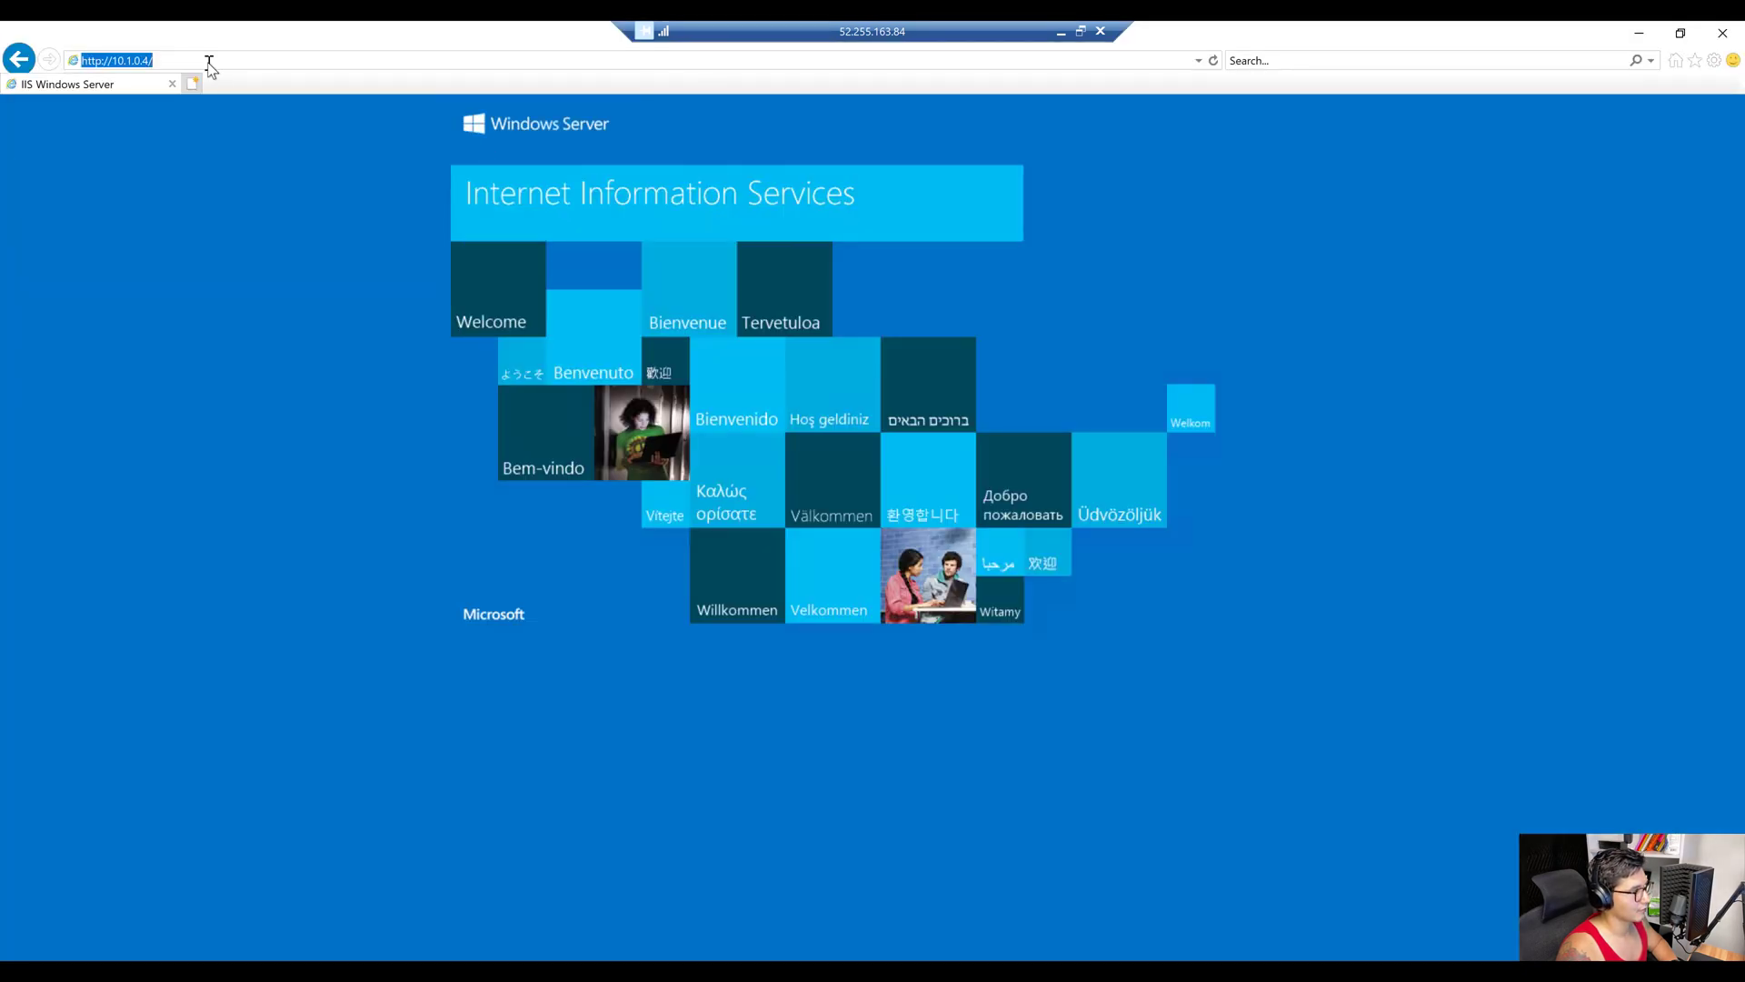
{"action": "left_click", "coordinate": [209, 62]}
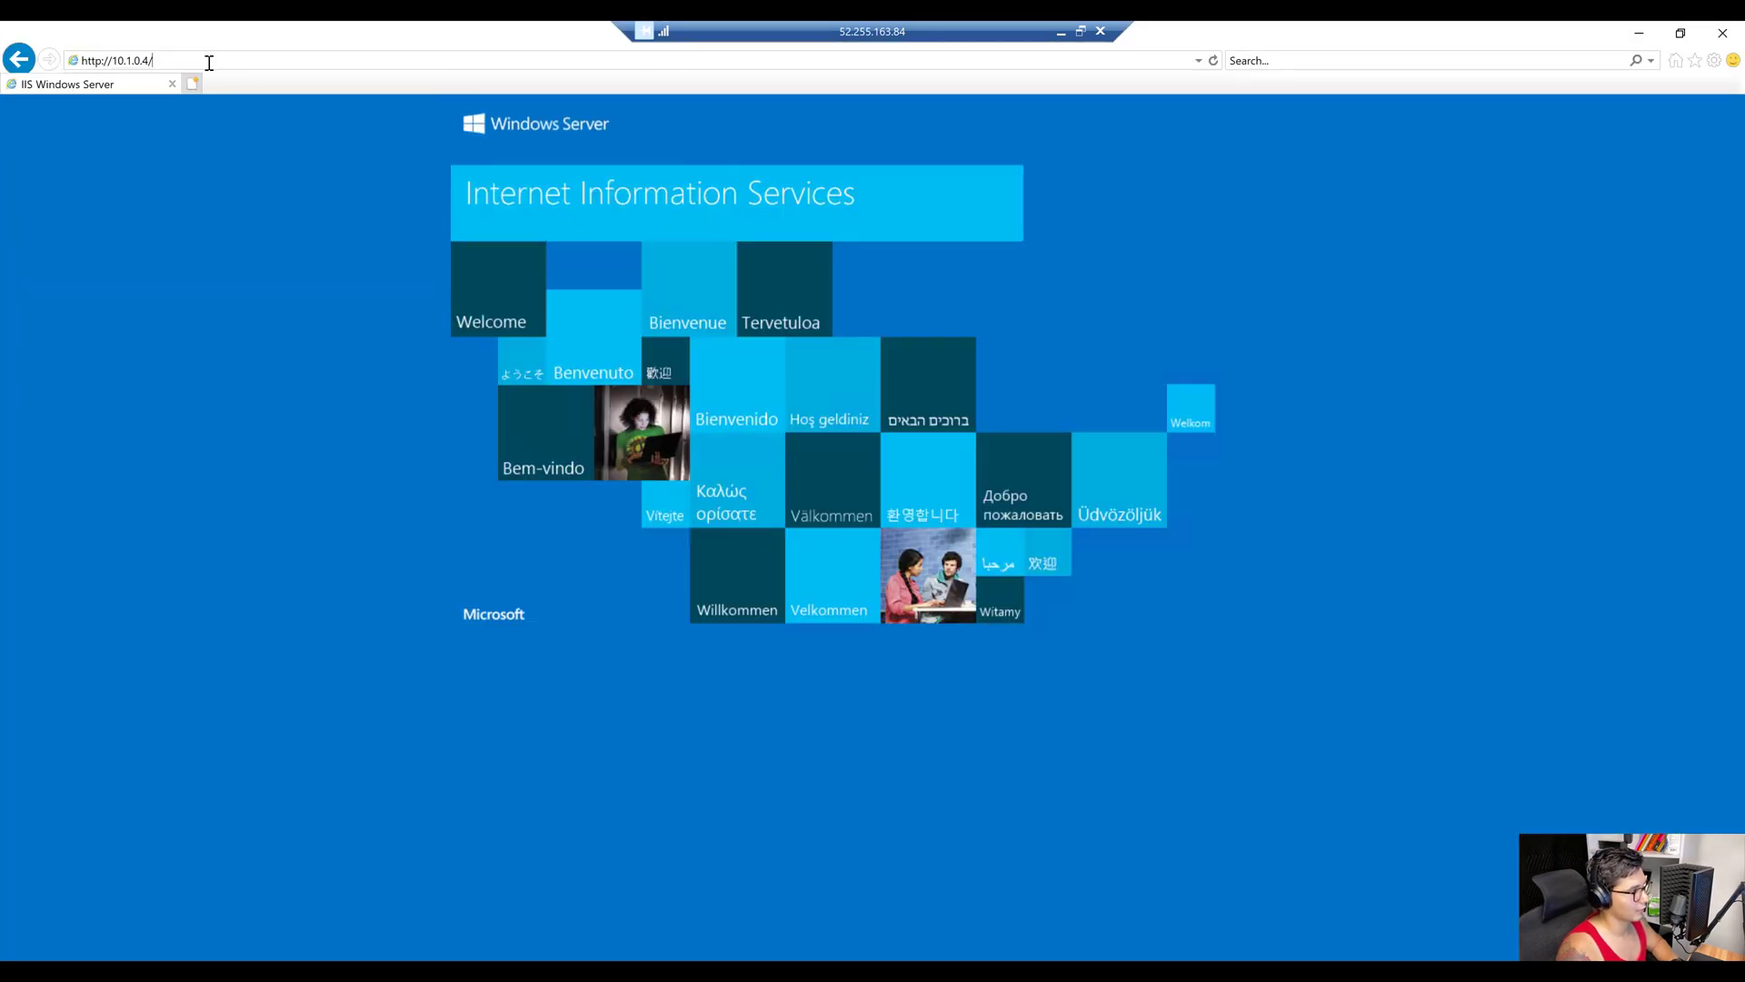
{"action": "type", "text": "default.html"}
{"action": "key", "text": "Return"}
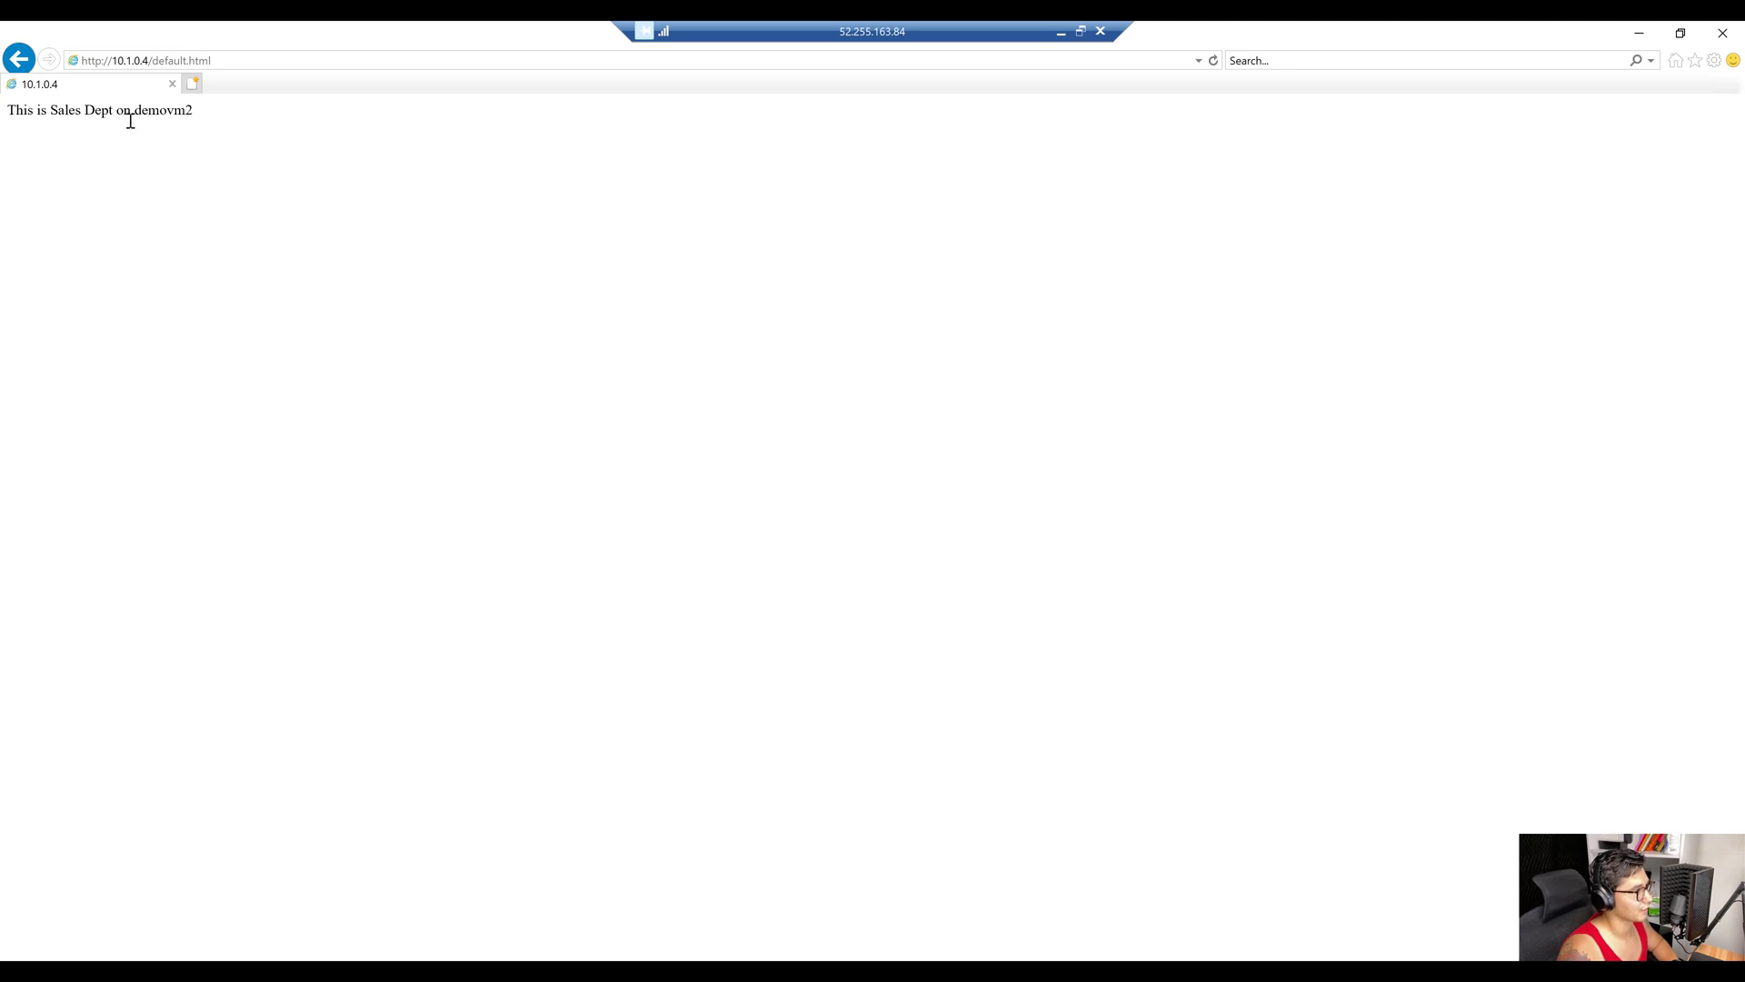
{"action": "double_click", "coordinate": [180, 110]}
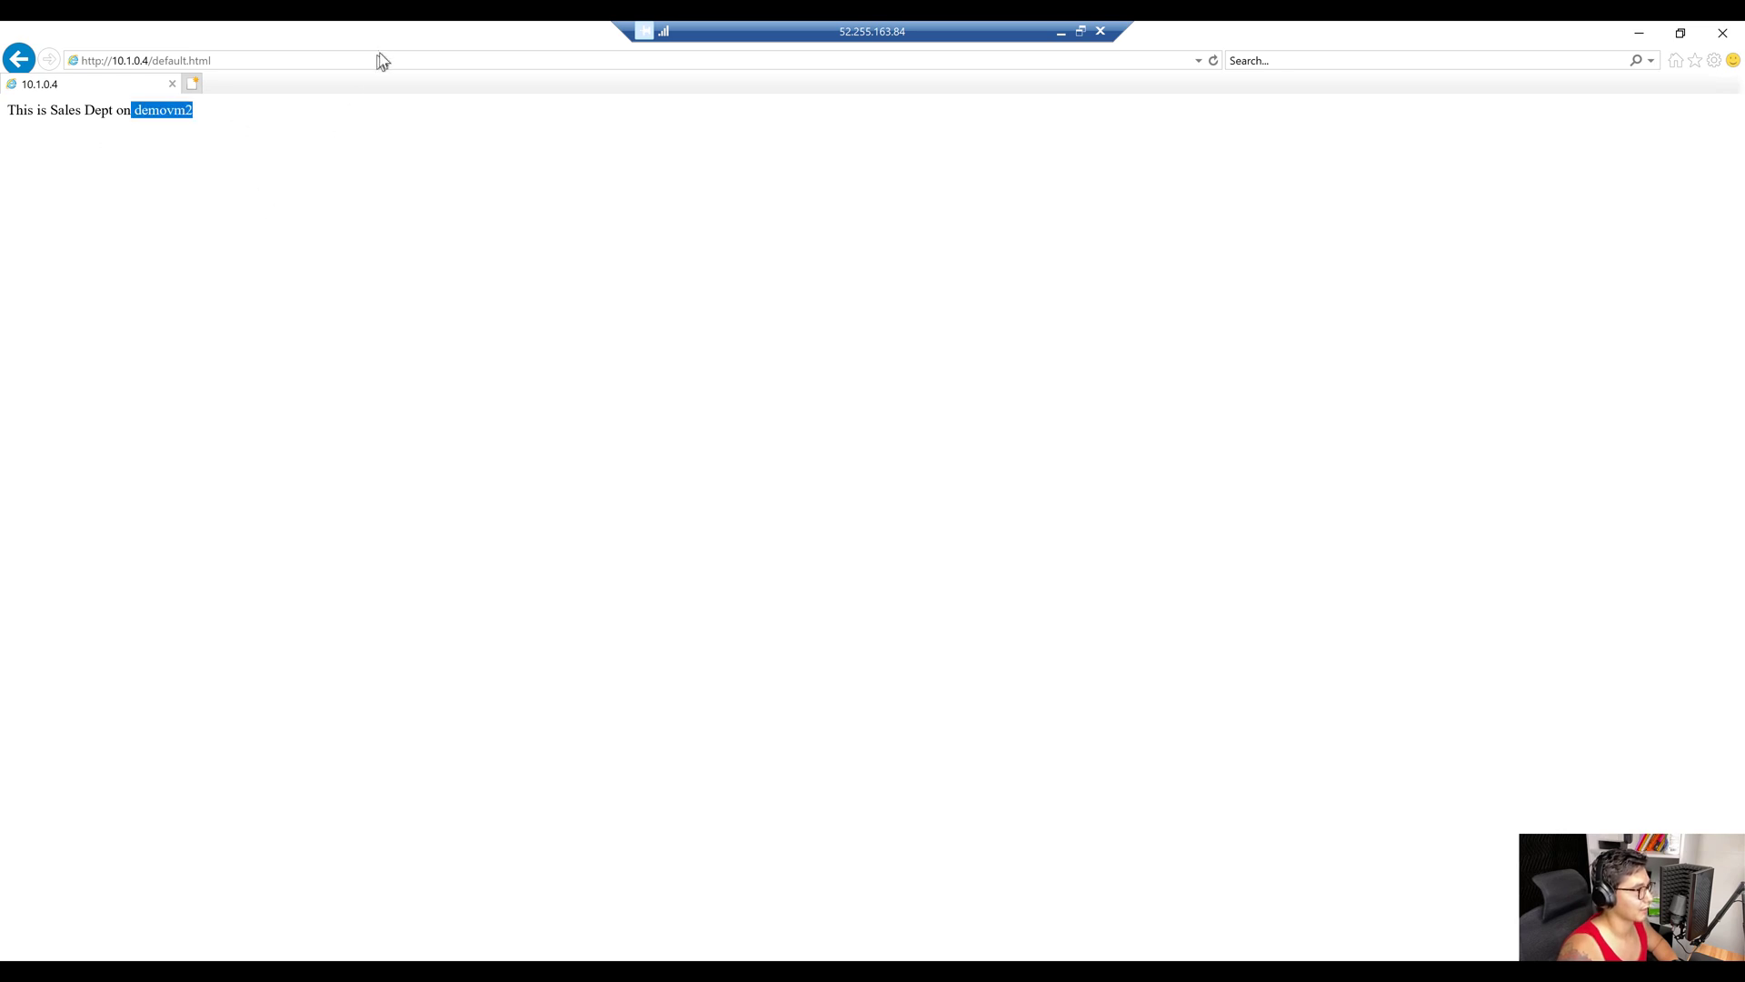
{"action": "left_click_drag", "start_coordinate": [382, 60], "coordinate": [362, 136]}
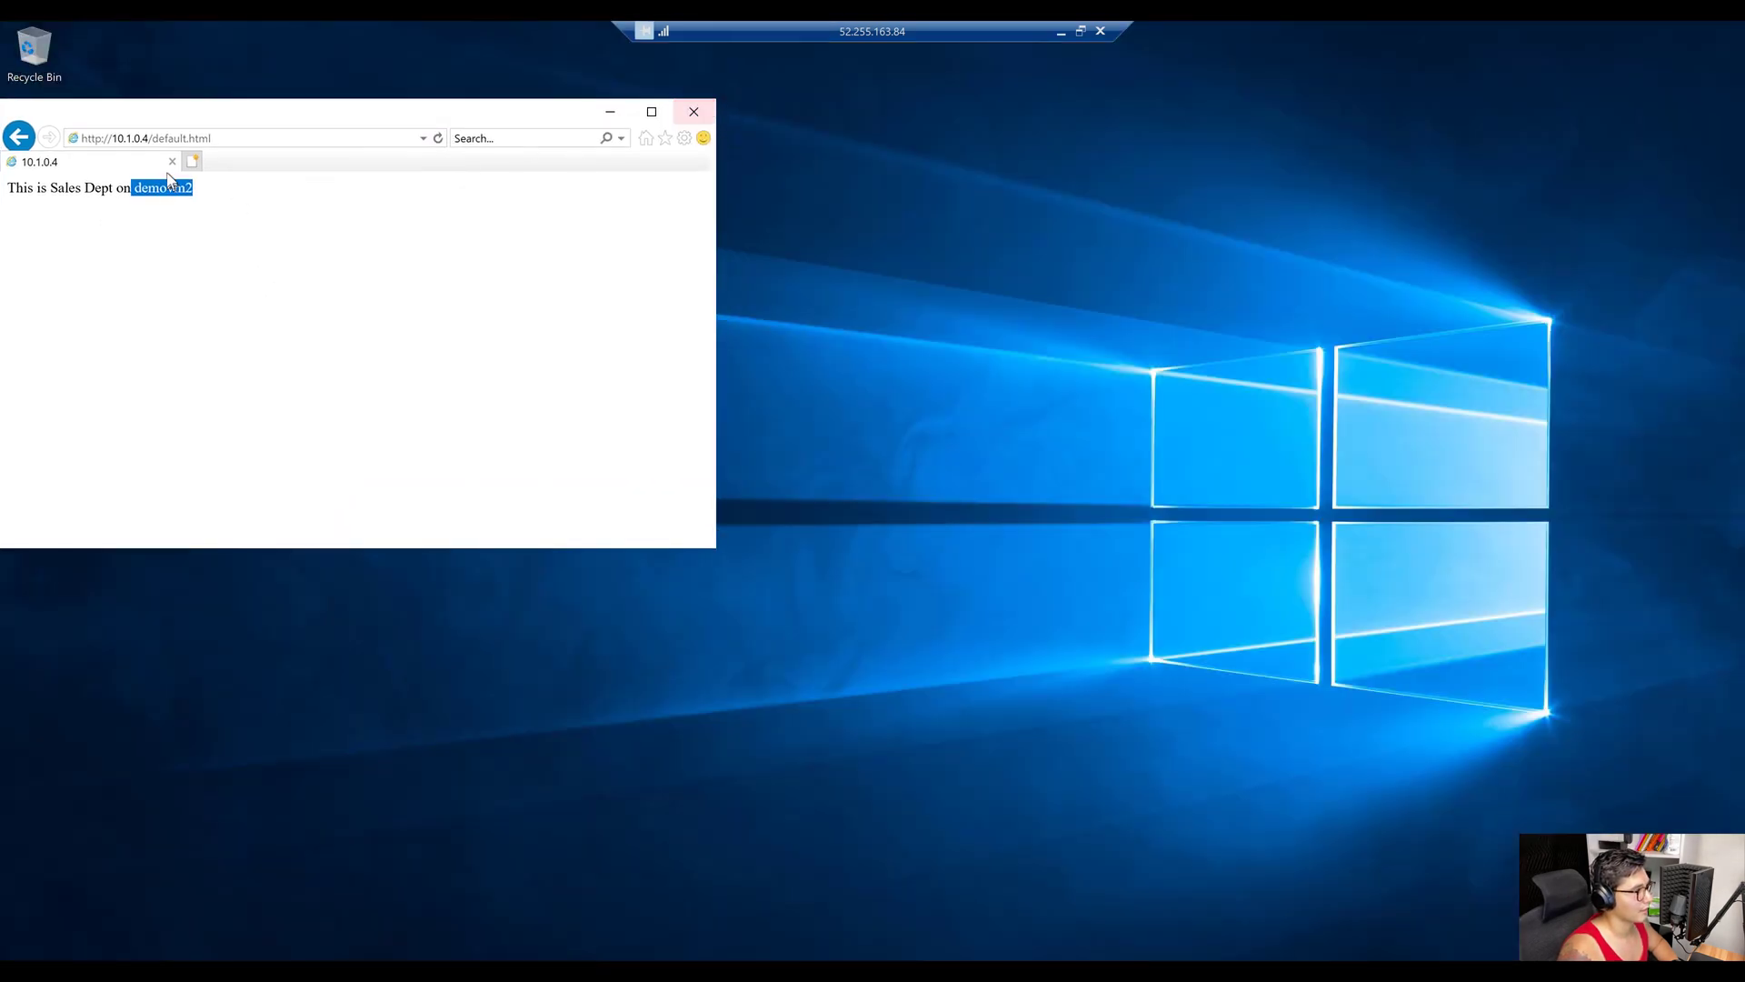
Switch to the demovm2 remote session and load 10.0.0.4/default.html in Internet Explorer to check demovm1's department page.
{"action": "left_click", "coordinate": [1060, 33]}
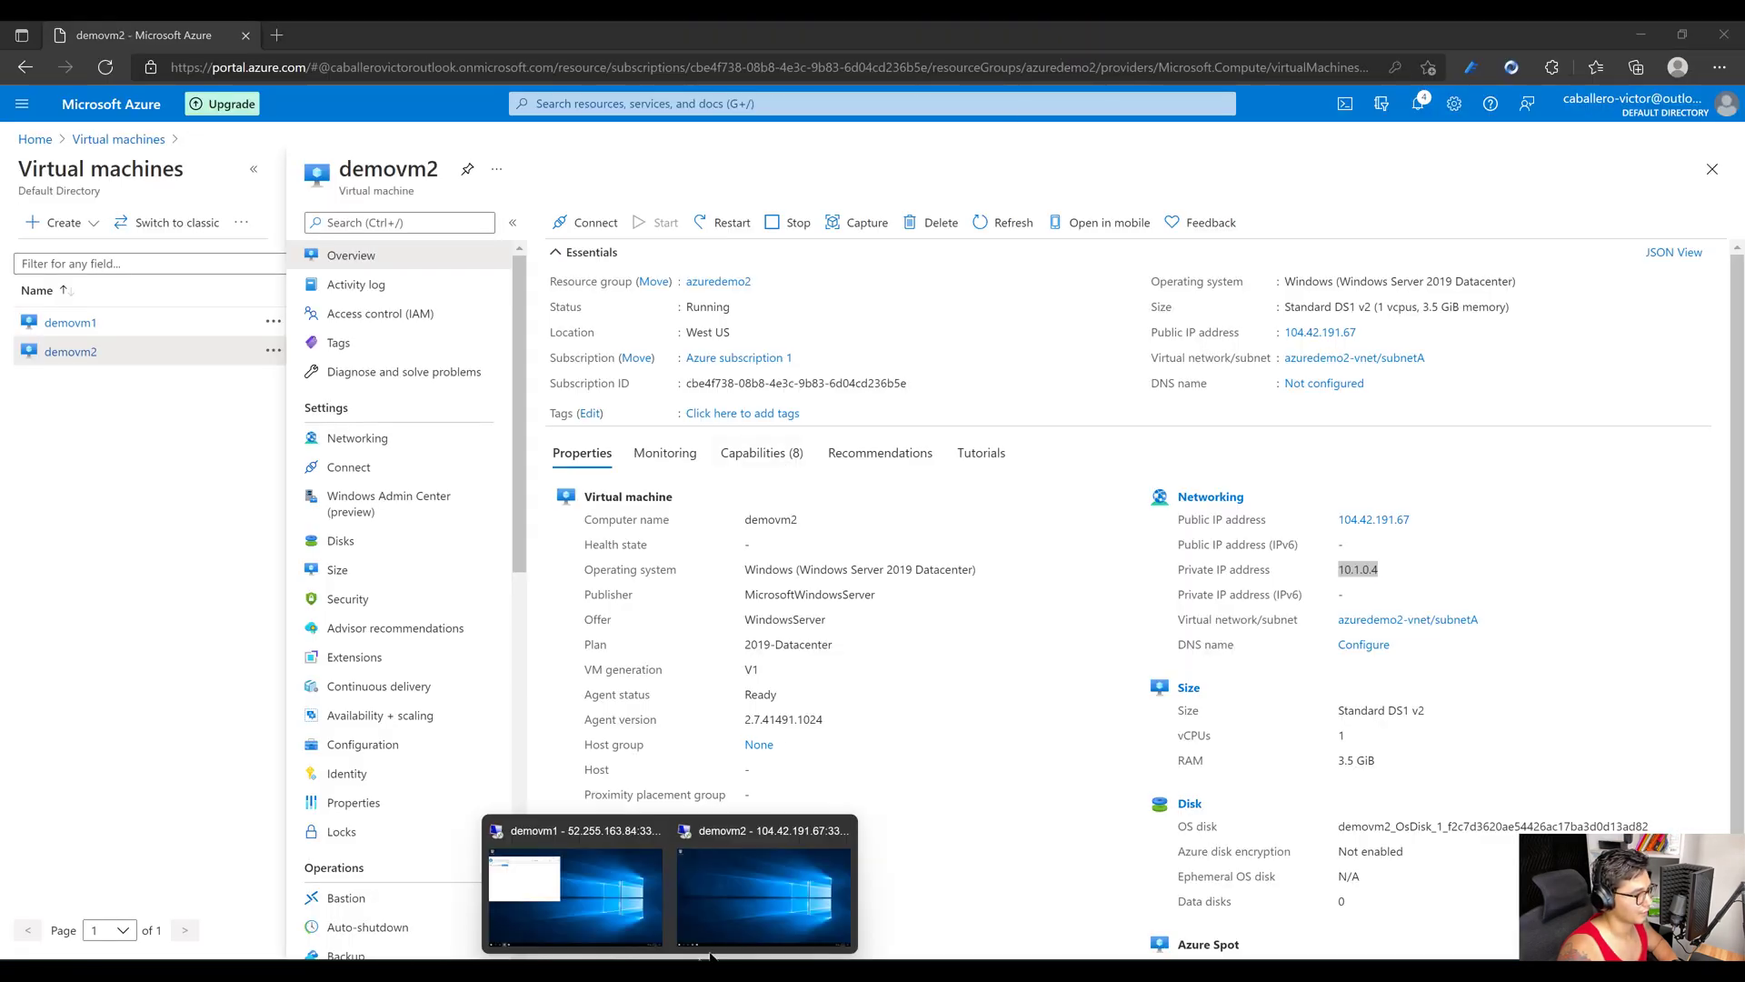
{"action": "left_click", "coordinate": [711, 918]}
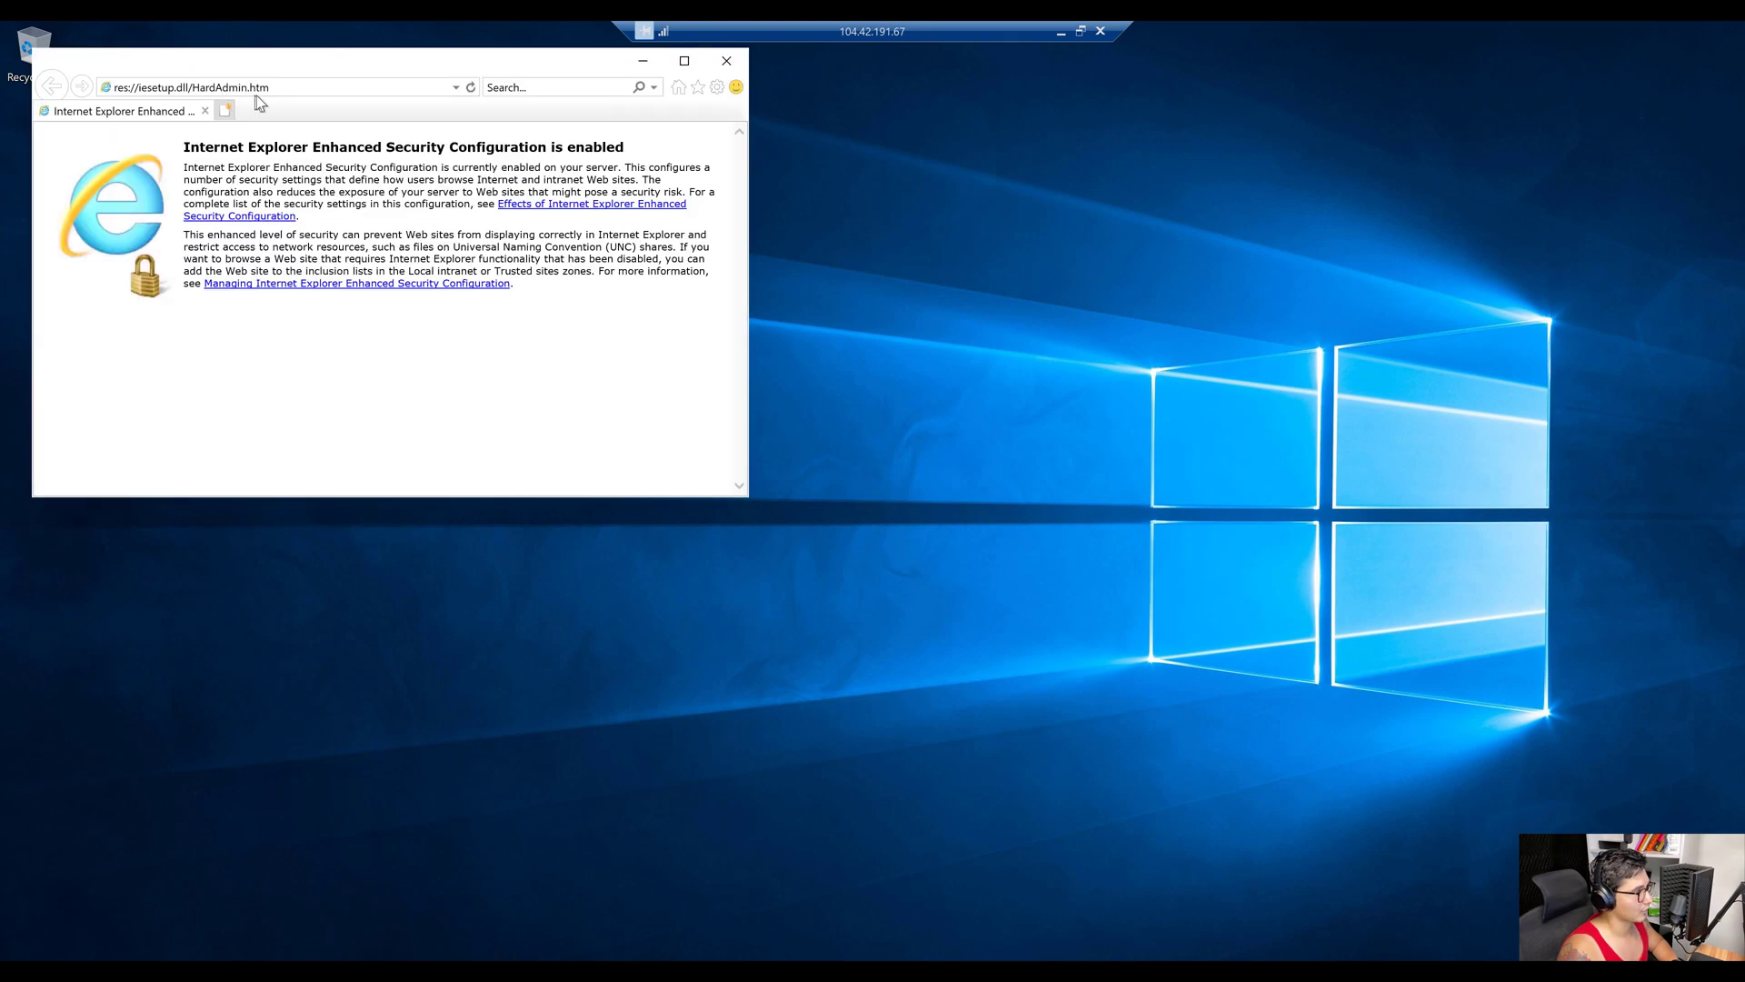
{"action": "left_click", "coordinate": [267, 87]}
{"action": "type", "text": "10.1.0.4"}
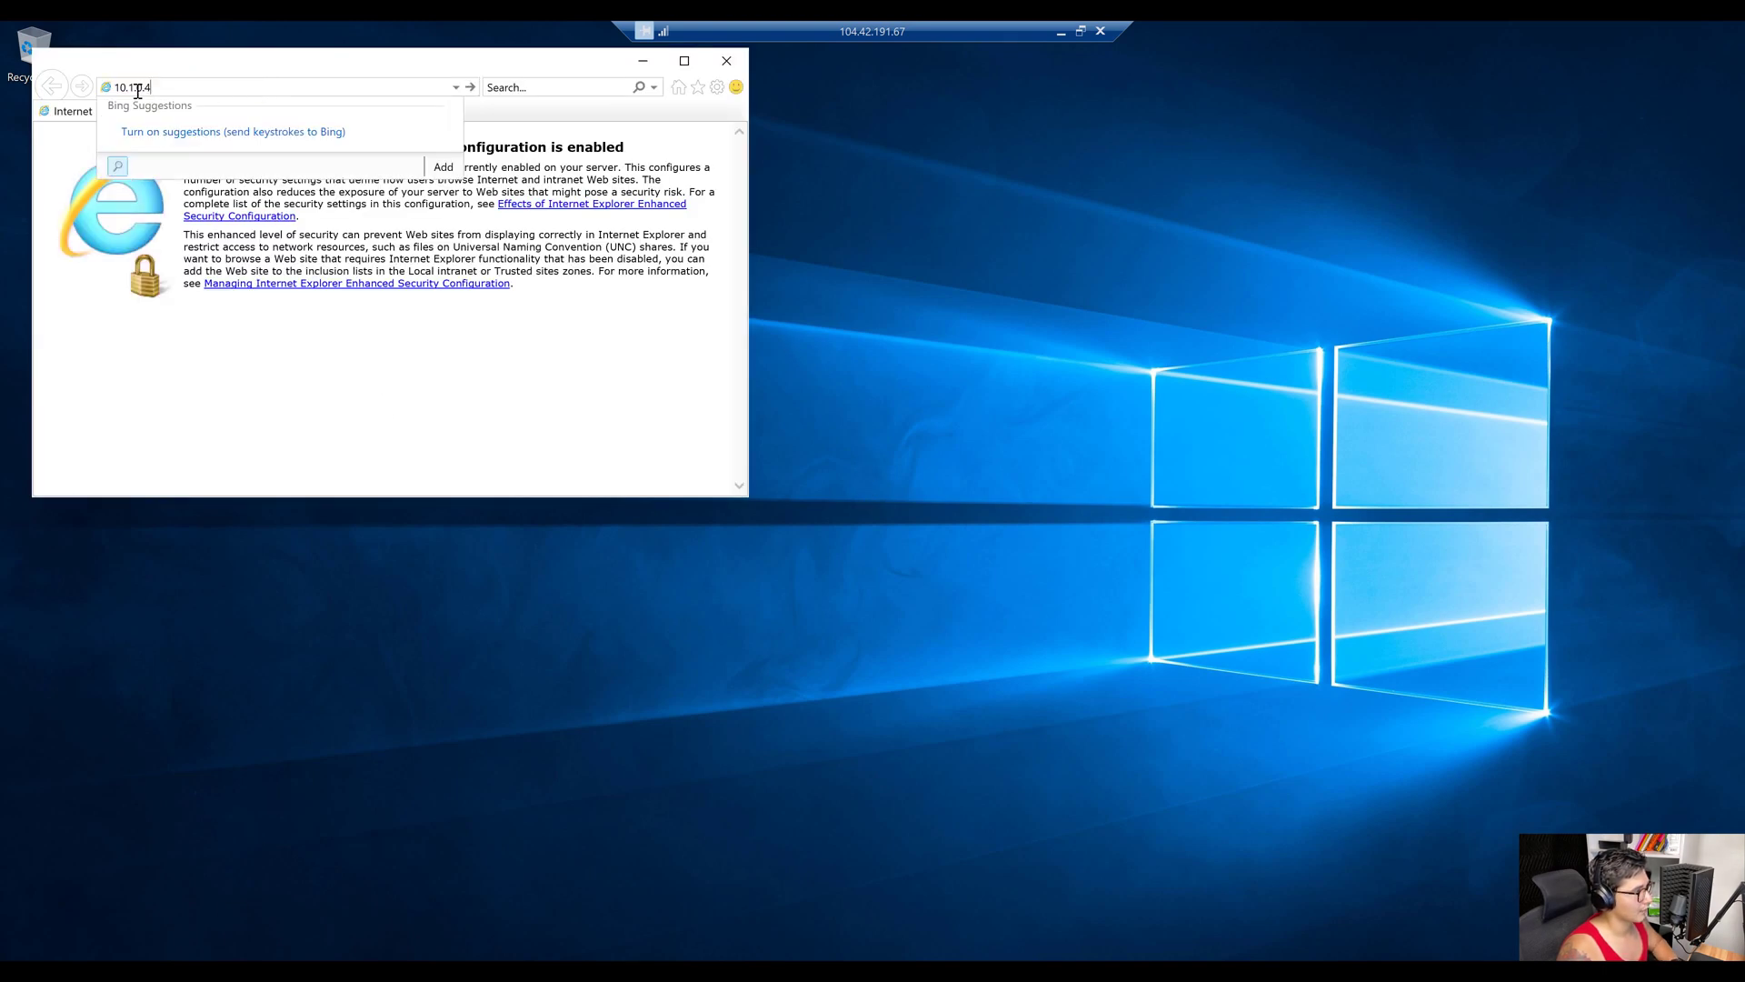
{"action": "key", "text": "BackSpace"}
{"action": "type", "text": "0.4"}
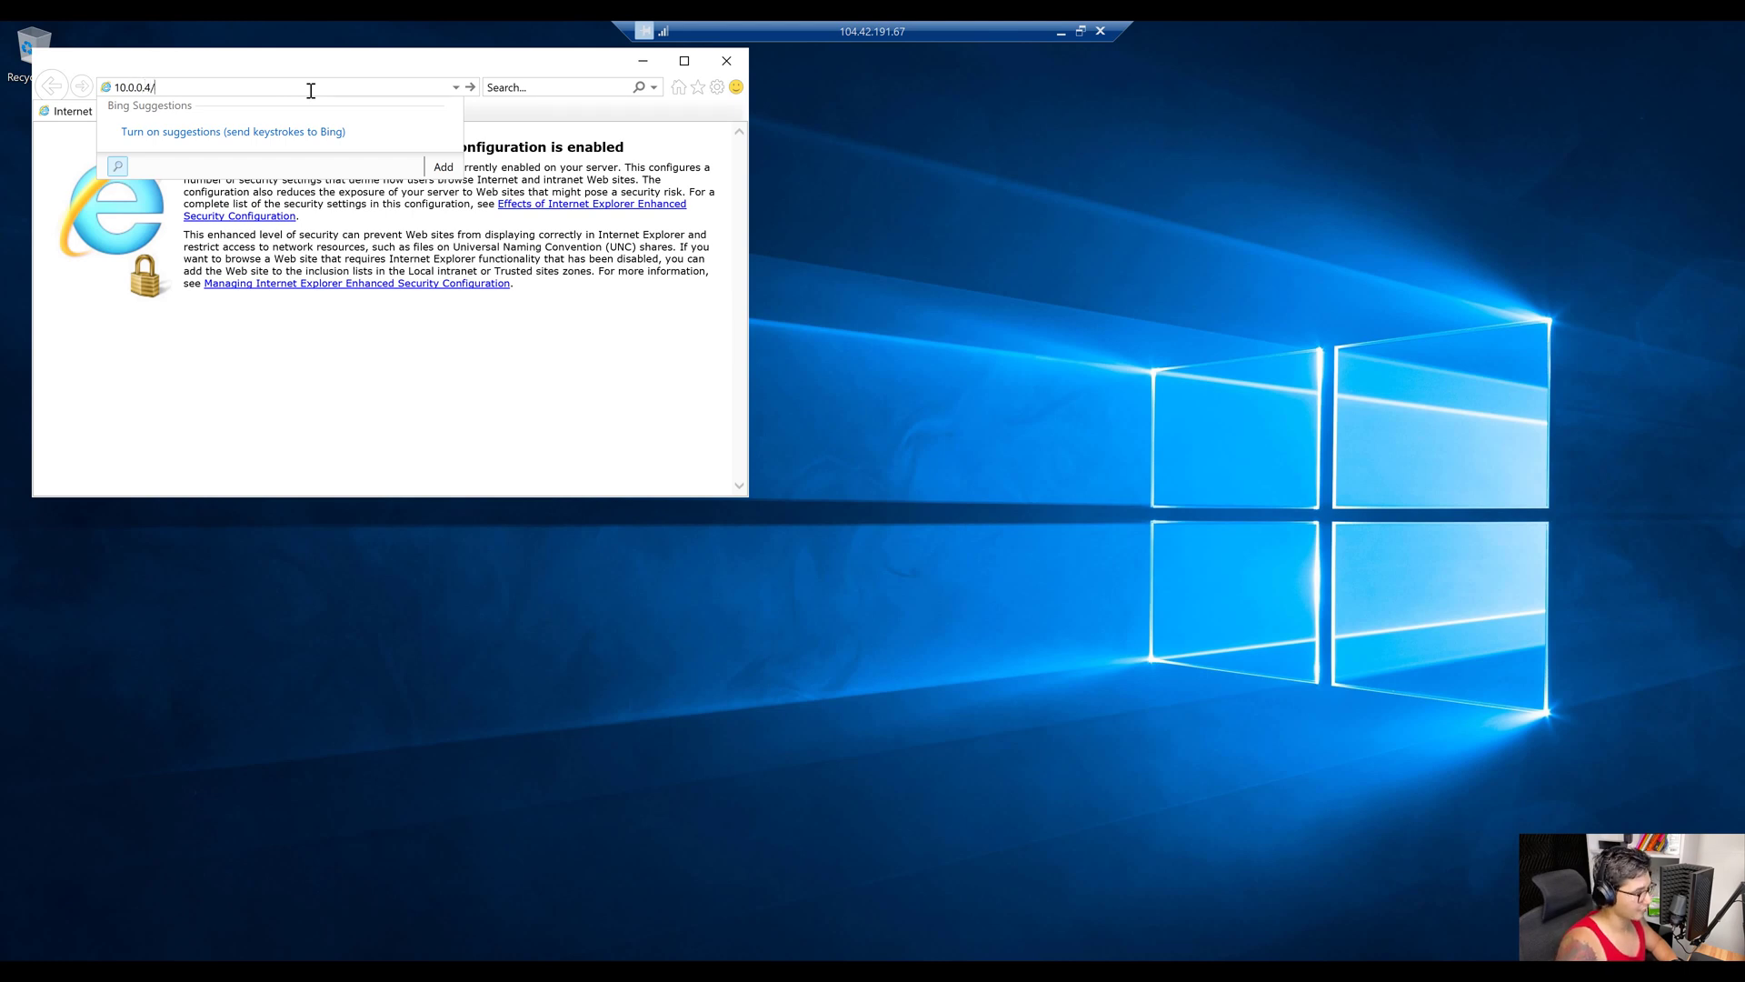
{"action": "type", "text": "/default."}
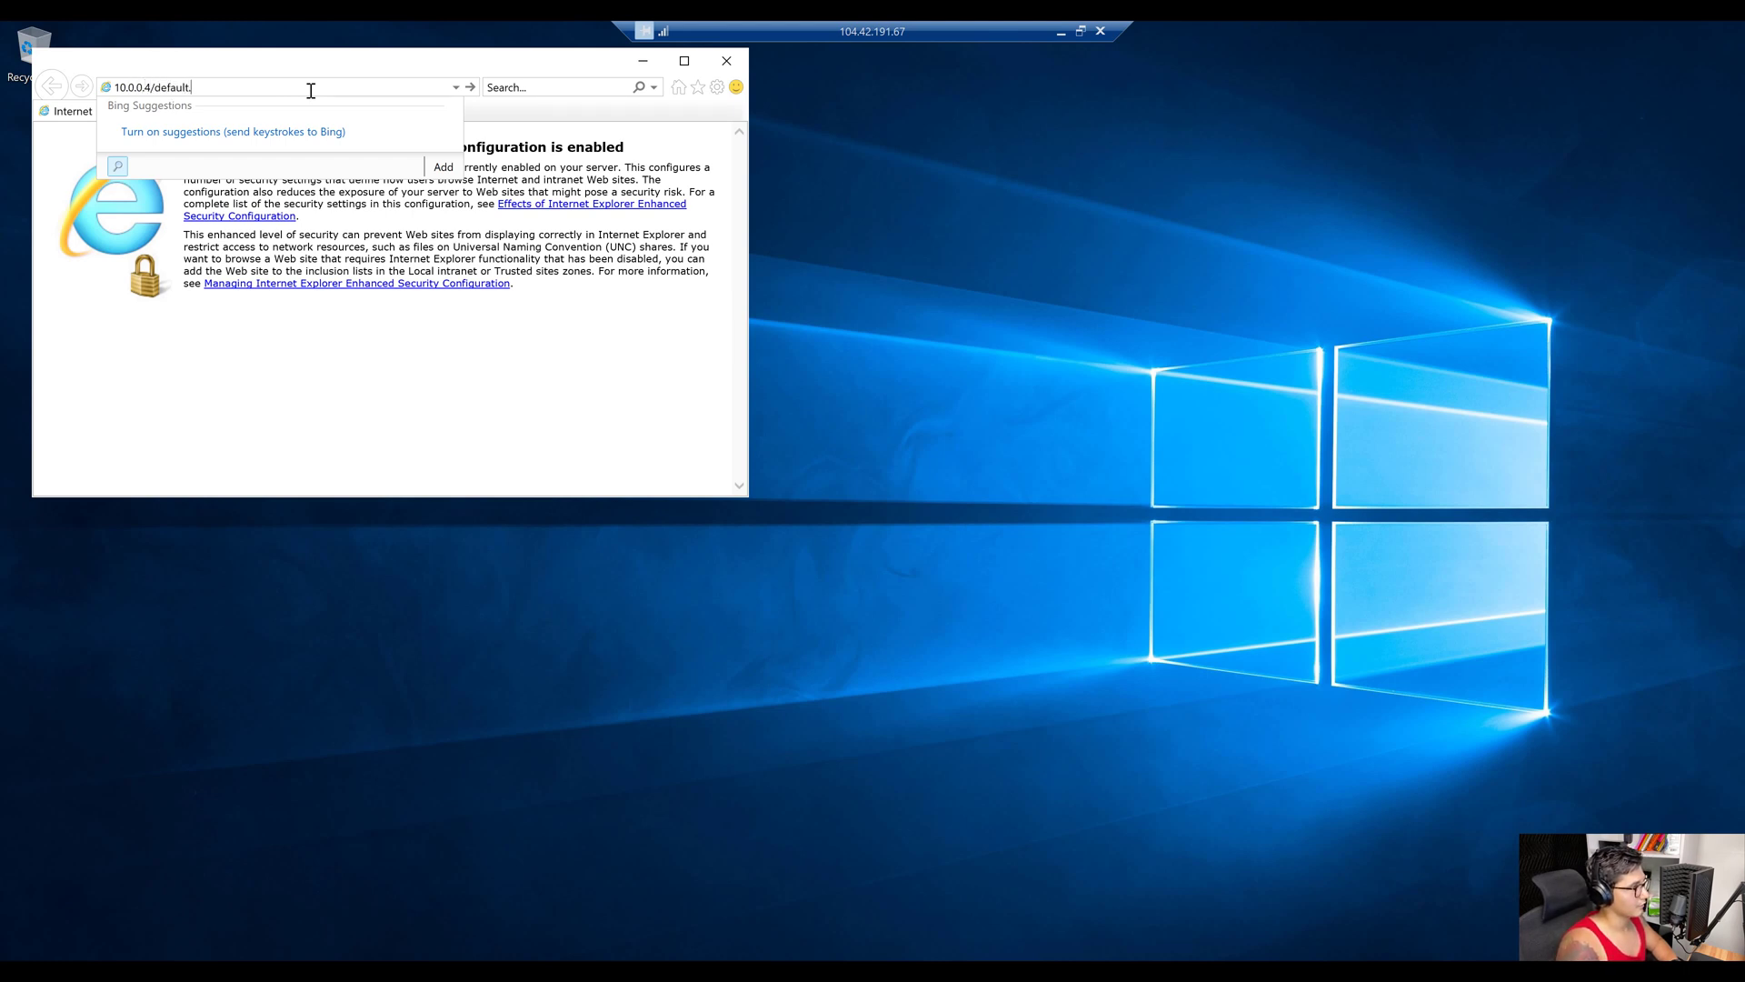
{"action": "type", "text": "html"}
{"action": "key", "text": "Return"}
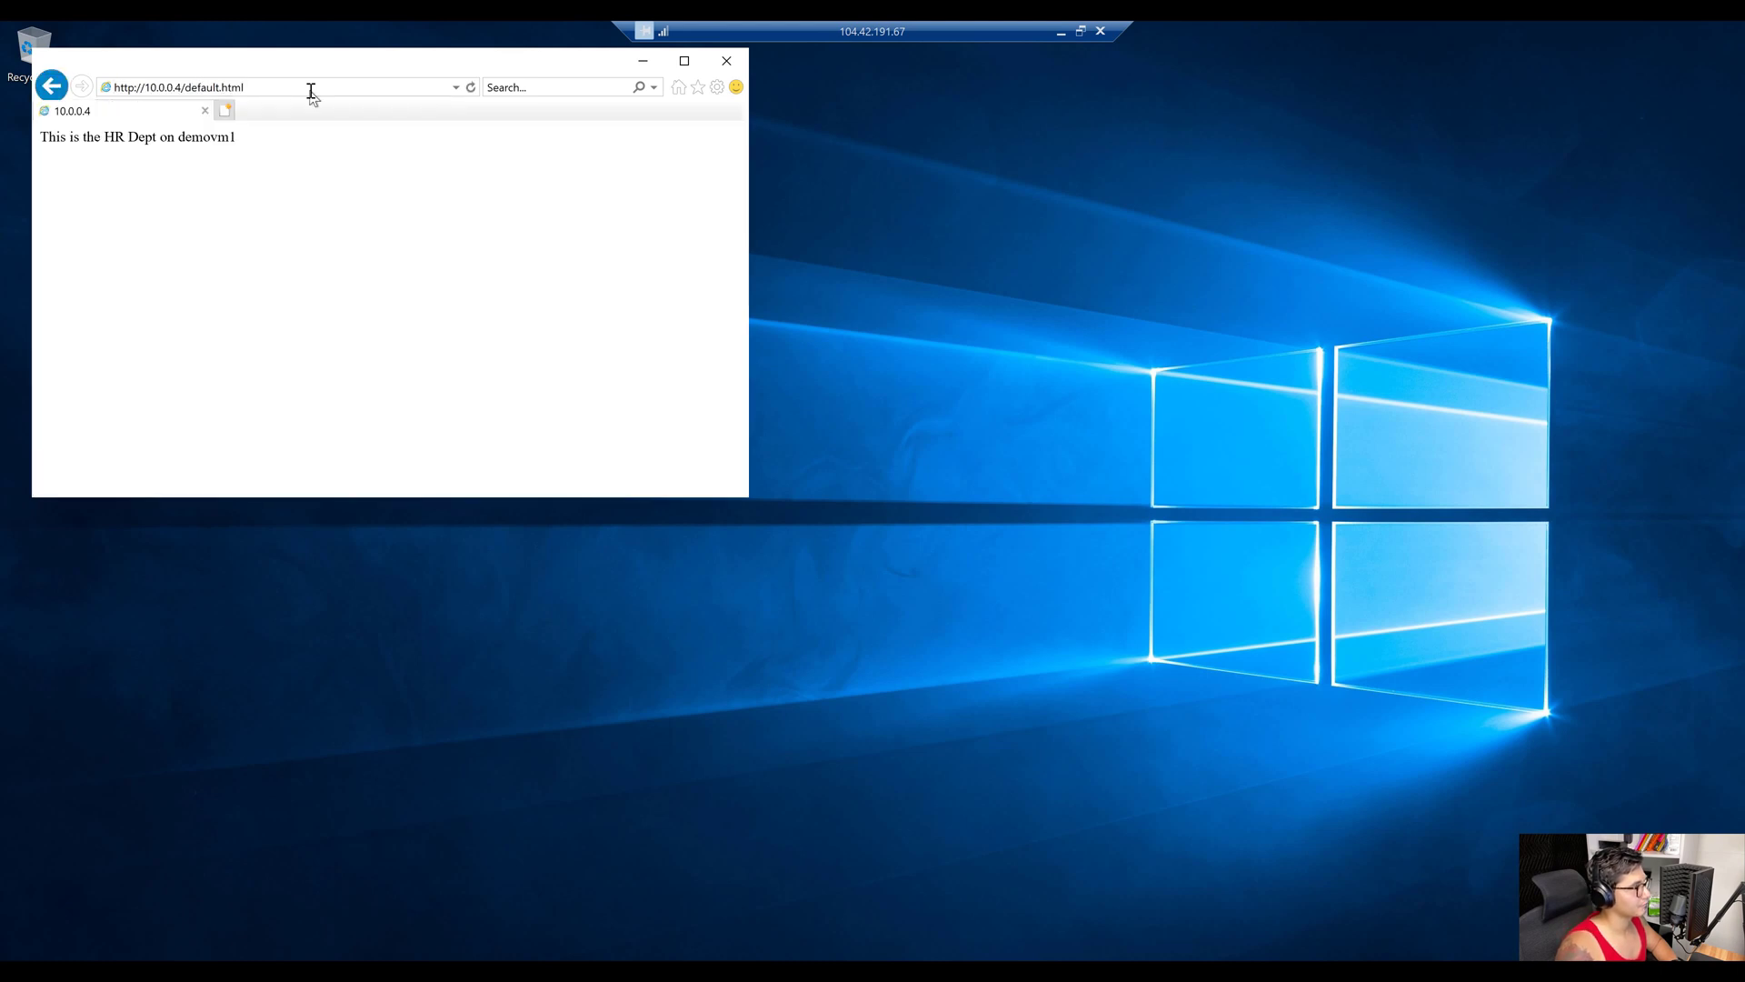
{"action": "left_click_drag", "start_coordinate": [238, 138], "coordinate": [64, 148]}
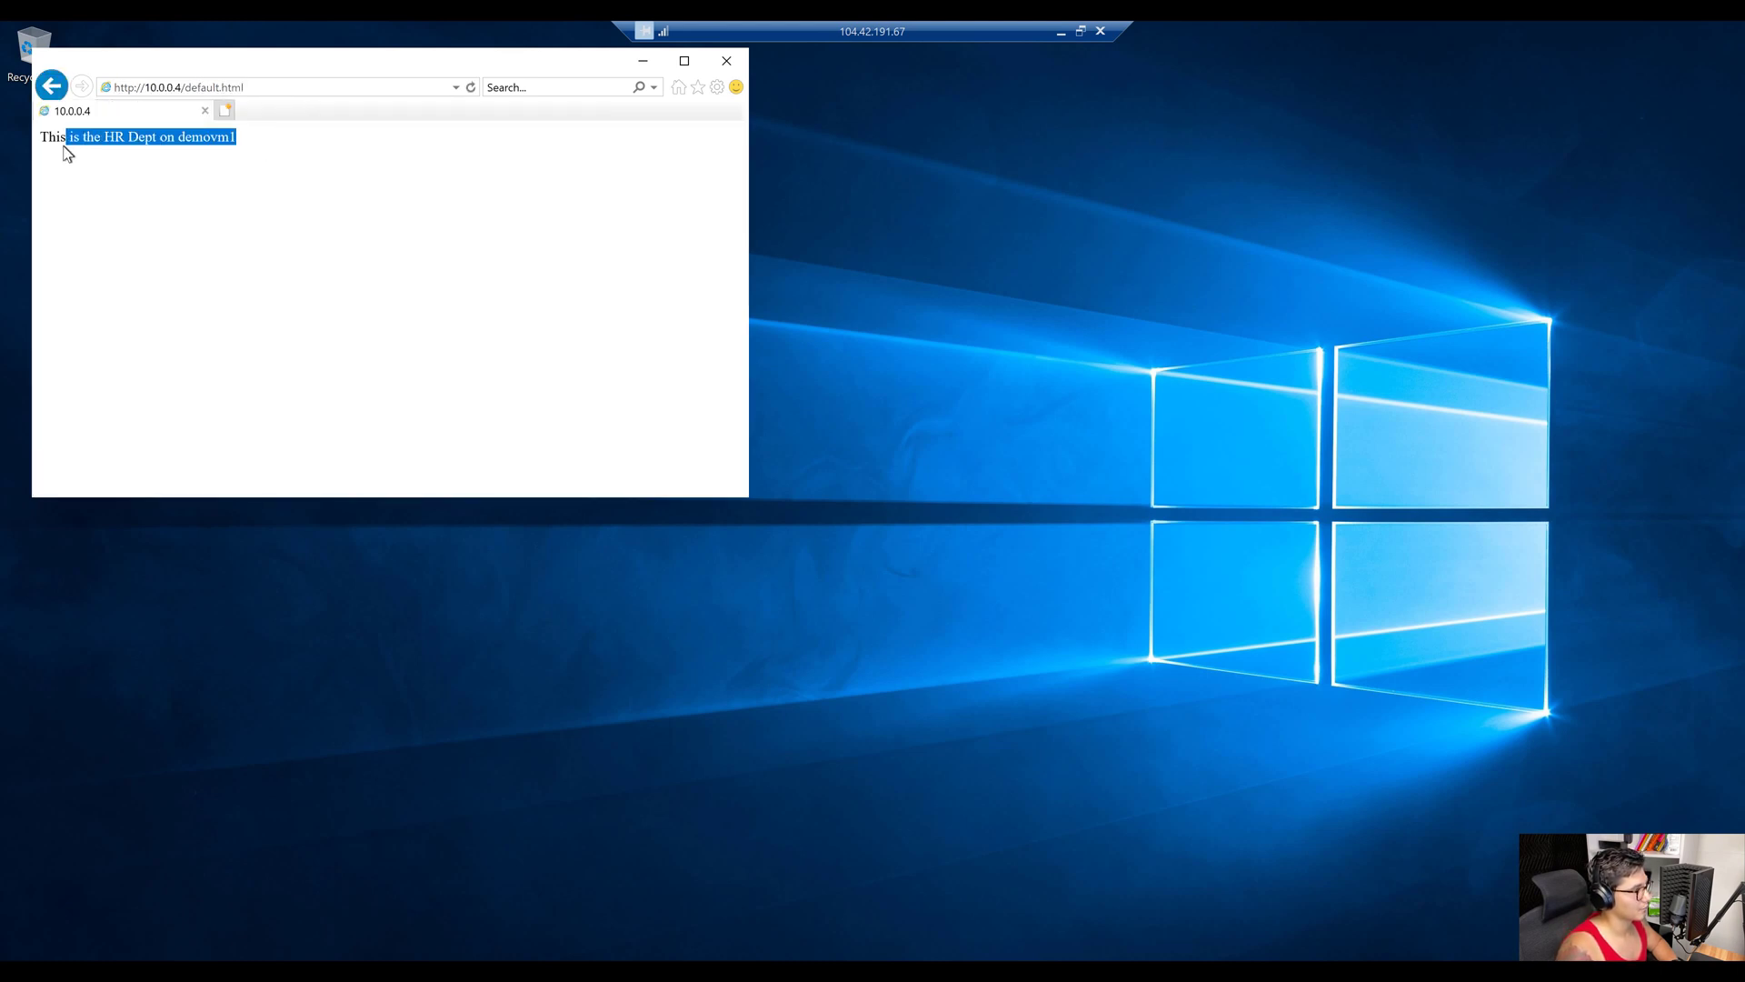
{"action": "left_click", "coordinate": [166, 222]}
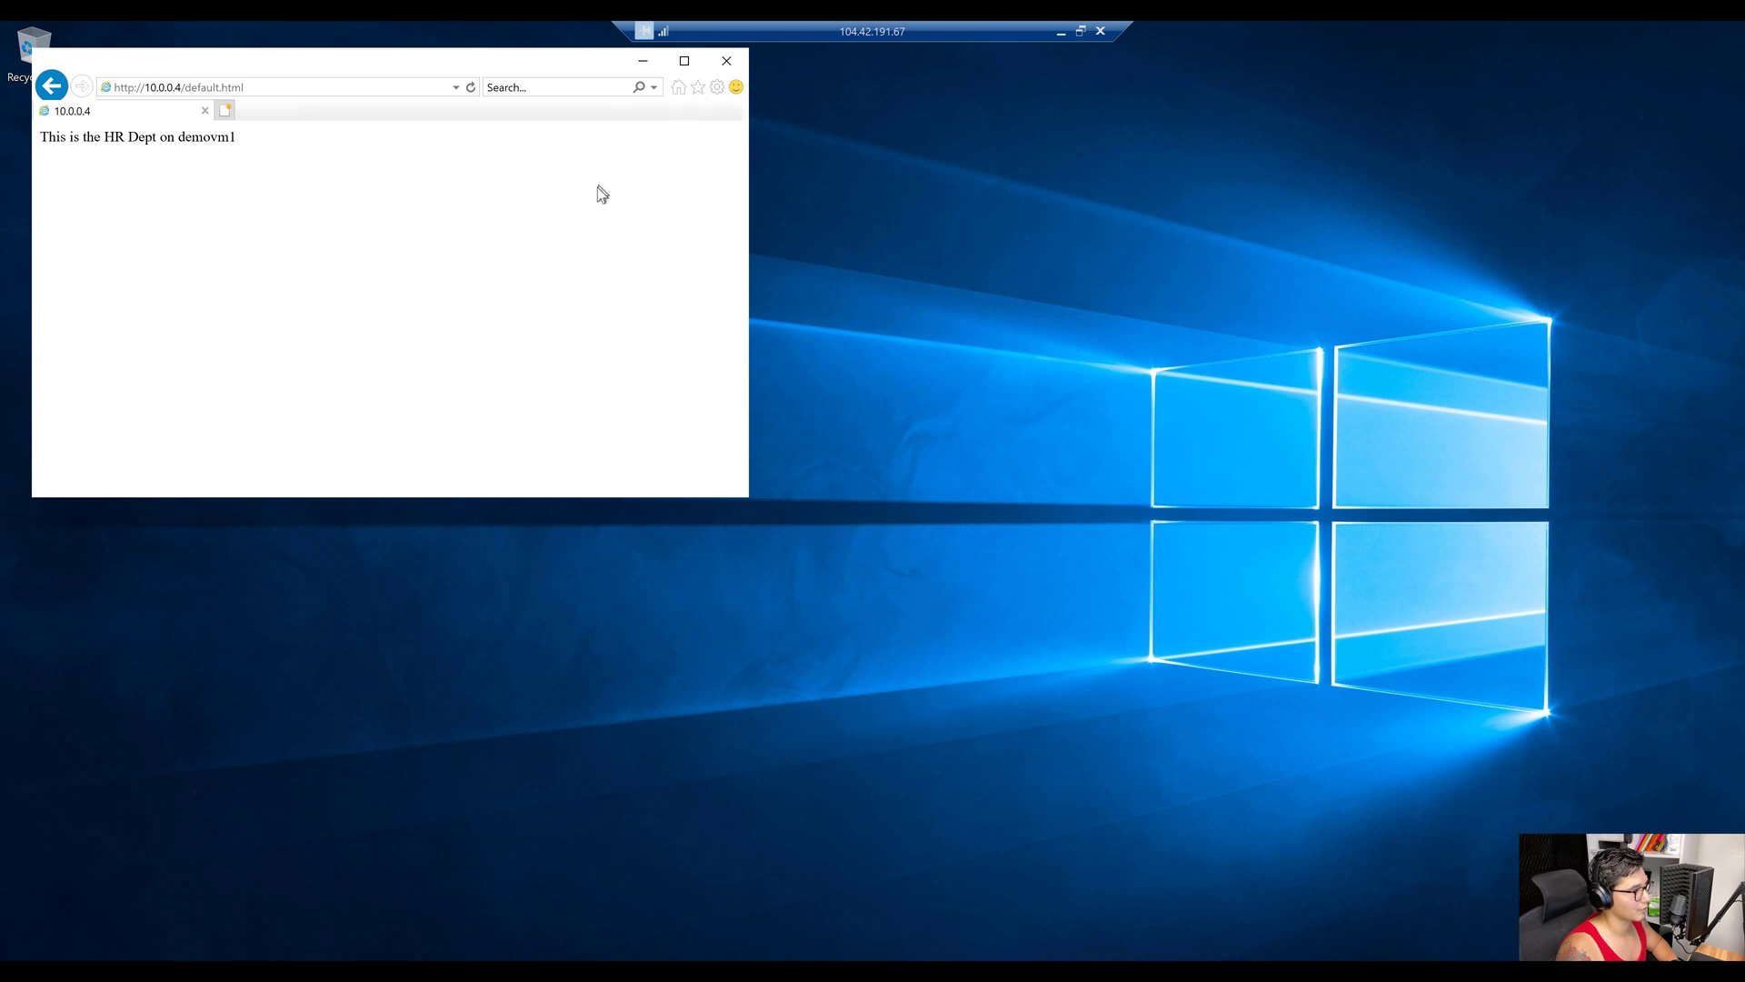